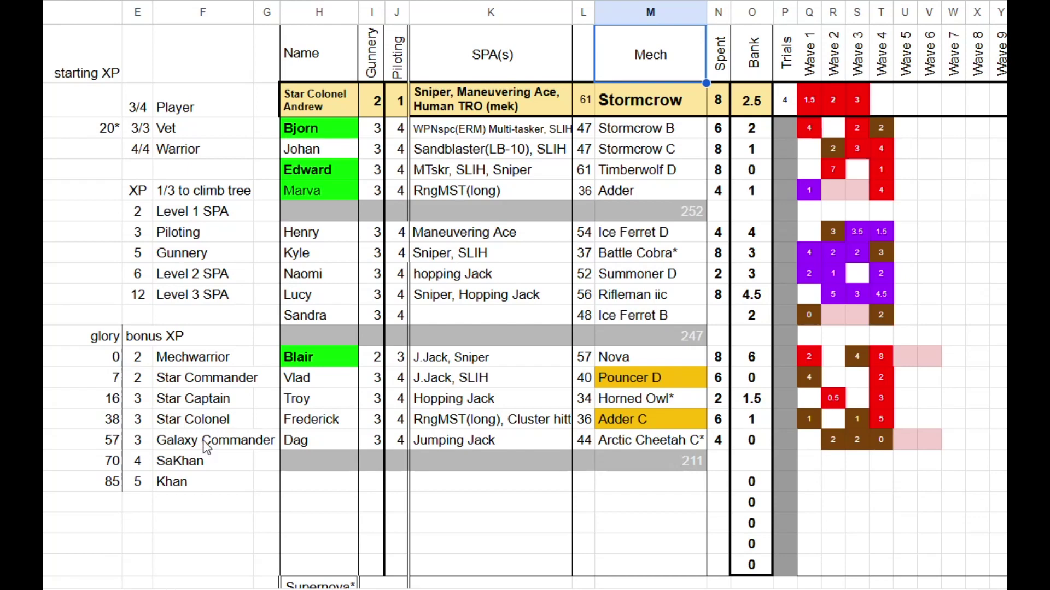
Review the point costs and descriptions in the full pilot ability list, including the Melee Master, Melee Specialist and Zweihander entries.
scroll(580, 321, "up", 5)
scroll(581, 323, "up", 15)
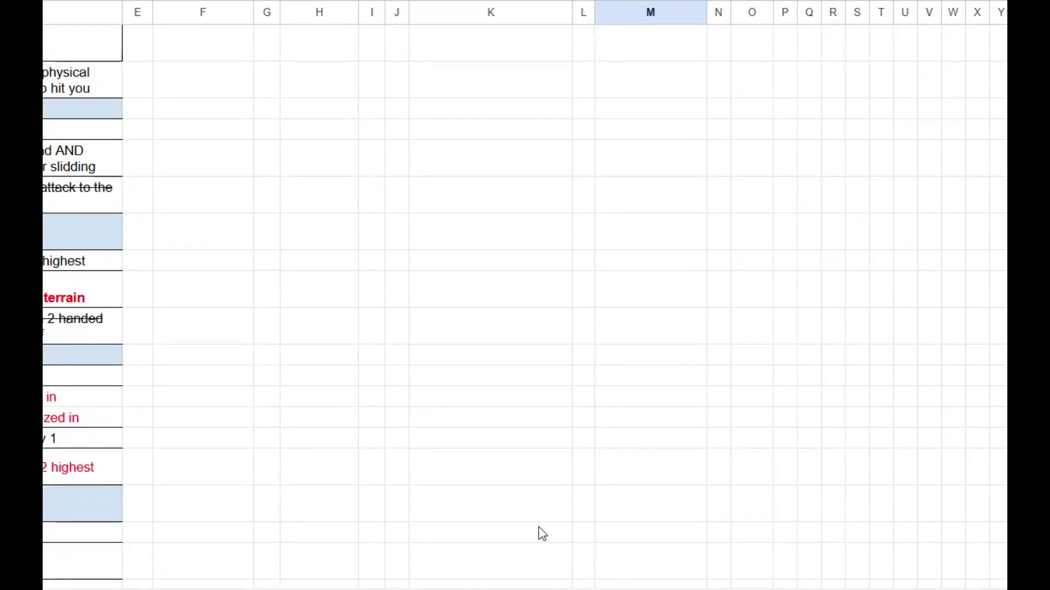
scroll(540, 534, "left", 5)
scroll(553, 410, "left", 2)
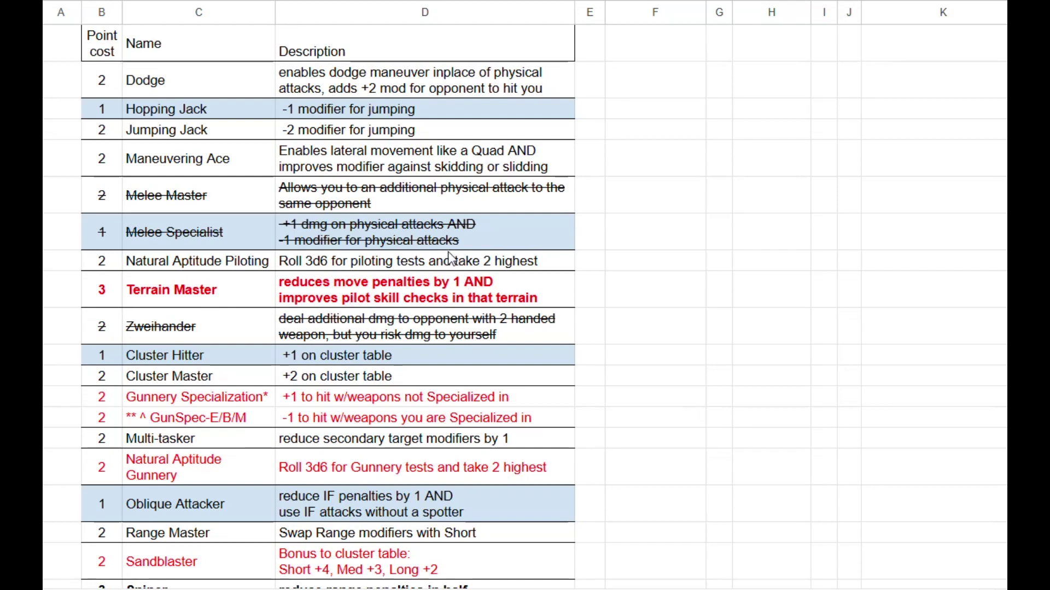
left_click(222, 199)
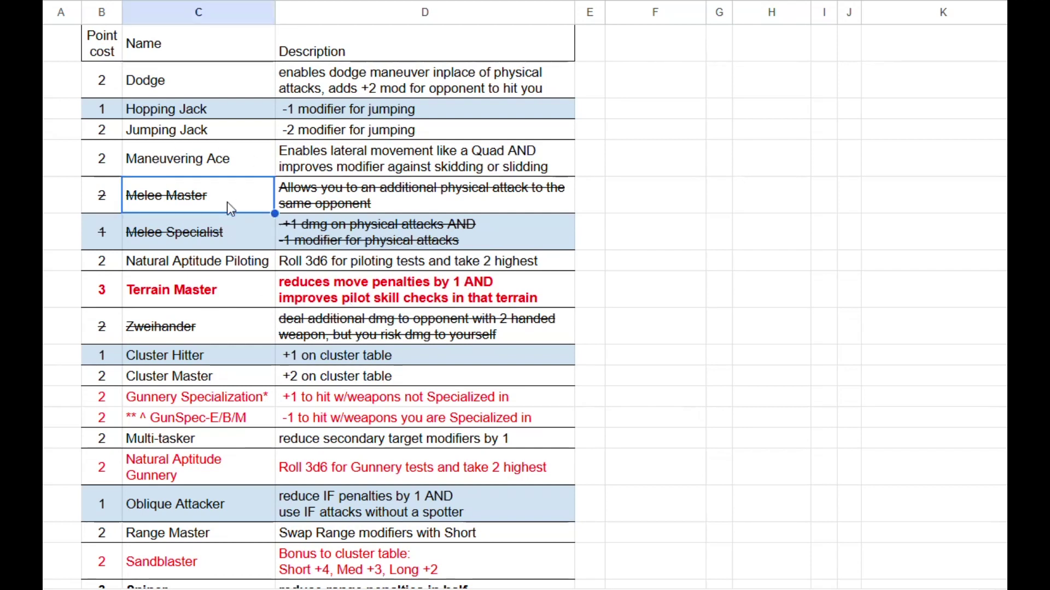
left_click(239, 233)
left_click(229, 328)
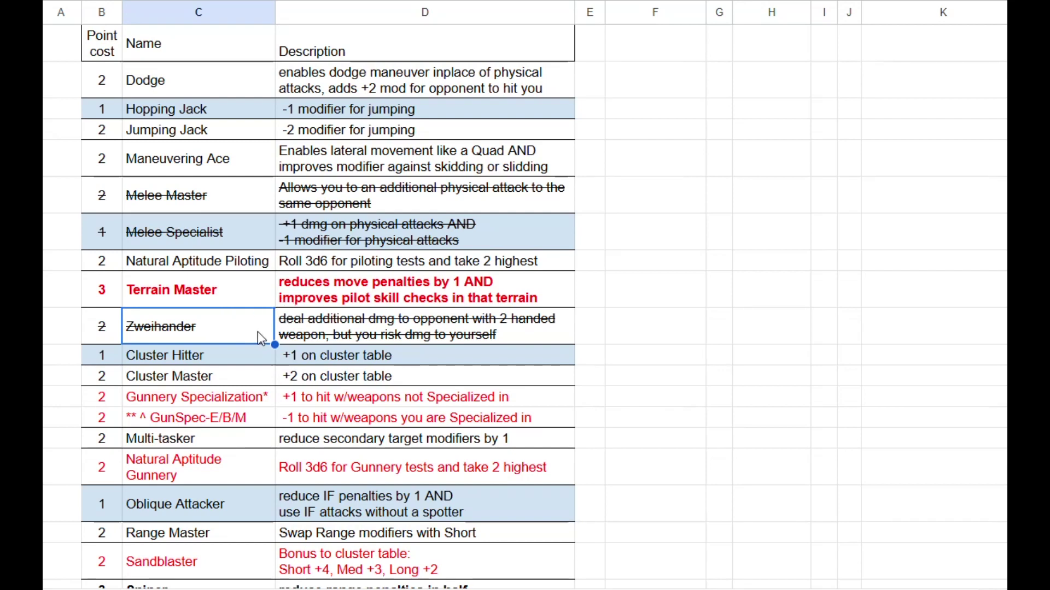
scroll(256, 321, "down", 3)
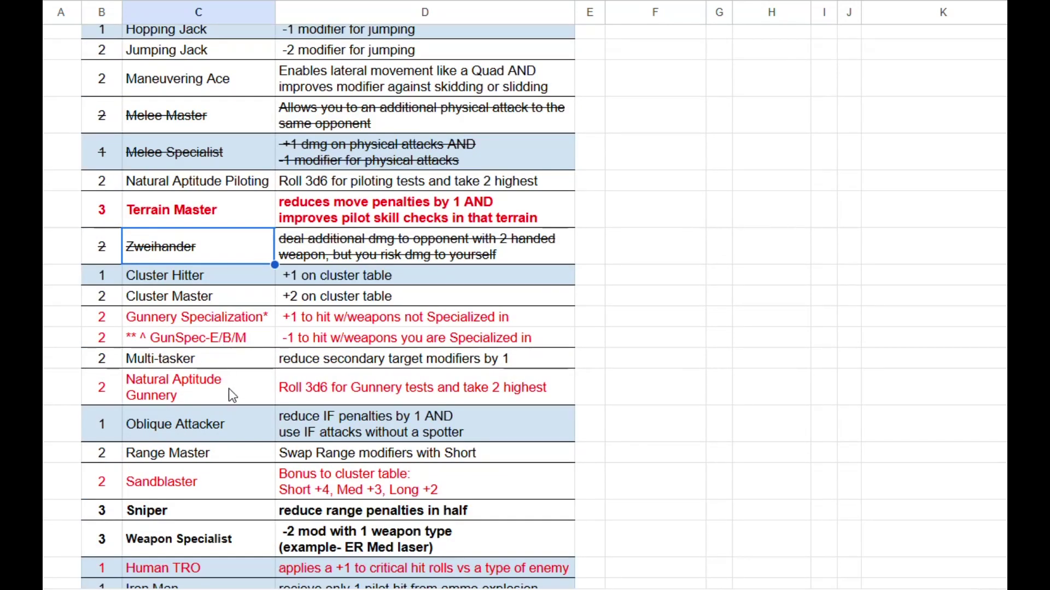
scroll(230, 390, "down", 3)
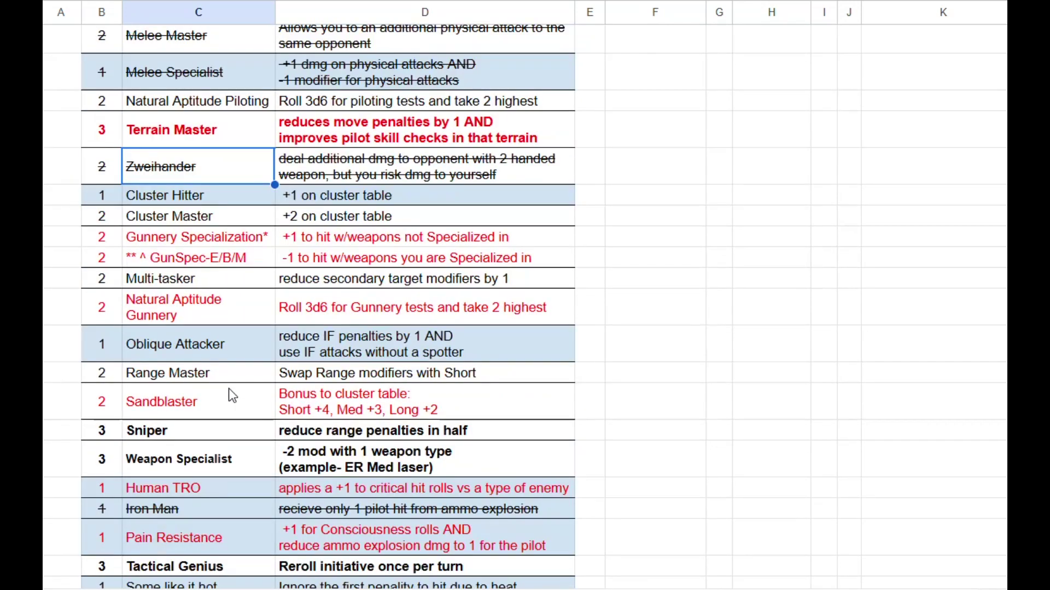
scroll(230, 394, "down", 6)
scroll(230, 395, "up", 6)
scroll(674, 349, "down", 3)
scroll(675, 349, "down", 8)
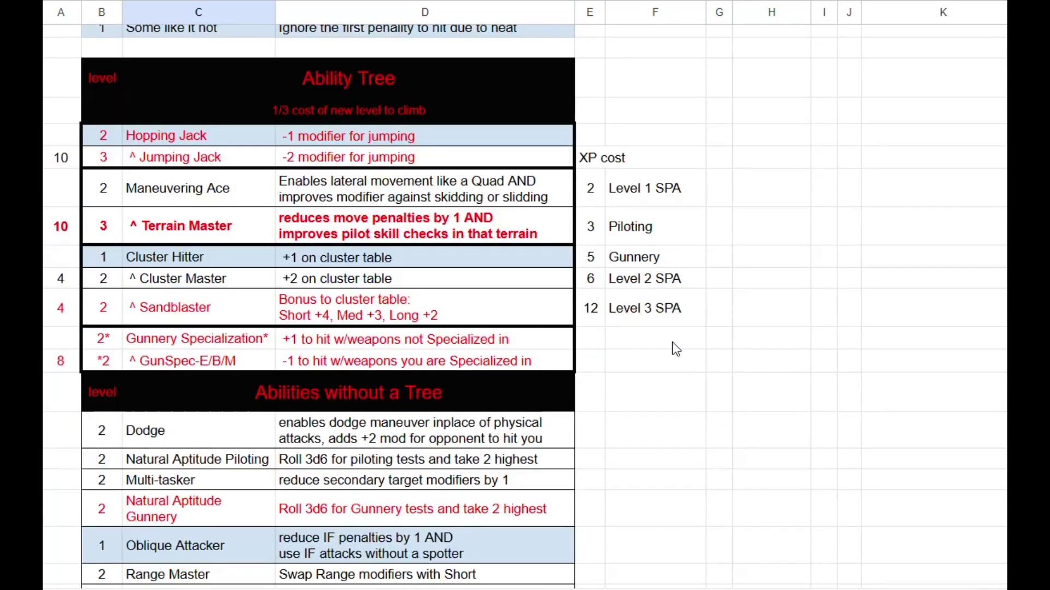
Examine the Ability Tree levels for Hopping Jack, Maneuvering Ace and Cluster Hitter alongside the Level 2 SPA XP cost.
left_click(590, 516)
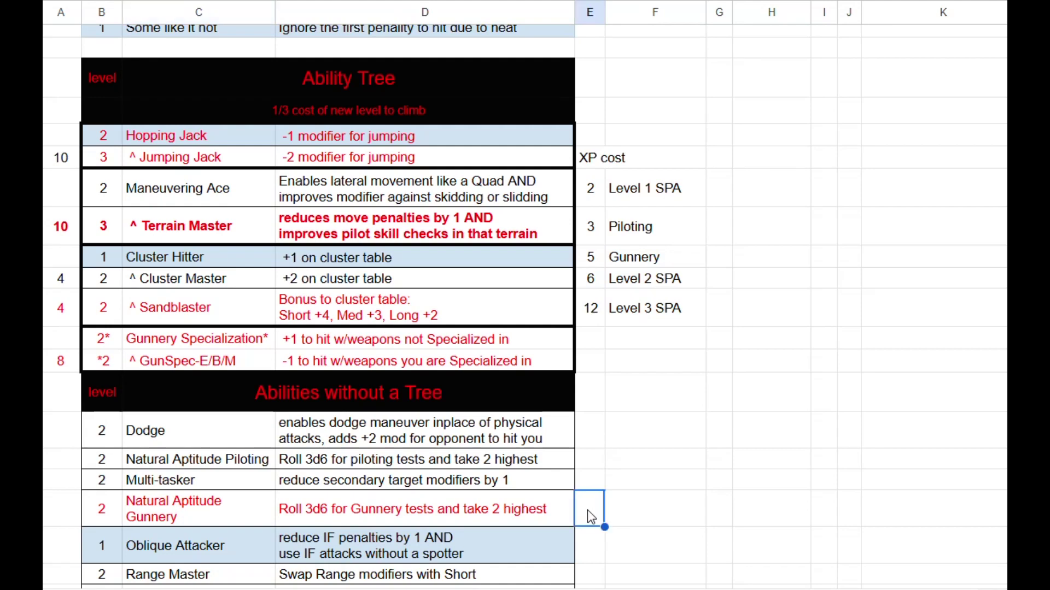
key("Down")
key("Down")
key("Down")
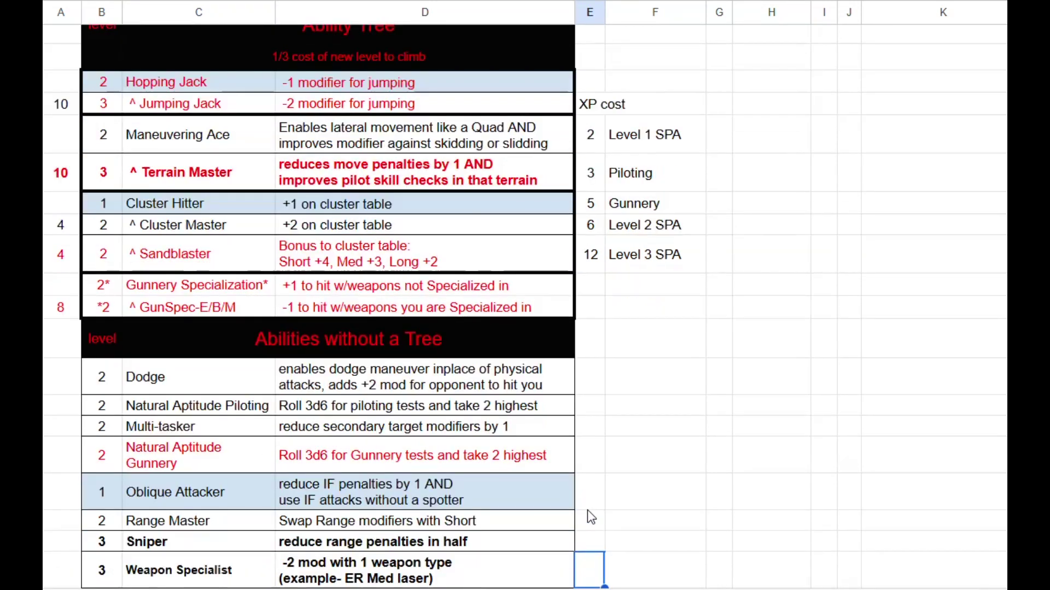
key("Up")
key("Up")
key("Up")
key("Up")
key("Up")
key("Up")
key("Up")
key("Up")
key("Up")
key("Up")
key("Up")
key("Up")
key("Up")
key("Up")
key("Up")
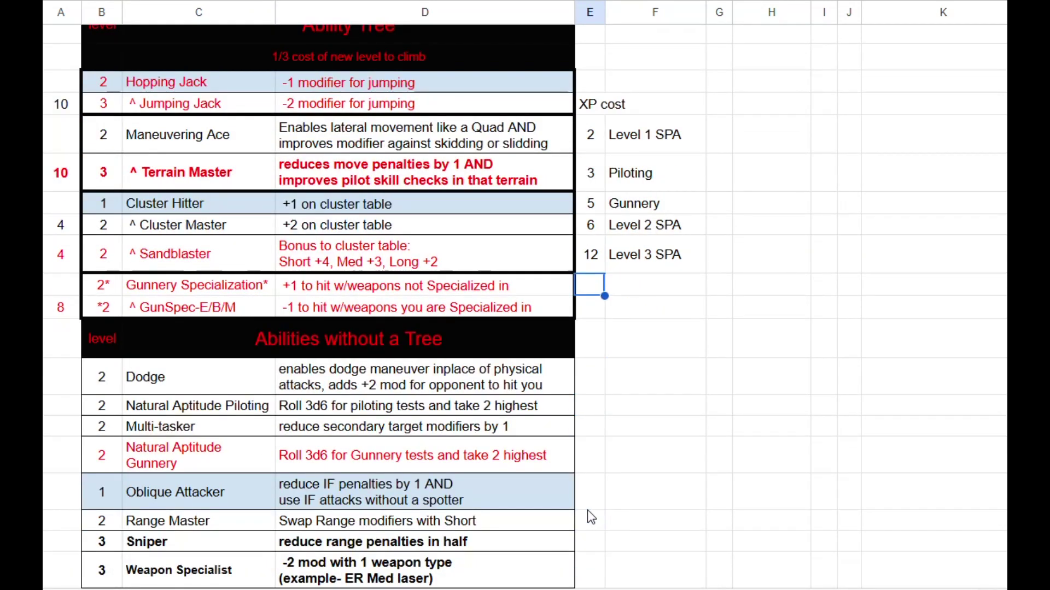
key("Up")
key("Up")
key("Up")
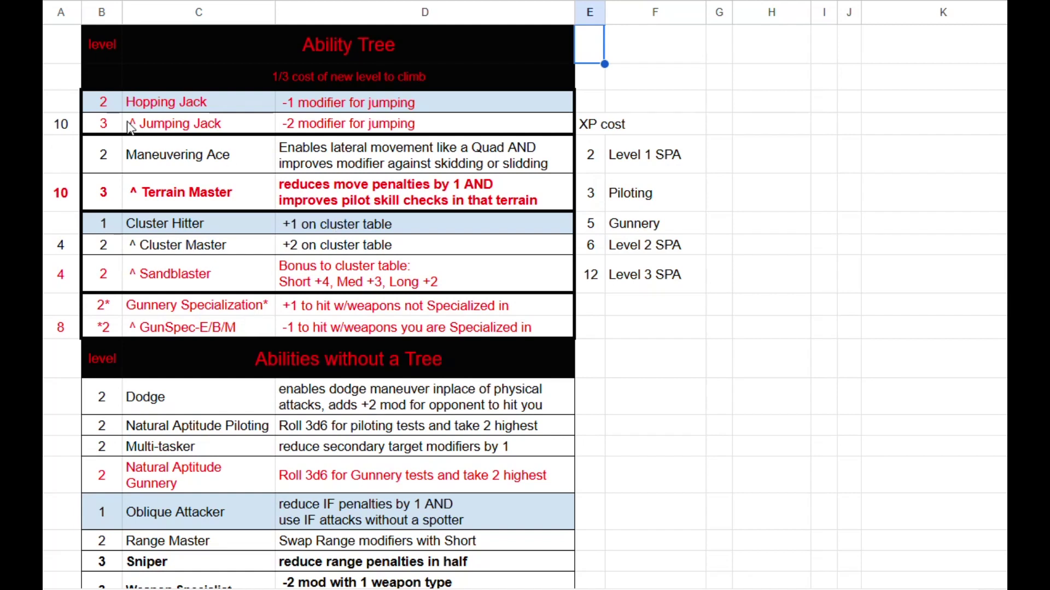
left_click(118, 104)
left_click(116, 155)
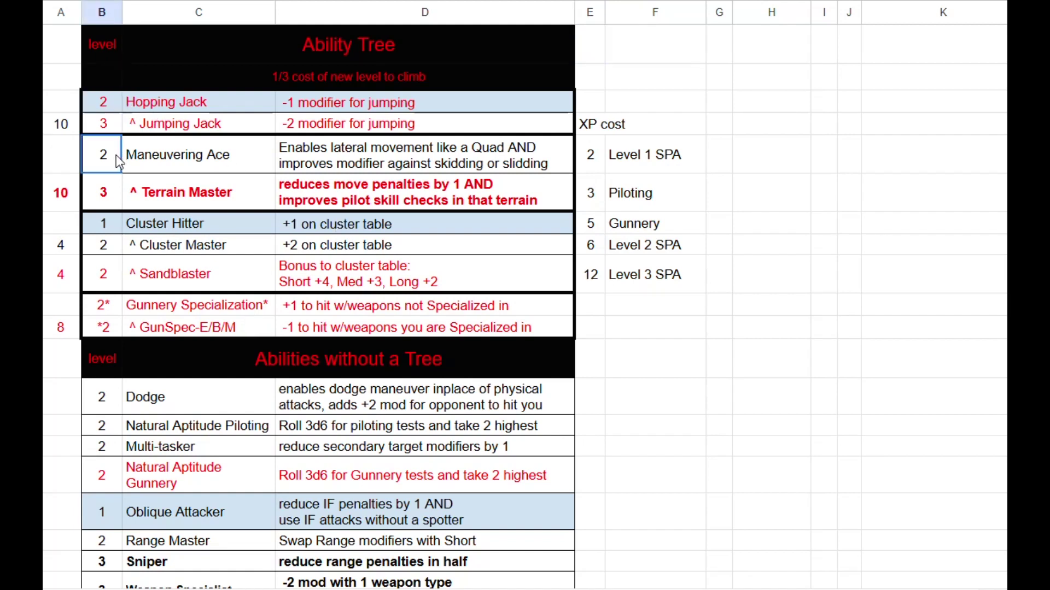
left_click(110, 229)
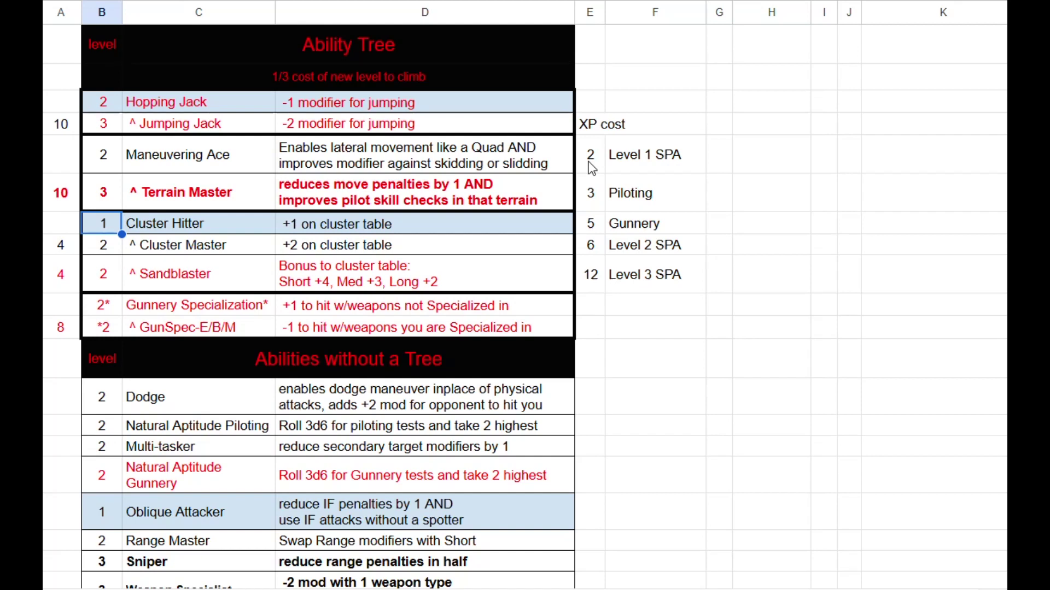
left_click(601, 253)
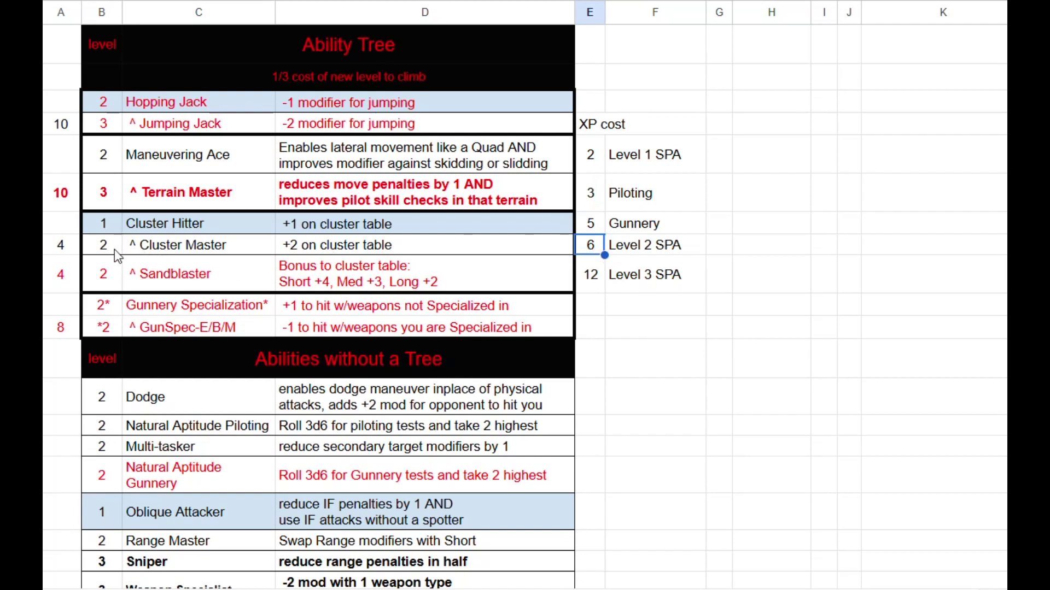
Compare the climbing costs of Cluster Master, Sandblaster and GunSpec-E/B/M with the XP costs for Level 2 and Level 3 SPAs.
left_click(73, 249)
left_click(75, 270)
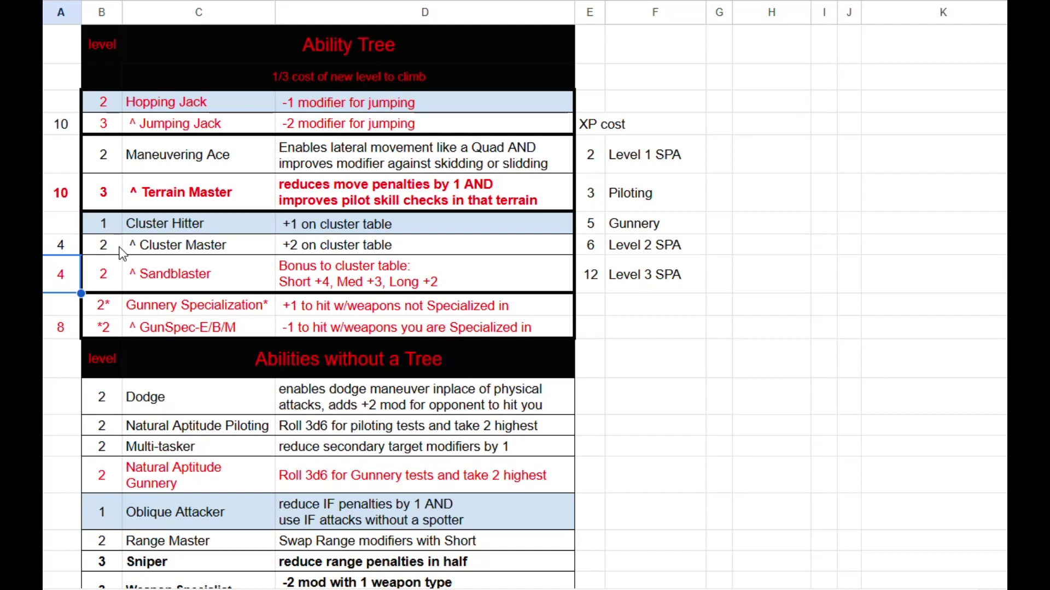
left_click(70, 246)
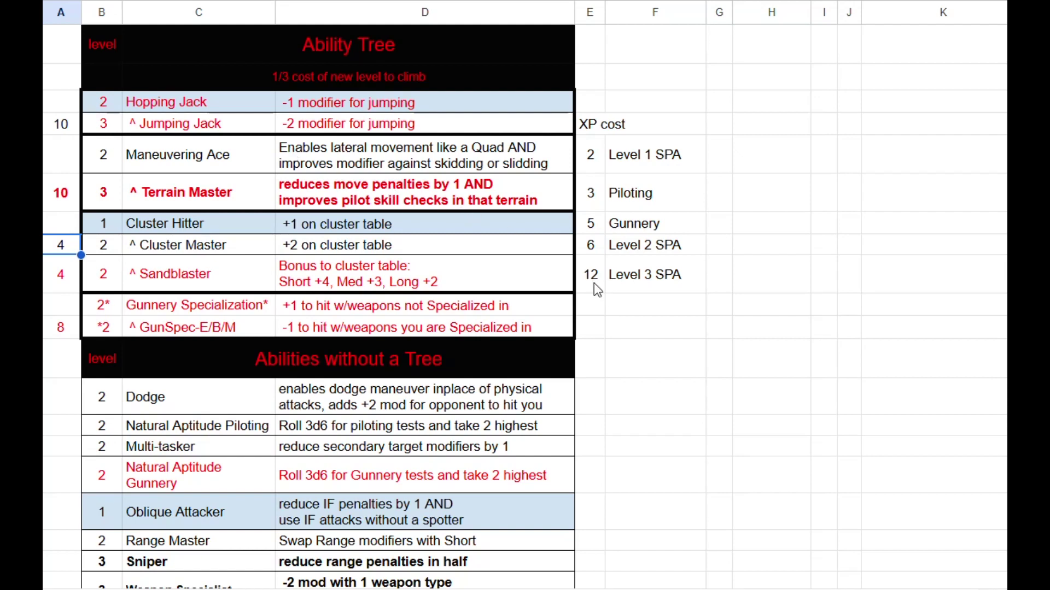
left_click(598, 248)
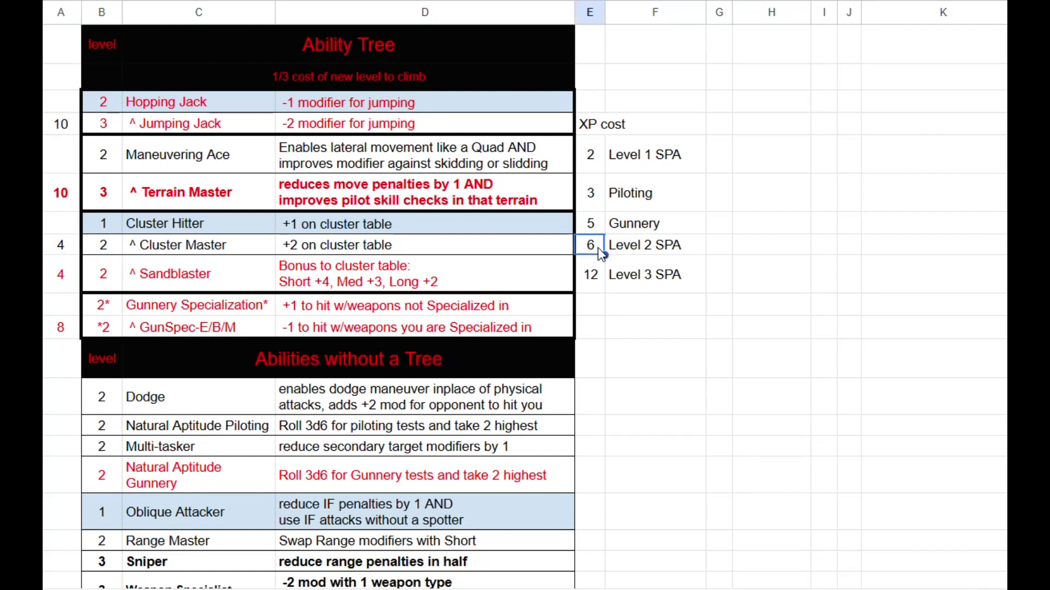
left_click(600, 291)
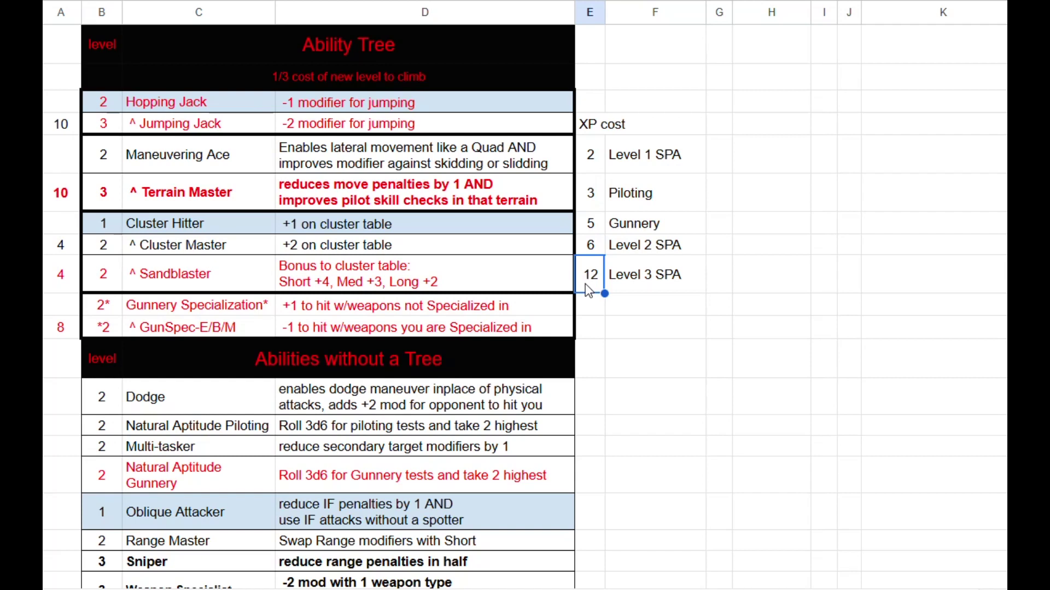
left_click(247, 304)
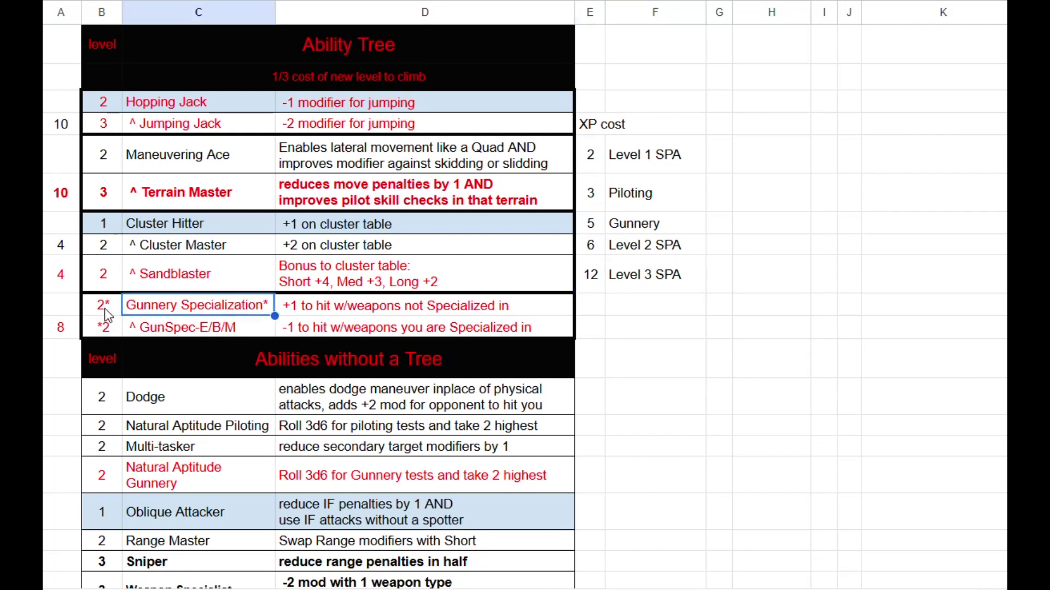
left_click(108, 328)
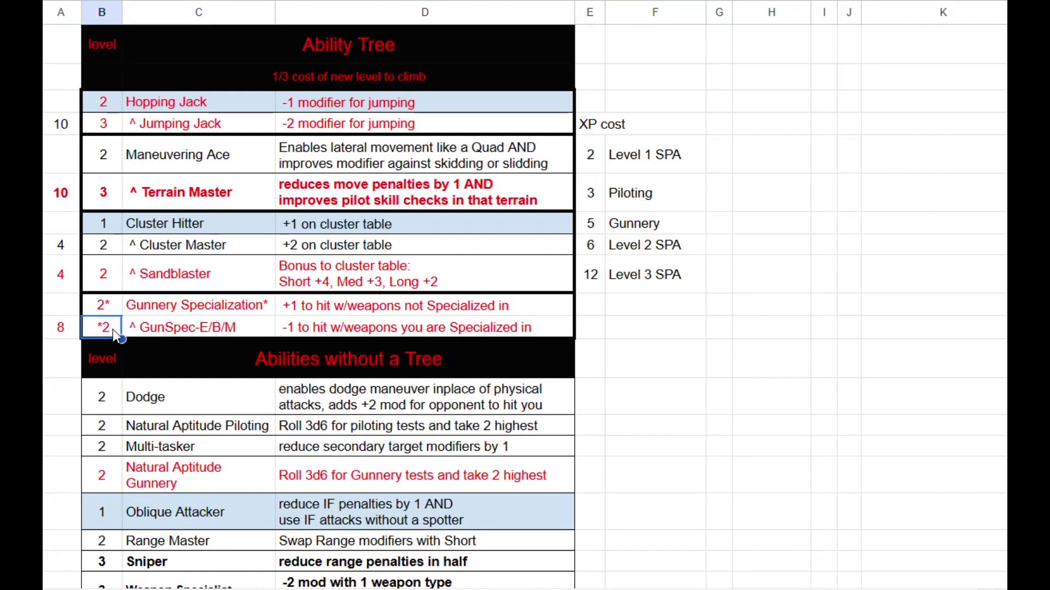
left_click(597, 252)
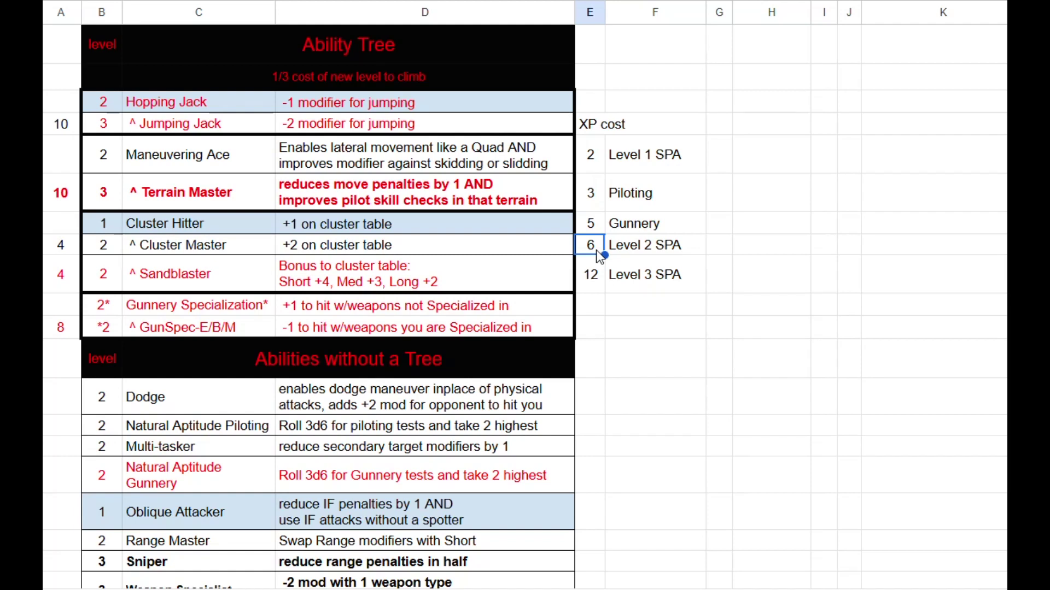
left_click(68, 334)
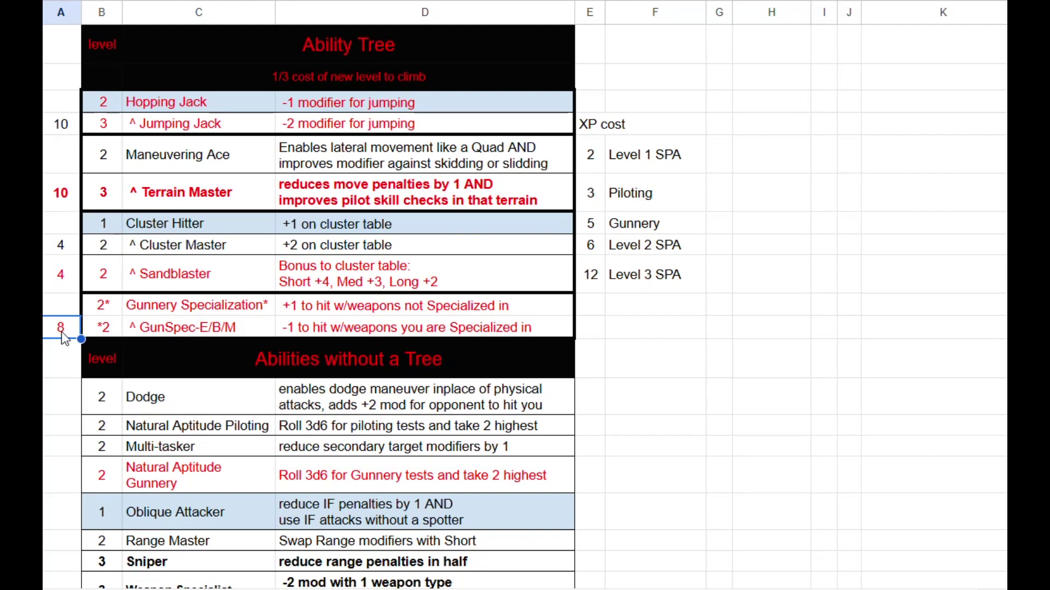
Move the XP cost table in columns E and F down so its heading sits beside the Gunnery Specialization row.
scroll(219, 333, "down", 3)
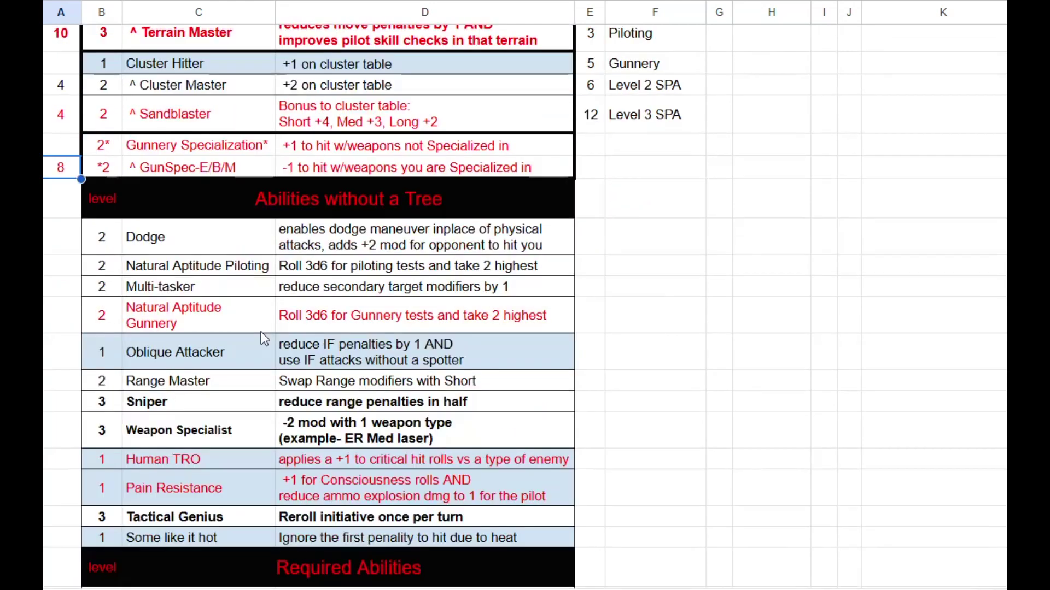
scroll(574, 268, "up", 2)
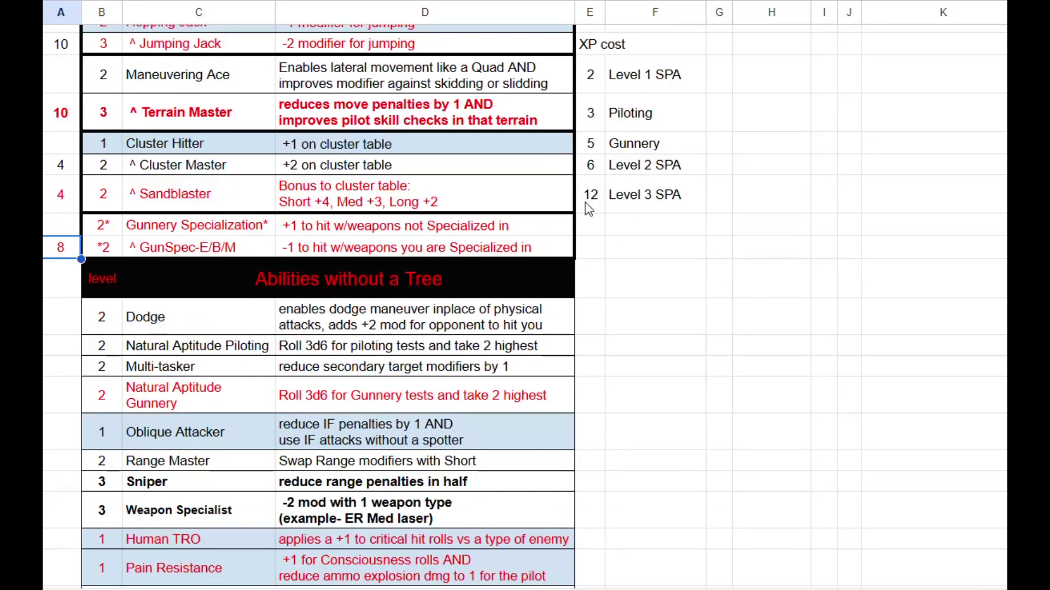
left_click_drag(594, 52, 610, 204)
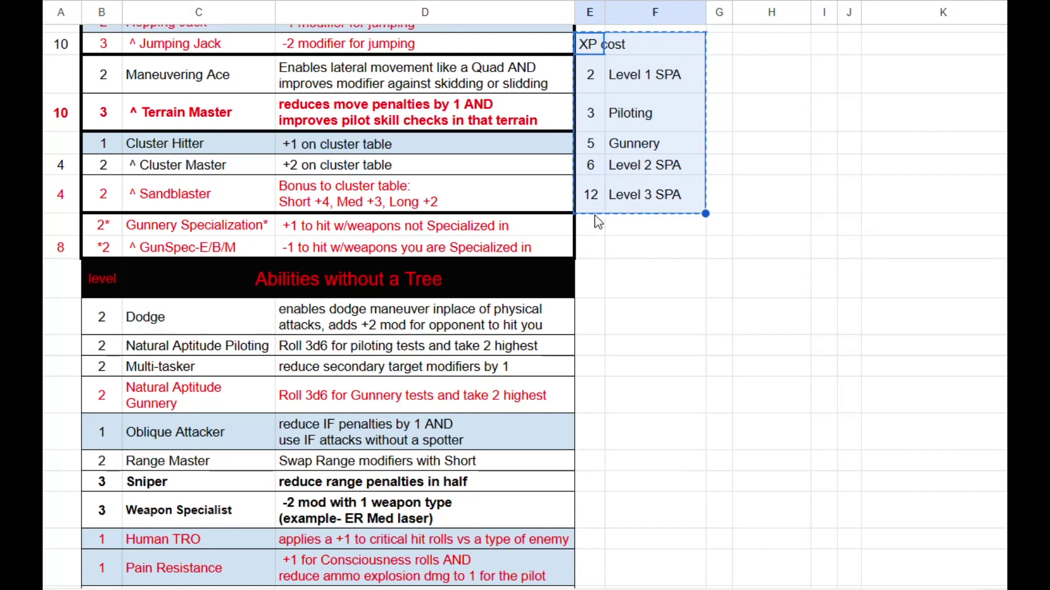
left_click(597, 234)
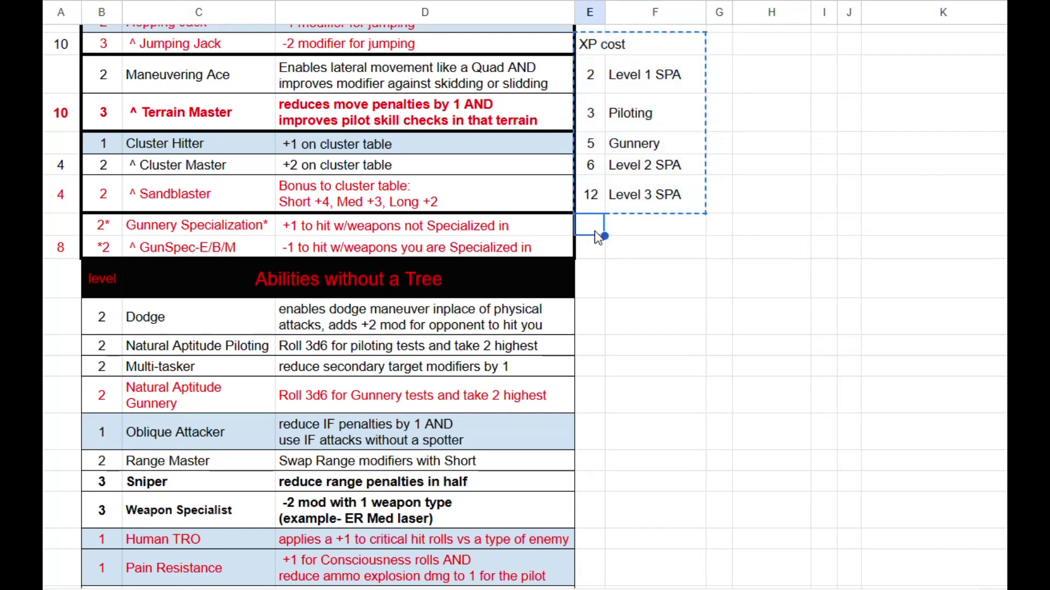
key("ctrl+v")
left_click(596, 404)
Review the Abilities without a Tree section and single out the Human TRO entry.
scroll(597, 411, "down", 2)
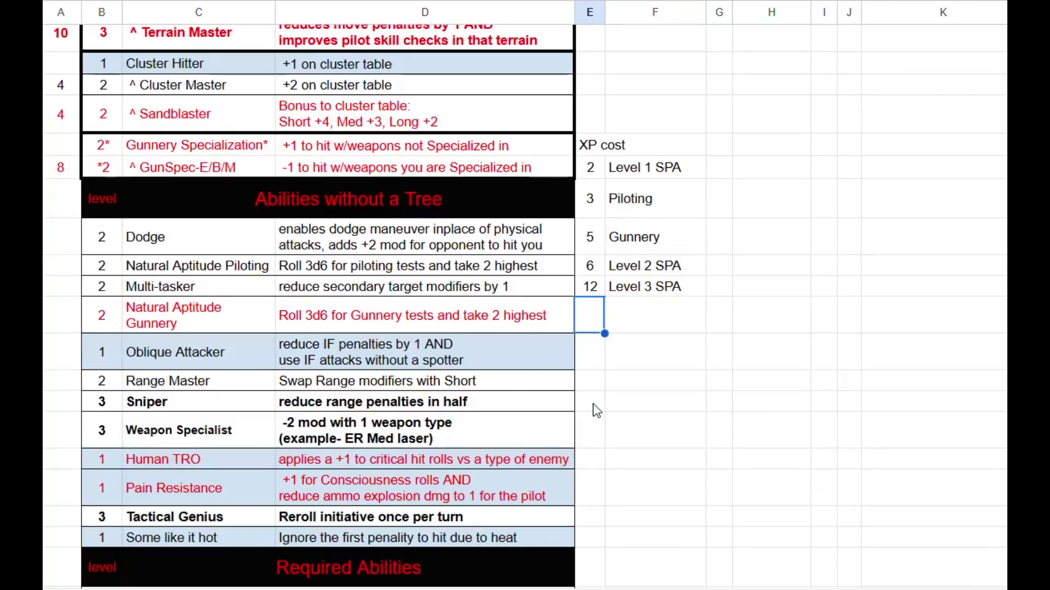
scroll(596, 411, "down", 2)
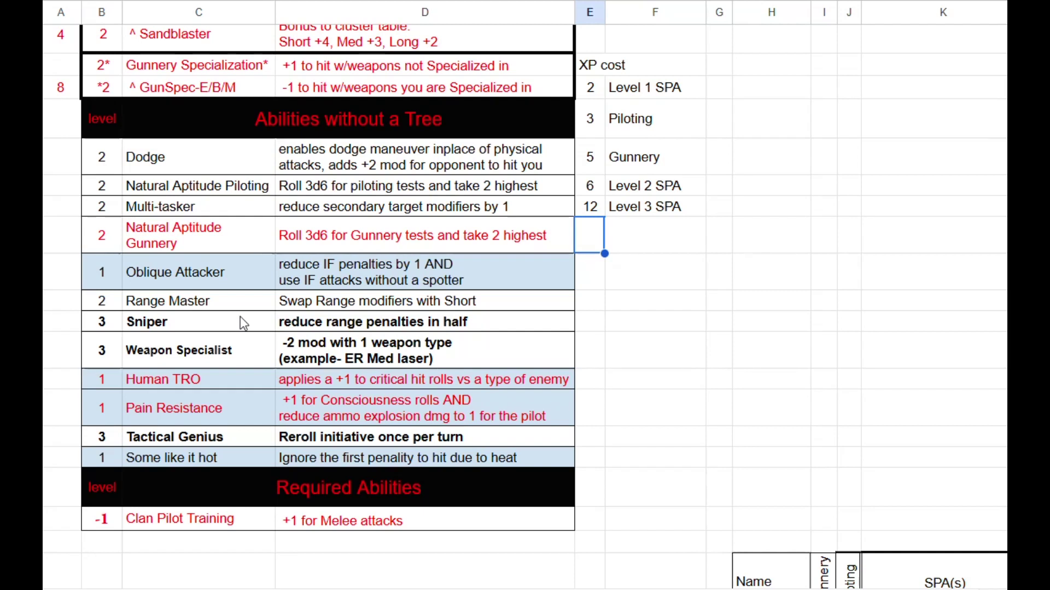
left_click(262, 375)
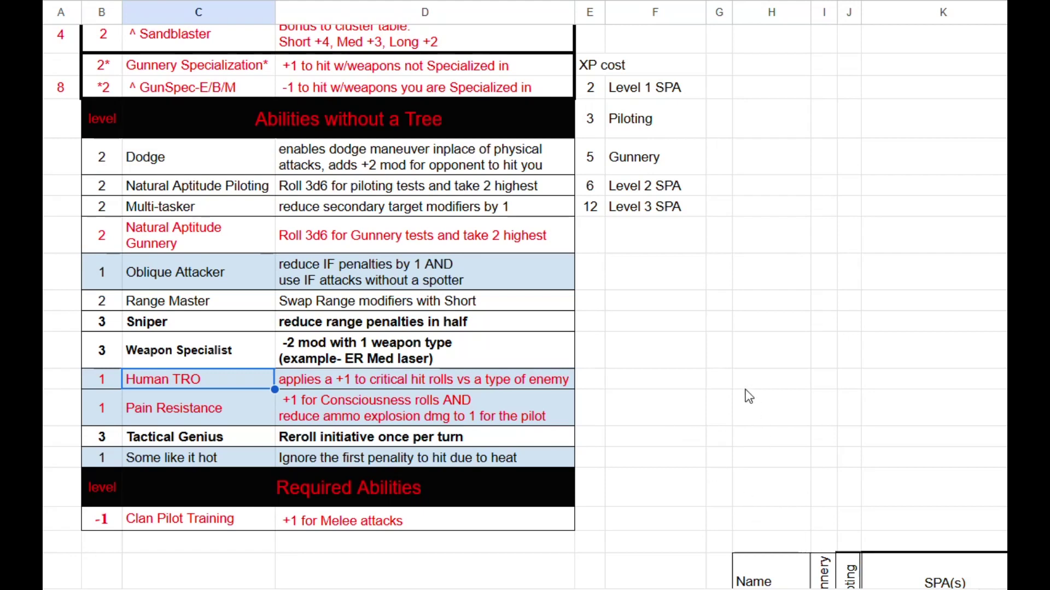
Examine the pilot roster's starting skills for Player and Vet, plus the starting XP for Vet.
scroll(749, 394, "down", 5)
scroll(747, 382, "down", 5)
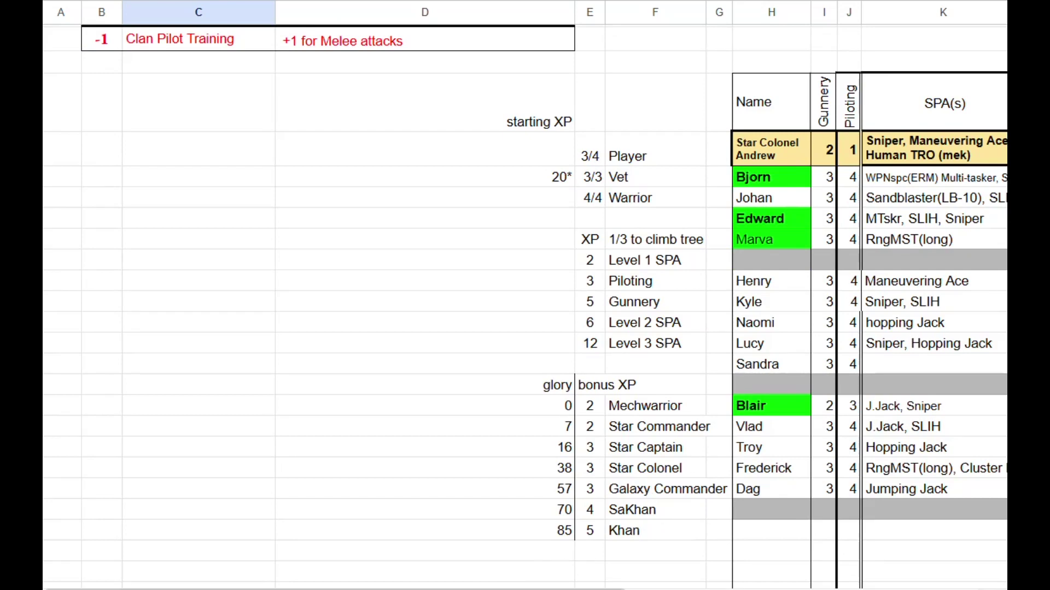
left_click_drag(462, 588, 719, 583)
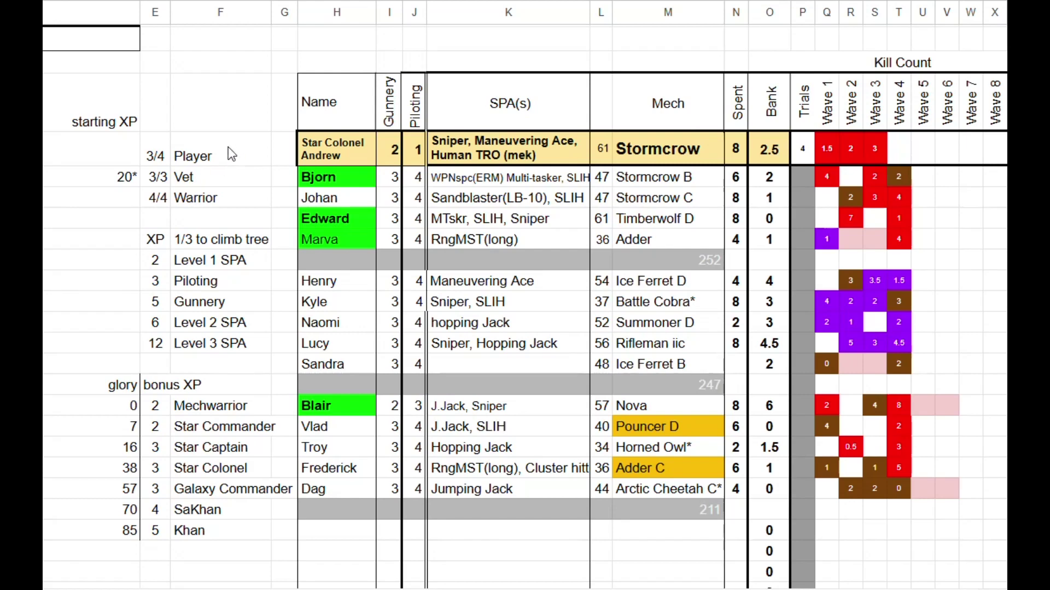
left_click(159, 139)
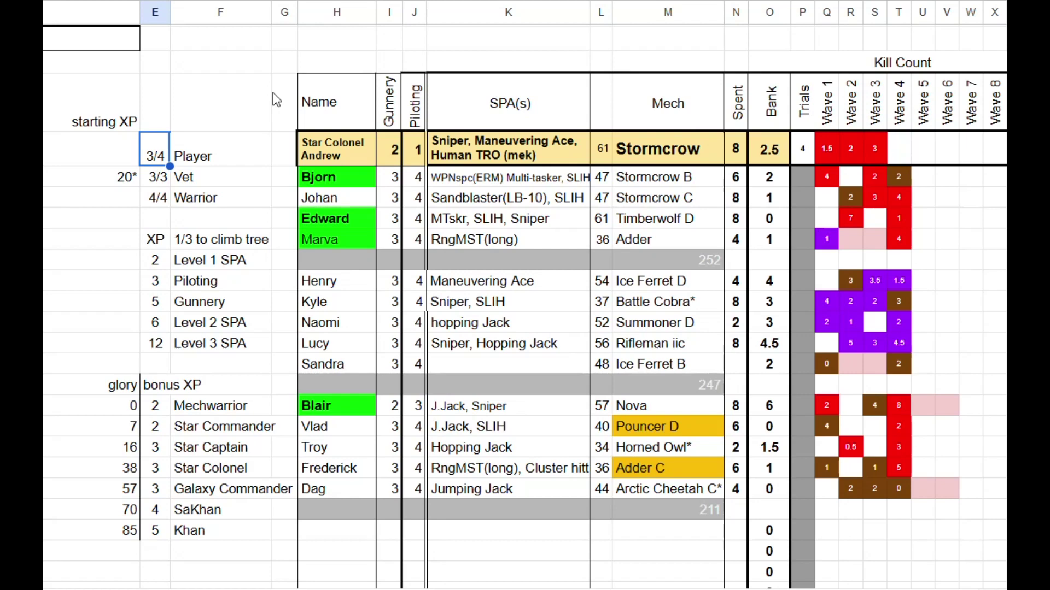
key("Down")
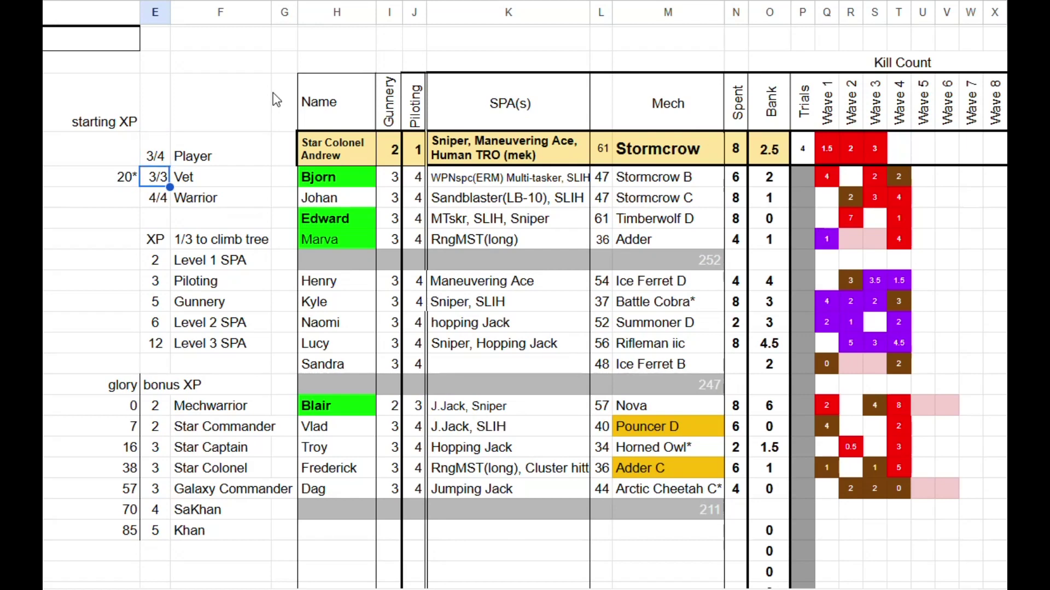
key("Left")
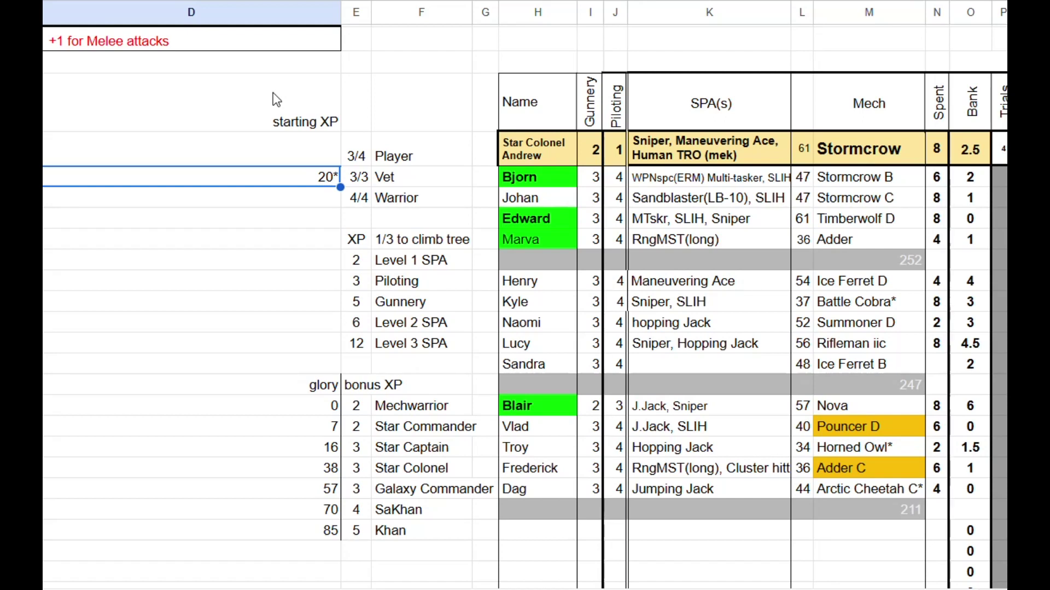
Examine the Clan Pilot Training entry under Required Abilities, selecting its level cell.
key("Up")
key("Up")
key("Up")
key("Up")
key("Left")
scroll(274, 98, "left", 1)
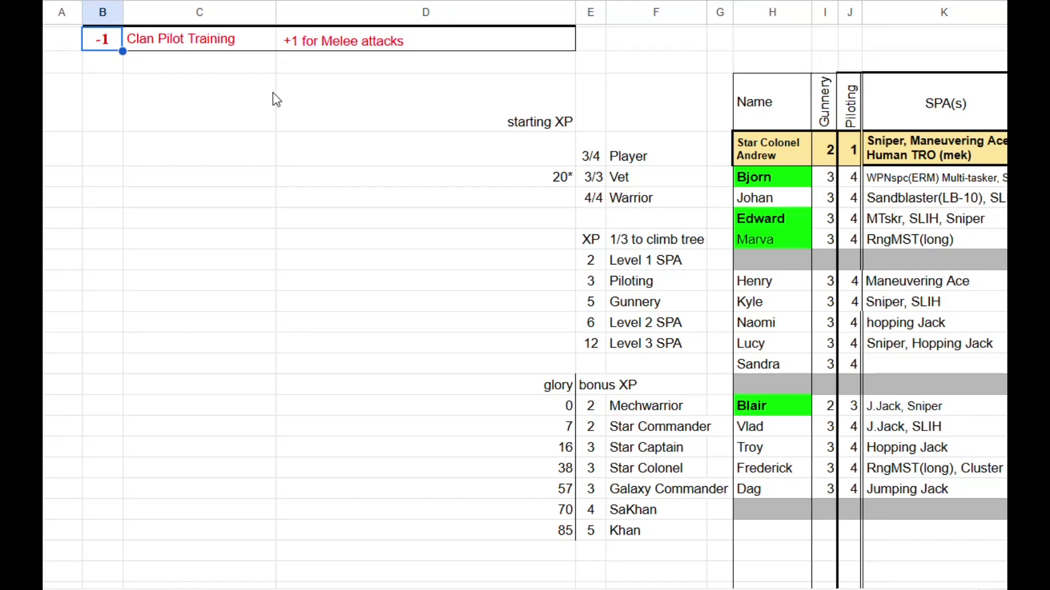
Examine the pilot roster across its SPA(s), Mech, Spent and Bank columns, as far as the Trials column.
key("Right")
key("Right")
key("Right")
key("Right")
key("Right")
key("Right")
key("Right")
key("Right")
key("Right")
key("Right")
key("Right")
key("Right")
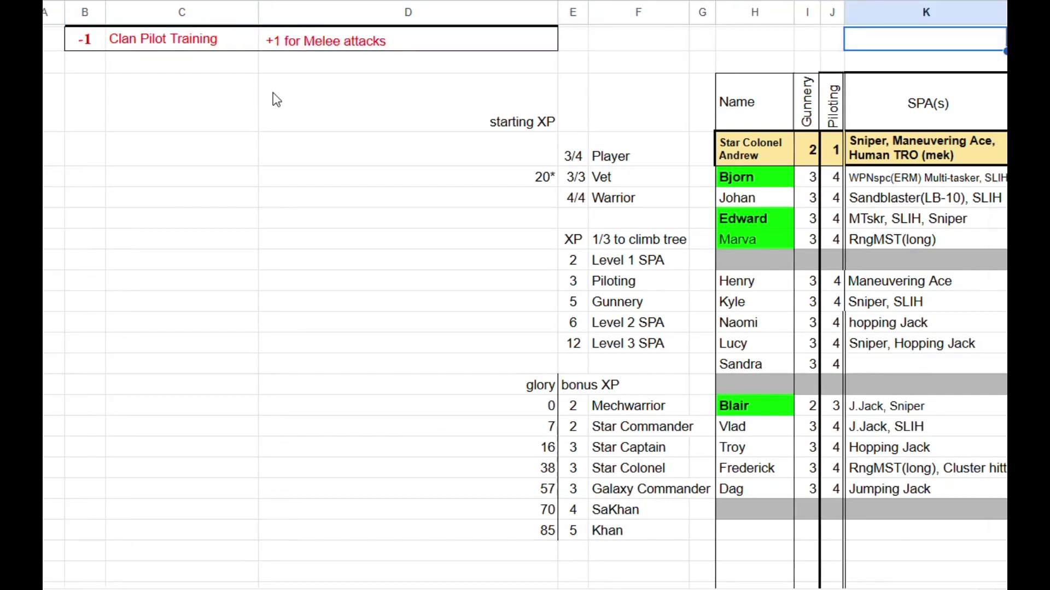
key("Right")
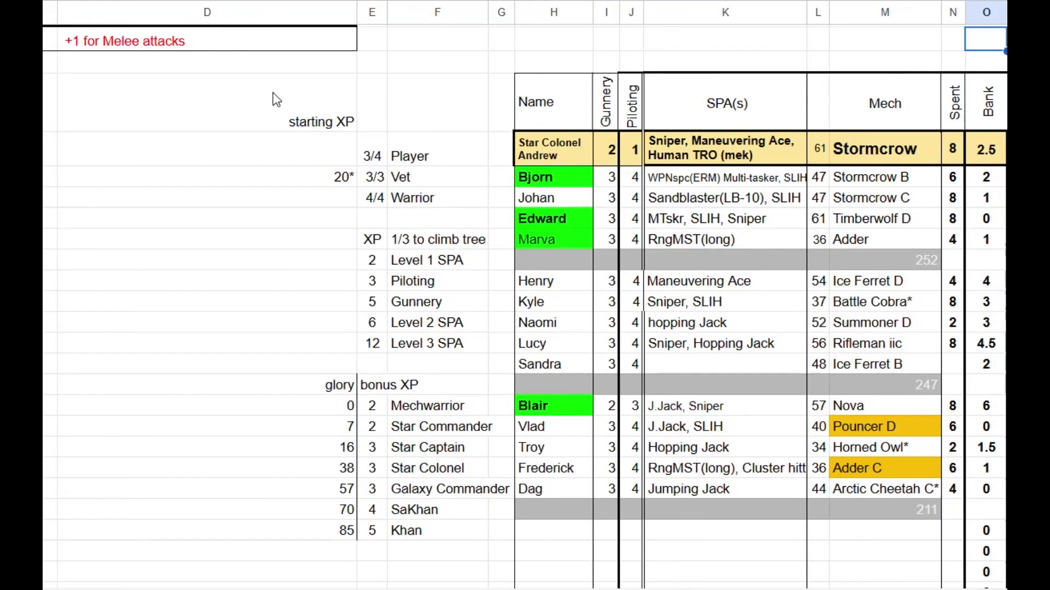
key("Right")
key("Down")
key("Down")
key("Down")
key("Down")
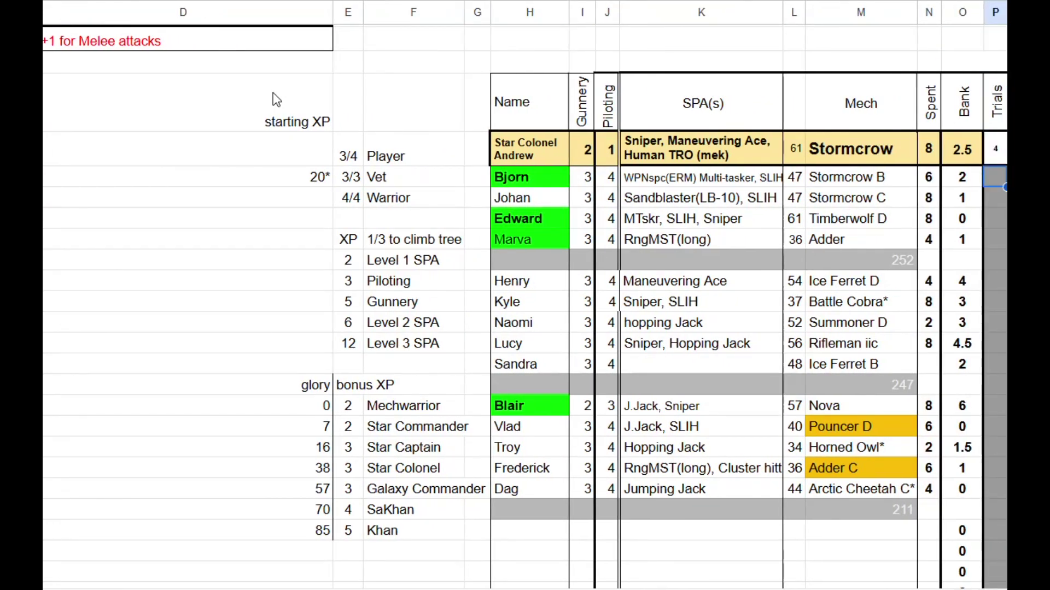
Reset the Star Colonel's skills to the Player starting values, Gunnery 3 and Piloting 4.
key("Left")
key("Left")
key("Left")
key("Left")
key("Left")
key("Left")
key("Left")
key("Left")
key("Left")
key("Left")
key("Up")
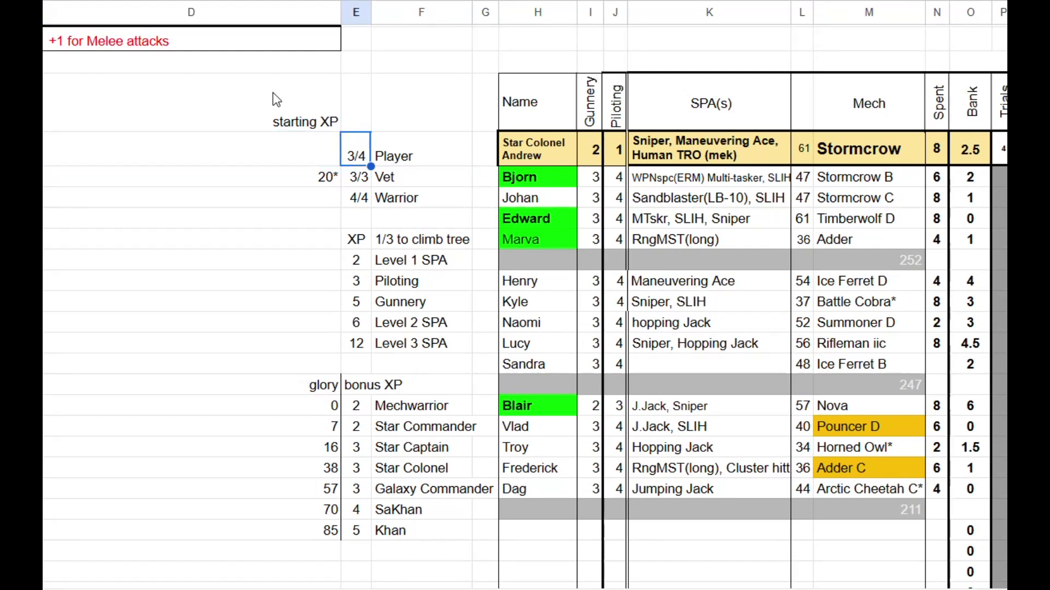
key("Right")
key("Right")
key("Right")
key("Right")
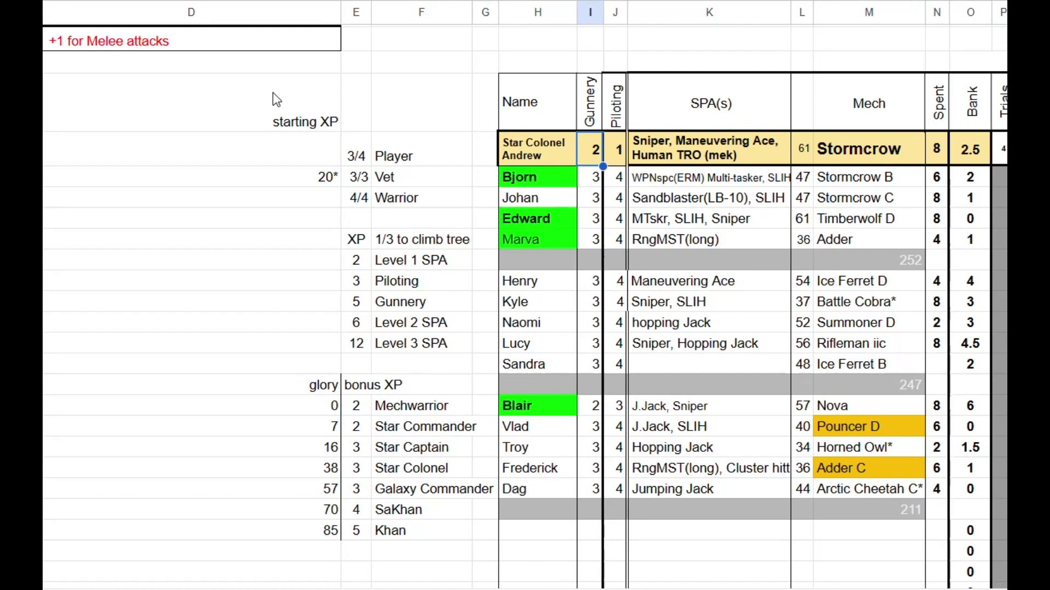
type("3")
key("Tab")
type("4")
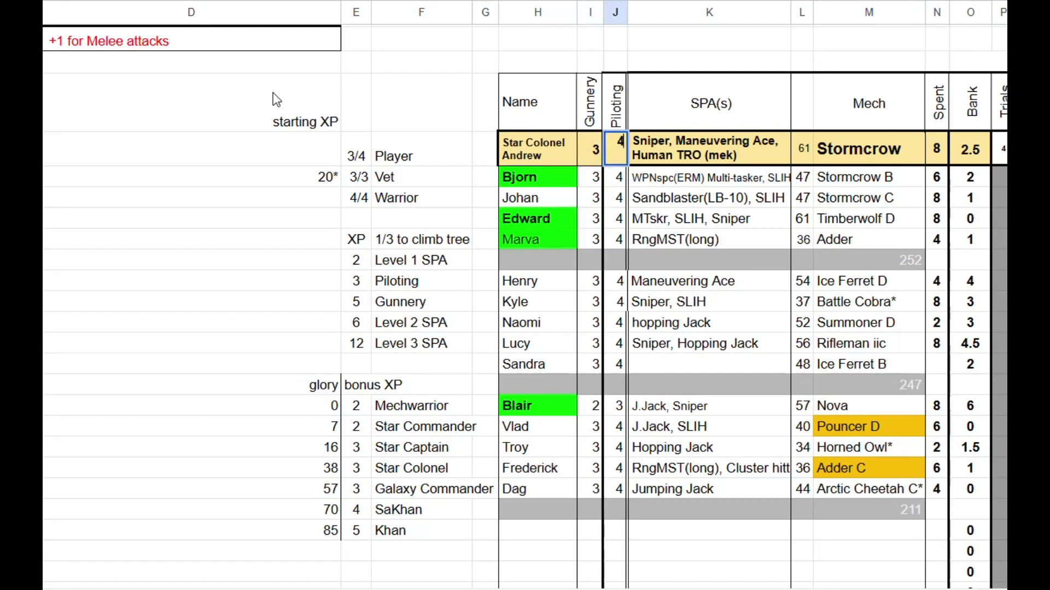
key("Return")
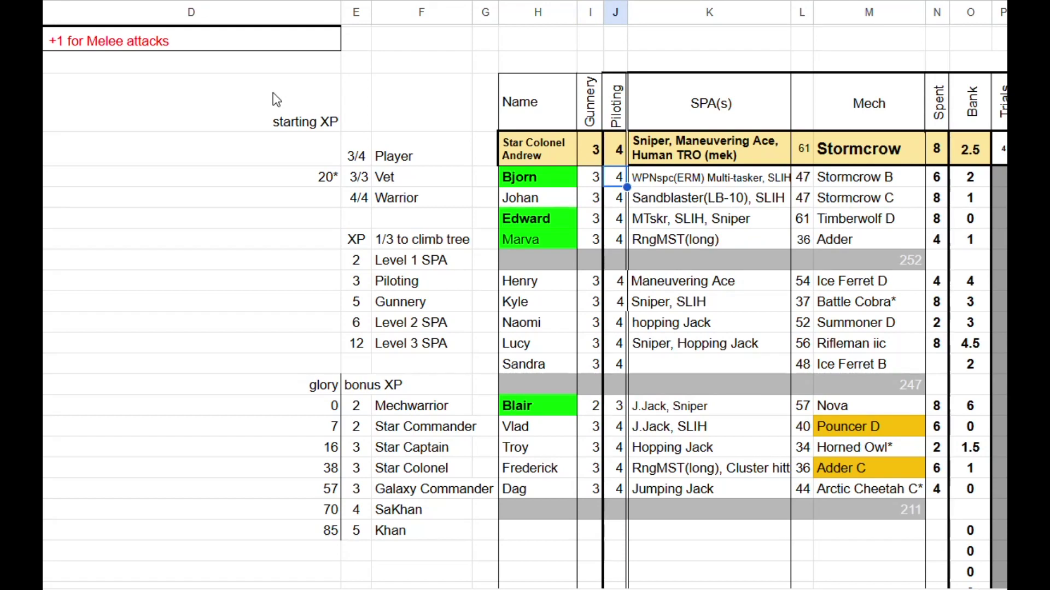
Reset the first group's green-highlighted veterans to 3/3: the Stormcrow B pilot's Gunnery and Piloting, and Piloting for the Timberwolf D and Adder pilots.
key("Left")
type("3")
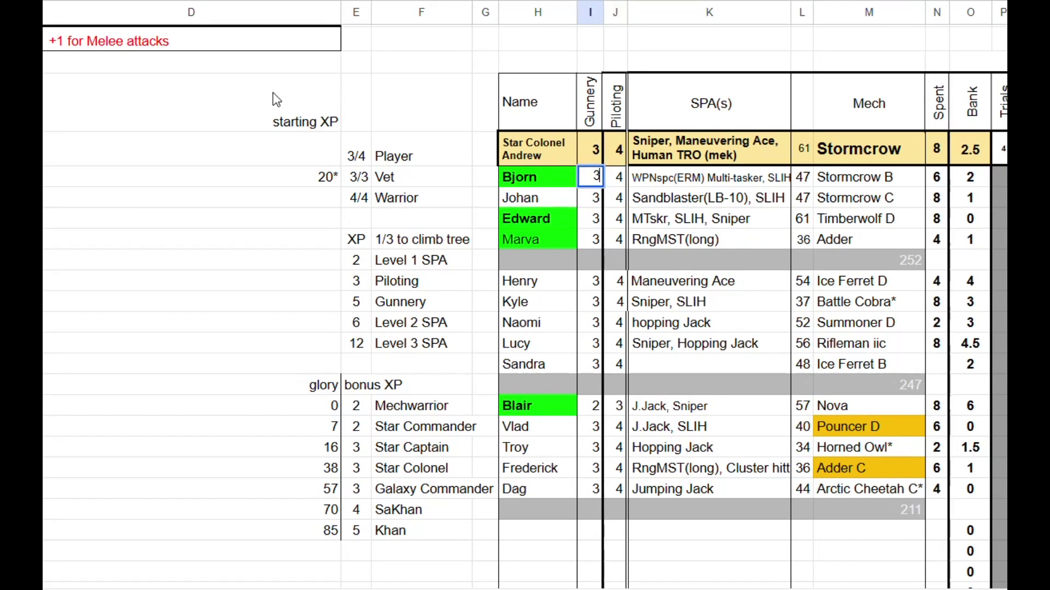
key("Tab")
type("3")
key("Down")
key("Down")
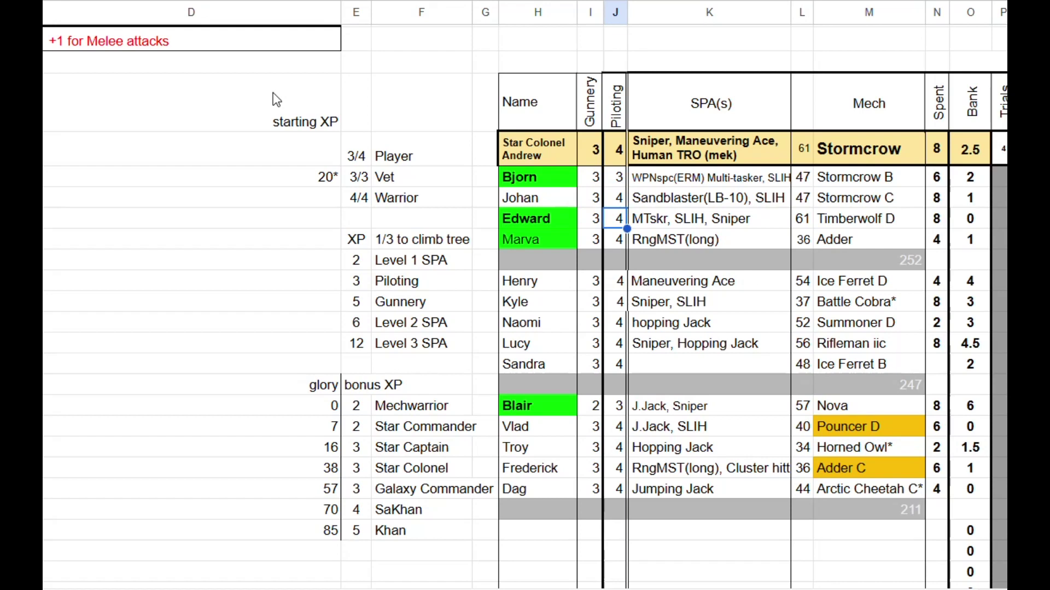
type("3")
key("Return")
type("3")
key("Return")
Set the Gunnery of the green-highlighted Nova pilot to the Vet starting value of 3.
key("Down")
key("Down")
key("Down")
key("Down")
key("Down")
key("Down")
key("Down")
key("Left")
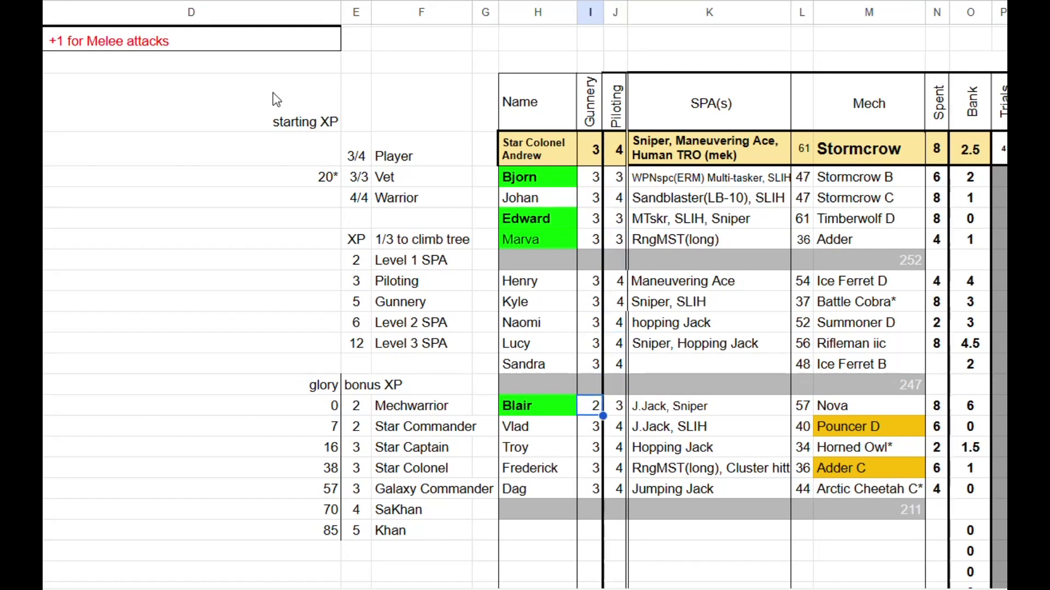
type("3")
key("Left")
Set the Stormcrow C pilot's Gunnery to 4, following the 4/4 Warrior starting skills.
key("Up")
key("Up")
key("Up")
key("Up")
key("Up")
key("Up")
key("Up")
key("Up")
key("Up")
key("Up")
key("Left")
key("Left")
key("Left")
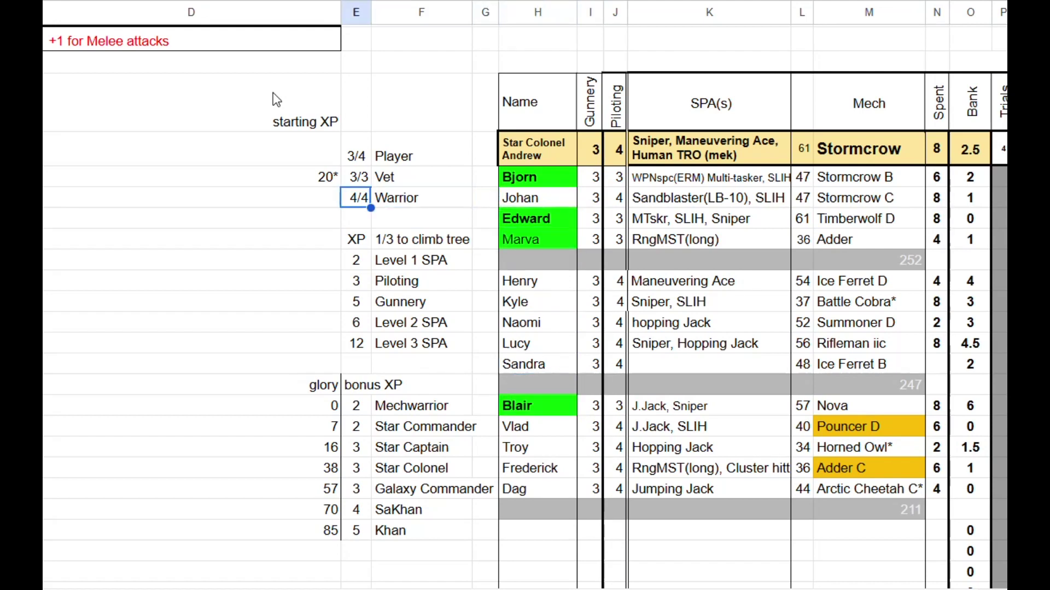
key("Right")
key("Right")
key("Right")
key("Right")
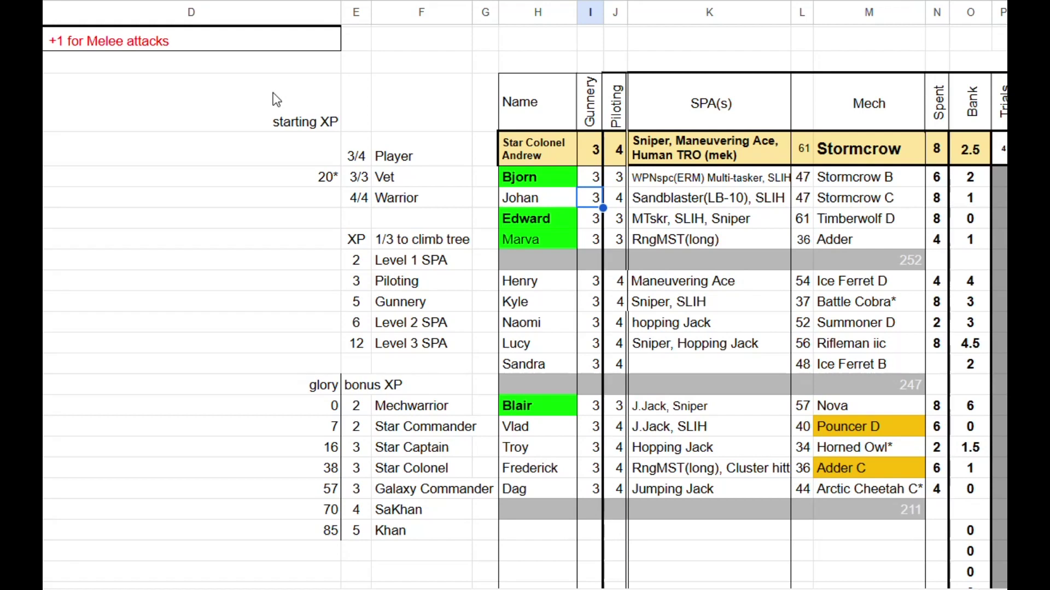
type("4")
key("Return")
Set Gunnery to 4 for all five pilots in the second group, from Ice Ferret D to Ice Ferret B.
key("Down")
key("Down")
key("Down")
type("4")
key("Return")
type("4")
key("Return")
type("4 4 4")
Set Gunnery to 4 for the third group's four unhighlighted pilots, from Pouncer D to Arctic Cheetah C*.
key("Down")
key("Down")
type("4 4 4")
key("Return")
type("4")
key("Return")
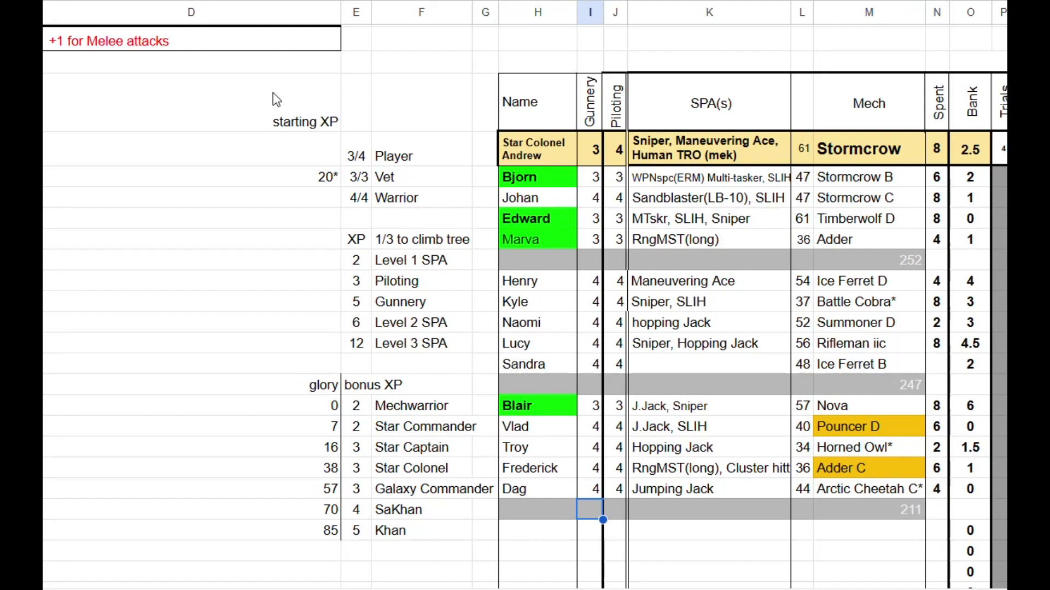
Clear the Spent values for the whole roster, from the Star Colonel down to the Arctic Cheetah C* pilot.
scroll(424, 146, "up", 9)
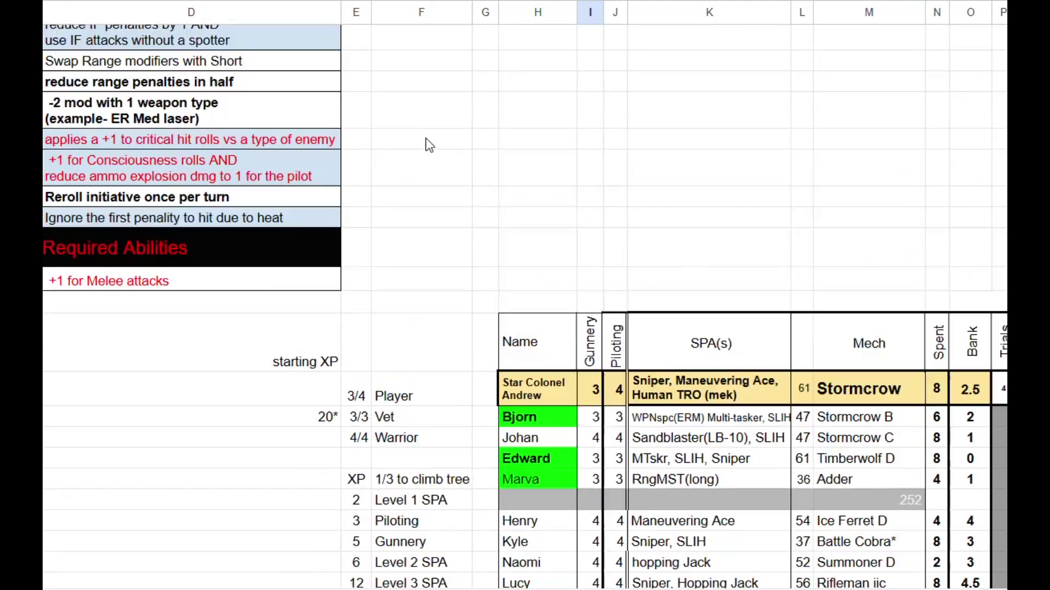
scroll(442, 172, "up", 2)
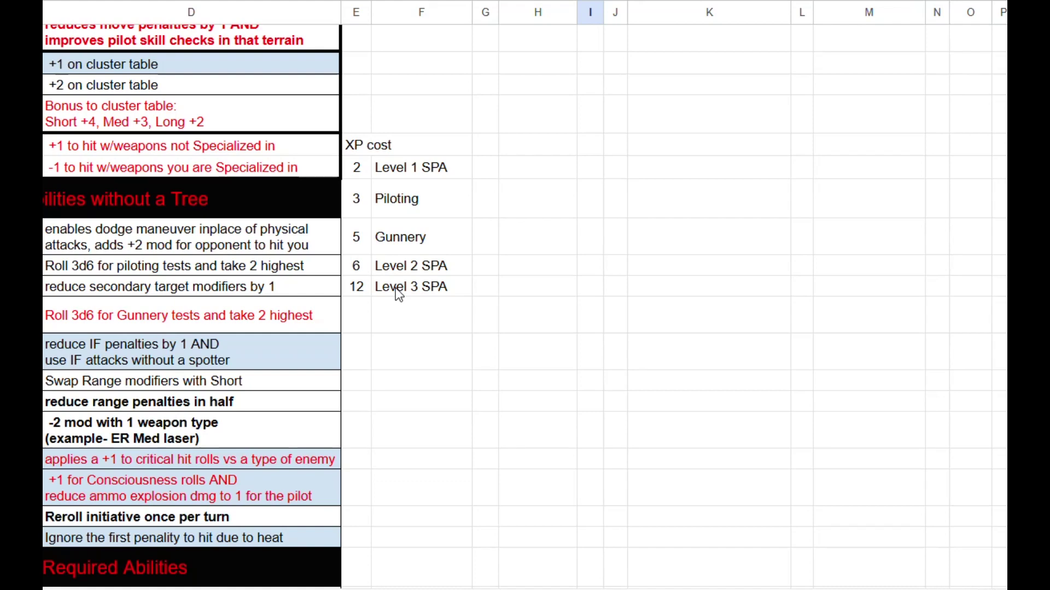
scroll(396, 294, "down", 5)
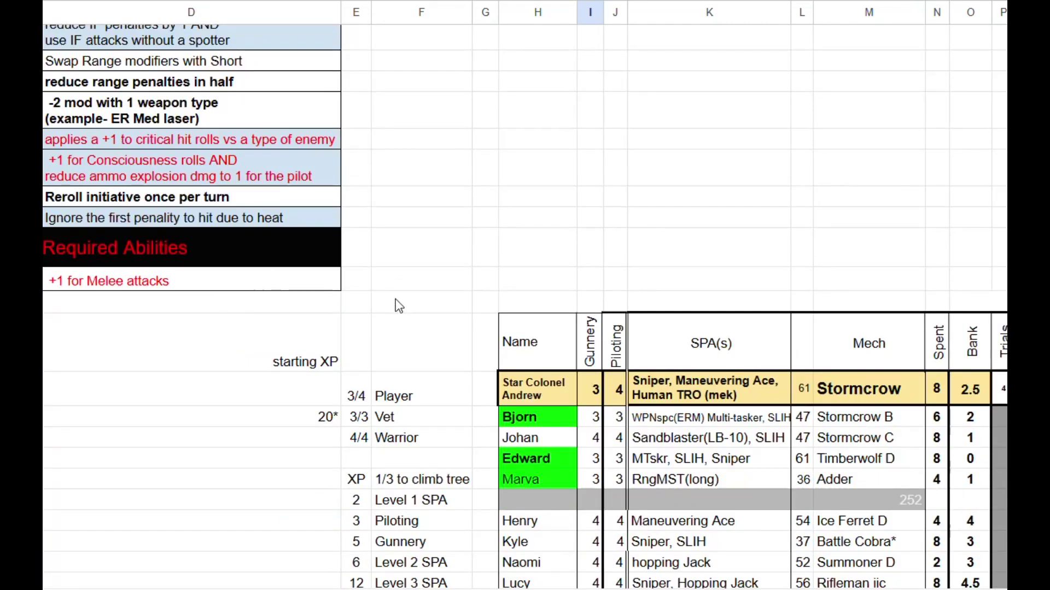
scroll(407, 261, "down", 3)
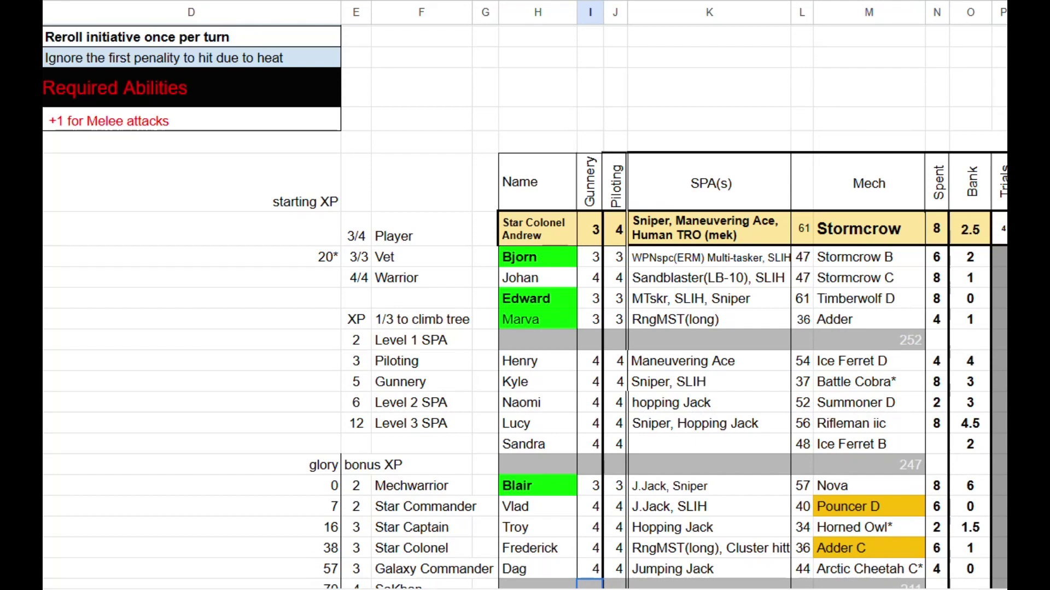
scroll(525, 295, "right", 3)
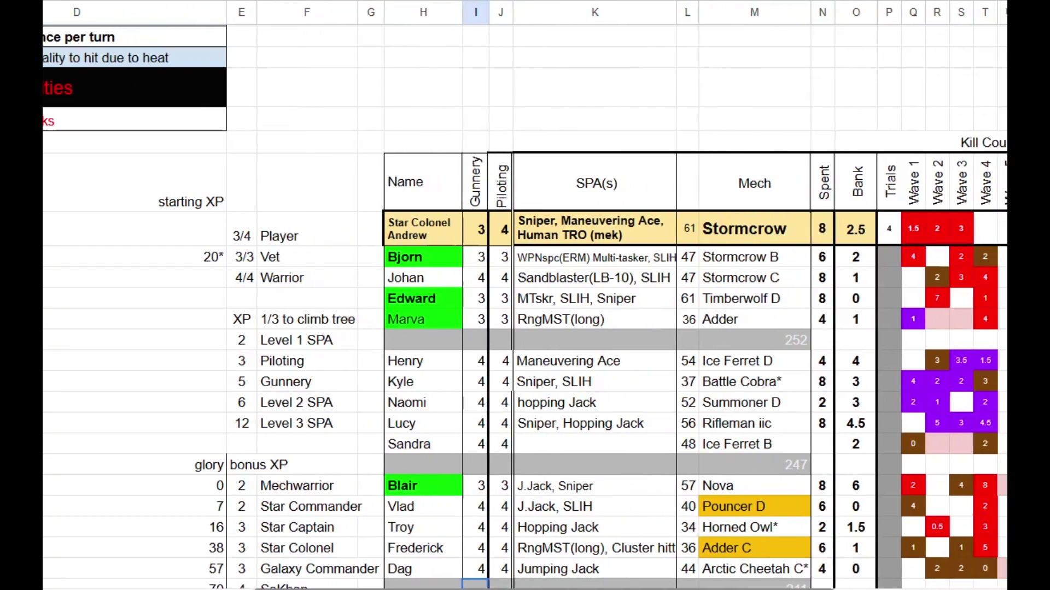
scroll(525, 295, "right", 1)
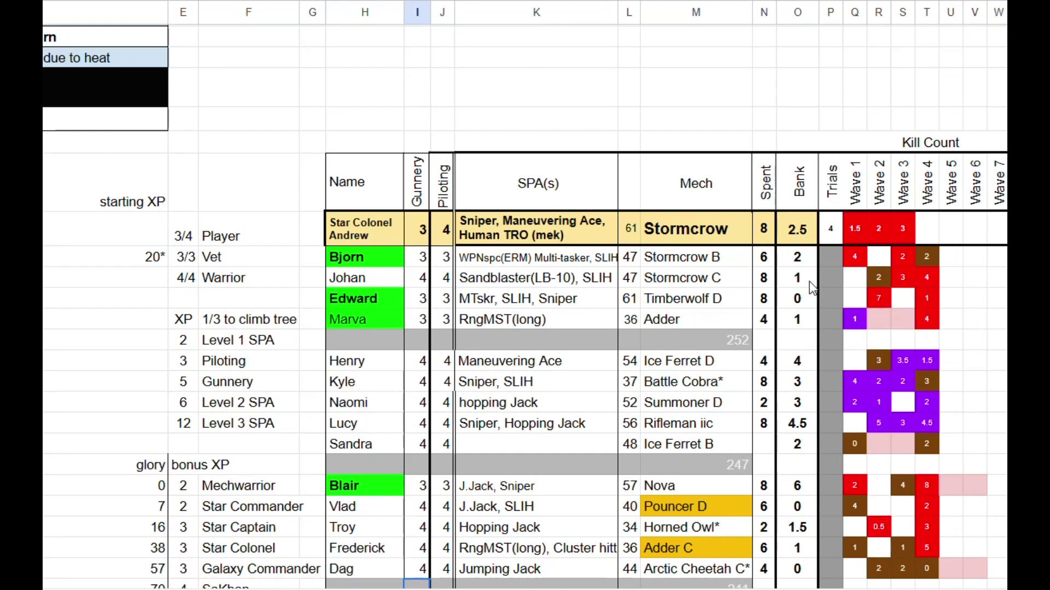
type("ss")
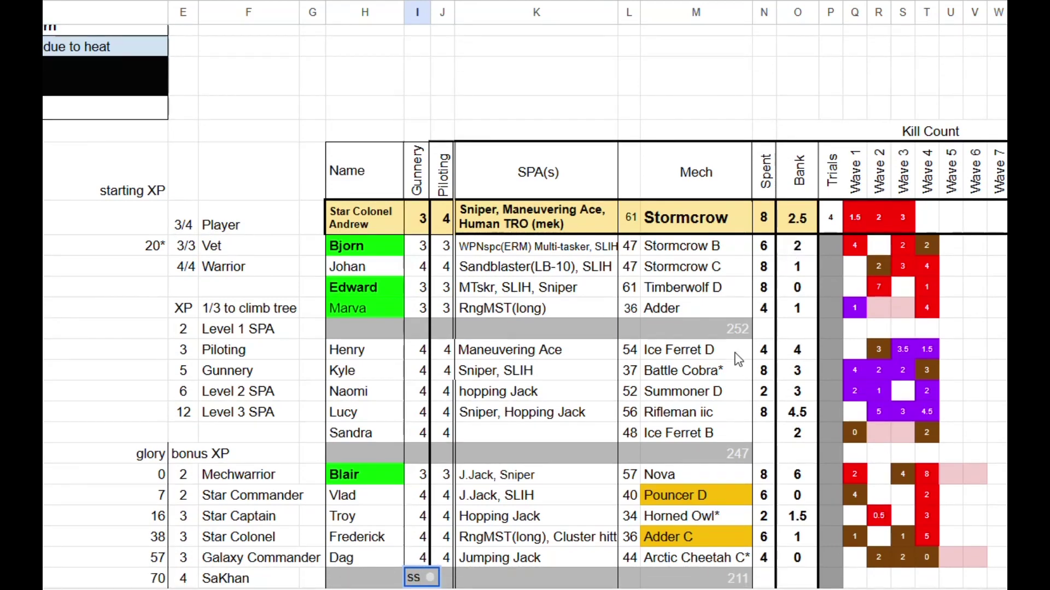
scroll(743, 307, "down", 3)
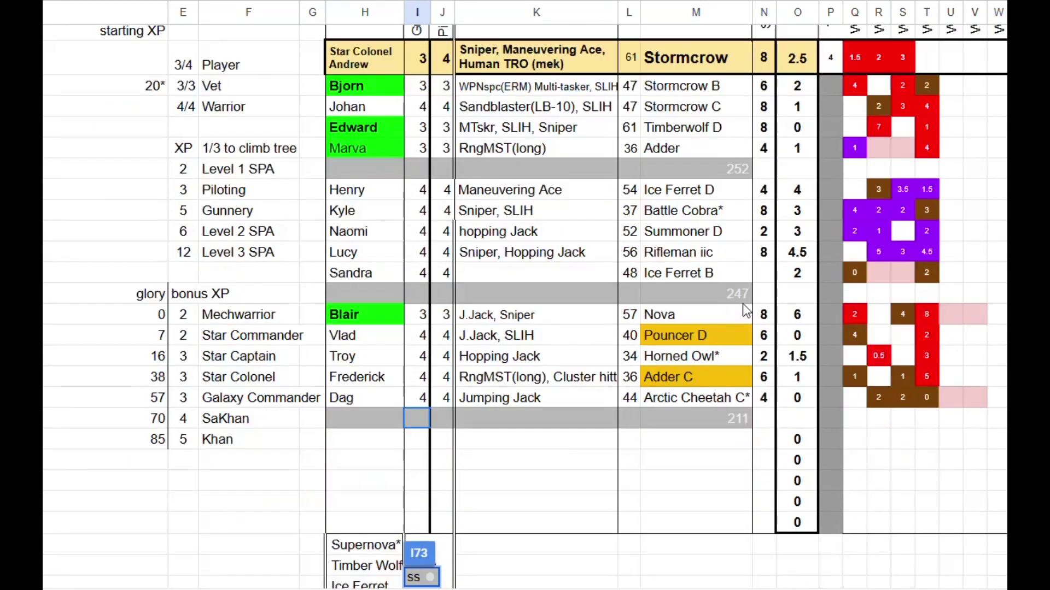
left_click_drag(760, 53, 763, 404)
key("Delete")
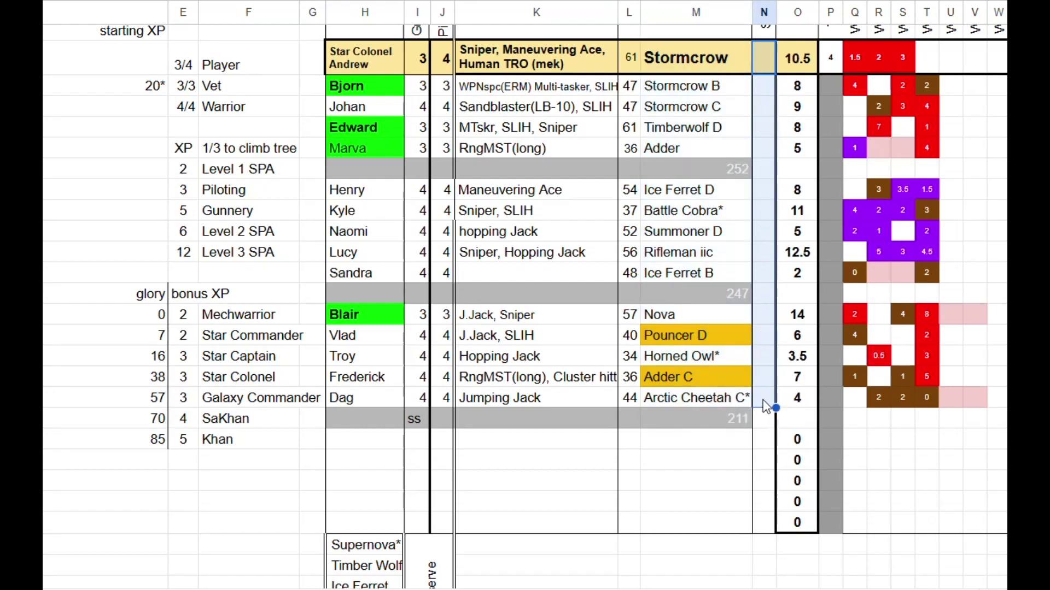
Enter 2 in the Trials column for the Star Colonel and every other pilot in the three groups.
scroll(789, 293, "up", 3)
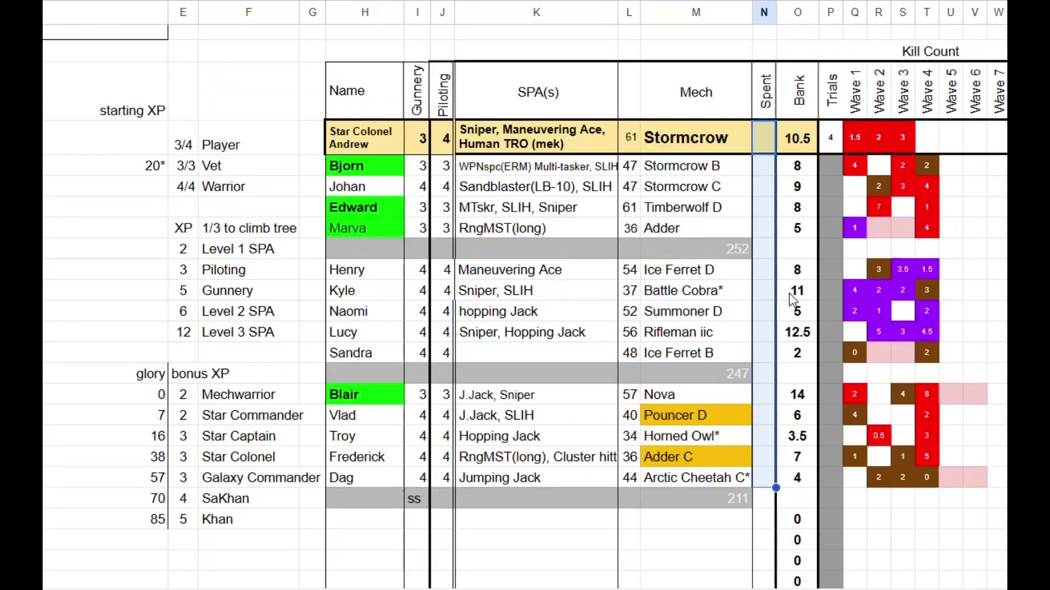
left_click(831, 220)
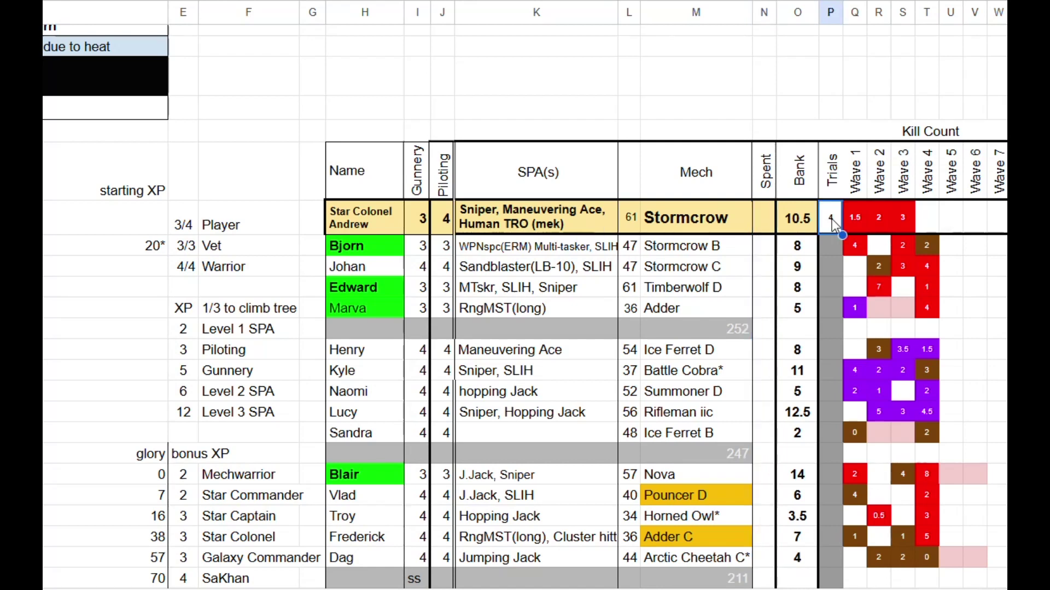
type("2")
key("Return")
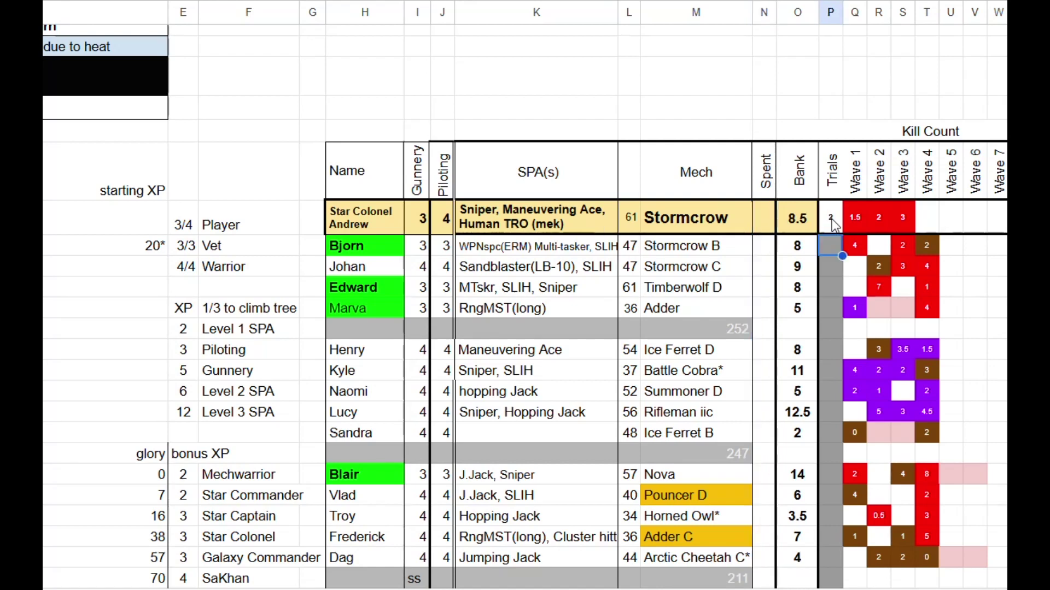
type("2")
key("Return")
type("2")
key("Return")
type("2")
key("Return")
type("2")
key("Return")
key("Return")
type("2")
key("Return")
type("2")
key("Return")
type("2")
key("Return")
type("2")
key("Return")
type("2")
key("Return")
key("Return")
type("2 2 2 2 2")
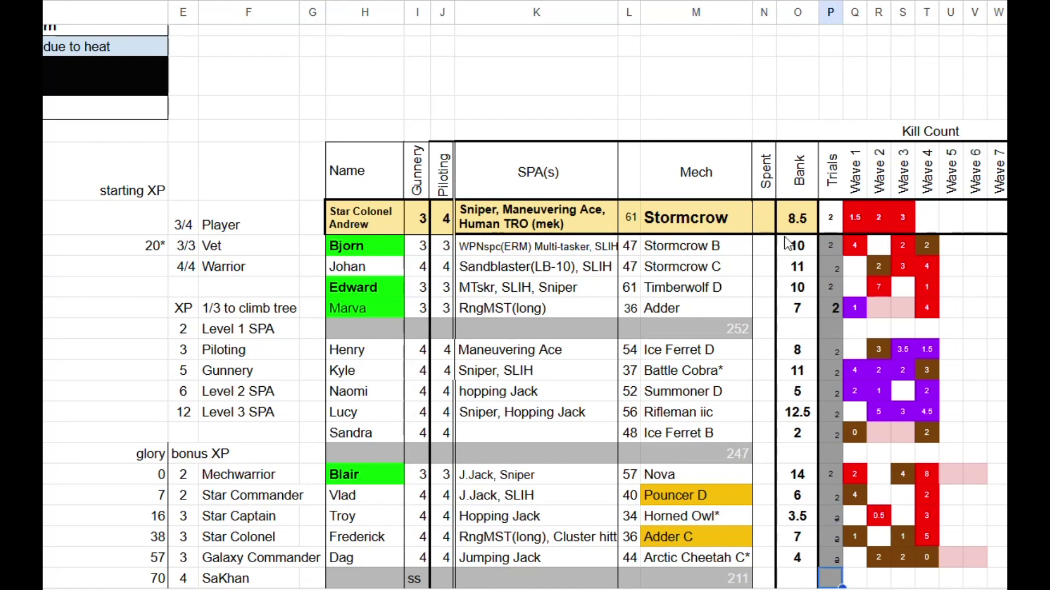
Format the Trials values below the Star Colonel uniformly, with a small non-bold font, no strikethrough and centred alignment.
left_click_drag(829, 245, 832, 515)
left_click_drag(834, 563, 834, 563)
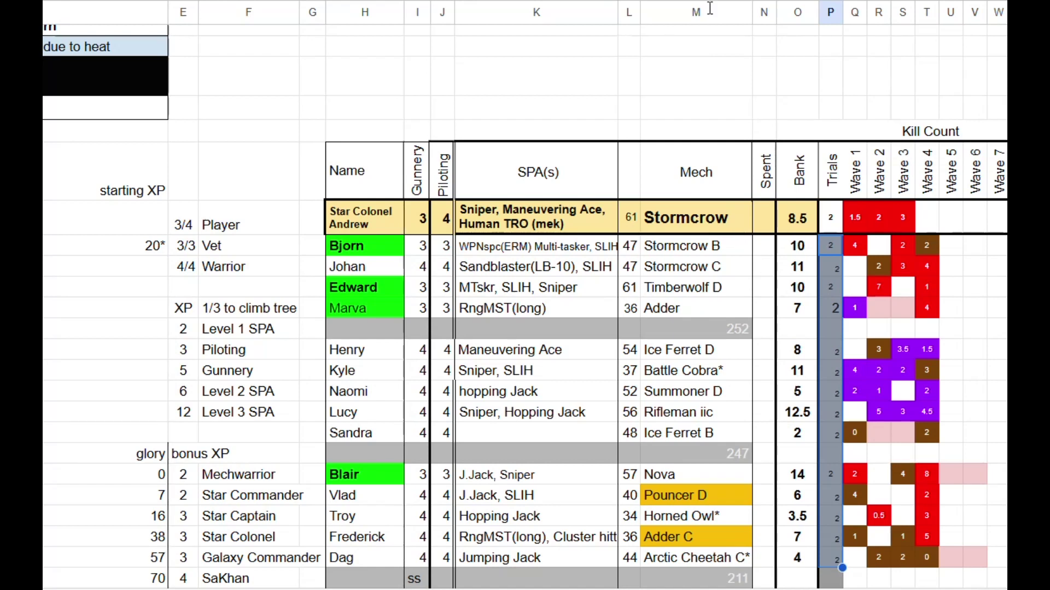
key("ctrl+shift+comma")
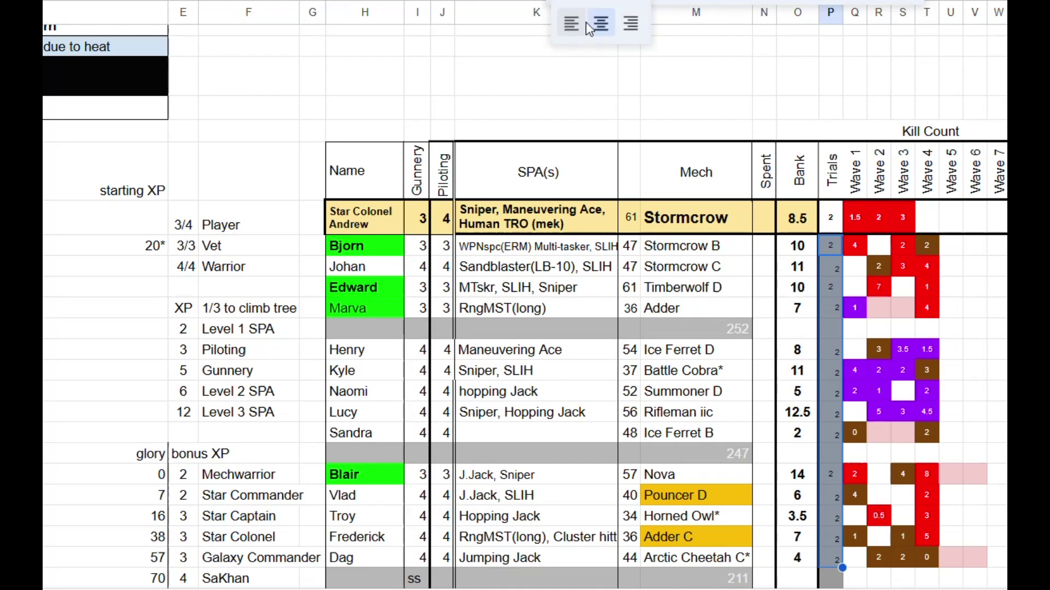
left_click(796, 315)
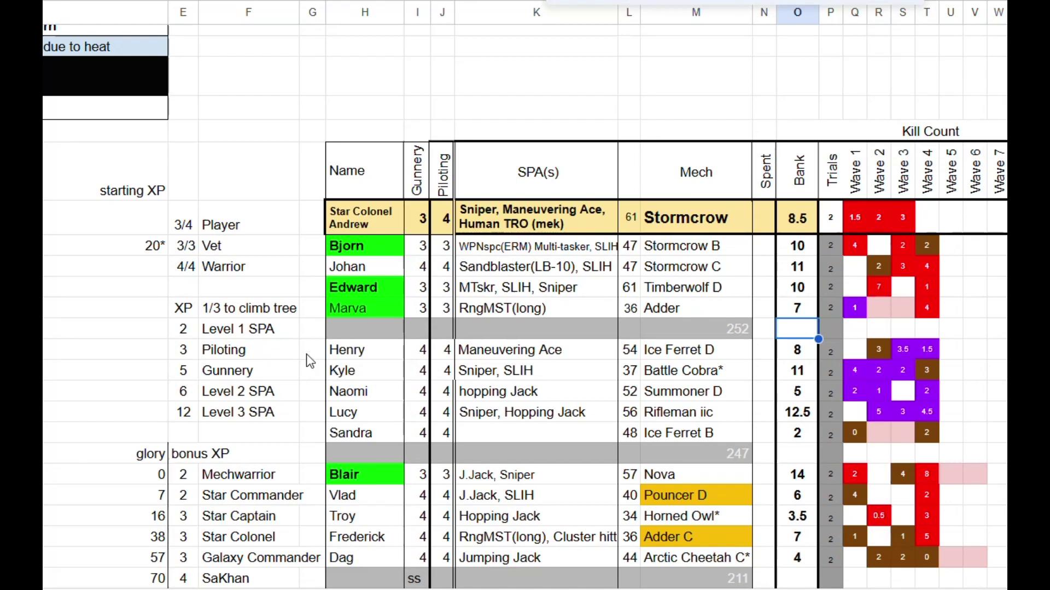
Go through the ranks from Mechwarrior up to Star Colonel, and set the Star Colonel's Trials value to 6.
scroll(306, 353, "down", 2)
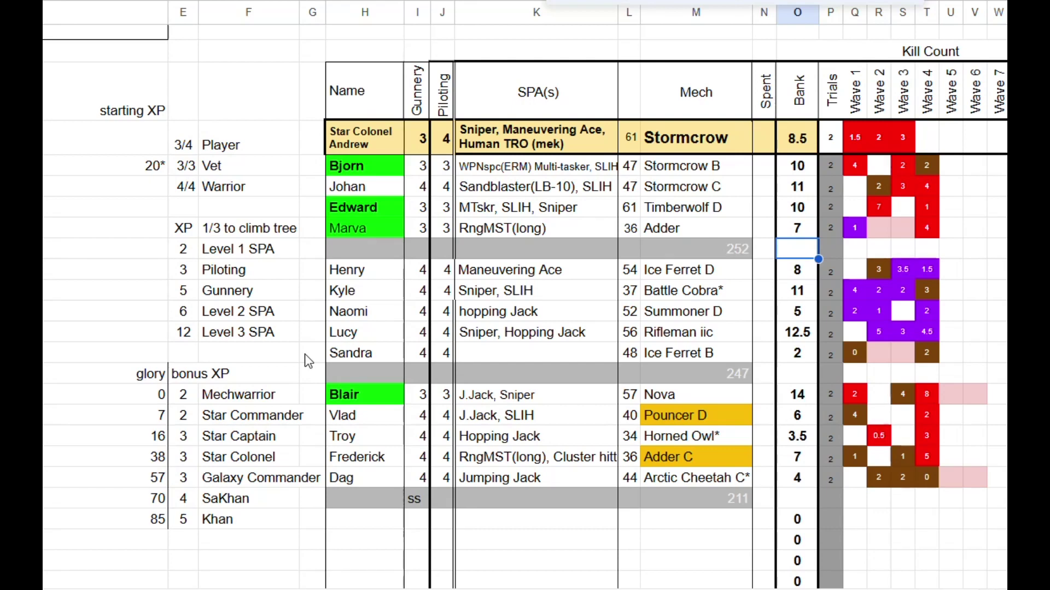
left_click(829, 152)
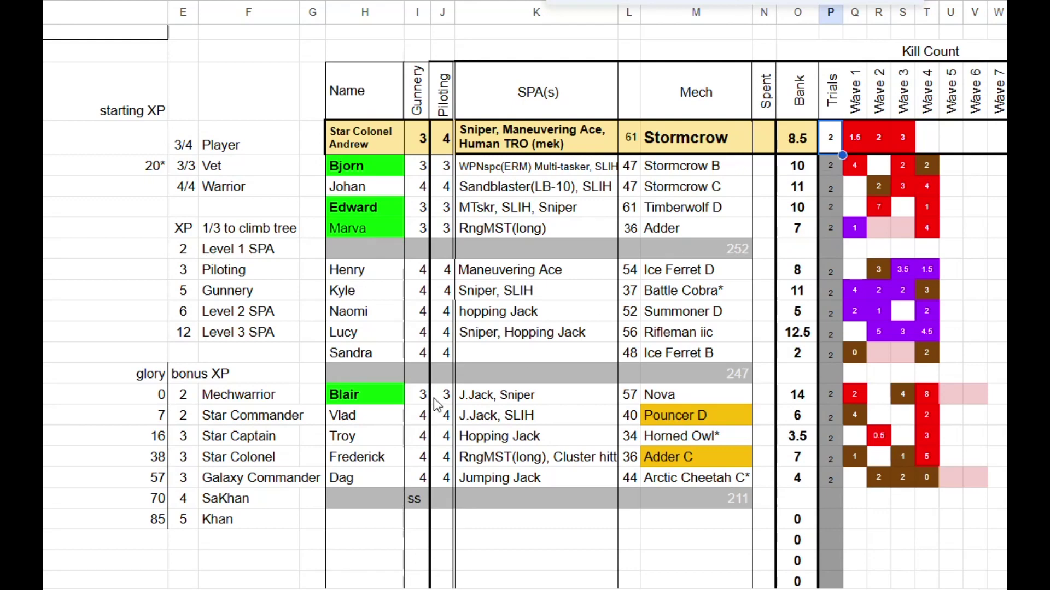
left_click(261, 403)
left_click(263, 418)
left_click(261, 439)
left_click(266, 461)
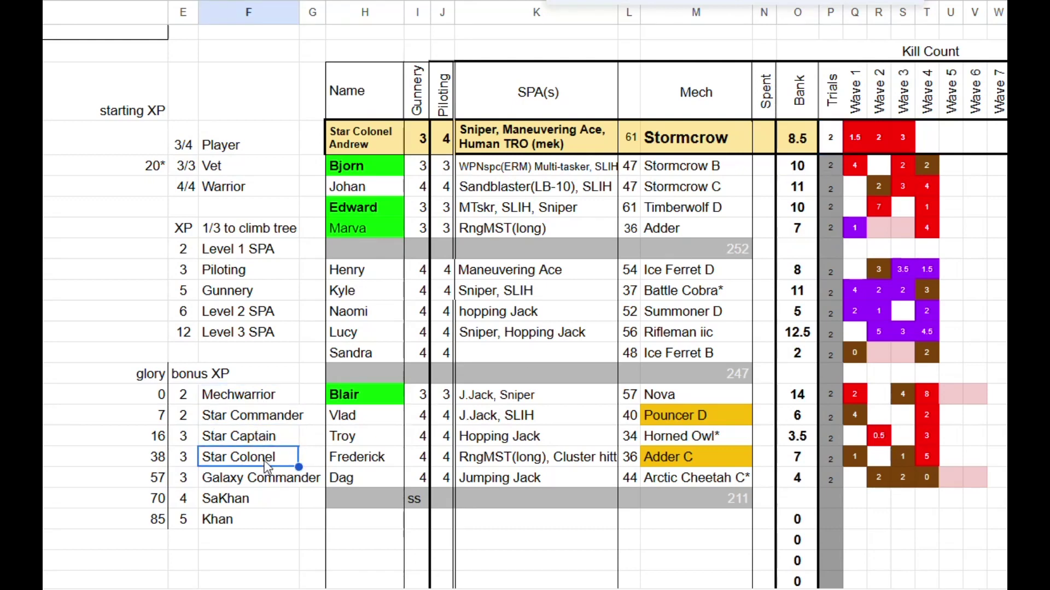
left_click(833, 137)
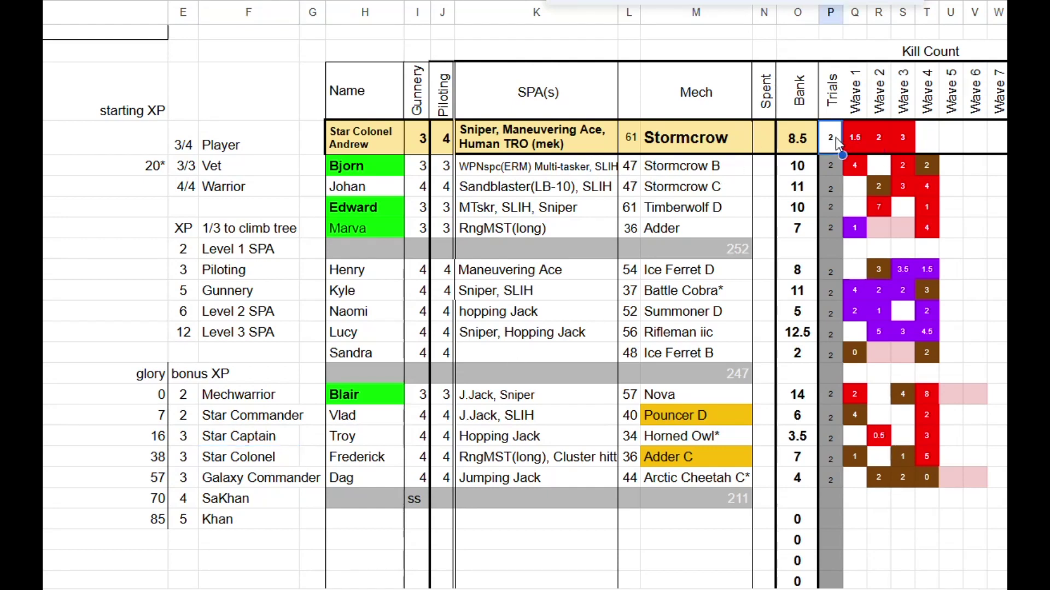
key("Return")
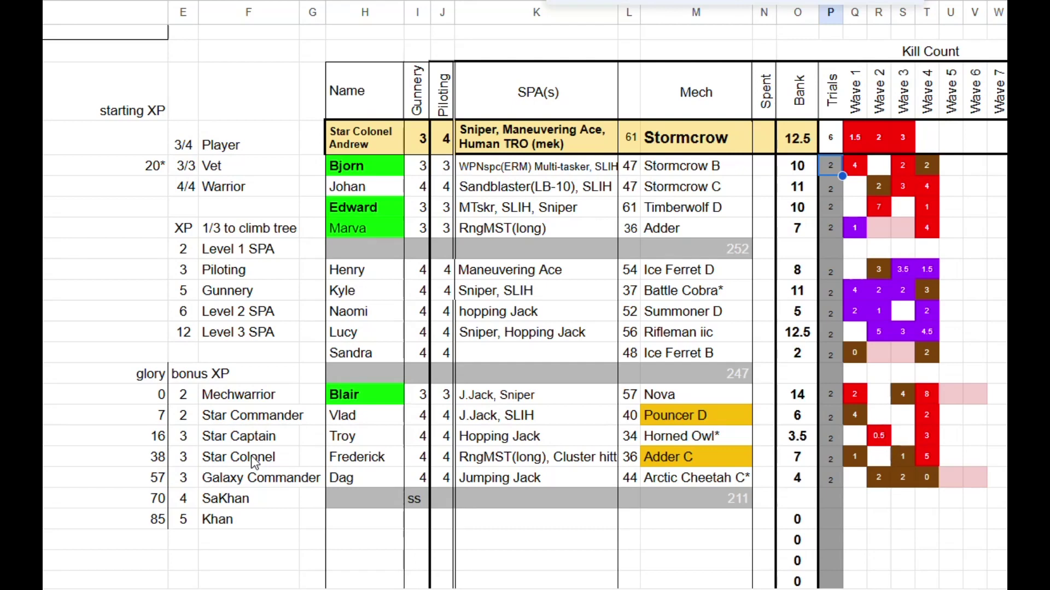
Examine the bonus XP values for each rank from Mechwarrior to Star Colonel.
left_click(190, 402)
left_click(189, 420)
left_click(188, 440)
left_click(188, 462)
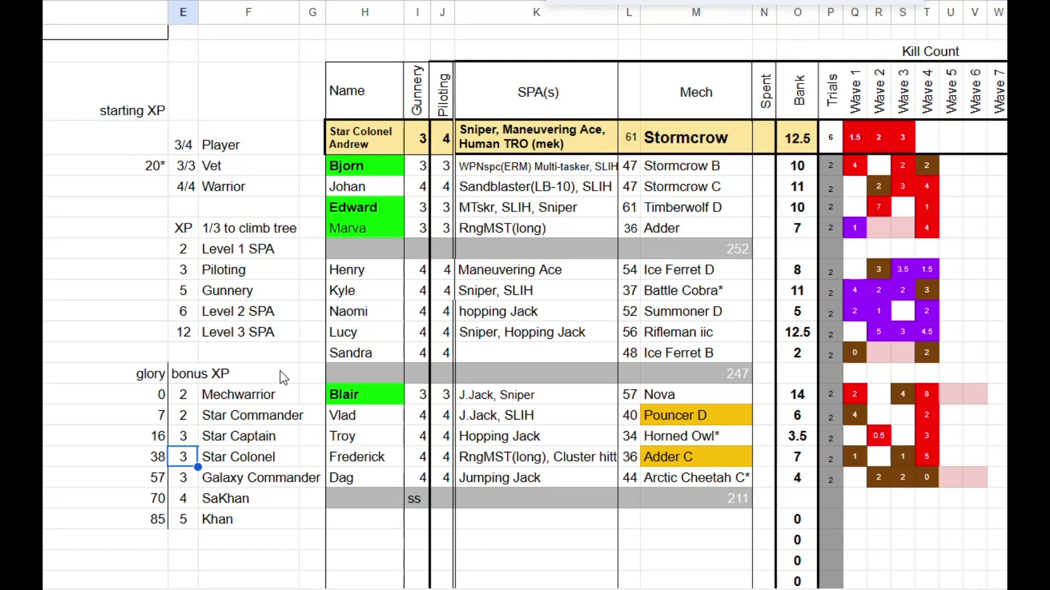
Go through the bonus XP for the ranks from Mechwarrior to Star Colonel, and set the Star Colonel's Trials value to 16.
left_click(188, 401)
left_click(192, 420)
left_click(195, 442)
left_click(195, 458)
left_click(834, 142)
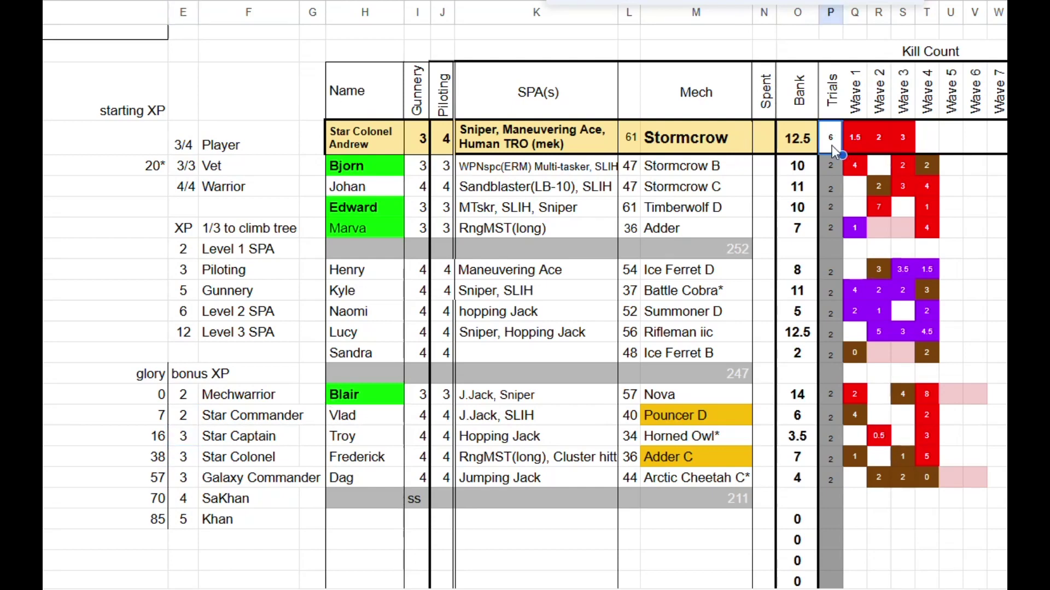
type("16")
key("Return")
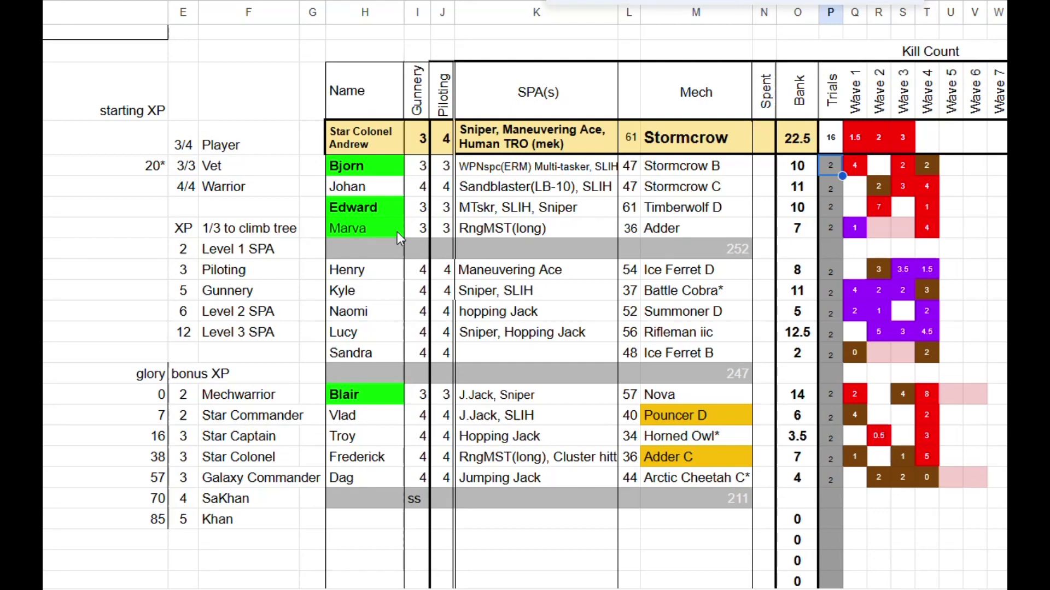
Examine the glory thresholds for the higher ranks from Star Colonel up to Khan.
left_click(265, 500)
left_click(270, 524)
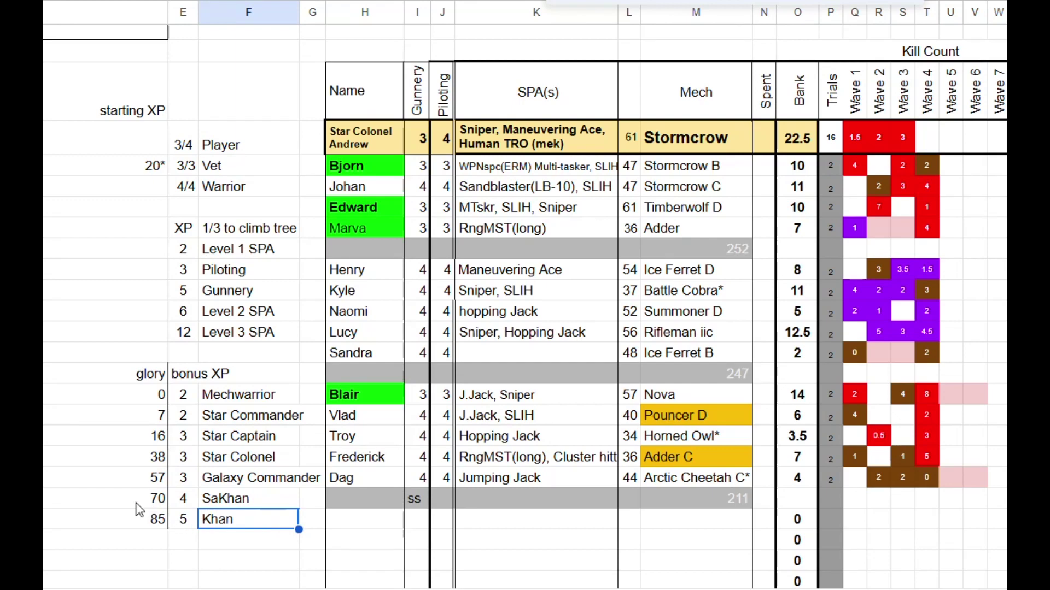
left_click(121, 500)
left_click(133, 461)
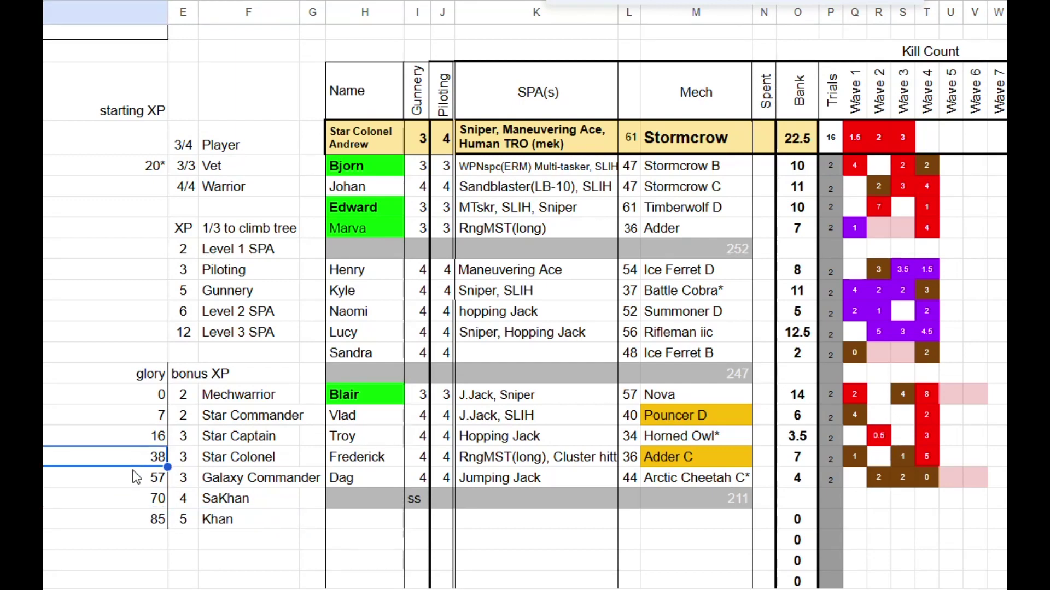
left_click(138, 481)
left_click(139, 506)
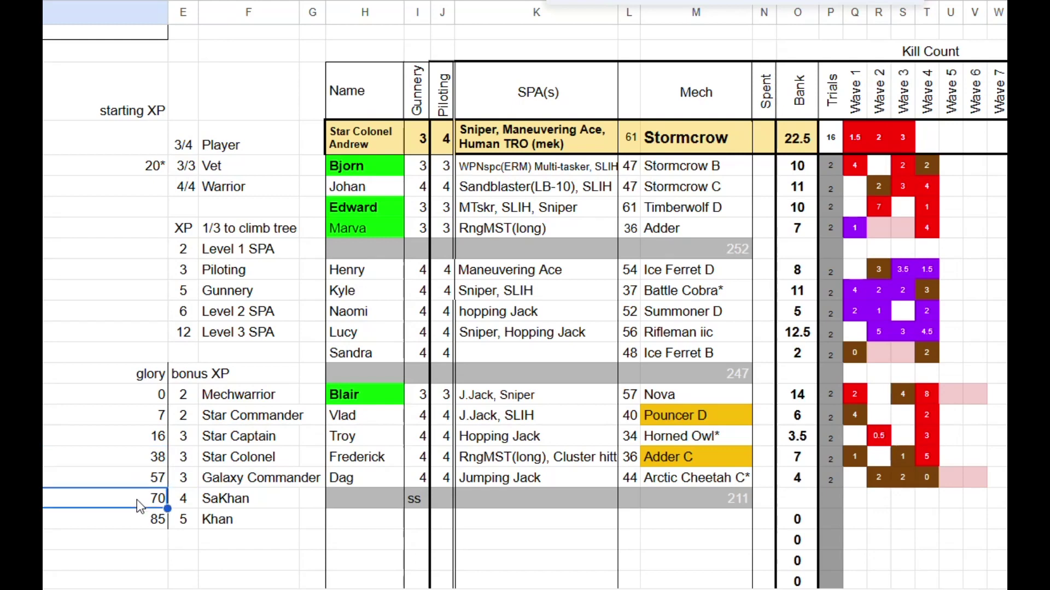
left_click(138, 519)
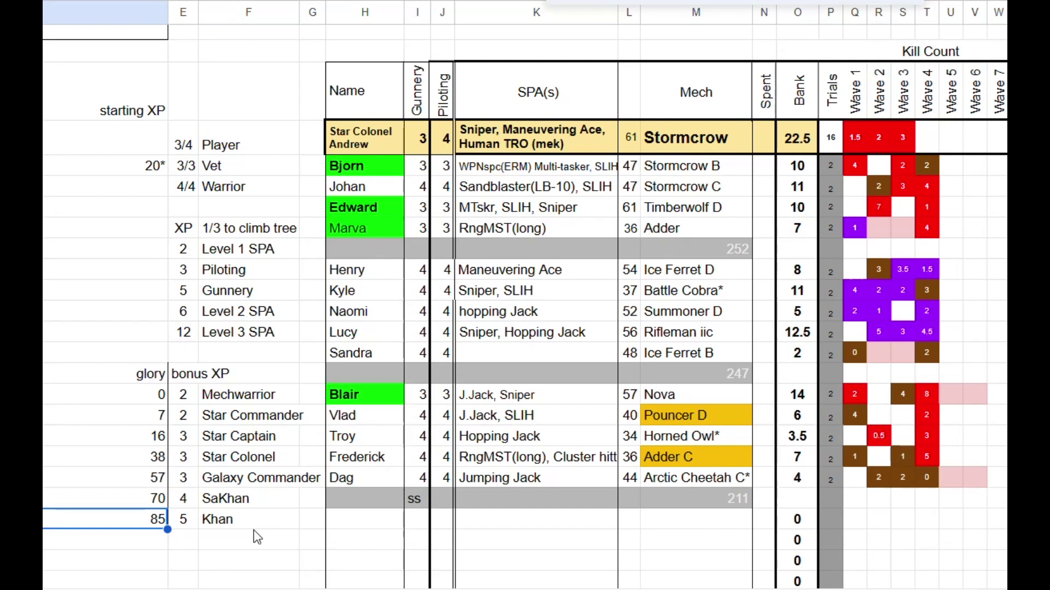
Clear the stray "ss" text from the Gunnery column in the grey row below the third group.
left_click(417, 499)
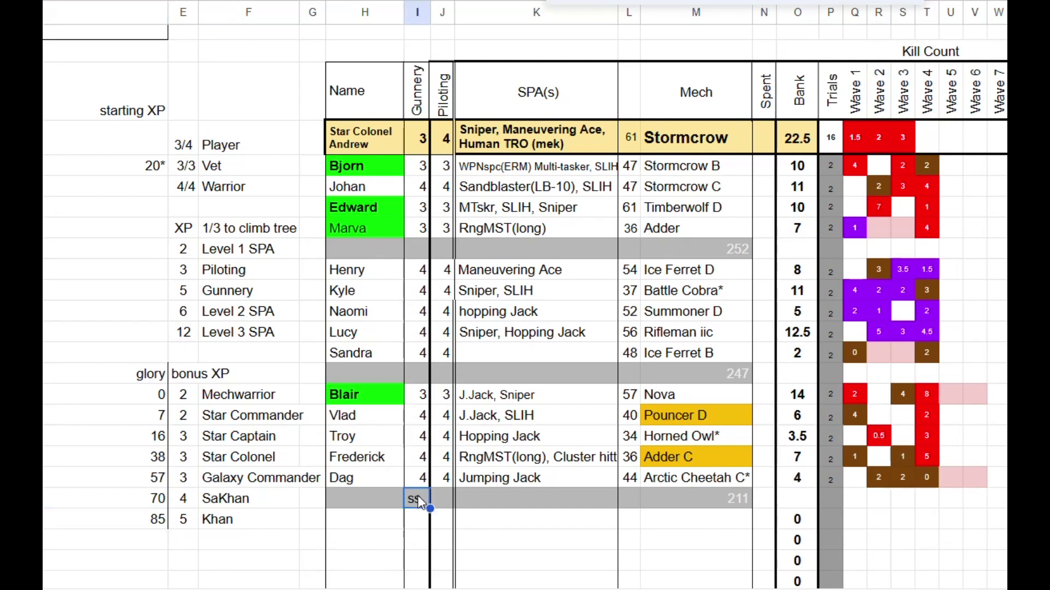
key("Delete")
left_click(383, 521)
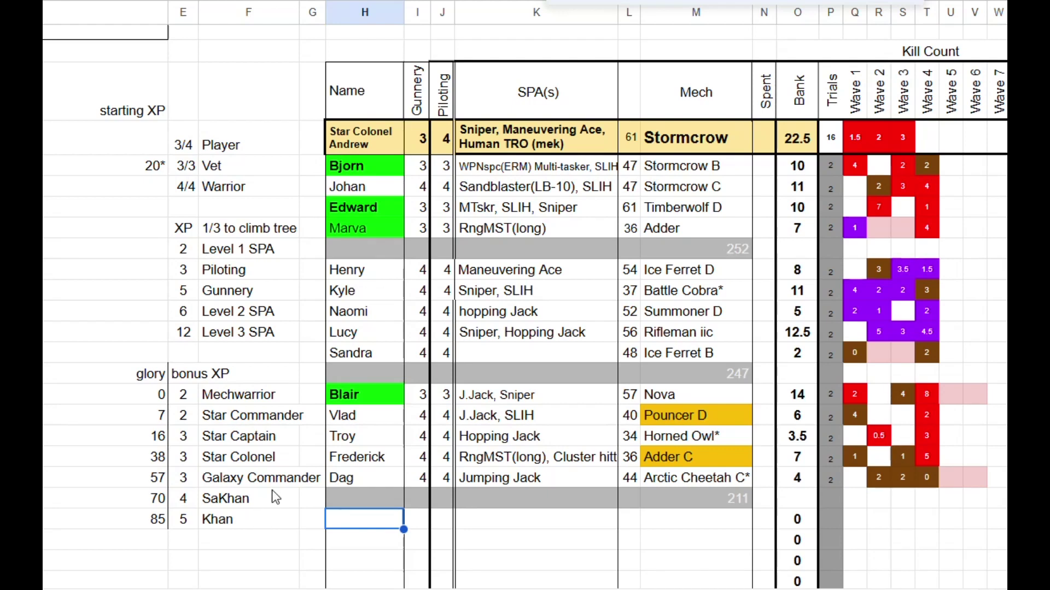
Review the SaKhan and Khan entries with their glory thresholds and bonus XP.
left_click_drag(276, 500, 137, 514)
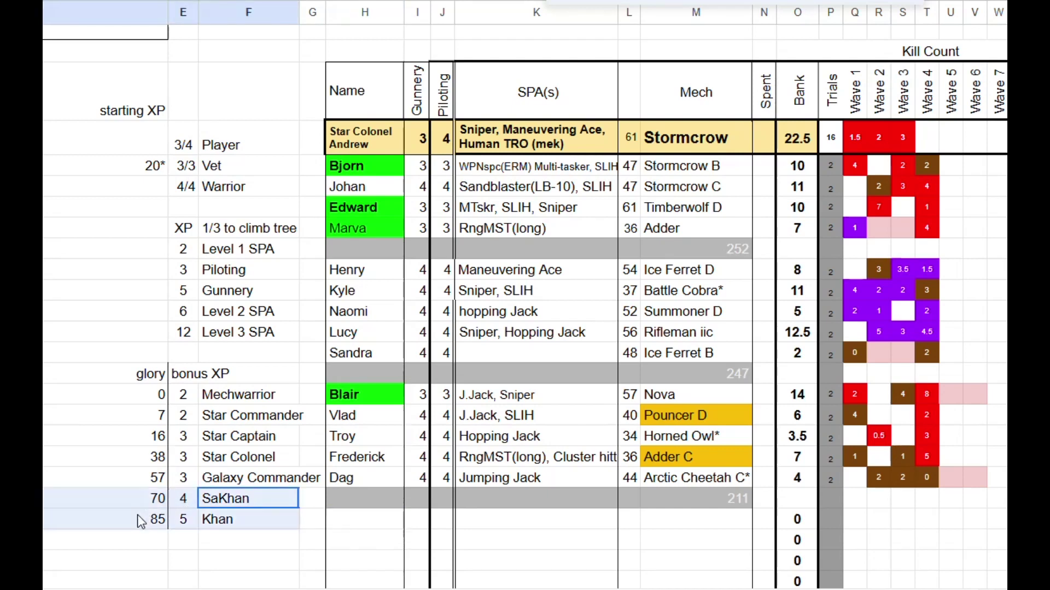
left_click(270, 547)
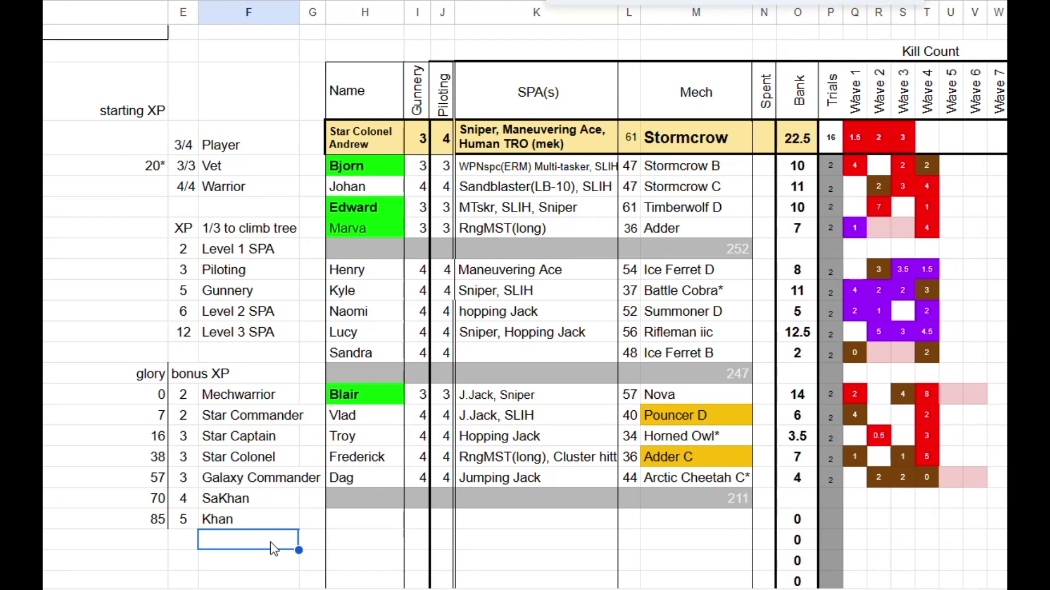
left_click(150, 503)
left_click(146, 524)
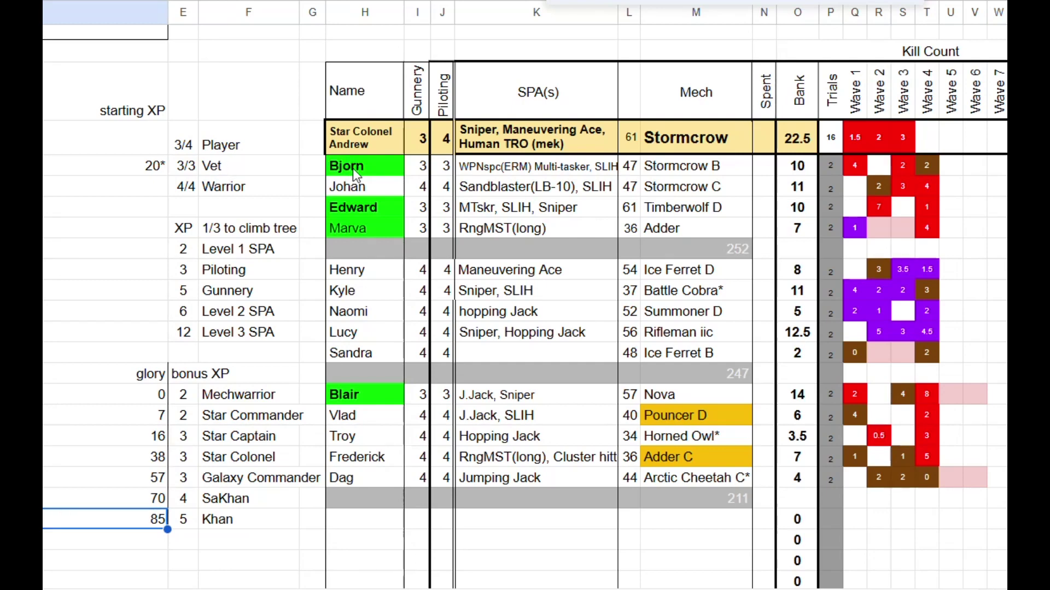
Inspect the Bank formula of the Stormcrow B pilot and set that pilot's Trials value to 5.
left_click(796, 166)
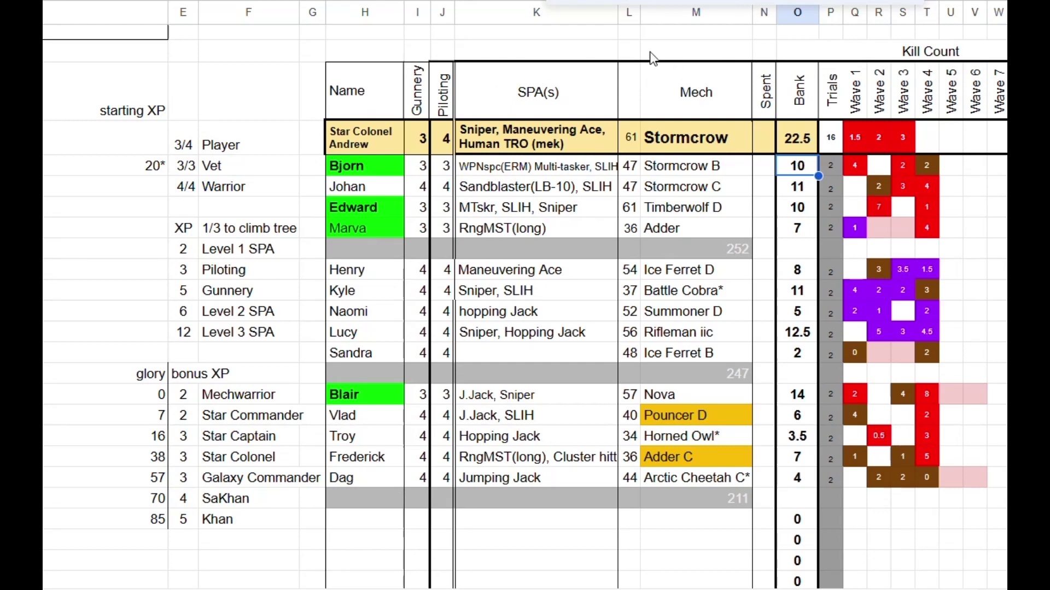
key("F2")
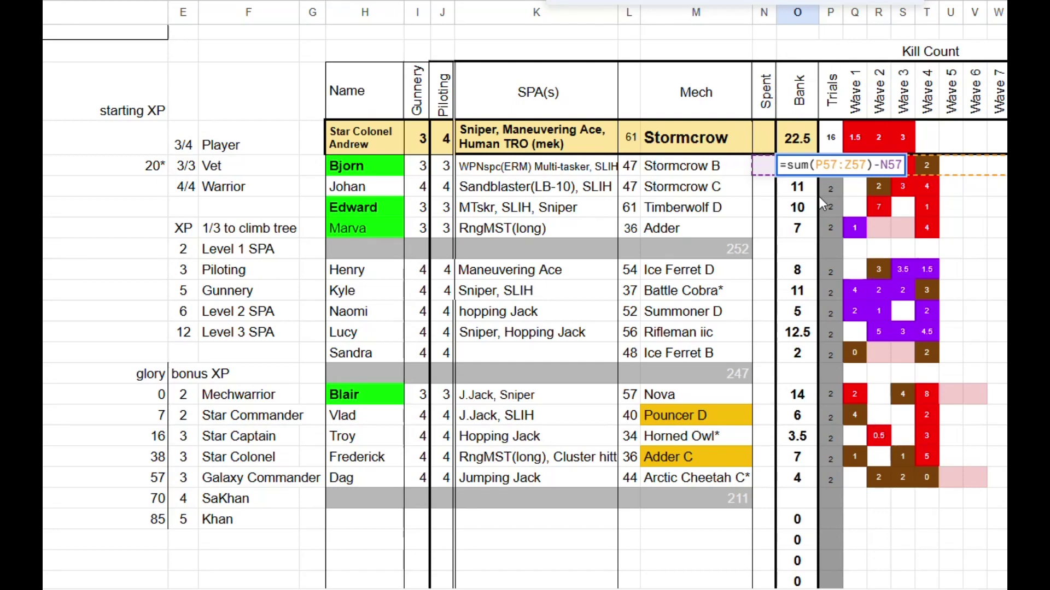
key("Return")
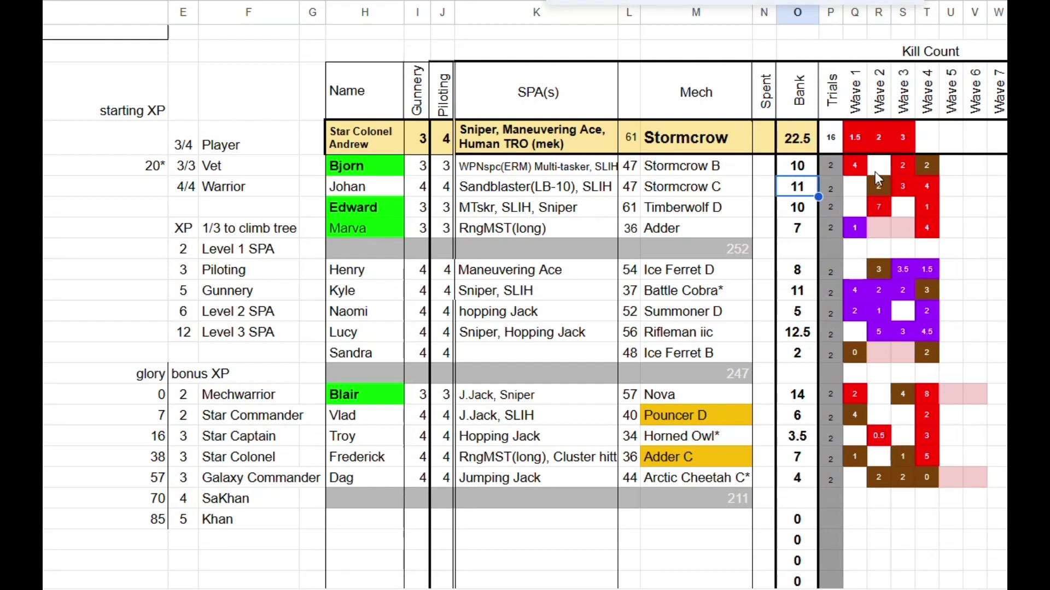
left_click(832, 172)
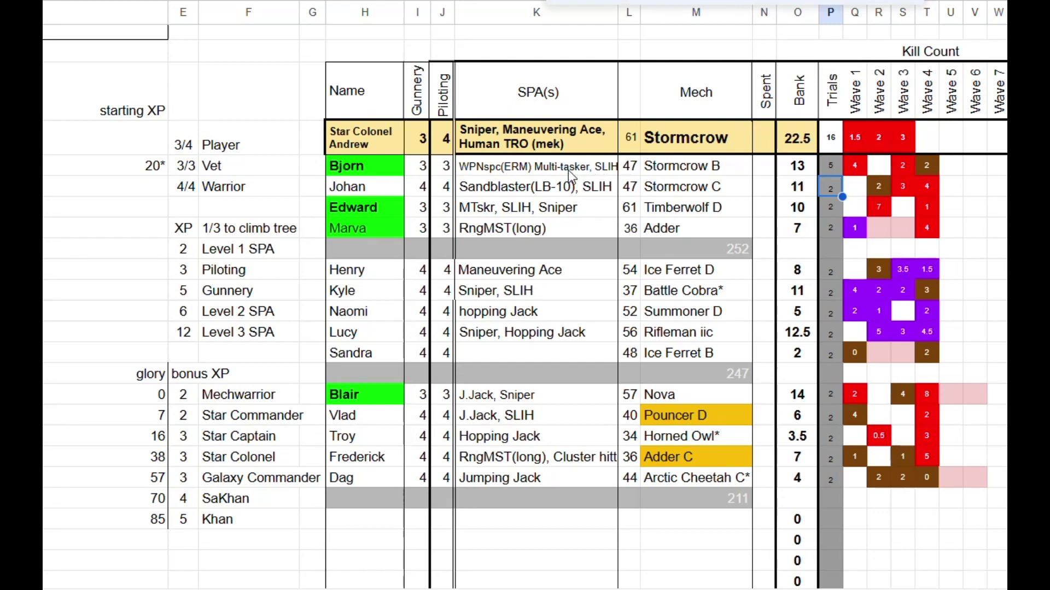
Check the ability levels and their XP costs in the abilities table above the roster.
scroll(535, 230, "up", 9)
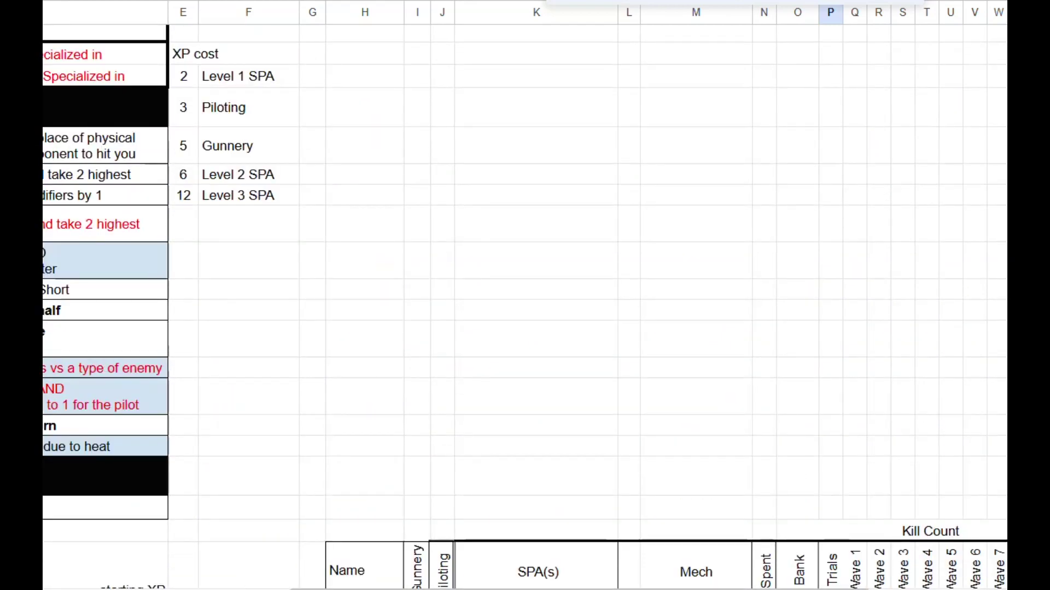
scroll(175, 327, "left", 8)
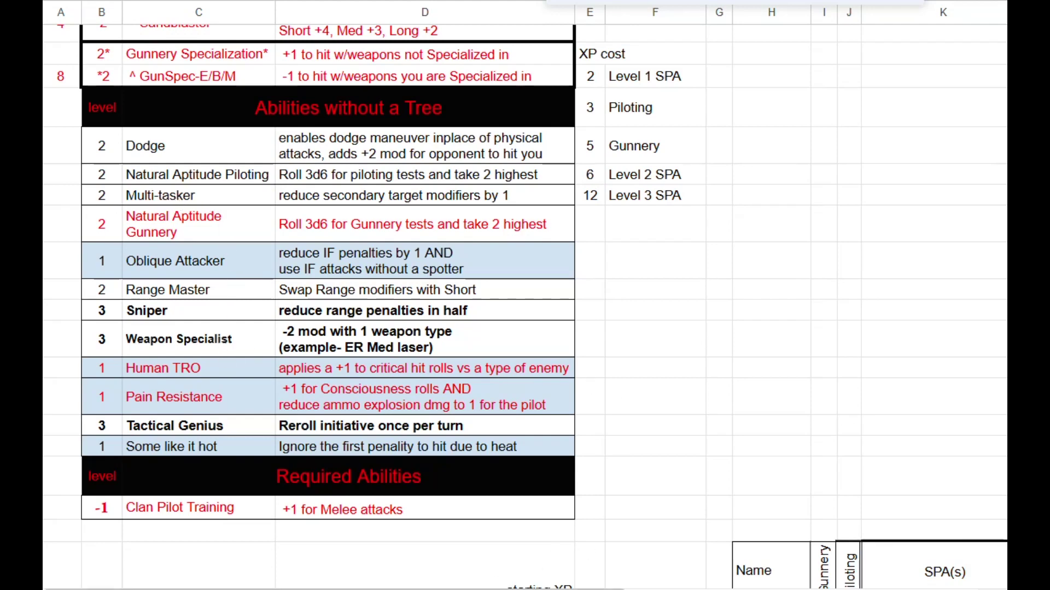
scroll(323, 295, "right", 2)
scroll(523, 295, "right", 6)
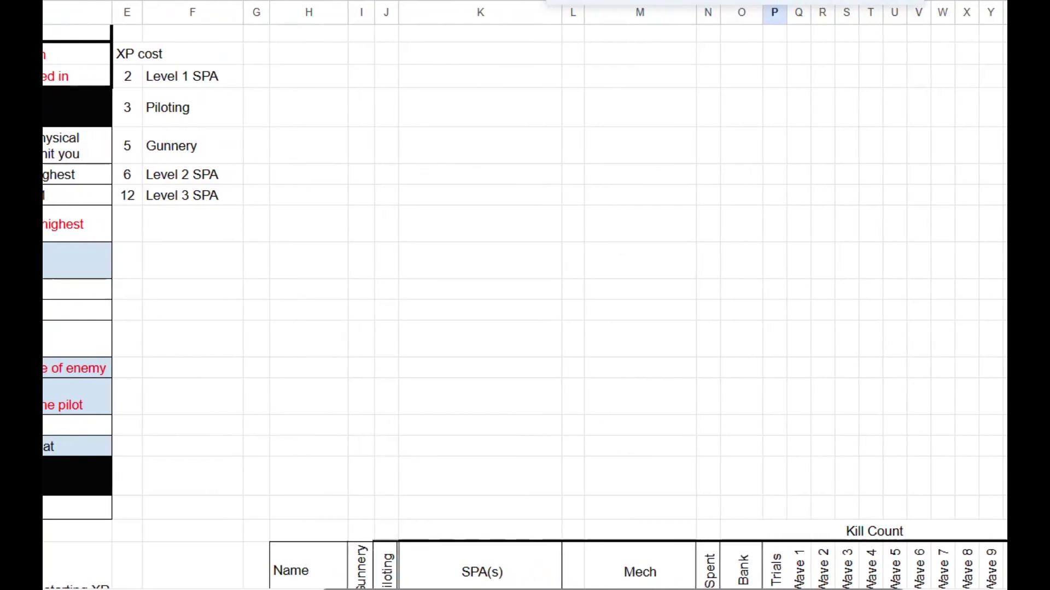
scroll(720, 556, "left", 1)
scroll(765, 492, "down", 9)
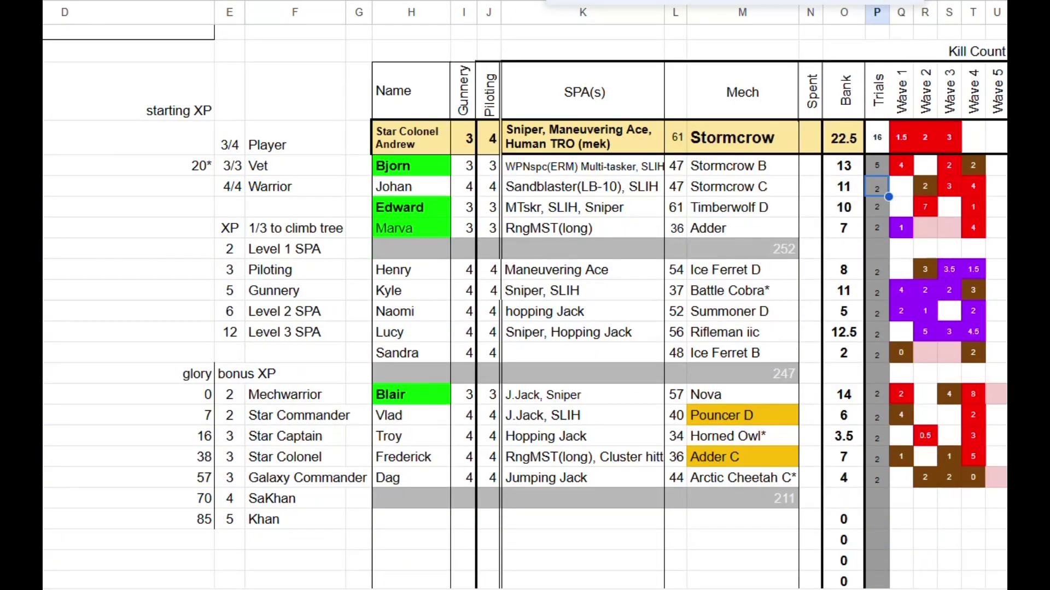
scroll(525, 306, "down", 5)
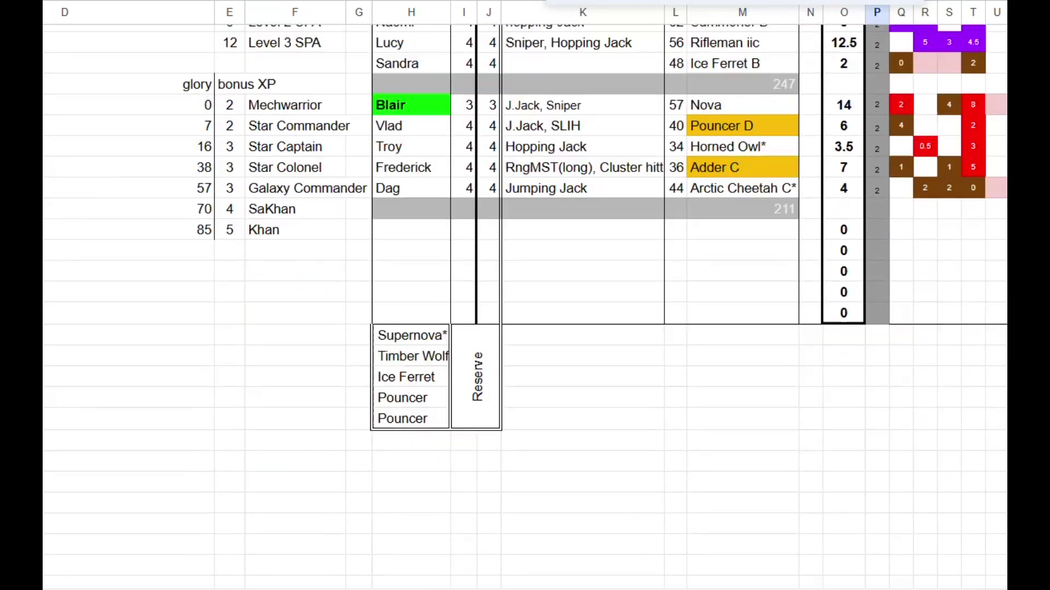
scroll(525, 306, "up", 4)
scroll(901, 208, "up", 1)
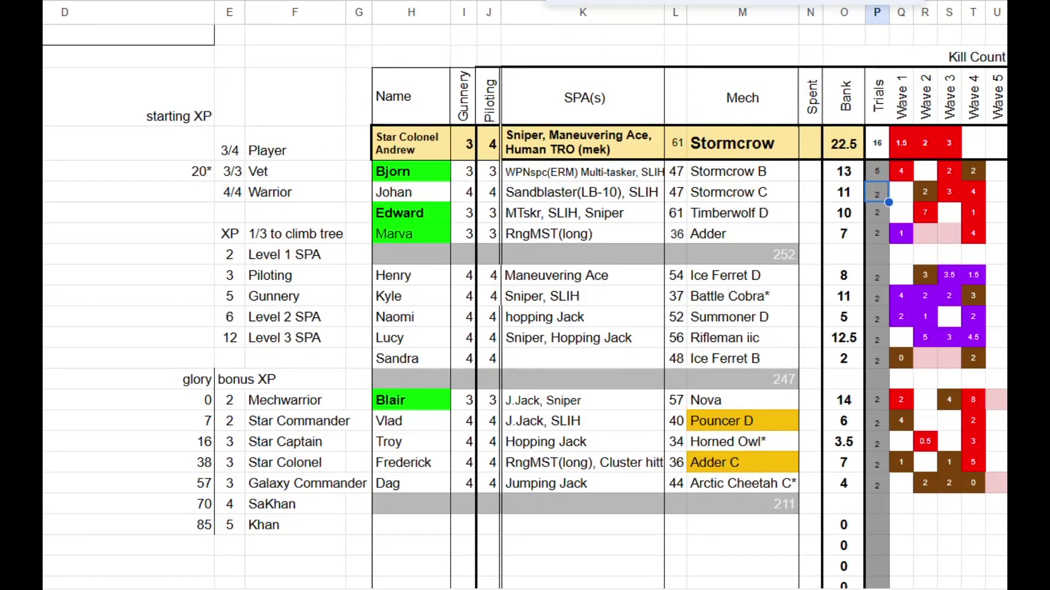
Set the Trials value to 7 for the Stormcrow B pilot and to 6 for the Timberwolf D pilot.
left_click(879, 175)
type("7")
key("Return")
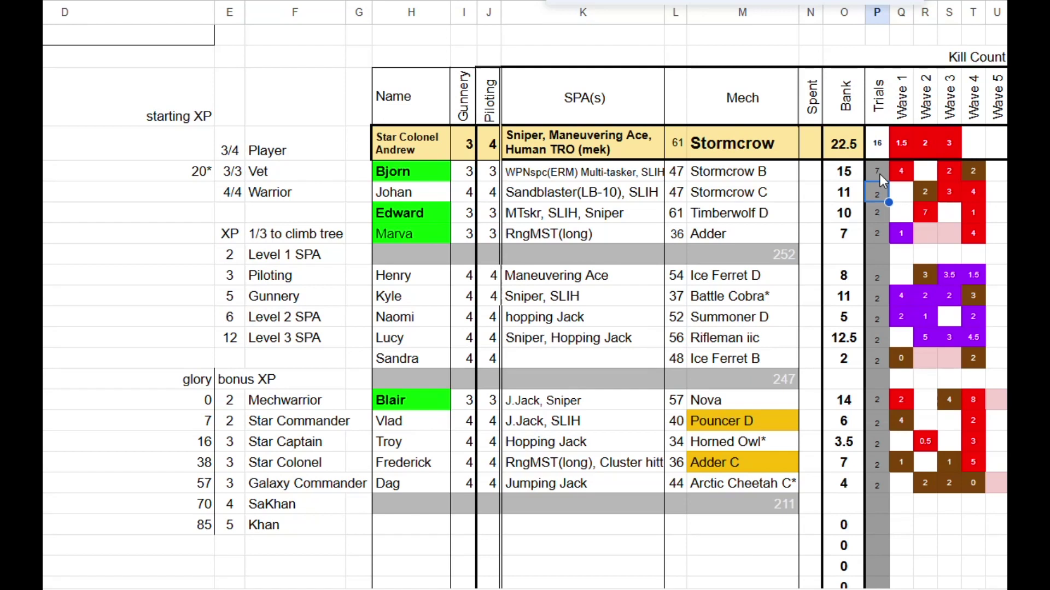
key("Down")
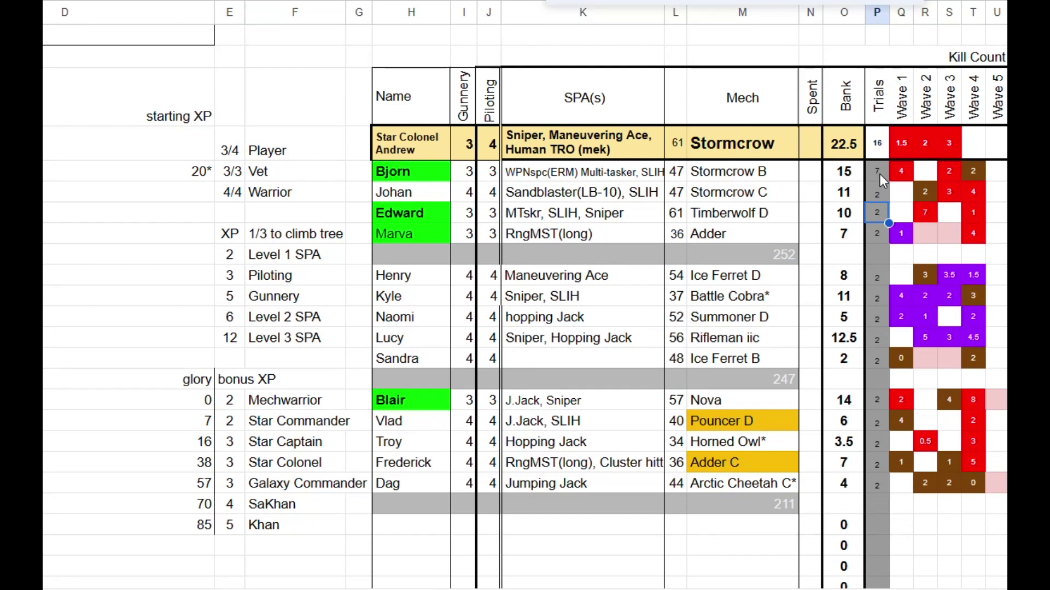
type("6")
key("Return")
key("Up")
Set the Trials value of the Adder pilot in the first group to 3.
left_click(878, 172)
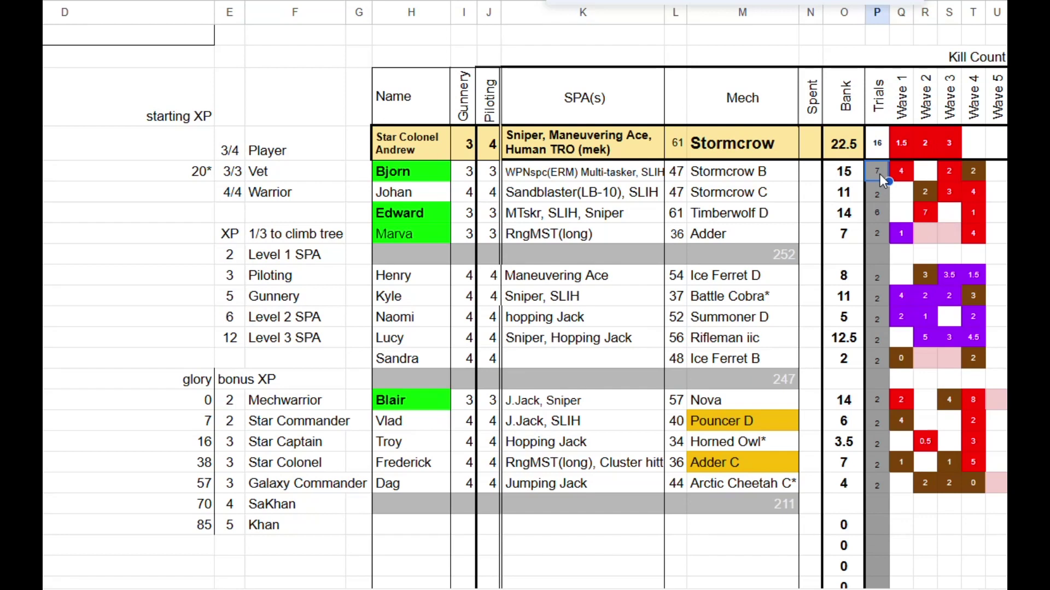
key("Down")
key("Down")
key("Down")
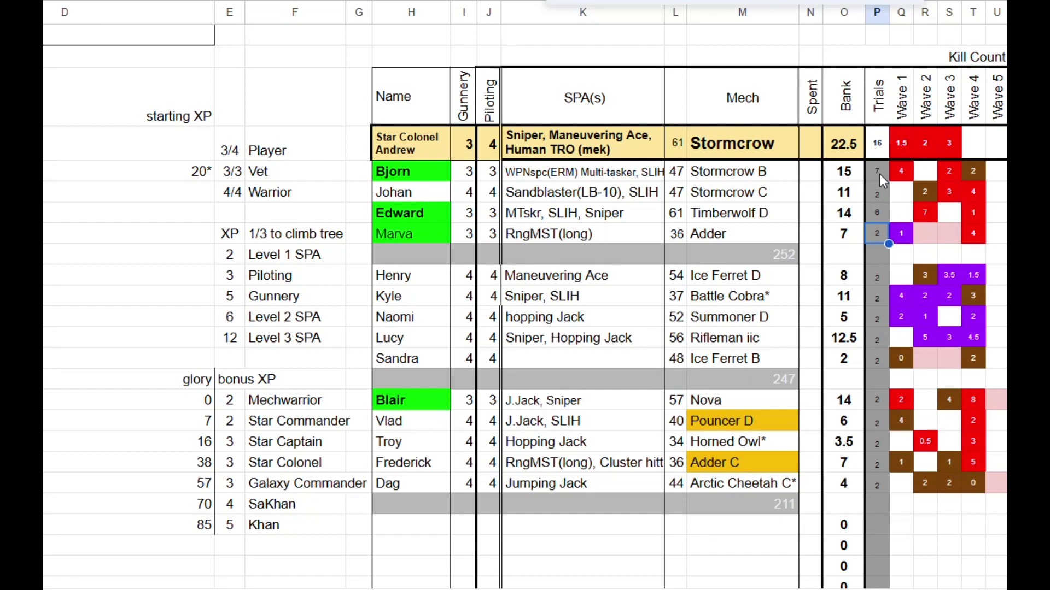
type("3")
key("Return")
Set the Trials value of the Nova pilot in the third group to 6.
key("Down")
key("Down")
key("Down")
key("Down")
key("Down")
key("Down")
key("Down")
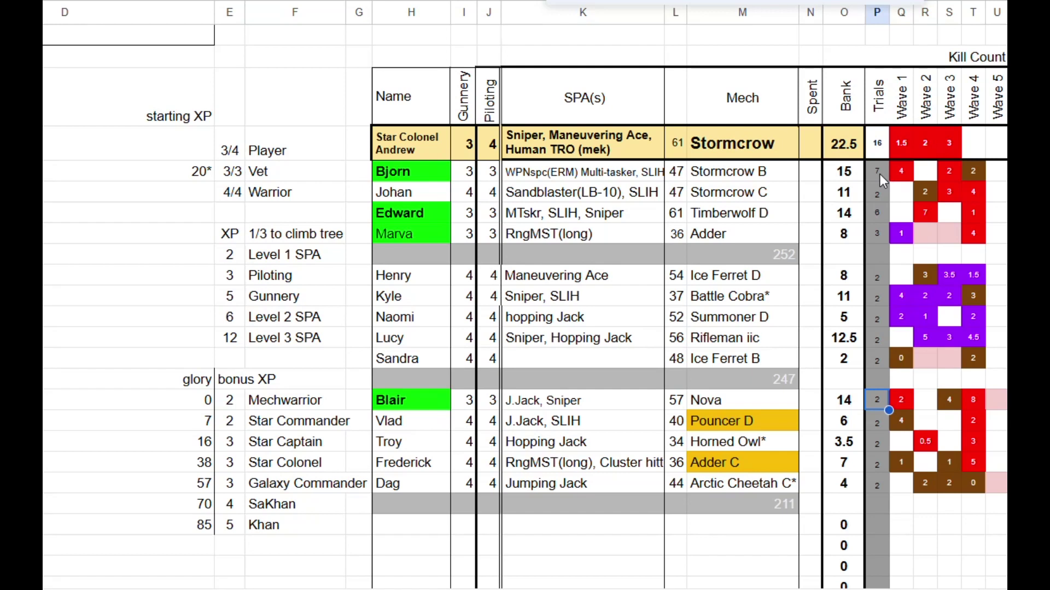
type("4")
key("BackSpace")
type("6")
key("Return")
key("Up")
key("ctrl+Left")
key("ctrl+Left")
key("ctrl+Left")
key("ctrl+Left")
key("Right")
key("Right")
key("Right")
key("Right")
key("Right")
key("Right")
key("Right")
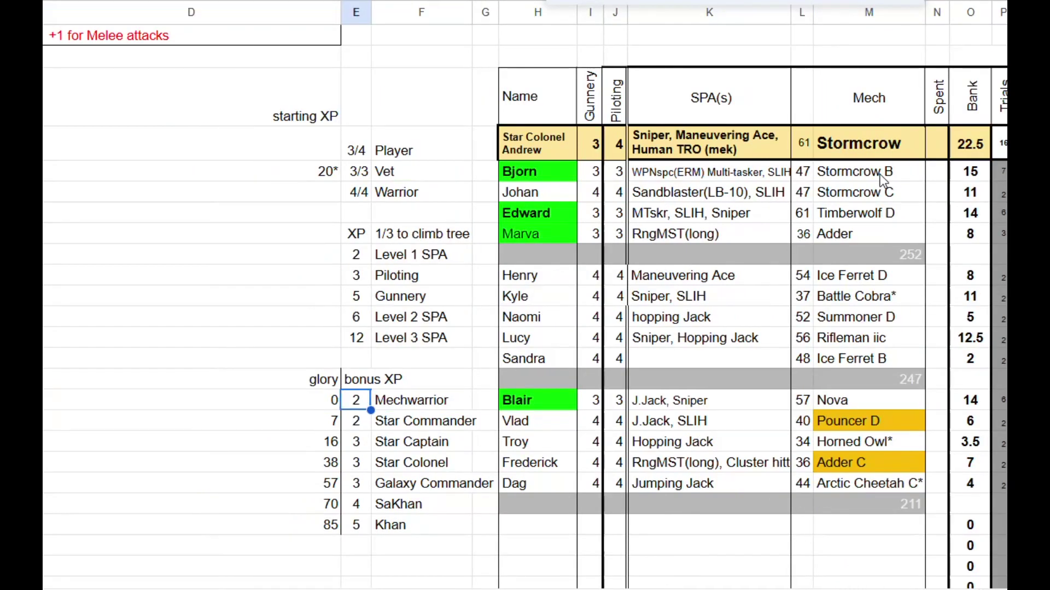
key("Right")
key("Right")
key("Right")
key("Right")
key("Right")
key("Right")
key("Right")
key("Right")
key("Right")
key("Right")
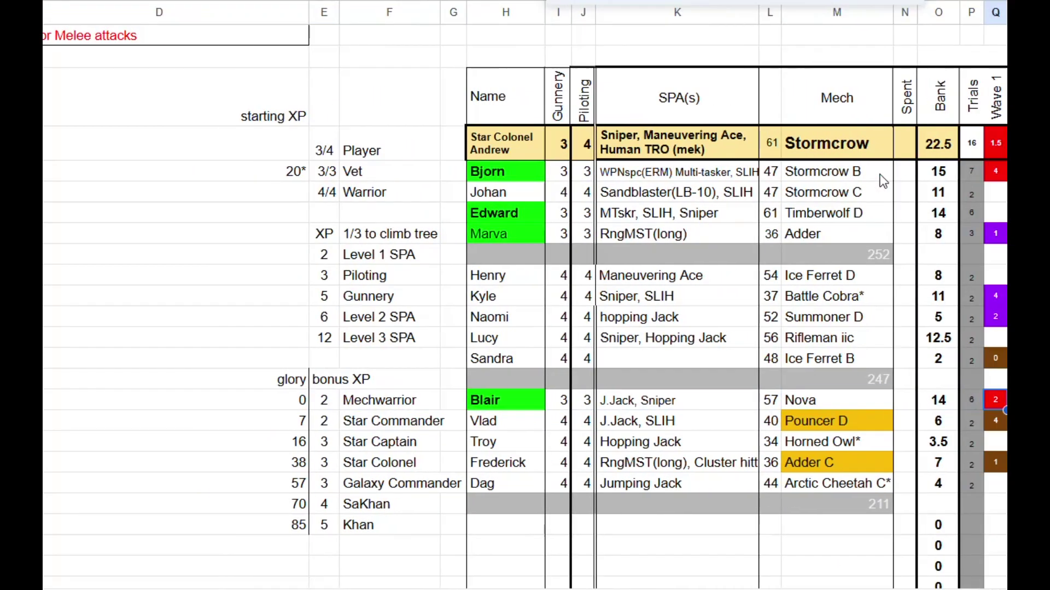
Enter 4 in the Wave 1 column of the first empty row below the third group, level with Khan.
key("Down")
key("Down")
key("Down")
key("Down")
key("Down")
key("Down")
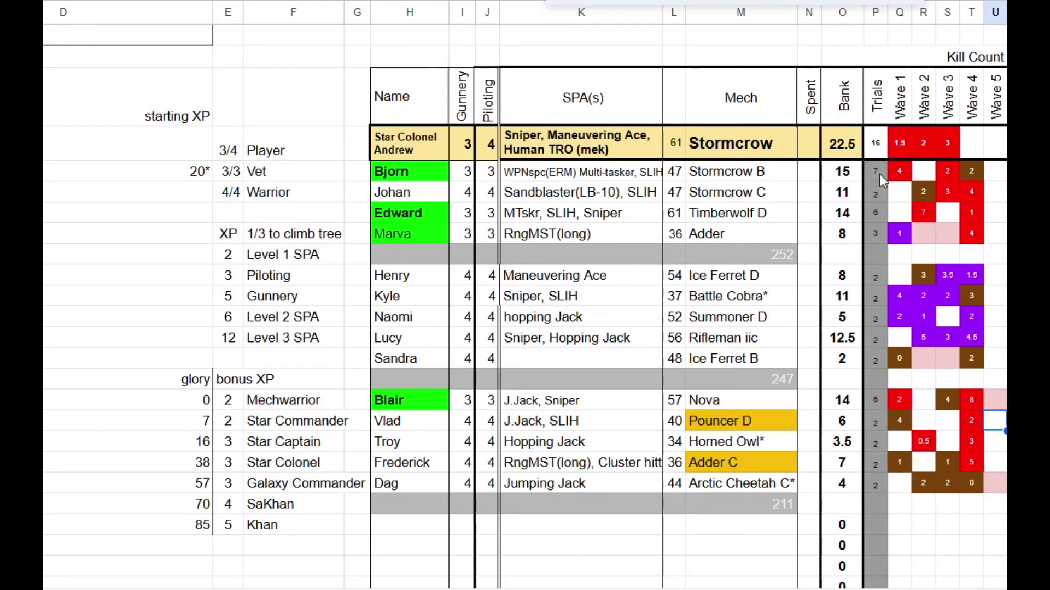
key("Left")
key("Left")
key("Left")
key("Left")
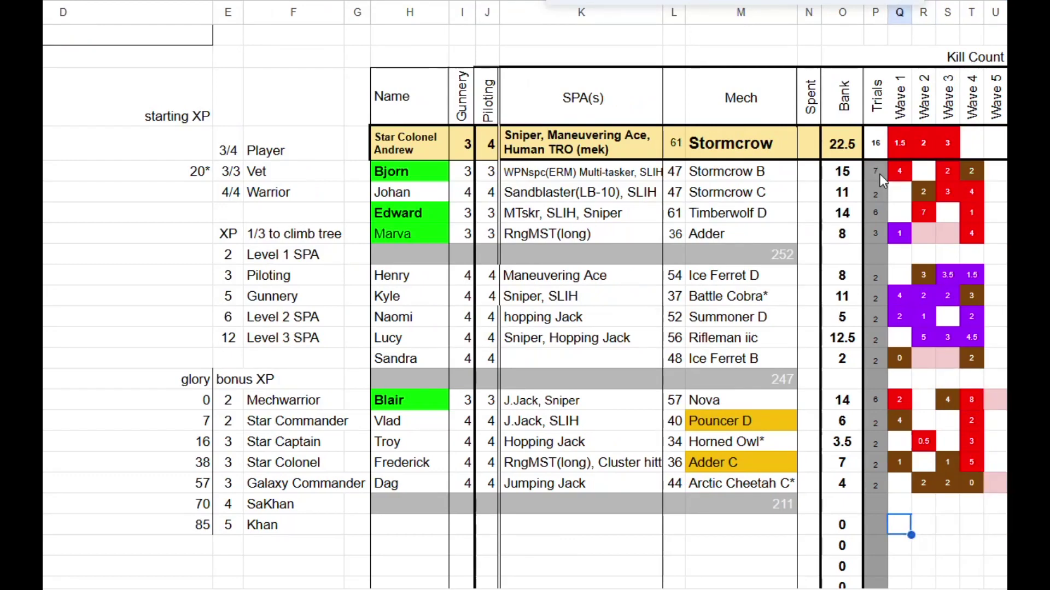
type("4")
key("Return")
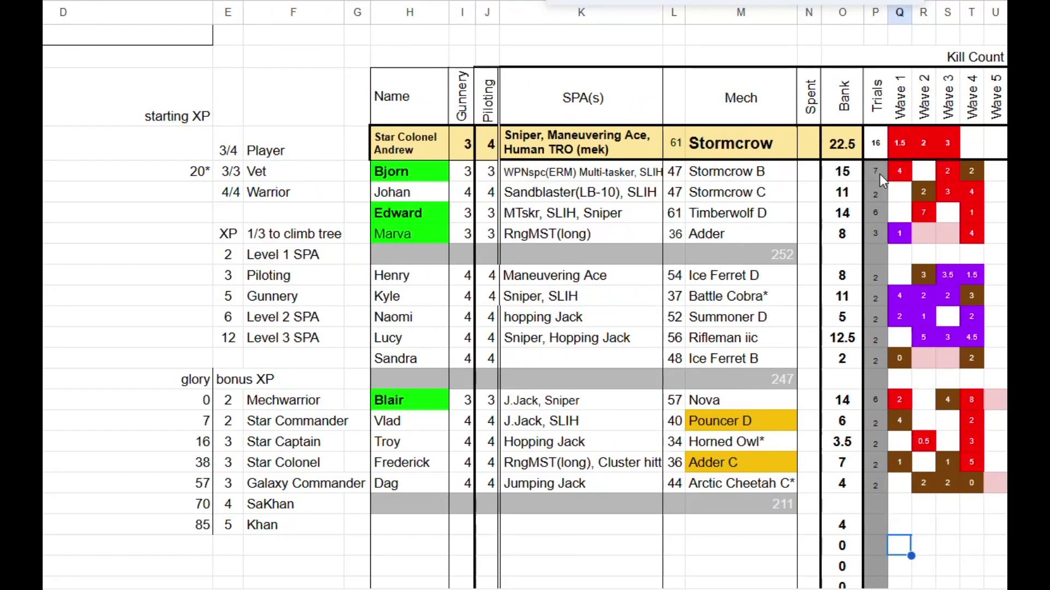
List the names of the Nova, Adder and Timberwolf D pilots in the Mech column, in consecutive rows below the third group.
key("Up")
key("Left")
key("Left")
key("Left")
key("Left")
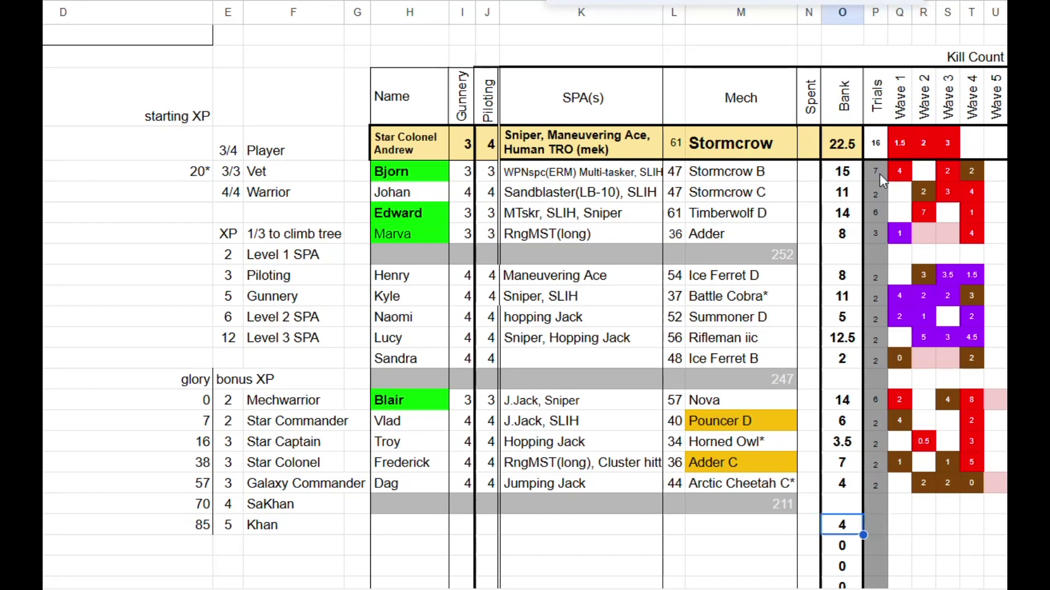
type("blair")
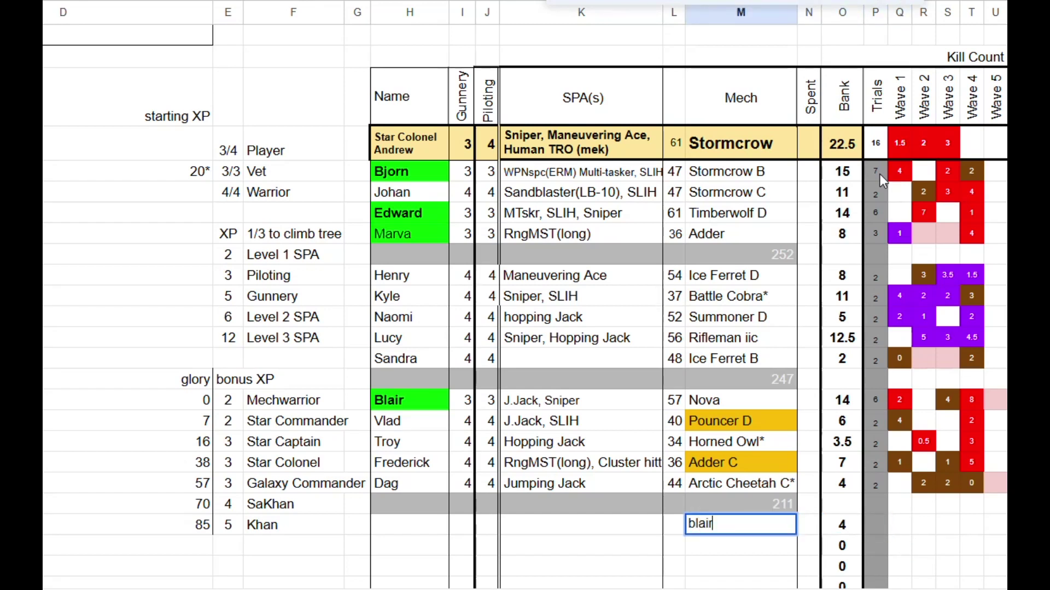
key("Return")
type("marva")
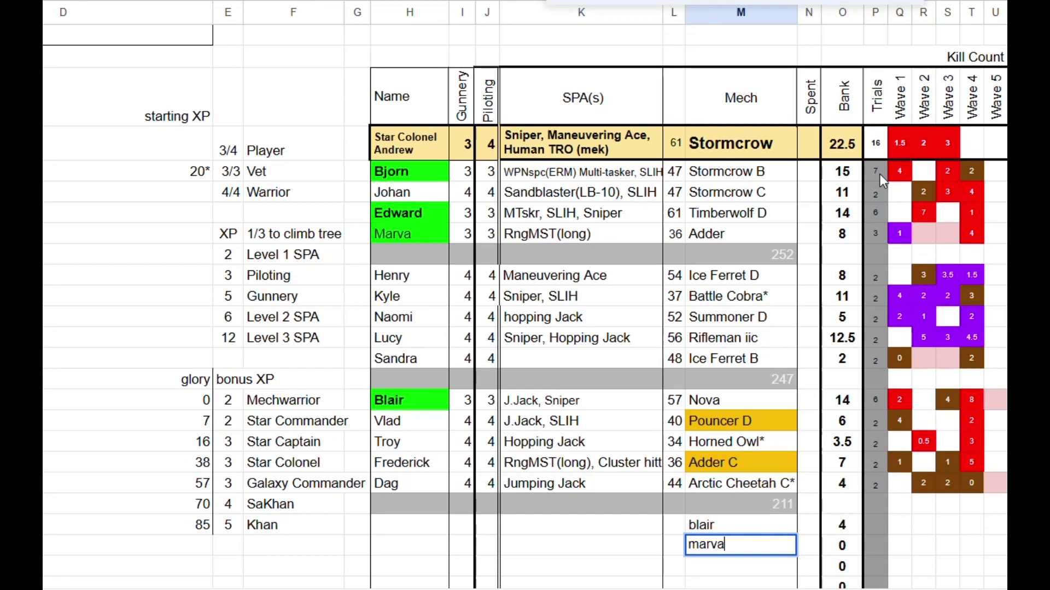
key("Return")
type("edward")
key("Return")
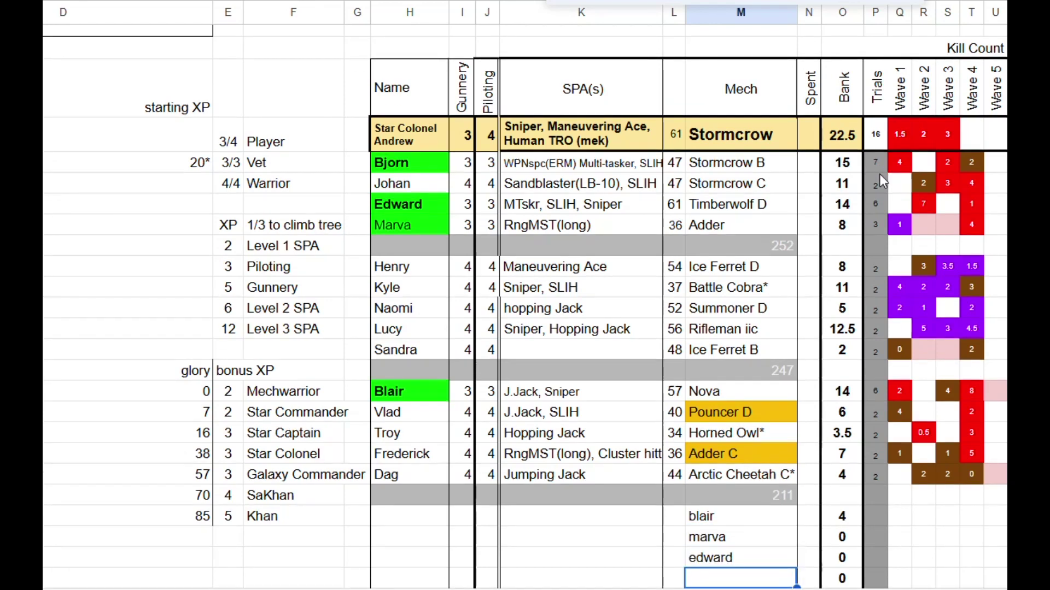
Add the Stormcrow B pilot's name to the end of the pilot list in the Mech column below the third group.
type("bjorn")
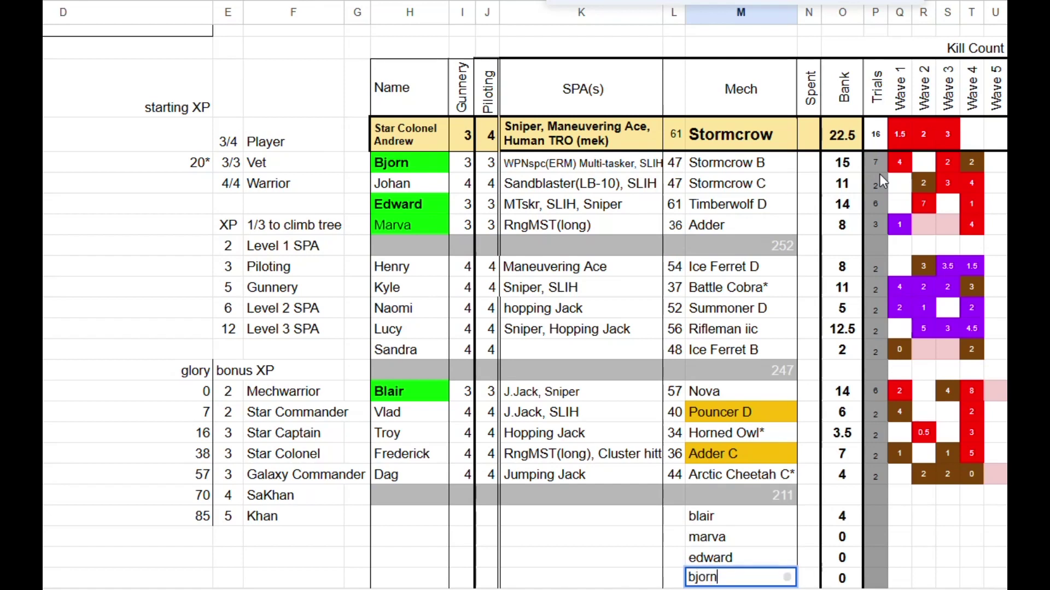
key("Return")
Set the Trials value of the Adder pilot in the first group to 5.
key("Right")
key("Right")
key("Right")
key("Right")
key("Up")
key("Up")
key("Up")
key("Up")
key("Down")
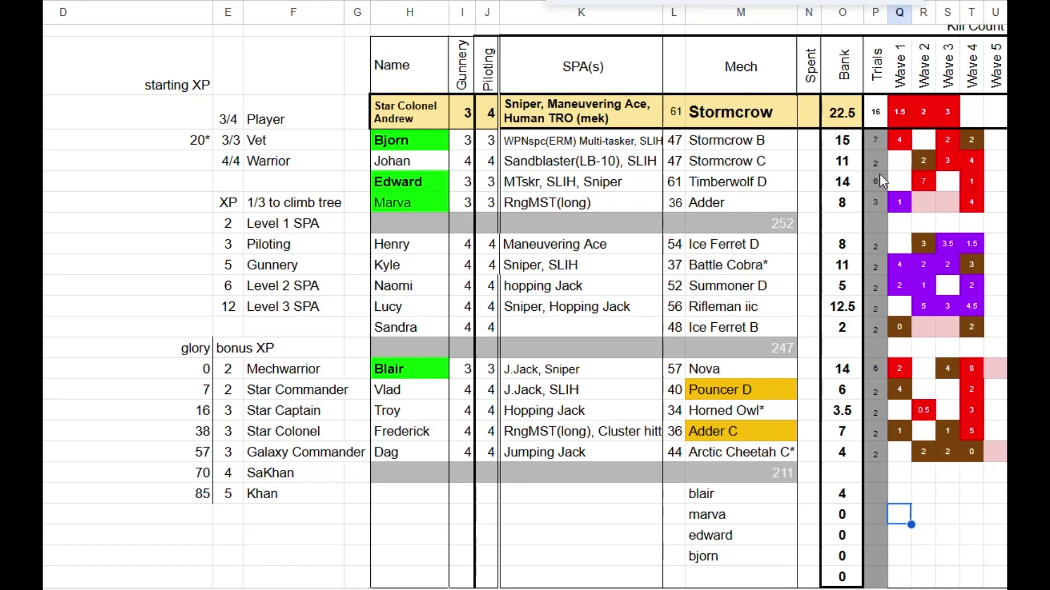
key("Up")
key("Up")
key("Up")
key("Up")
key("Up")
key("Up")
key("Up")
key("Up")
key("Up")
key("Up")
key("Up")
key("Up")
key("Up")
key("Up")
key("Up")
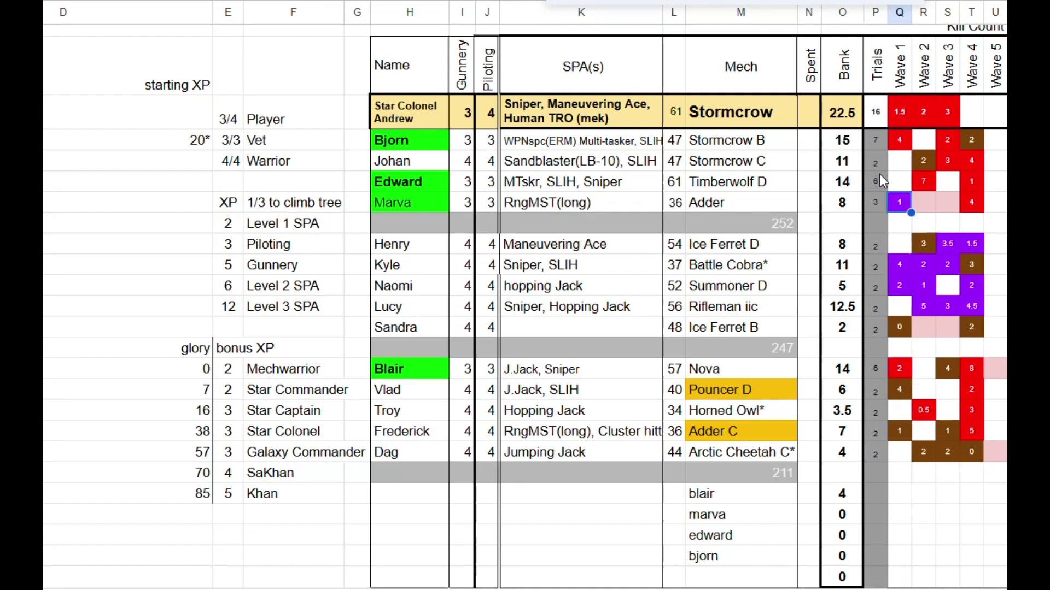
key("Left")
type("5")
key("Return")
Enter 3, 4 and 5 in the Wave 1 column for the second, third and fourth pilots listed below the third group.
key("Down")
key("Down")
key("Down")
key("Down")
key("Down")
key("Down")
key("Down")
key("Down")
key("Down")
key("Down")
key("Down")
key("Down")
key("Down")
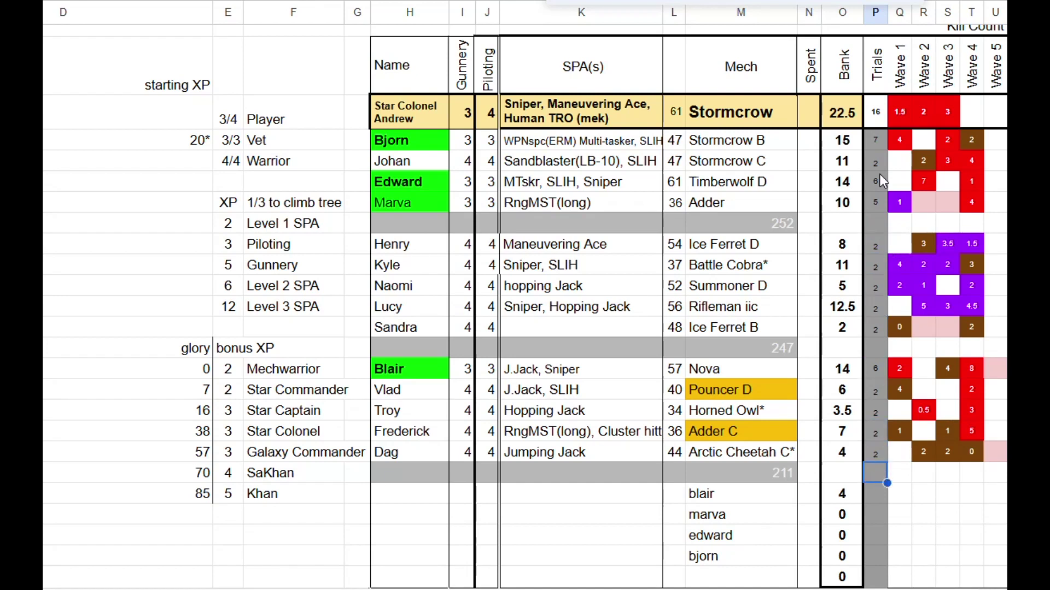
key("Right")
key("Down")
type("3")
key("Return")
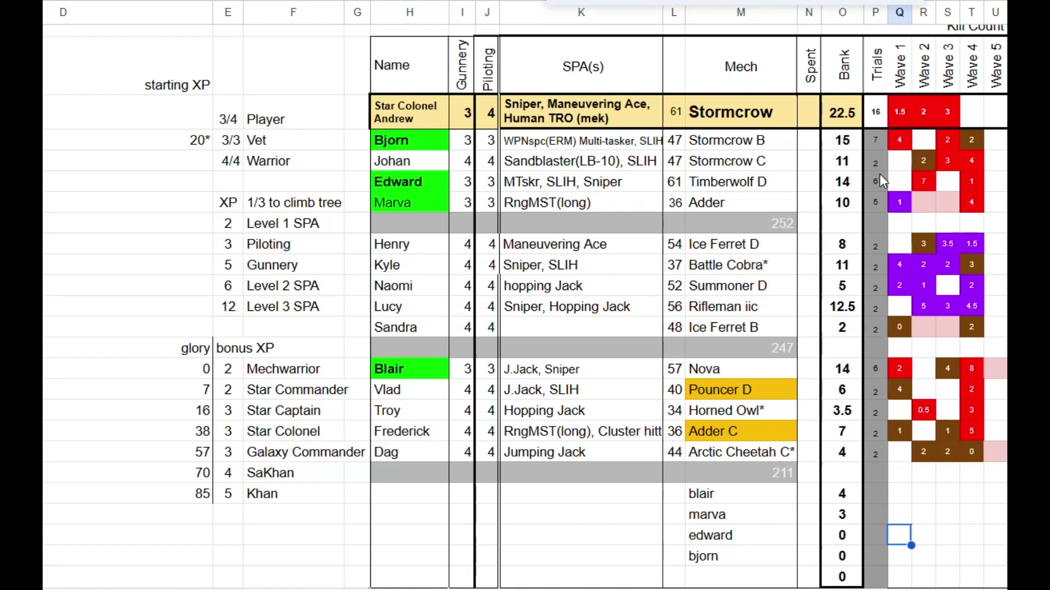
type("4")
key("Return")
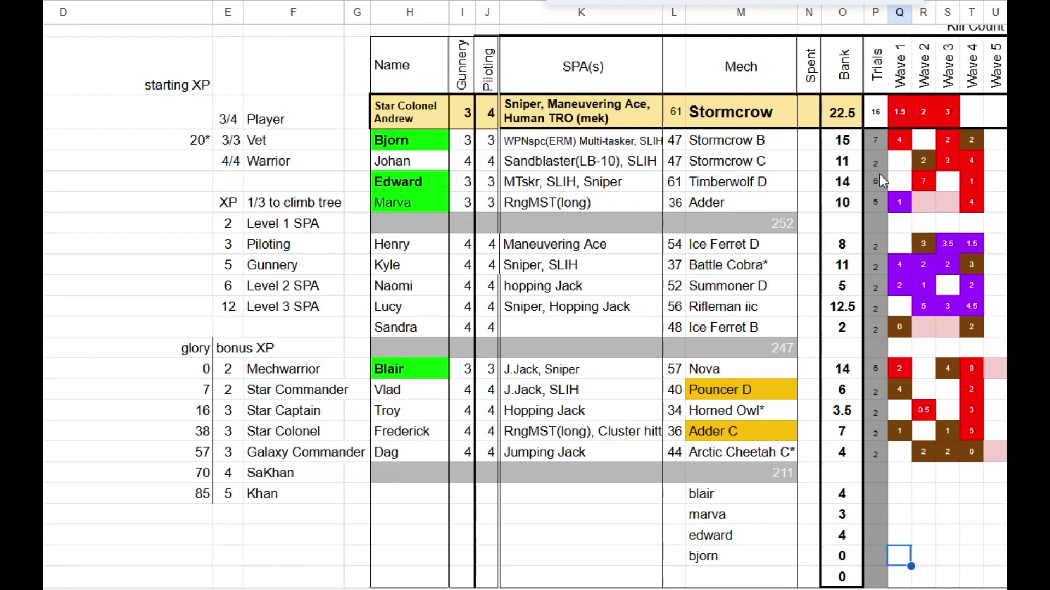
type("5")
key("Return")
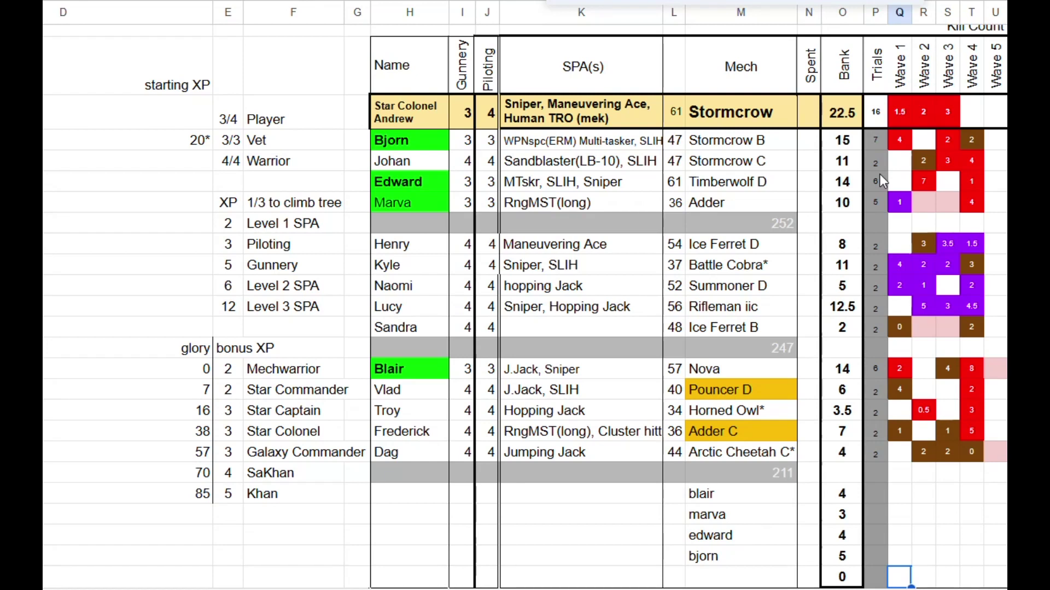
Replace the SPA entry of the Nova pilot in the third group with H.Jack.
key("Left")
key("Up")
key("Left")
key("Left")
key("Left")
key("Left")
key("Left")
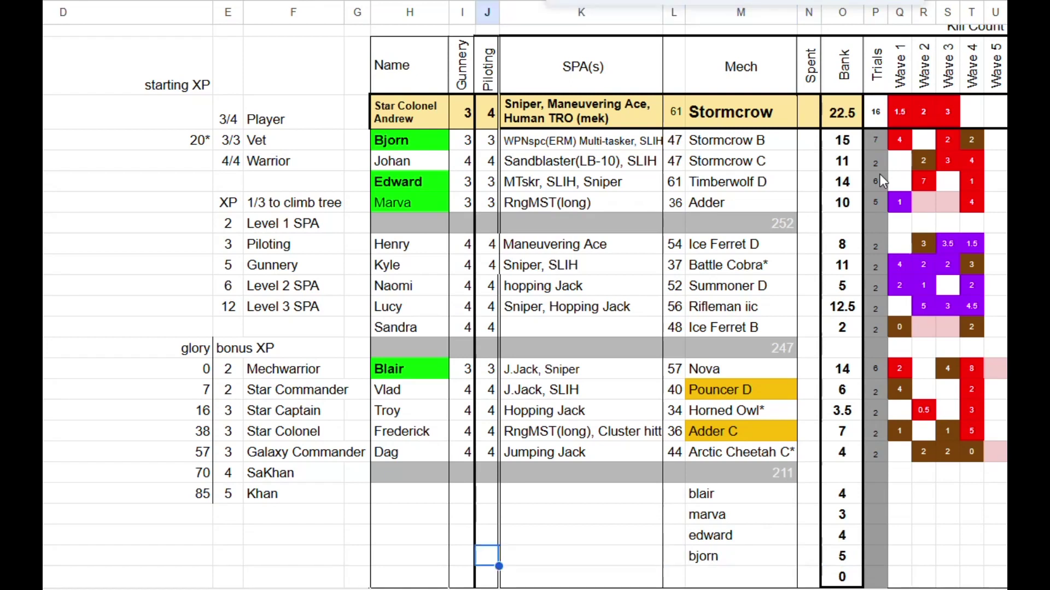
key("Up")
key("Up")
key("Up")
key("Up")
key("Up")
key("Up")
key("Up")
key("Up")
key("Up")
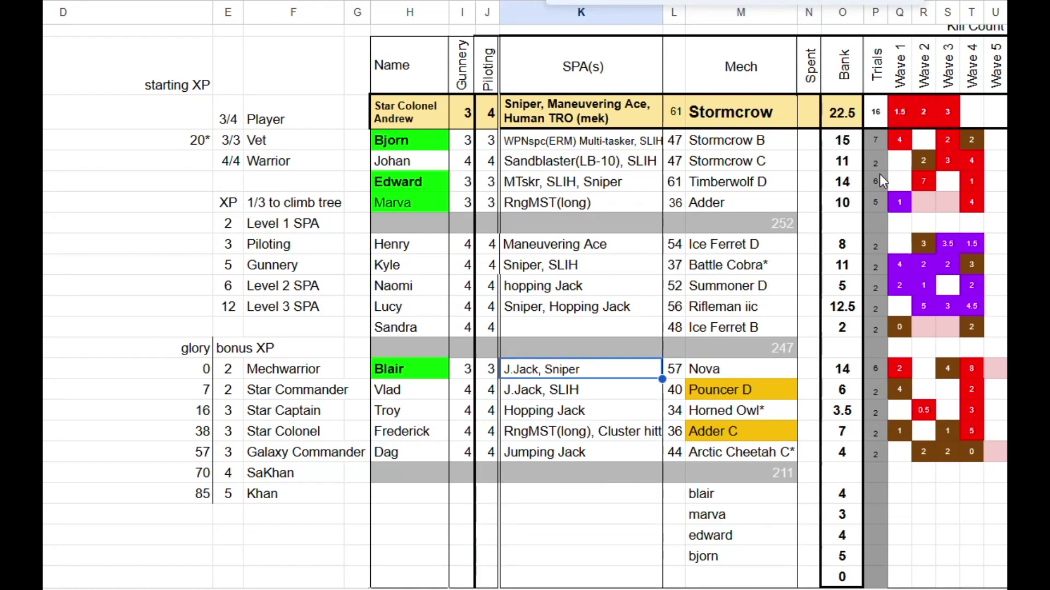
key("Return")
key("ctrl+a")
type("H.")
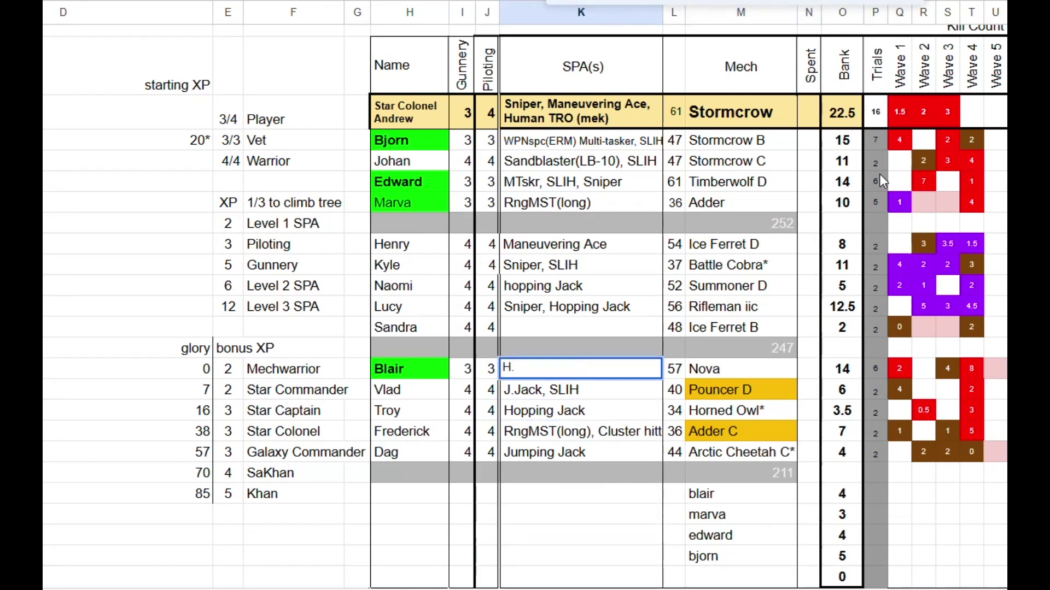
type("Jack")
key("Up")
Set the Gunnery skill of the Adder pilot in the first group to 2.
key("Up")
key("Up")
key("Up")
key("Up")
key("Up")
key("Up")
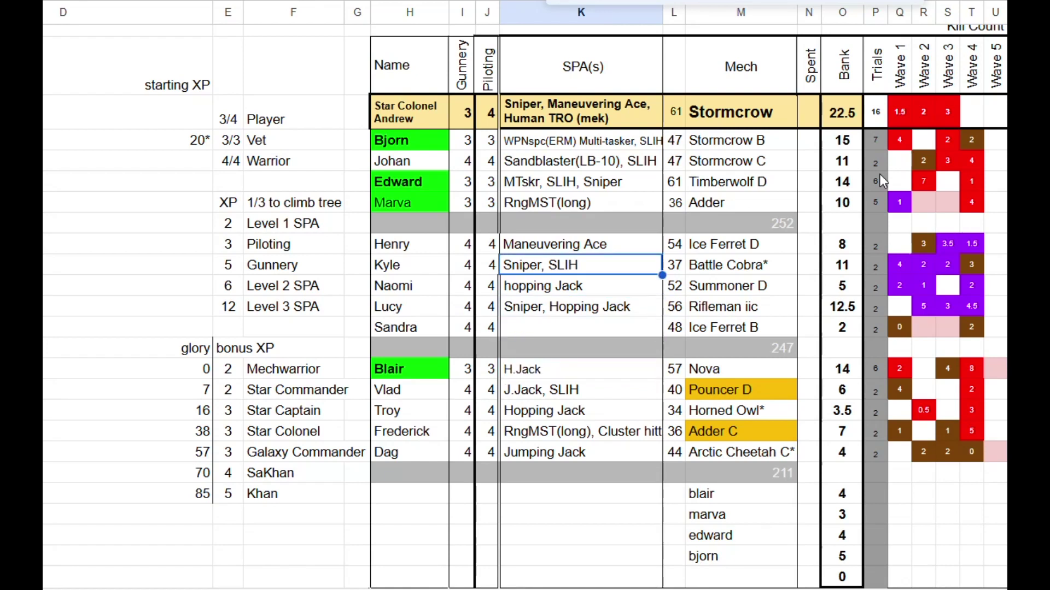
key("Up")
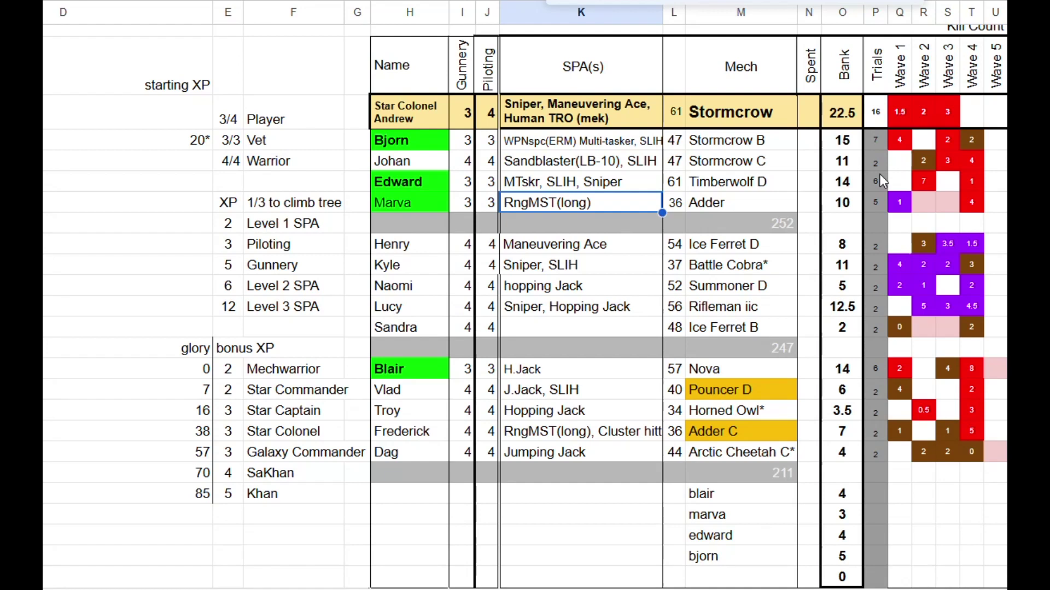
key("Left")
key("Left")
type("2")
key("Return")
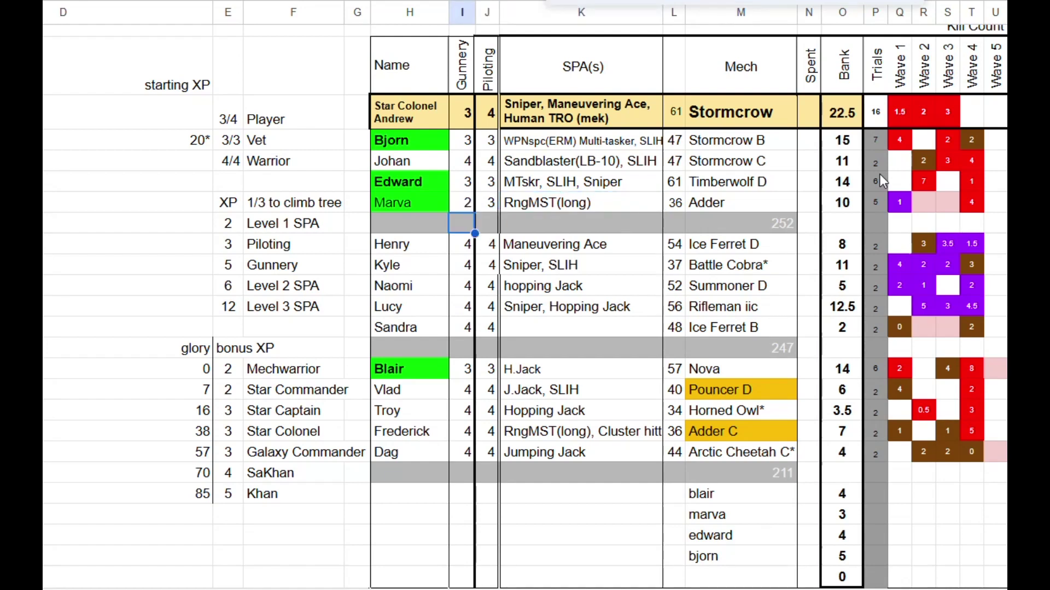
Replace the SPA entry of the Timberwolf D pilot in the first group with MTasker.
key("Right")
key("Right")
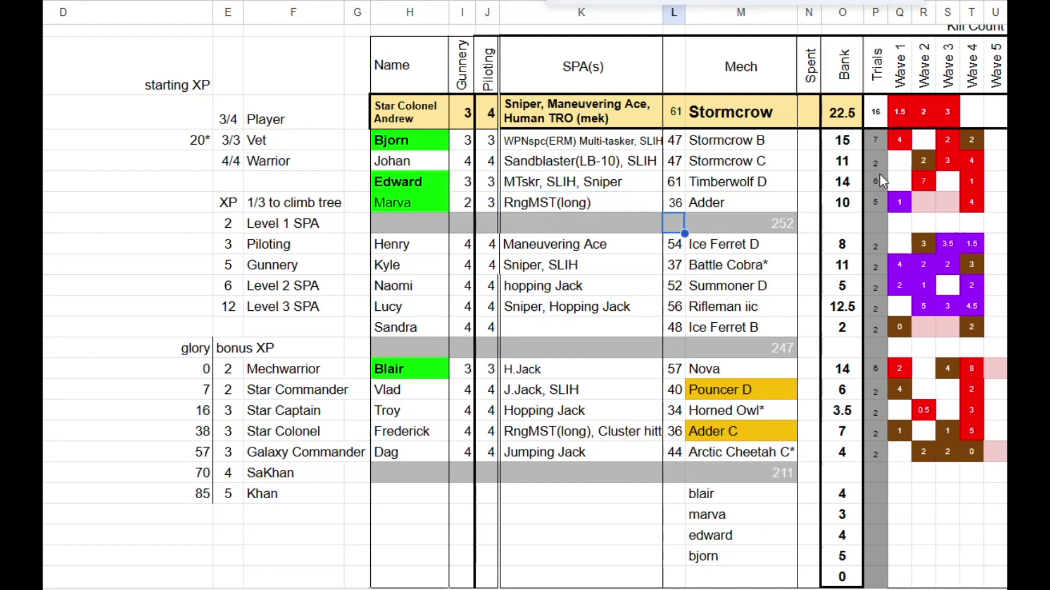
key("Up")
key("Up")
key("Up")
key("Up")
key("Down")
key("Down")
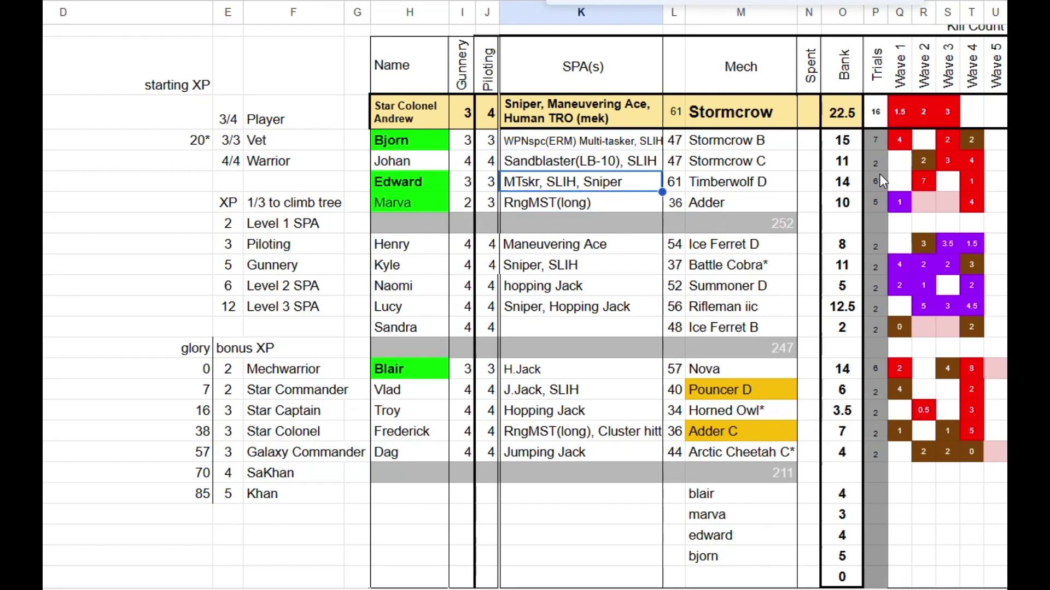
type("MTasker")
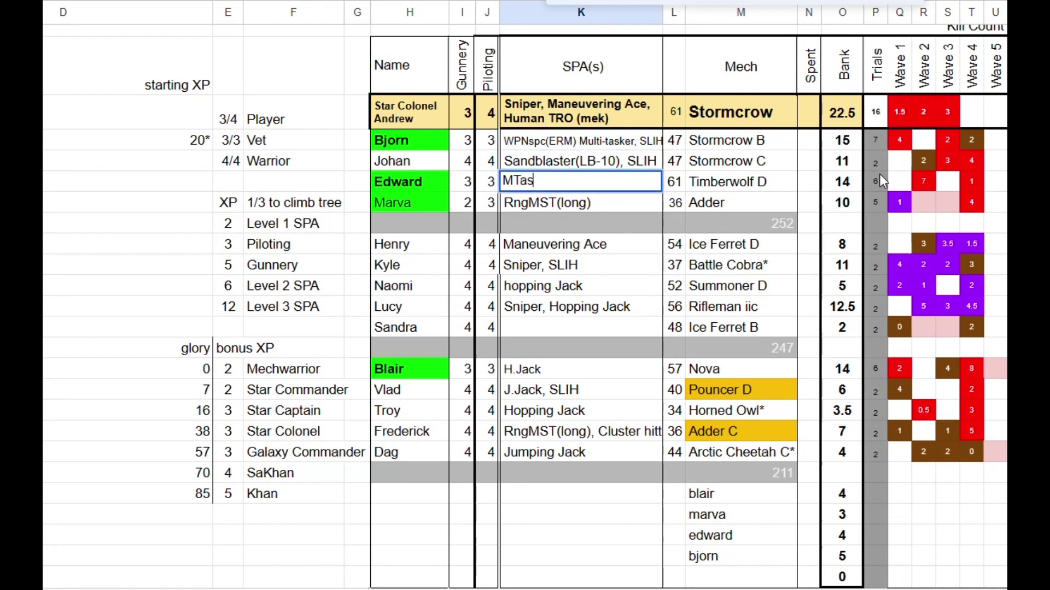
key("Up")
Set the Trials value of the Stormcrow B pilot in the first group to 8.
key("Up")
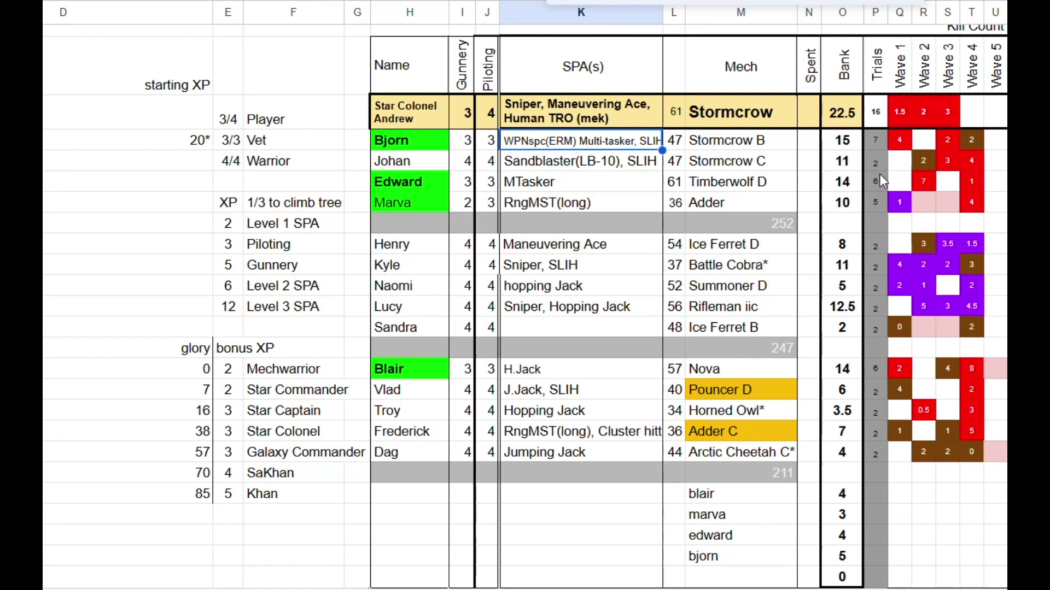
key("Right")
key("Right")
key("Right")
key("Right")
key("Right")
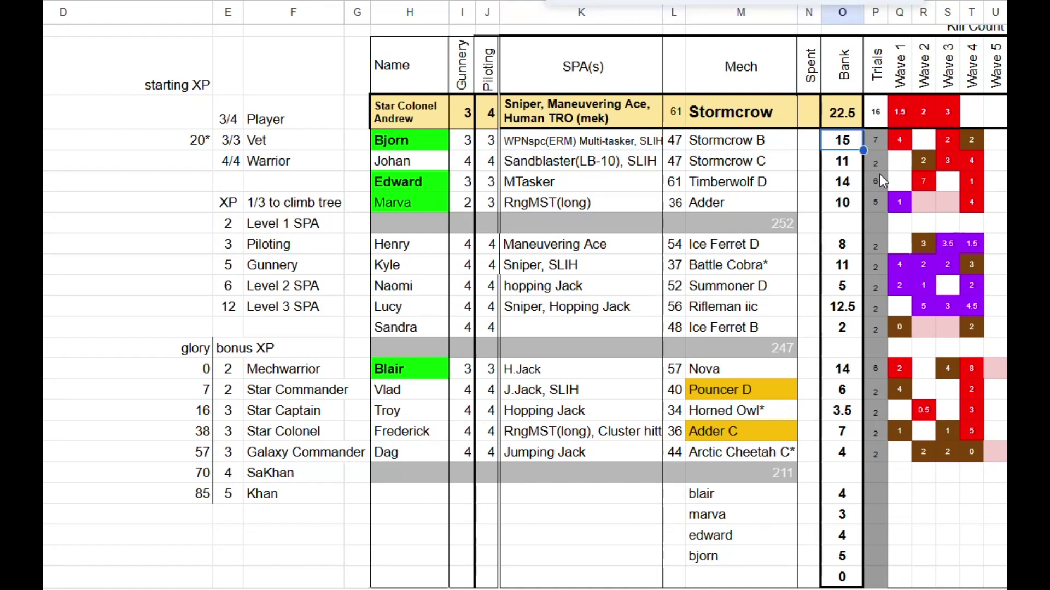
type("8")
key("Return")
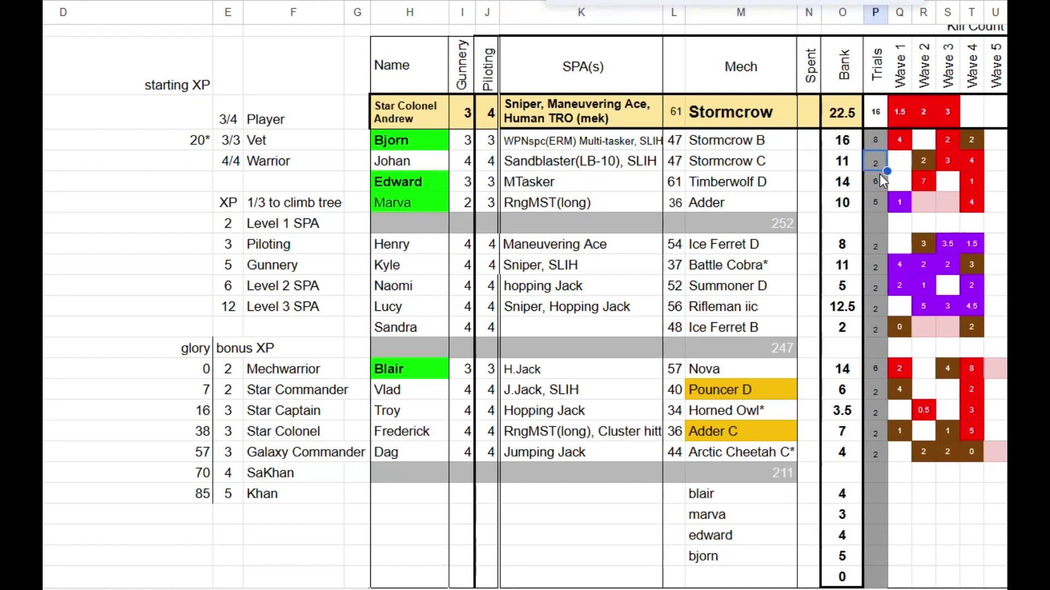
Replace the SPA entry of the Stormcrow B pilot with WPNspec(ERM).
key("Up")
key("Right")
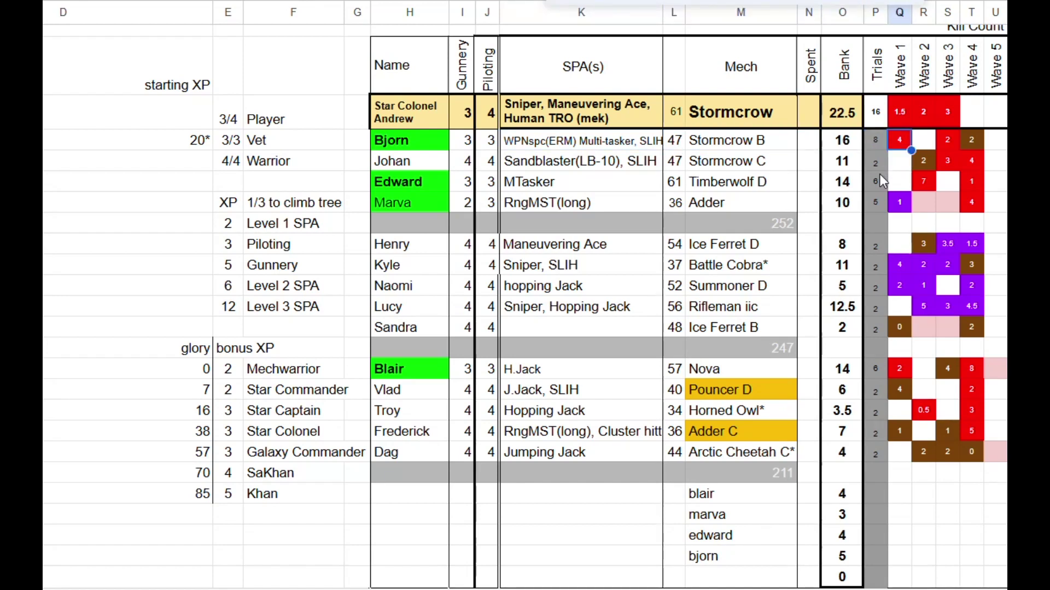
key("Left")
key("Left")
key("Left")
key("Left")
key("Left")
key("Left")
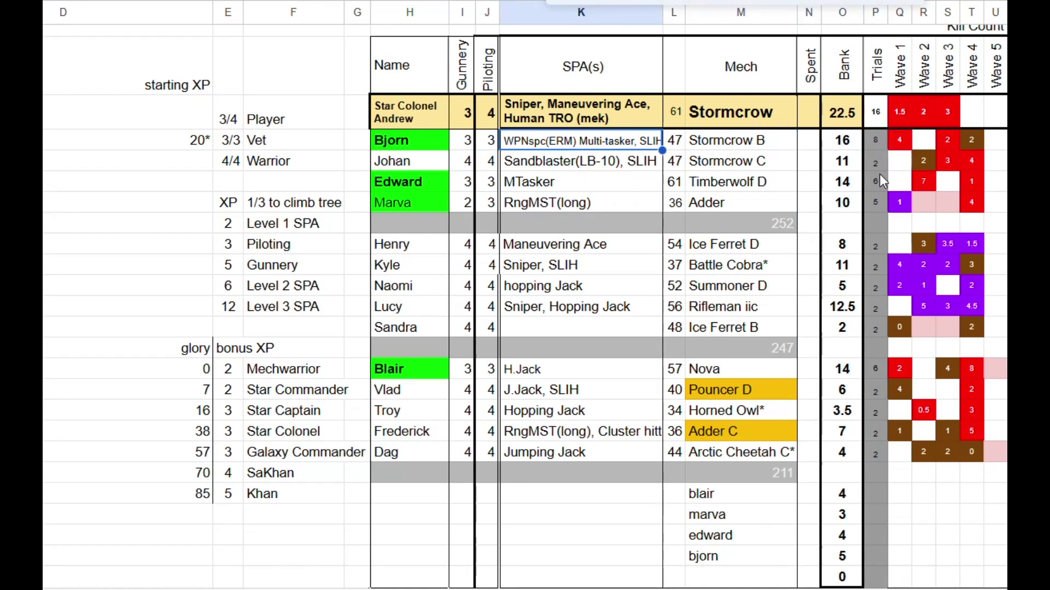
type("WPNspc")
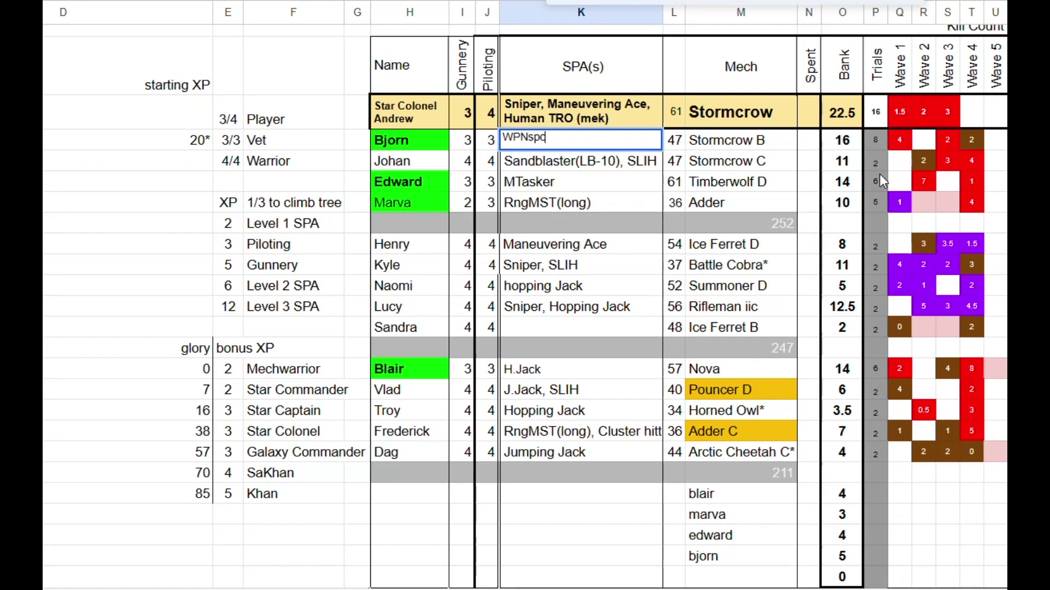
key("BackSpace")
type("ec(ERM)")
key("Return")
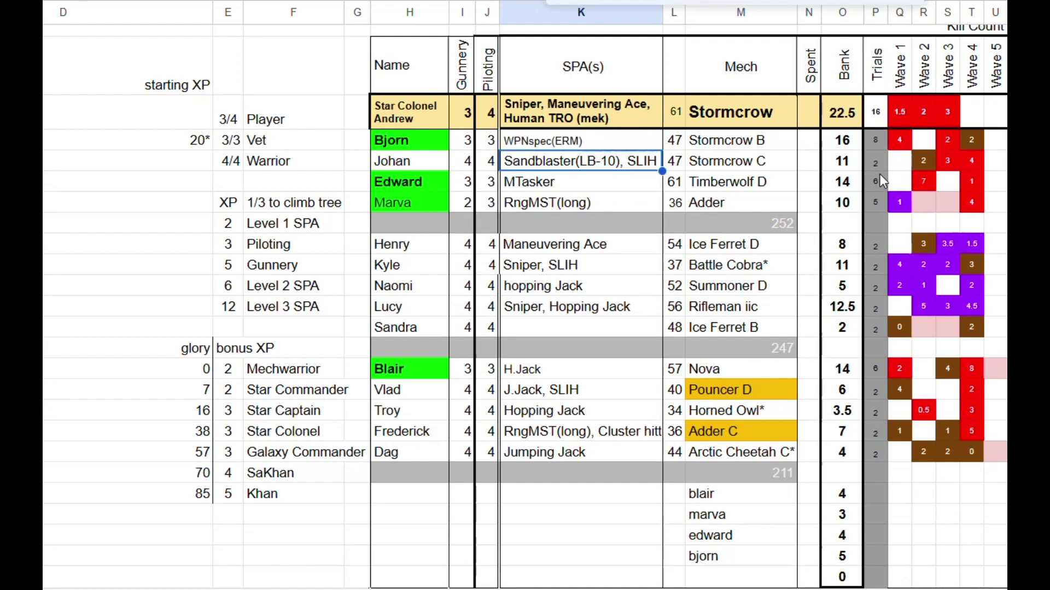
Enter the Spent XP in the first group: 12 for the Stormcrow B pilot, 6 for Timberwolf D and 5 for Adder.
key("Up")
key("Right")
key("Right")
key("Right")
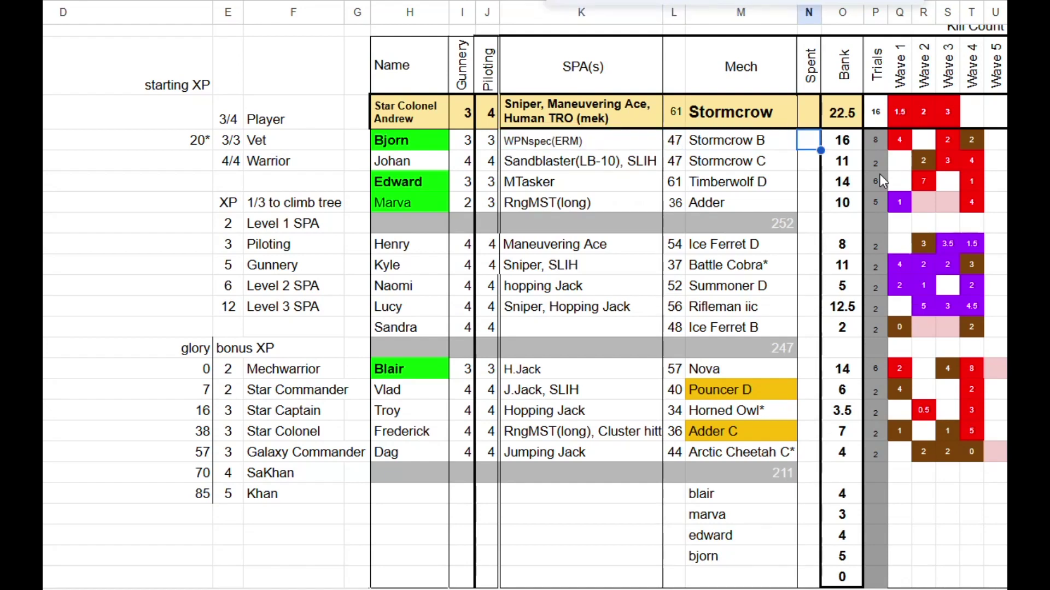
type("12")
key("Return")
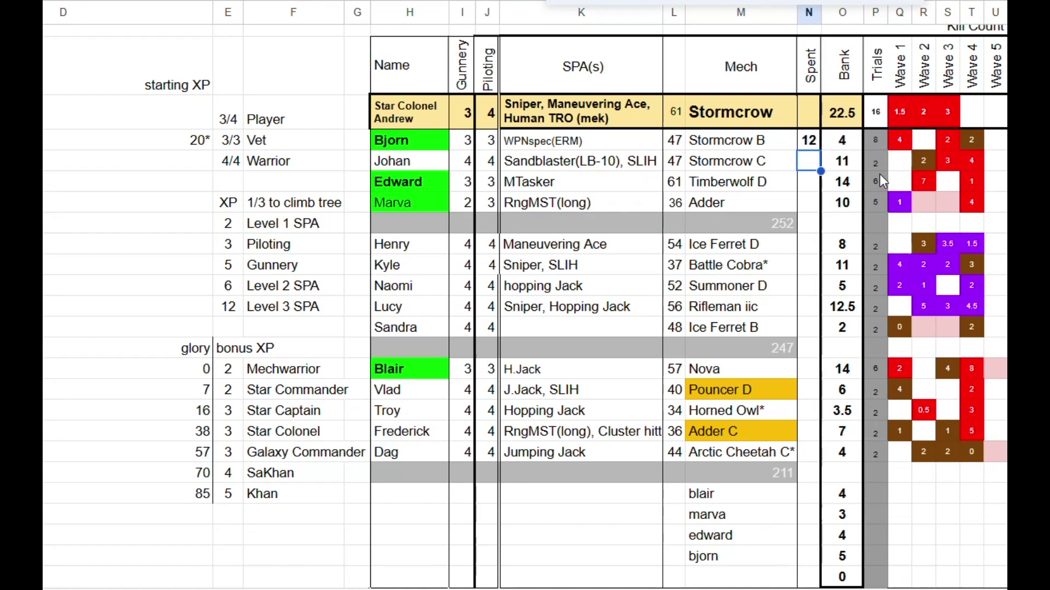
key("Down")
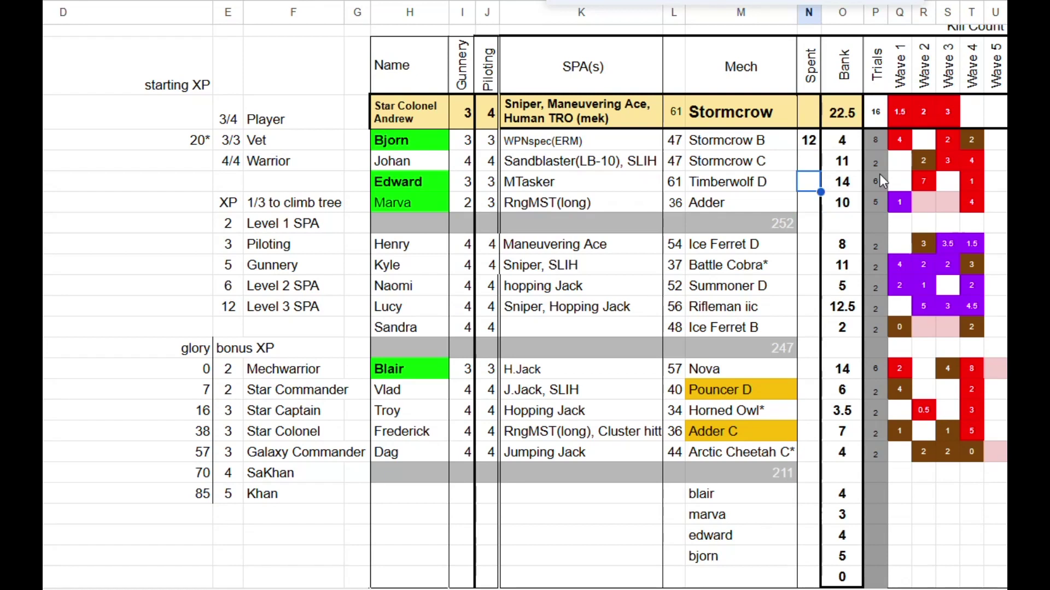
type("6")
key("Return")
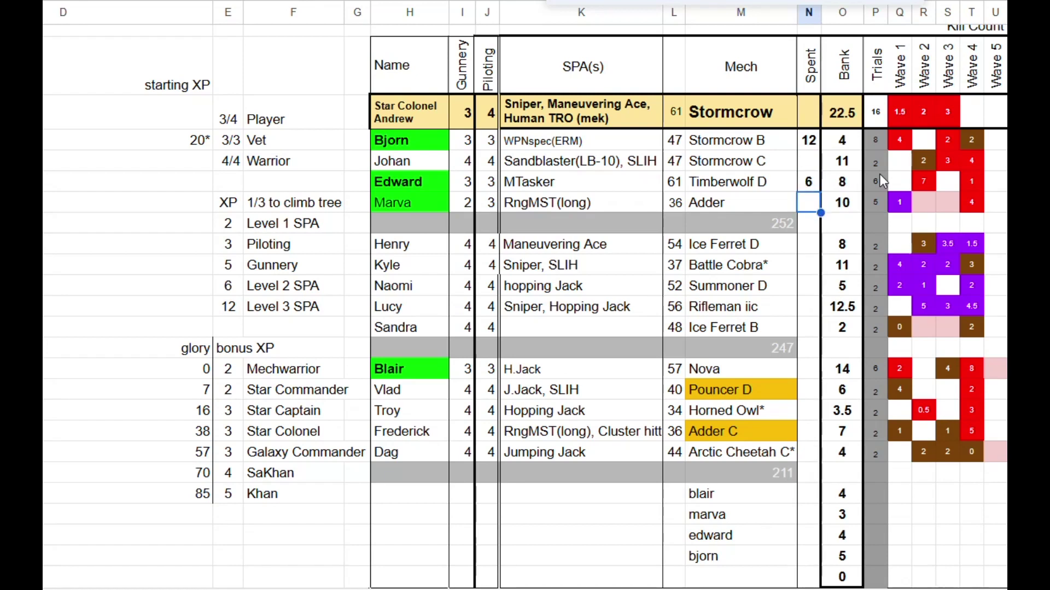
type("5")
key("Return")
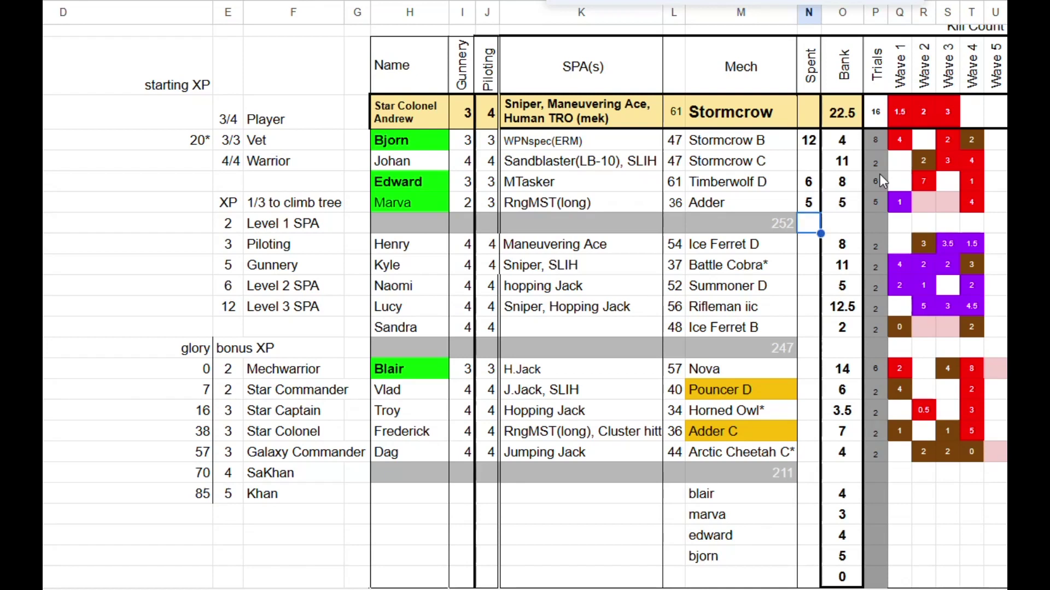
Enter 6 as the Spent XP of the Nova pilot in the third group.
key("Down")
key("Down")
key("Down")
key("Down")
key("Down")
key("Down")
key("Down")
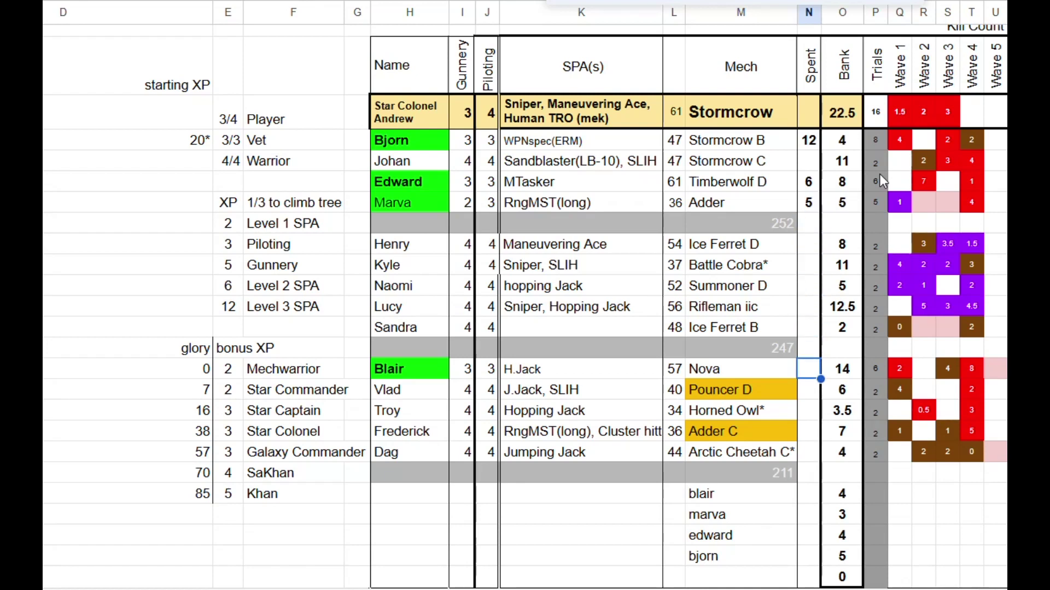
type("6")
key("Return")
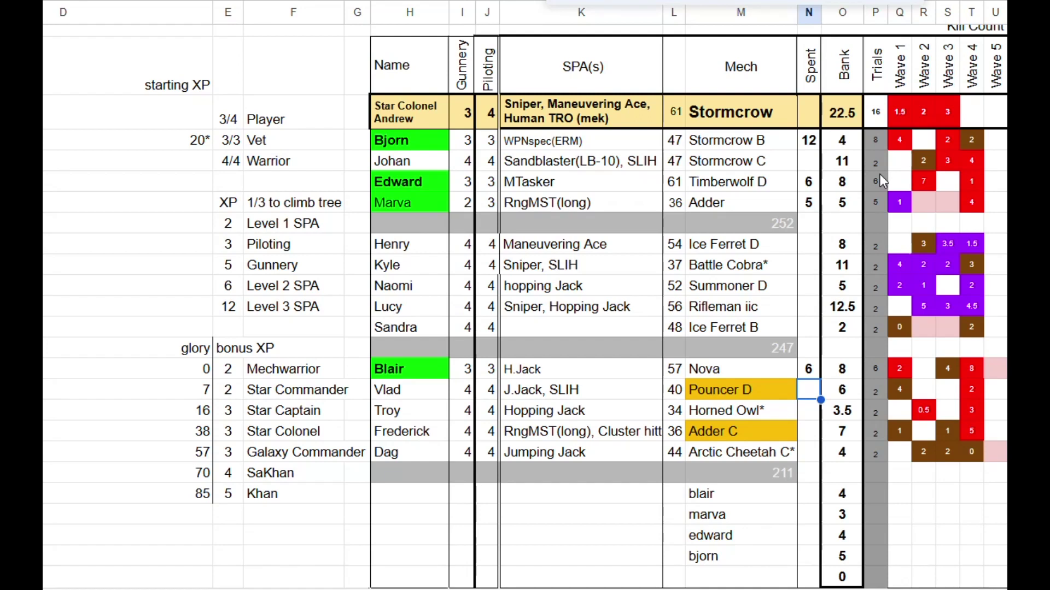
Raise the Trials value of the Nova pilot in the third group to 7.
key("Right")
key("Right")
key("Up")
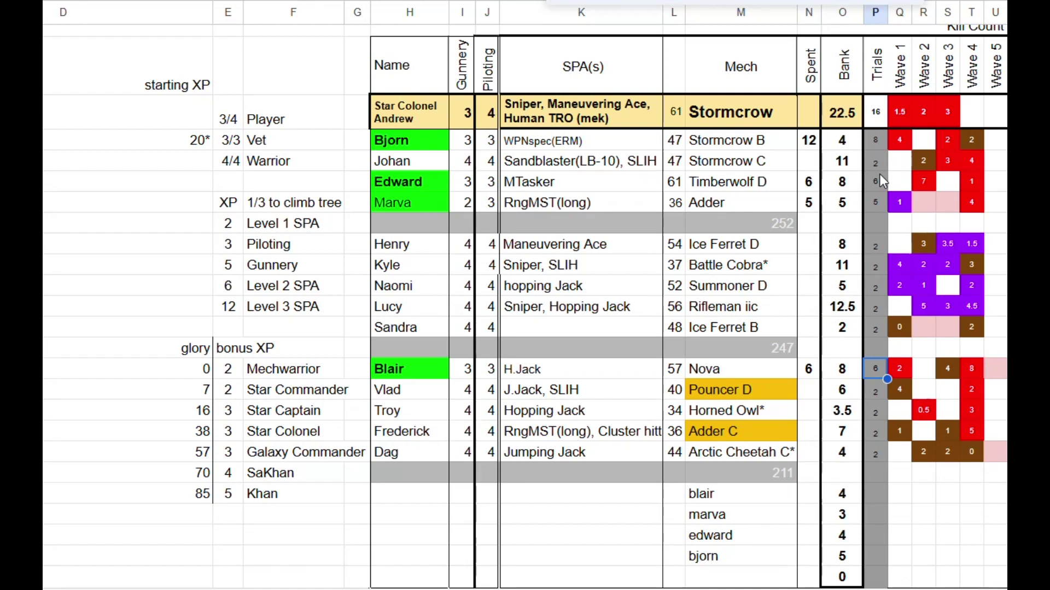
type("7")
key("Up")
Set the Trials values in the first group to 6 for the Adder pilot and 7 for the Timberwolf D pilot.
key("Up")
key("Up")
key("Up")
key("Up")
key("Up")
key("Up")
key("Up")
type("6")
key("Up")
type("7")
key("Return")
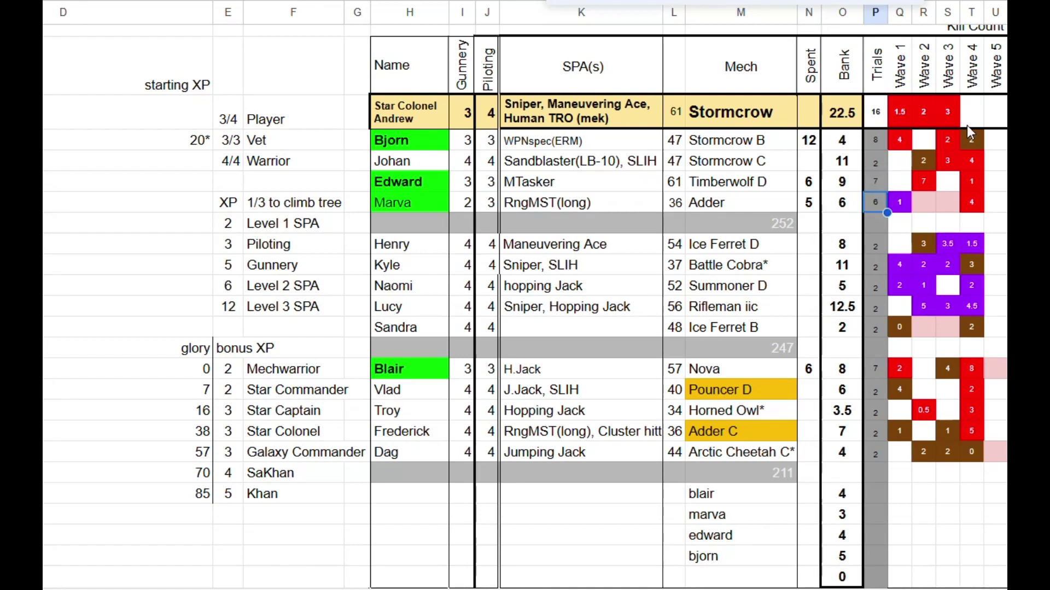
Enter 1 in the Wave 1 column for each of the four named scratch rows below the third group.
left_click(901, 497)
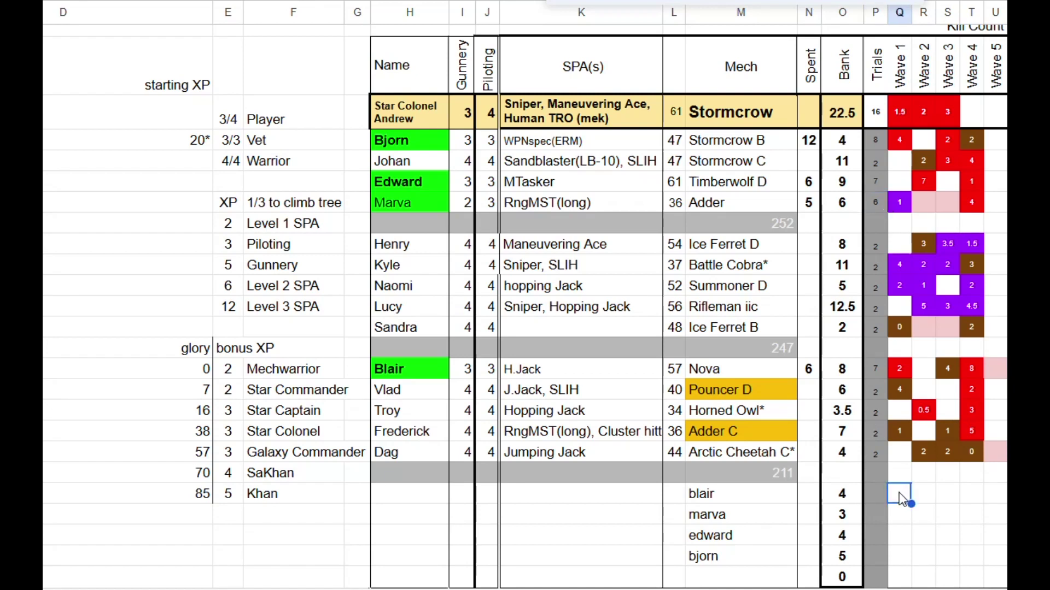
double_click(900, 493)
type("1")
key("Return")
type("1")
key("Return")
type("1")
key("Return")
type("1")
key("Return")
Review the Trials values of the Stormcrow B, Timberwolf D, Adder and Nova pilots.
key("Up")
key("Up")
key("Up")
key("Up")
key("Up")
key("Up")
key("Up")
key("Up")
key("Up")
key("Up")
key("Up")
key("Up")
key("Up")
key("Up")
key("Up")
key("Up")
key("Up")
key("Up")
key("Up")
key("Up")
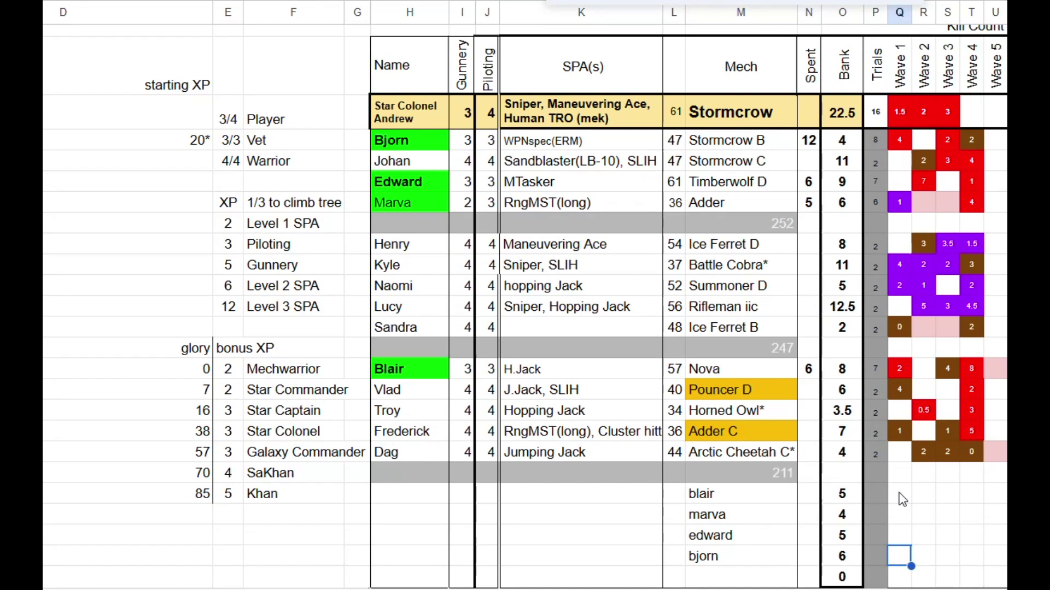
key("Left")
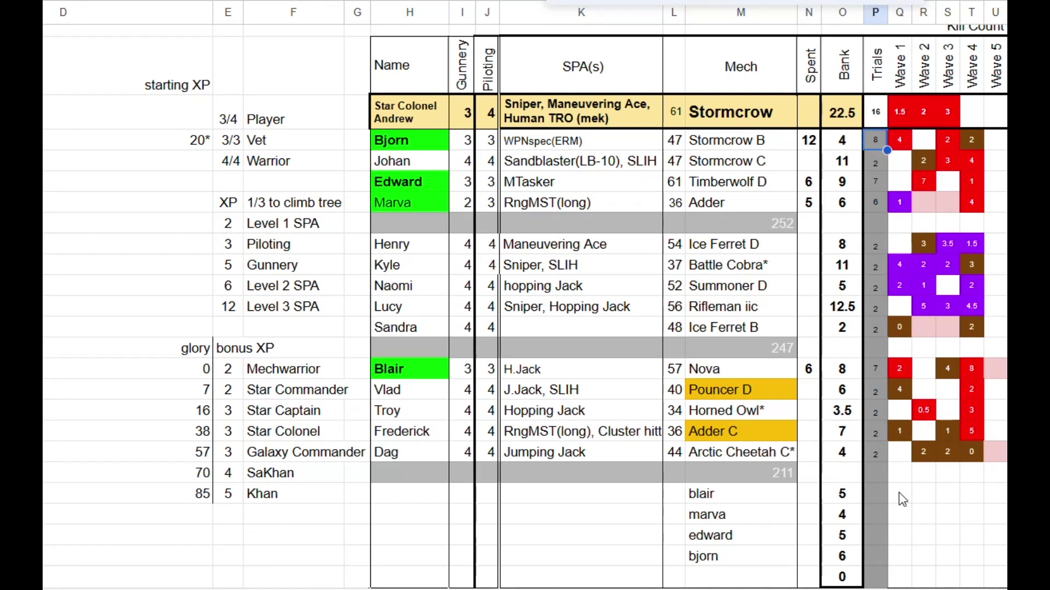
key("Down")
key("Down")
key("Down")
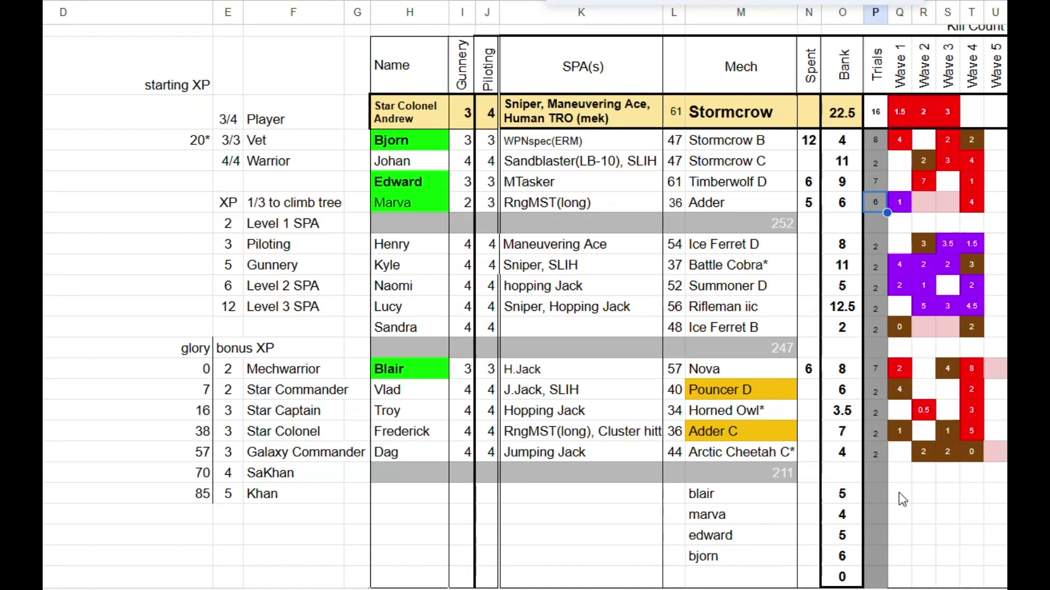
left_click(883, 369)
Clear the Wave 1 values and the four pilot names from the scratch rows below the third group.
left_click_drag(898, 494, 907, 565)
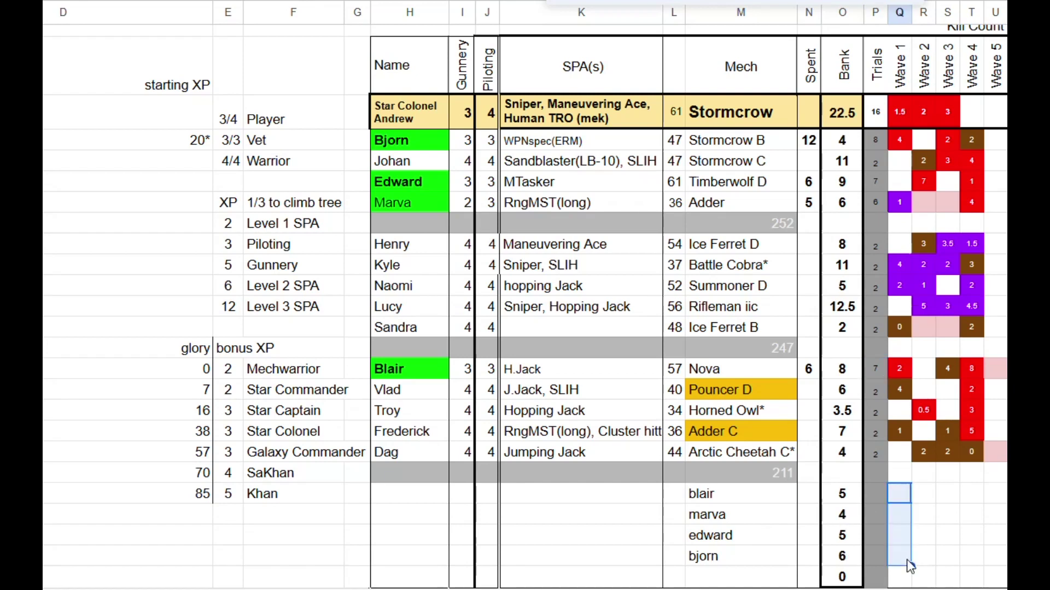
key("Delete")
key("Left")
key("Left")
key("Left")
key("Left")
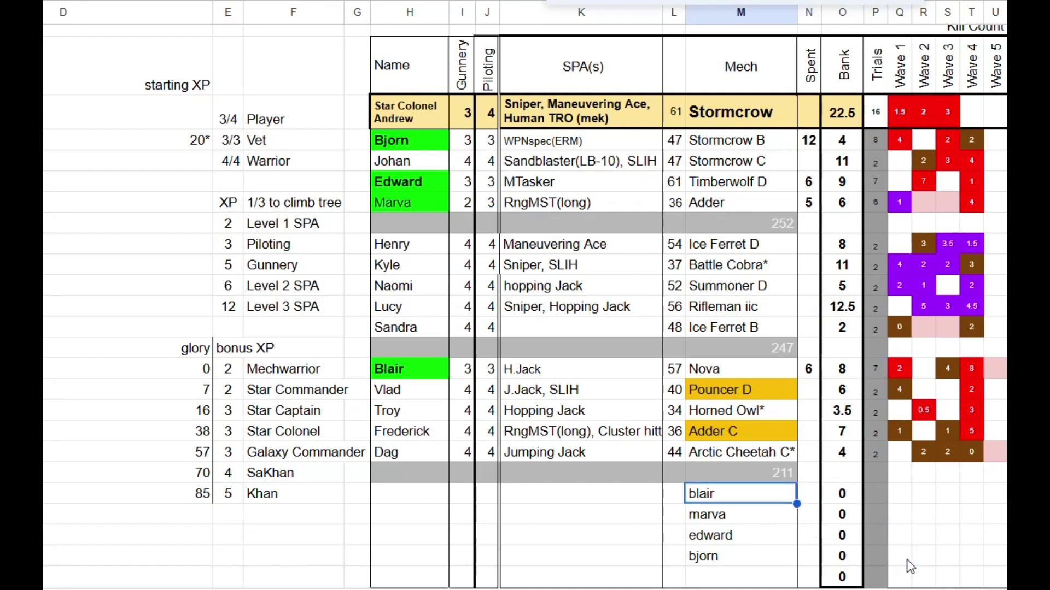
key("shift+Down")
key("shift+Down")
key("shift+Down")
key("shift+Down")
key("Delete")
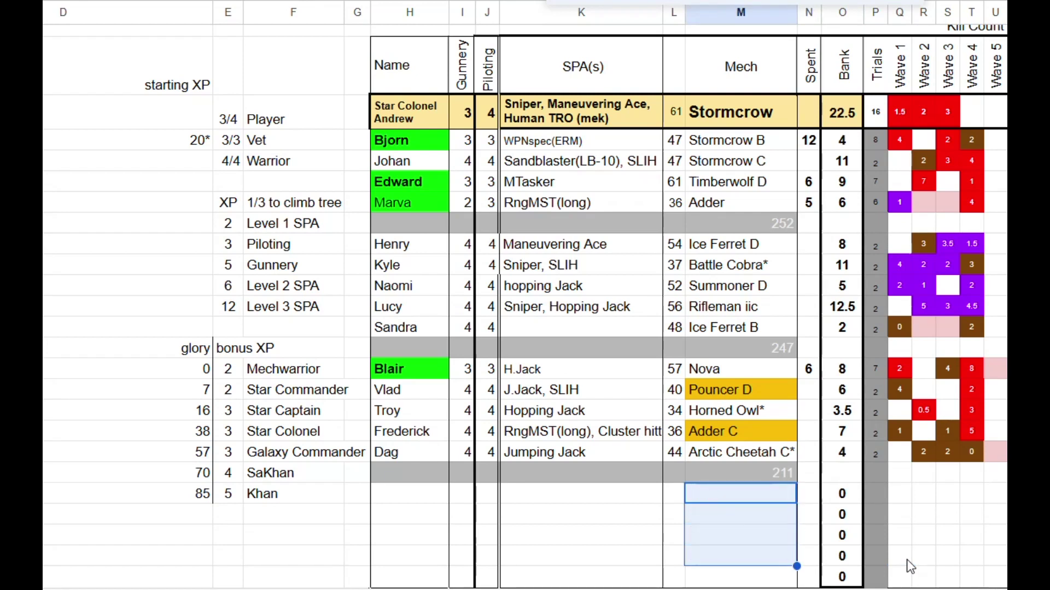
key("shift+Up")
key("shift+Up")
key("shift+Up")
key("shift+Up")
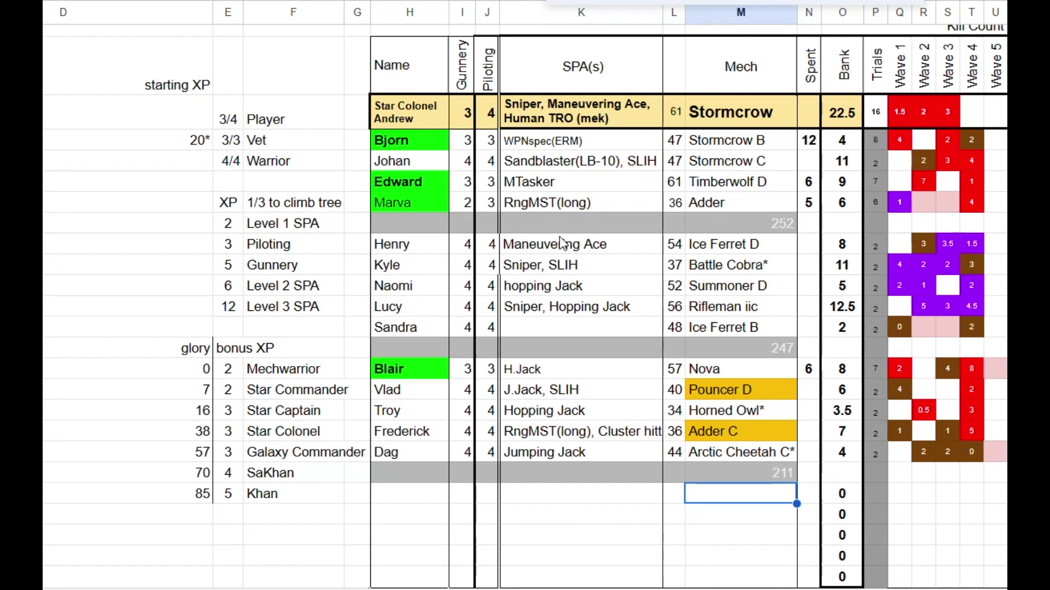
left_click(556, 160)
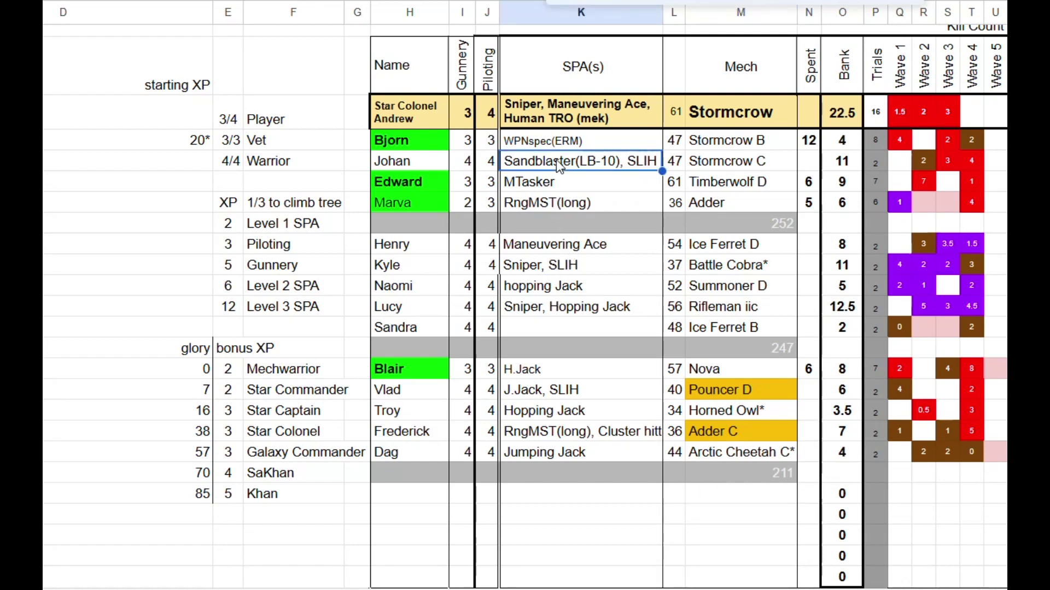
key("Delete")
key("ctrl+z")
key("Down")
Enter 2 as the Spent XP of the Stormcrow C pilot.
left_click(558, 164)
key("Right")
key("Right")
key("Right")
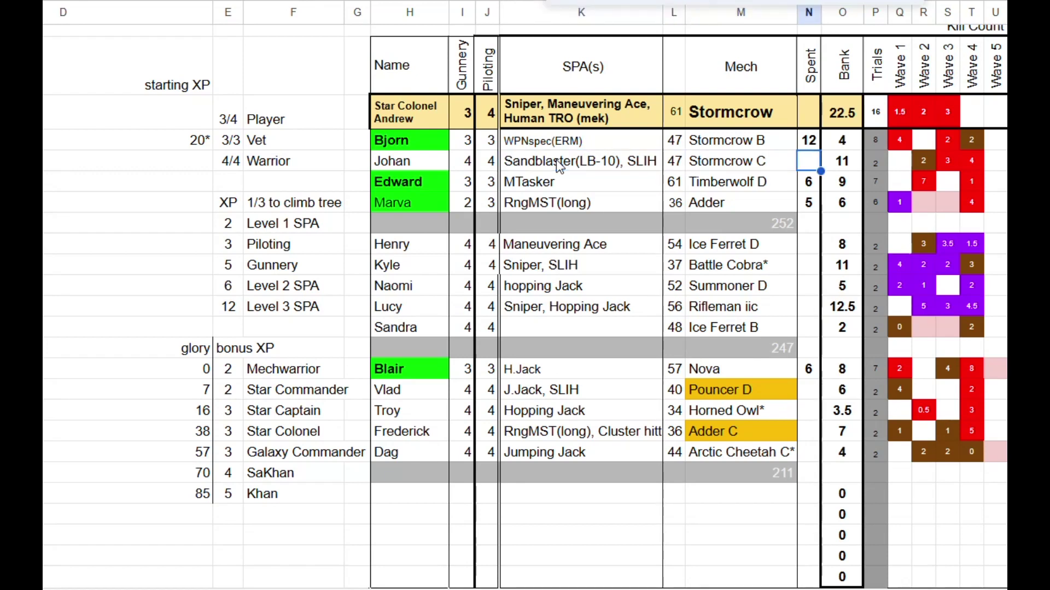
type("2")
key("Return")
Replace the Stormcrow C pilot's SPAs with ClusterH.
left_click(557, 164)
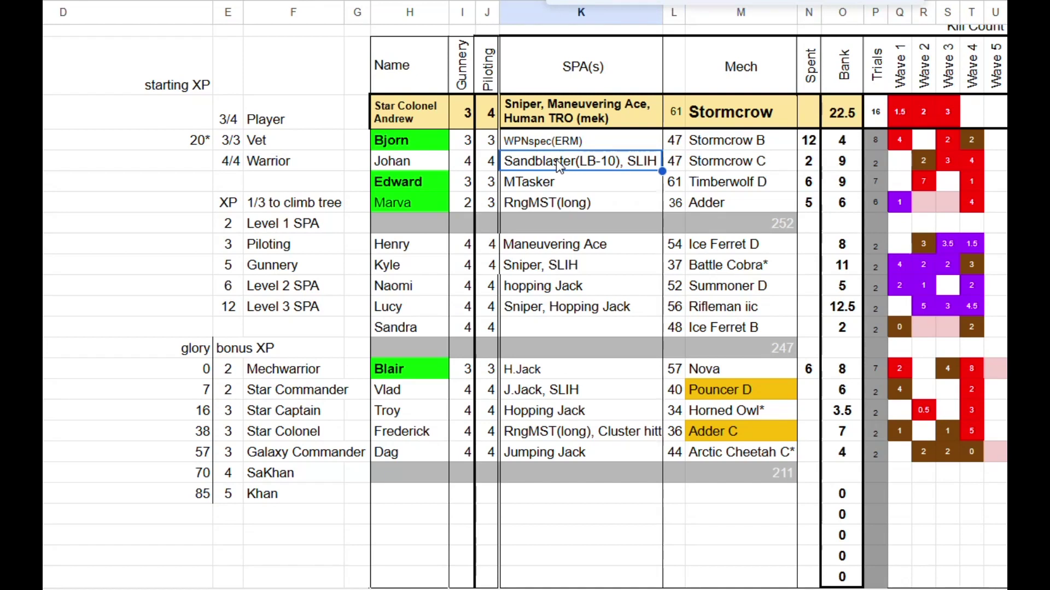
type("Clu")
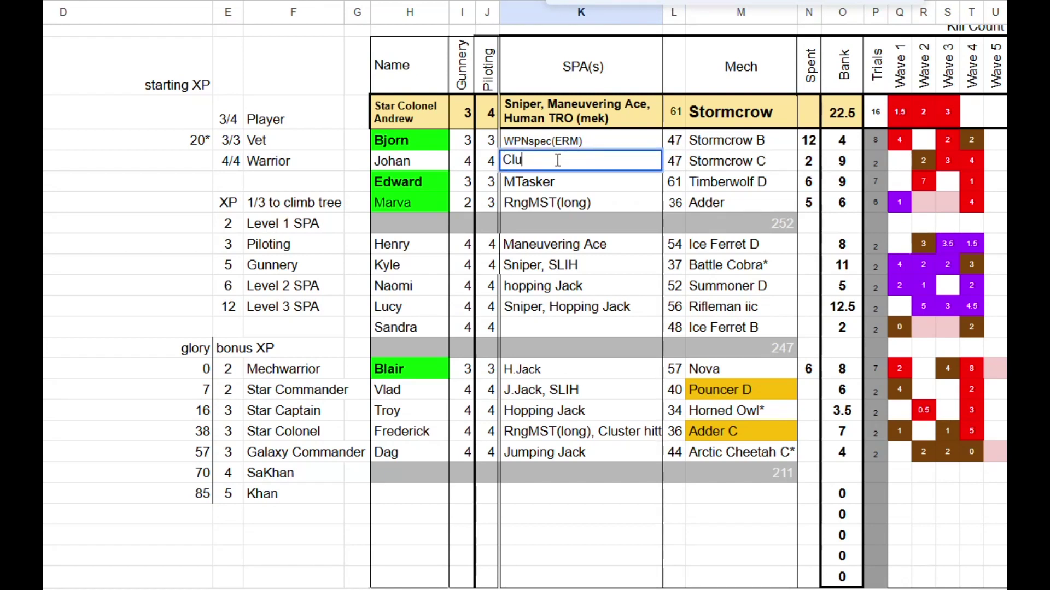
type("sterH")
key("Return")
Check the Stormcrow C pilot's Spent, Bank, Trials and Wave values along the row.
key("Up")
key("Right")
key("Right")
key("Right")
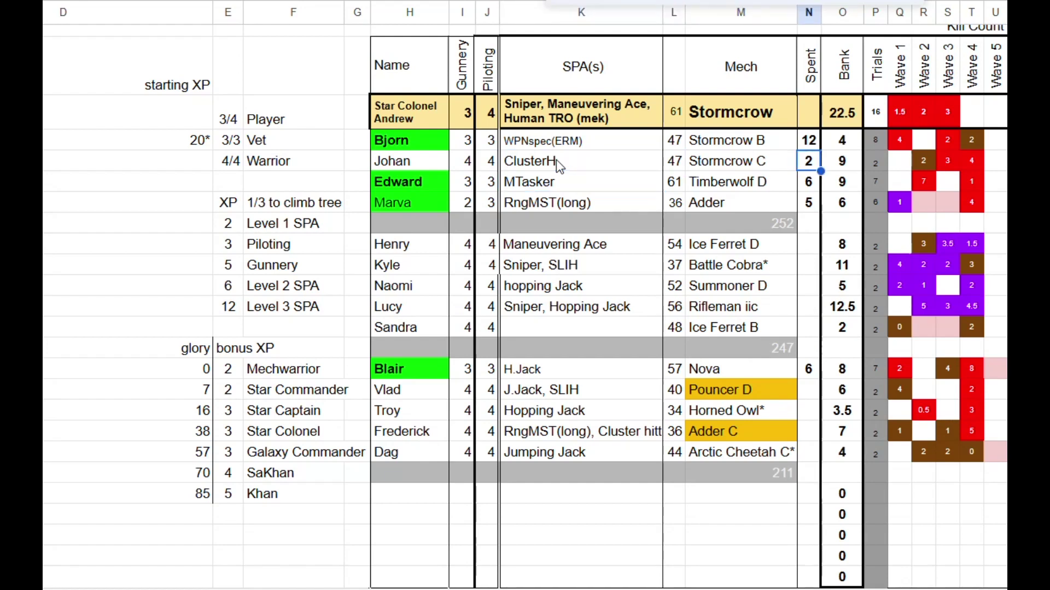
key("Right")
key("Right")
key("Right")
key("Right")
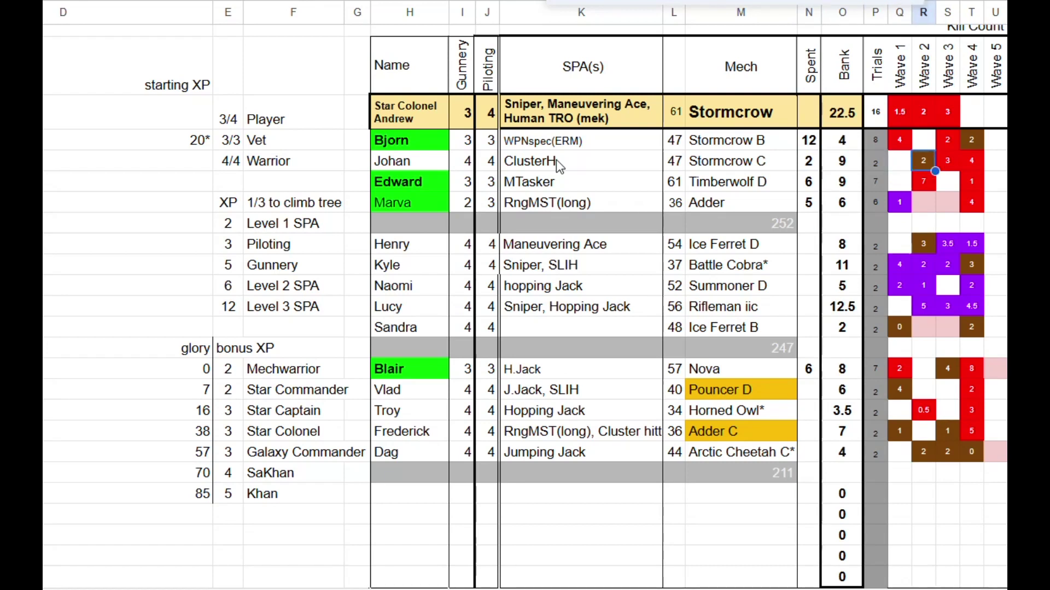
key("Left")
key("Left")
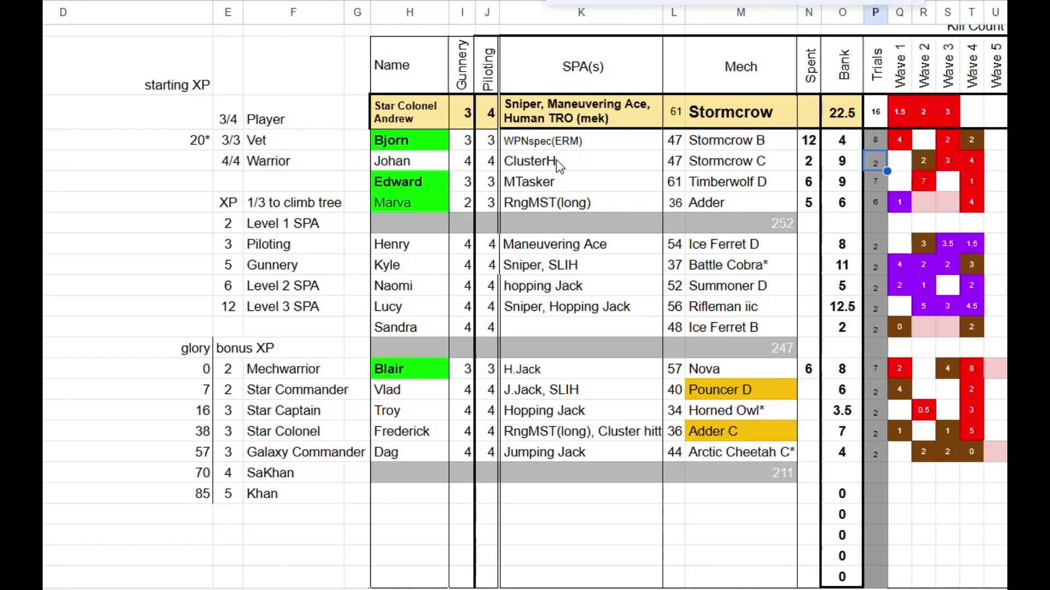
key("Right")
key("Right")
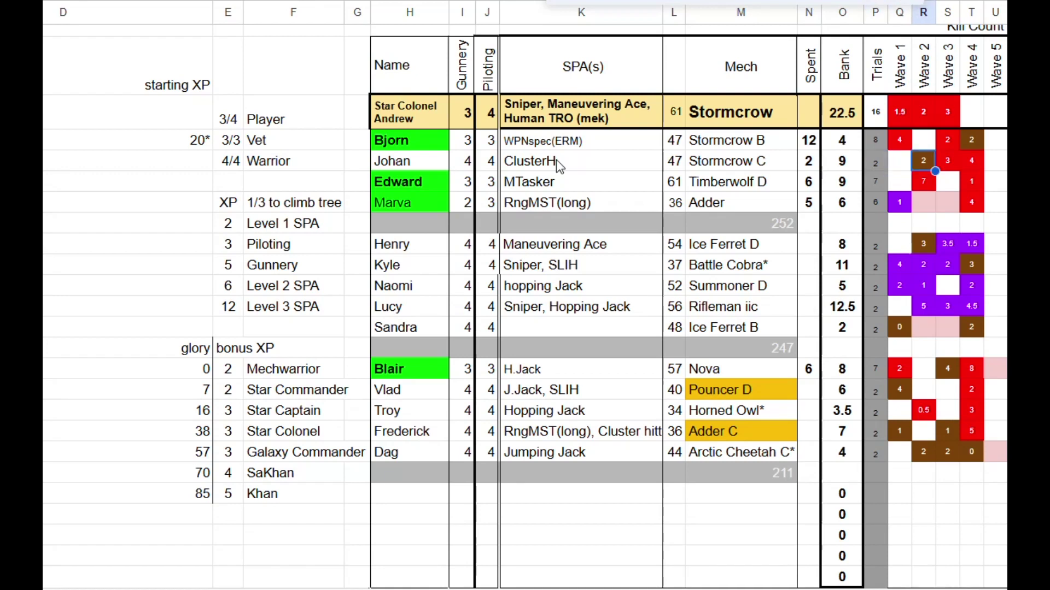
Replace the Stormcrow C pilot's SPA entry with Sandblaster(LB-10).
key("Left")
key("Left")
key("Left")
key("Left")
key("Left")
key("Left")
key("Left")
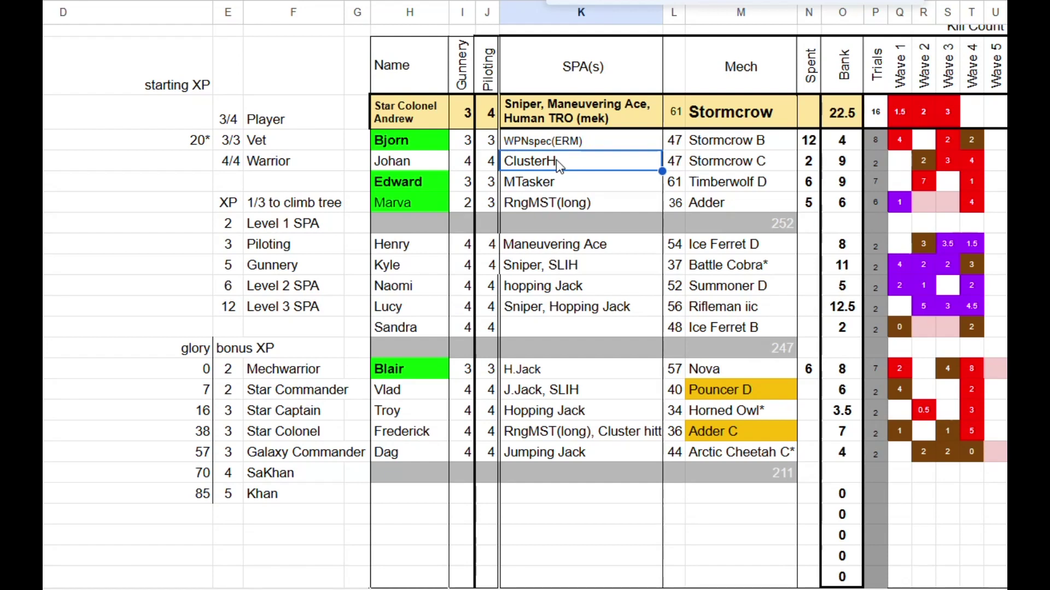
type("Sand")
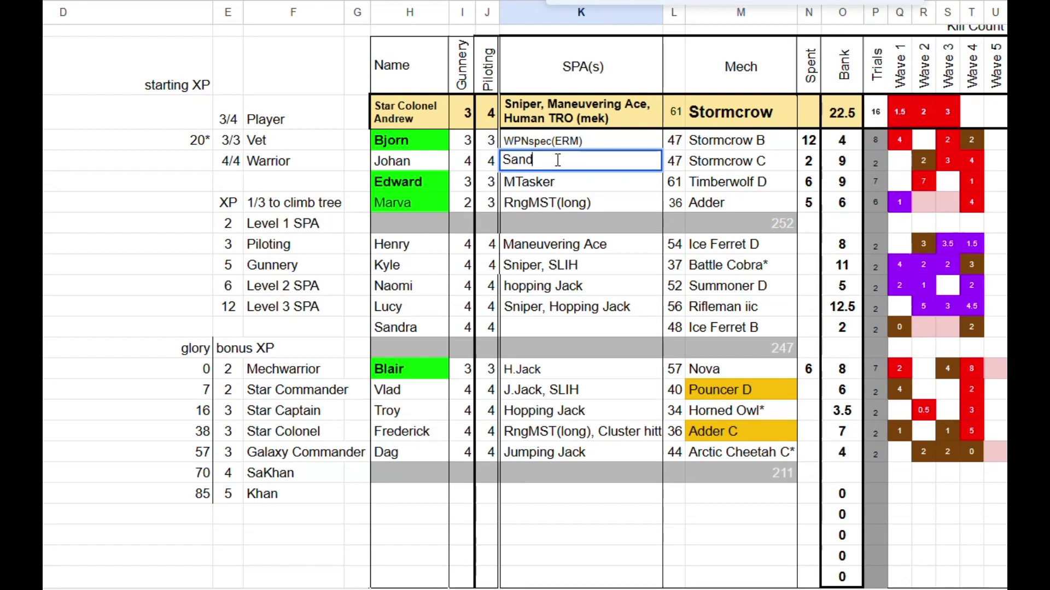
type("blaster(LB-10)")
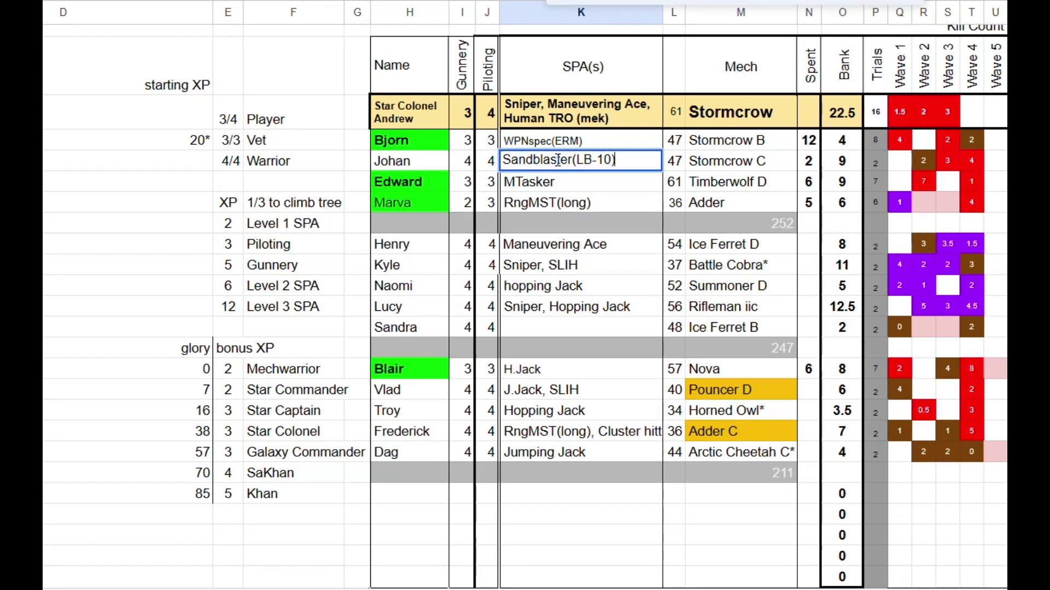
Set the Spent XP of the Stormcrow C pilot to 4.
key("Tab")
key("Tab")
key("Tab")
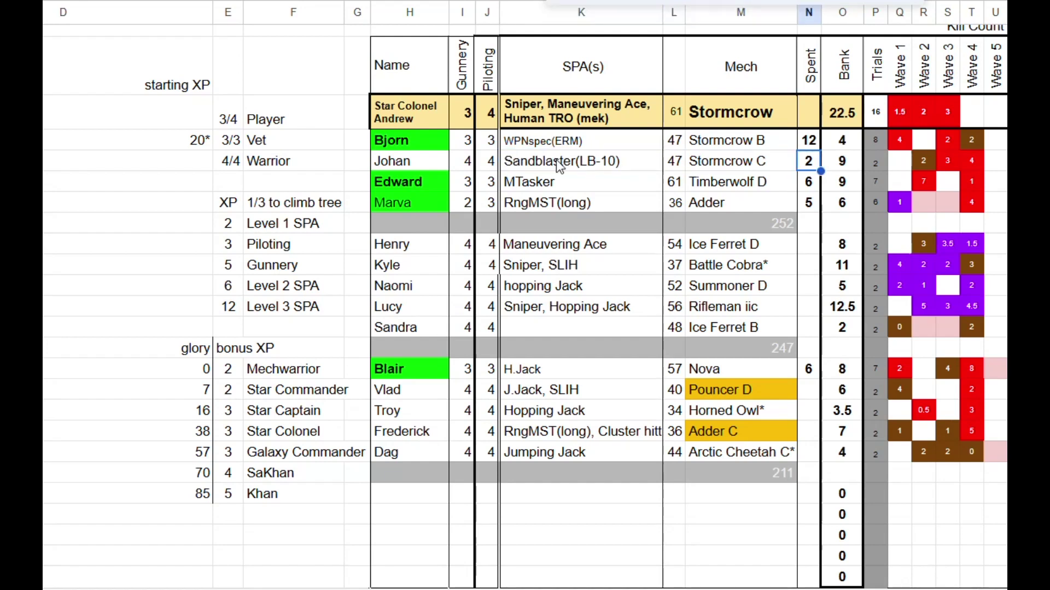
type("4")
key("Return")
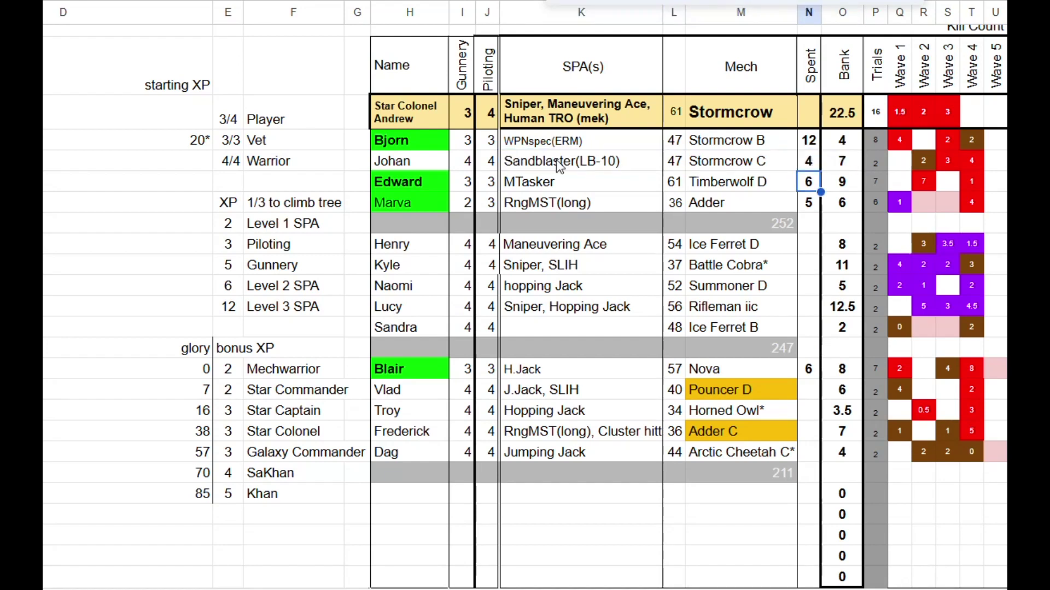
Set the Gunnery skill of the Stormcrow C pilot to 3.
key("Up")
key("Left")
key("Left")
key("Left")
key("Left")
key("Left")
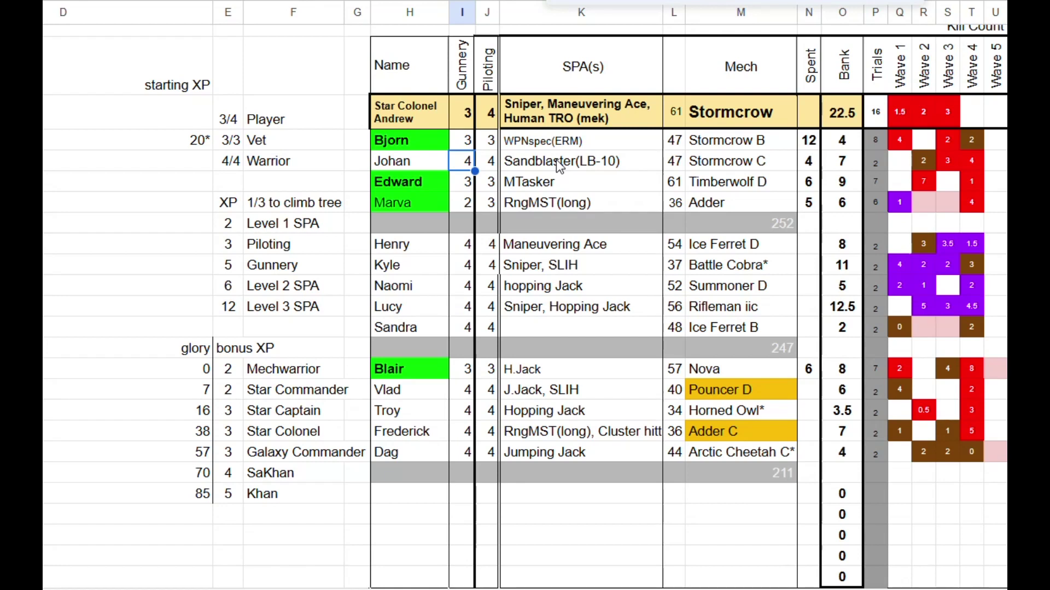
type("3")
Raise the Stormcrow C pilot's Spent XP to 9 and check the remaining Bank value.
key("Tab")
key("Tab")
key("Tab")
key("Tab")
key("Tab")
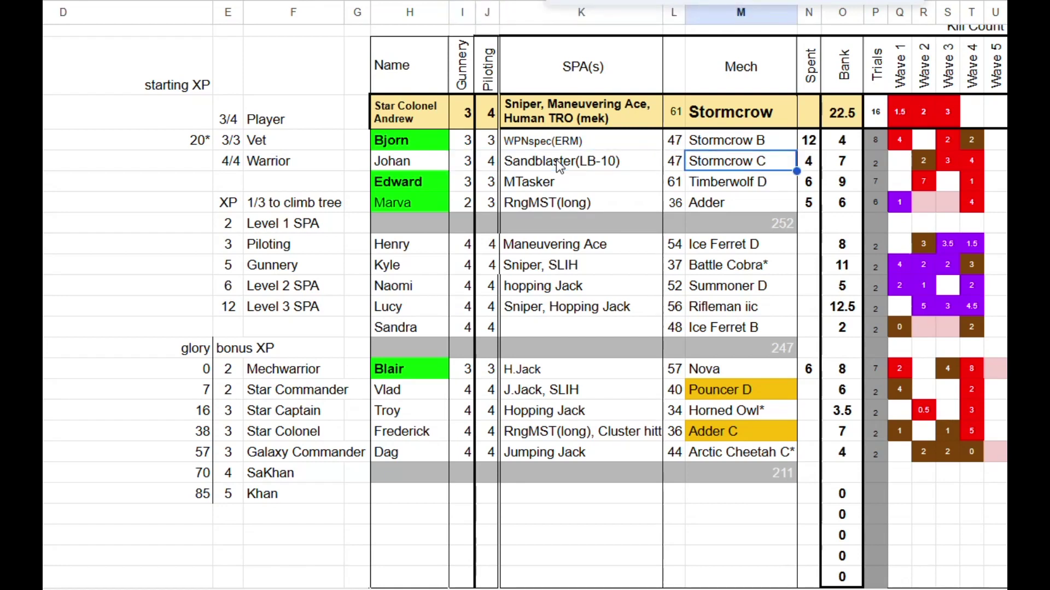
type("9")
key("Return")
key("Up")
key("Right")
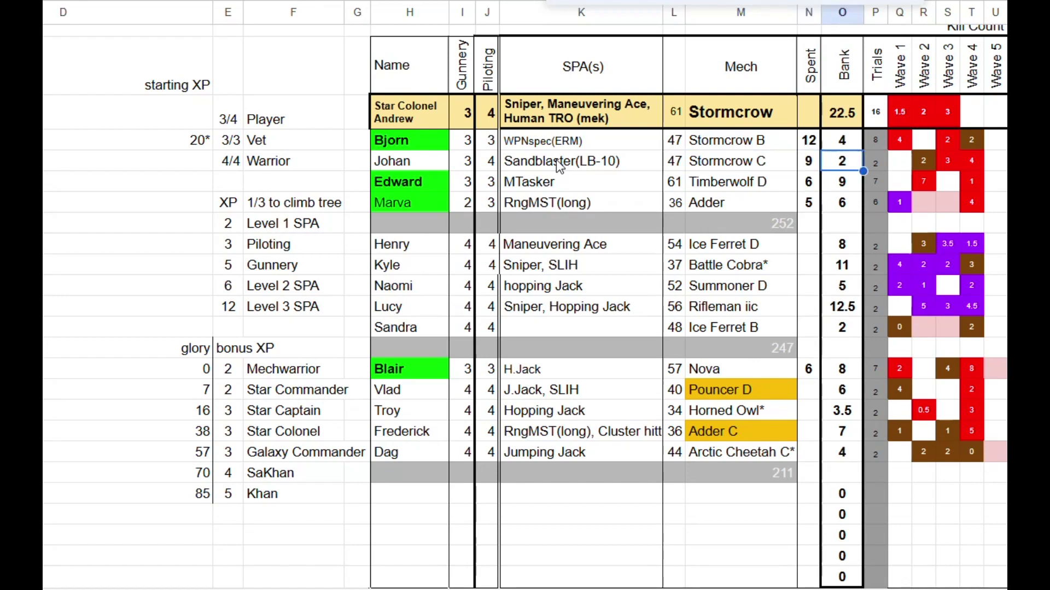
Add HumanTRO after Sandblaster(LB-10) in the Stormcrow C pilot's SPAs and shrink the text to fit the cell.
key("Left")
key("Left")
key("Left")
key("Left")
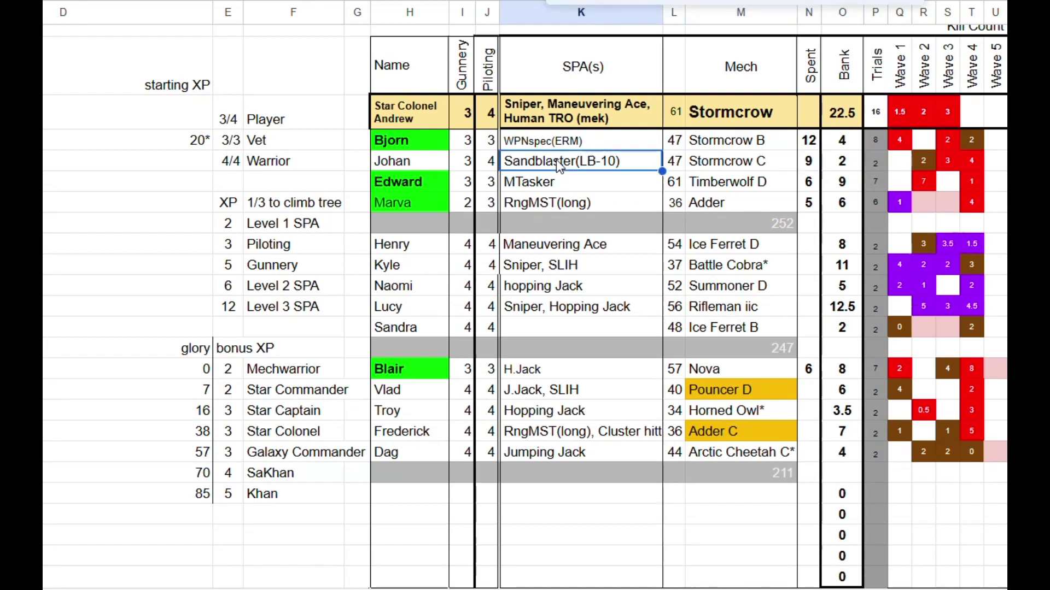
key("Return")
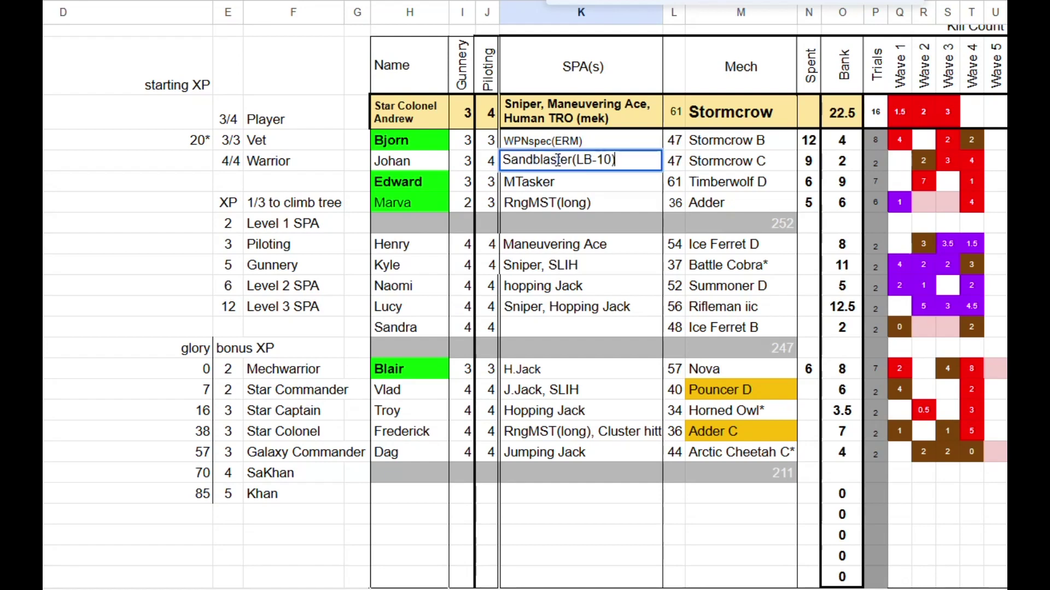
type(", Human")
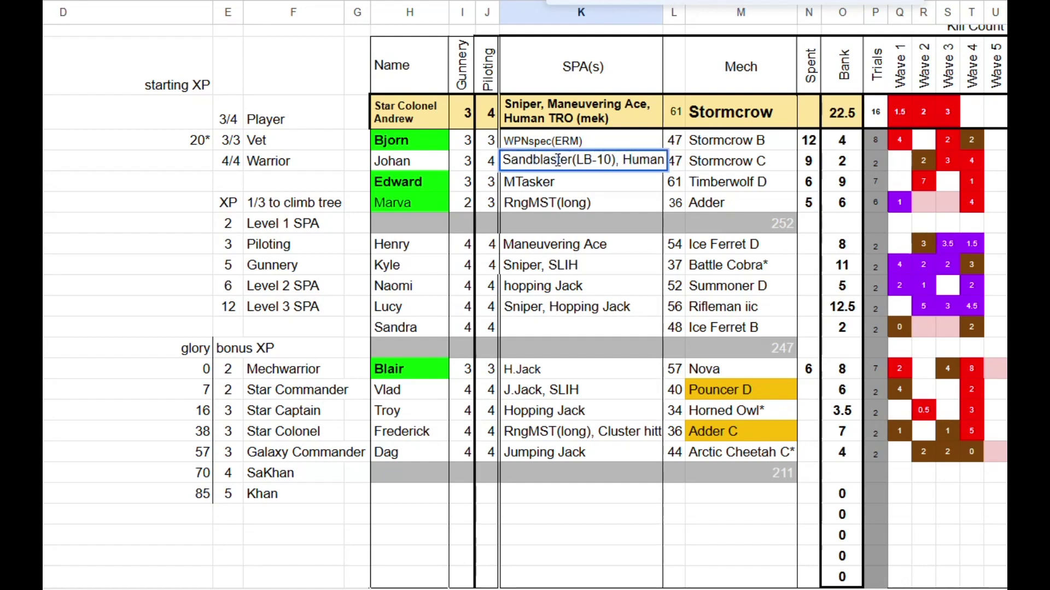
type(" TRO")
key("Return")
left_click(558, 166)
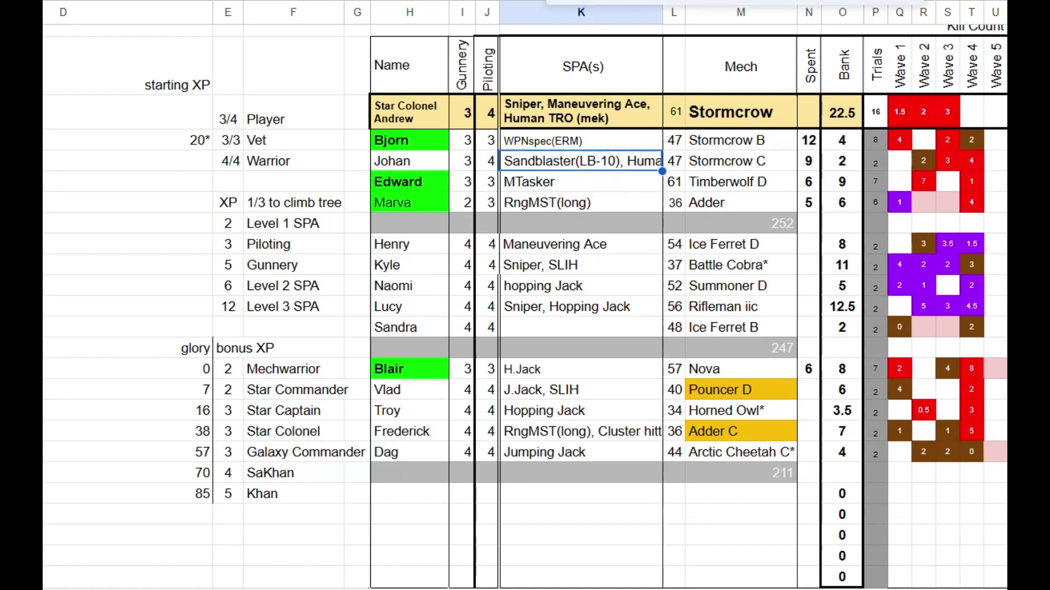
Set the Spent XP of the Stormcrow C pilot to 11.
left_click(809, 162)
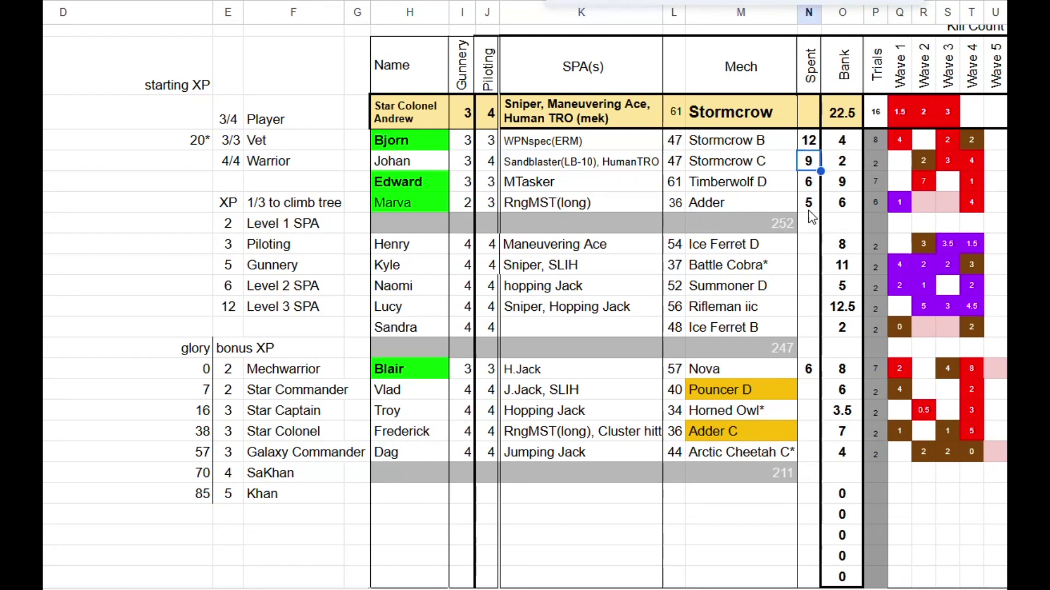
type("10")
key("Return")
key("Up")
type("11")
key("Return")
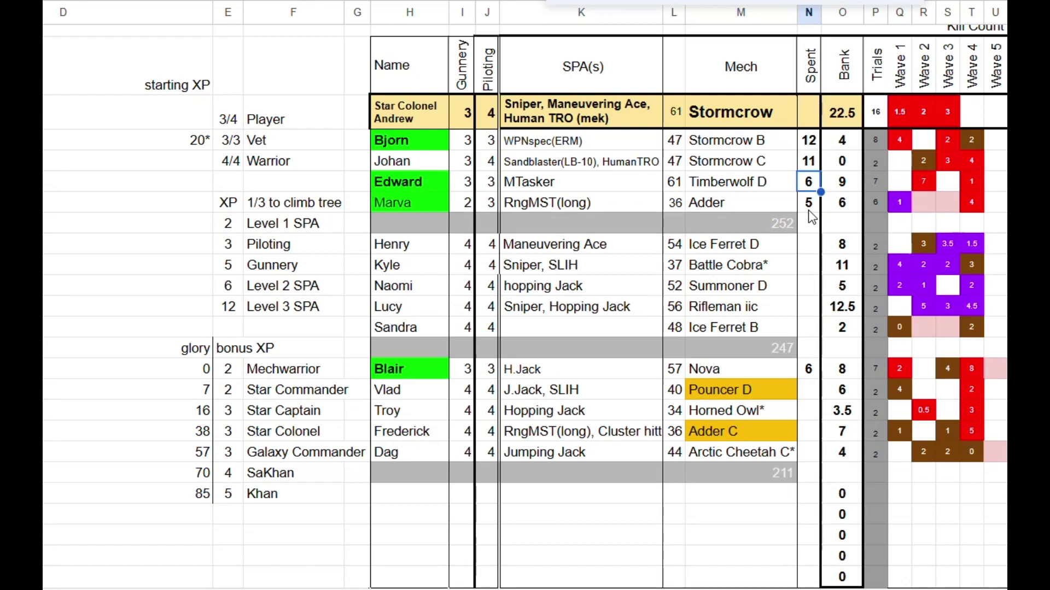
Enter 6 as the Spent XP of the Ice Ferret D pilot in the second group and check the Bank value.
key("Down")
key("Down")
key("Down")
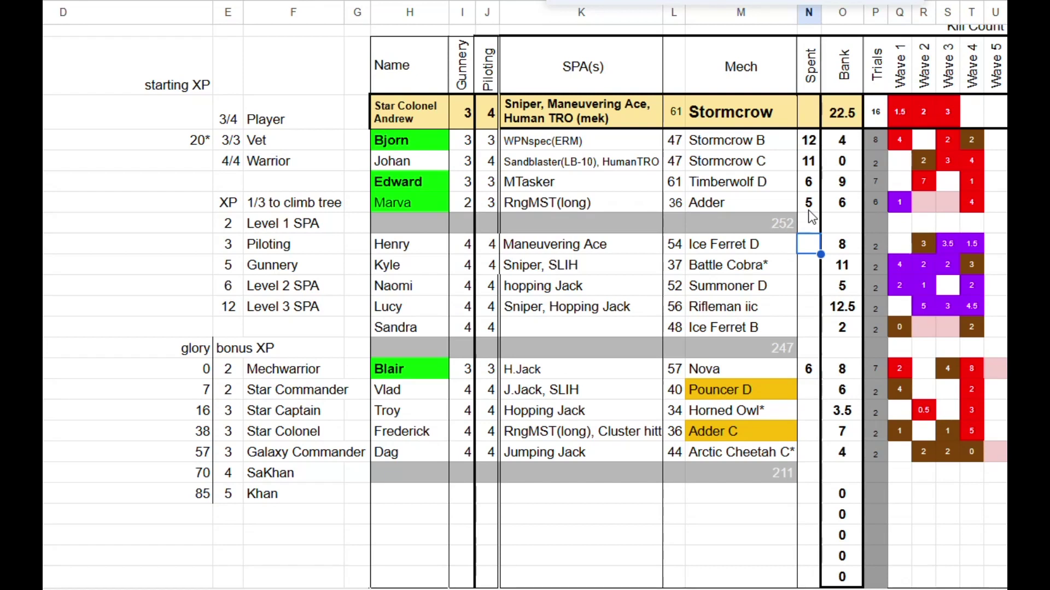
key("Left")
key("Left")
key("Left")
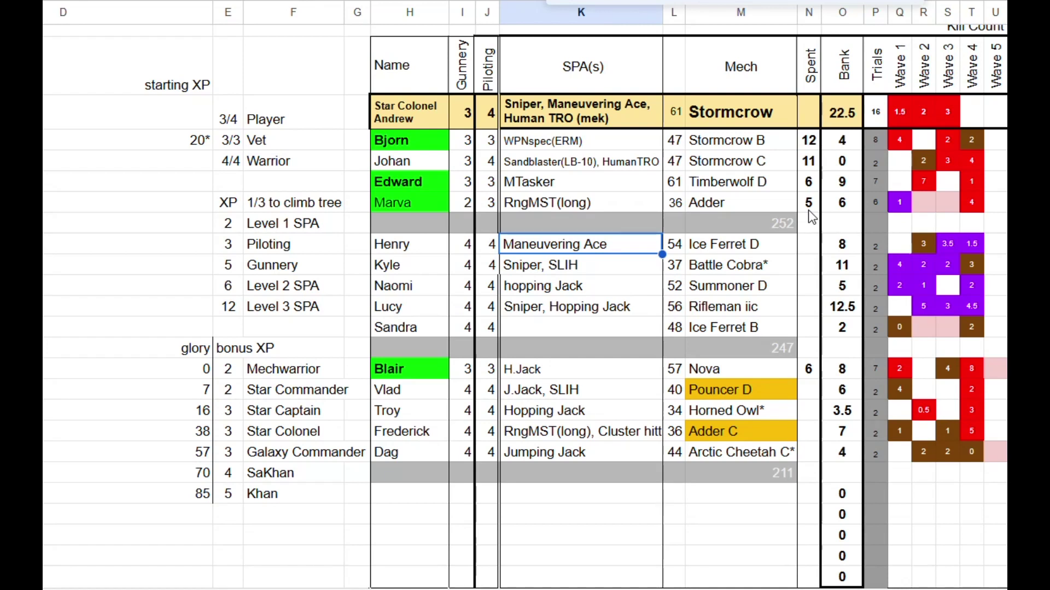
key("Right")
key("Right")
key("Right")
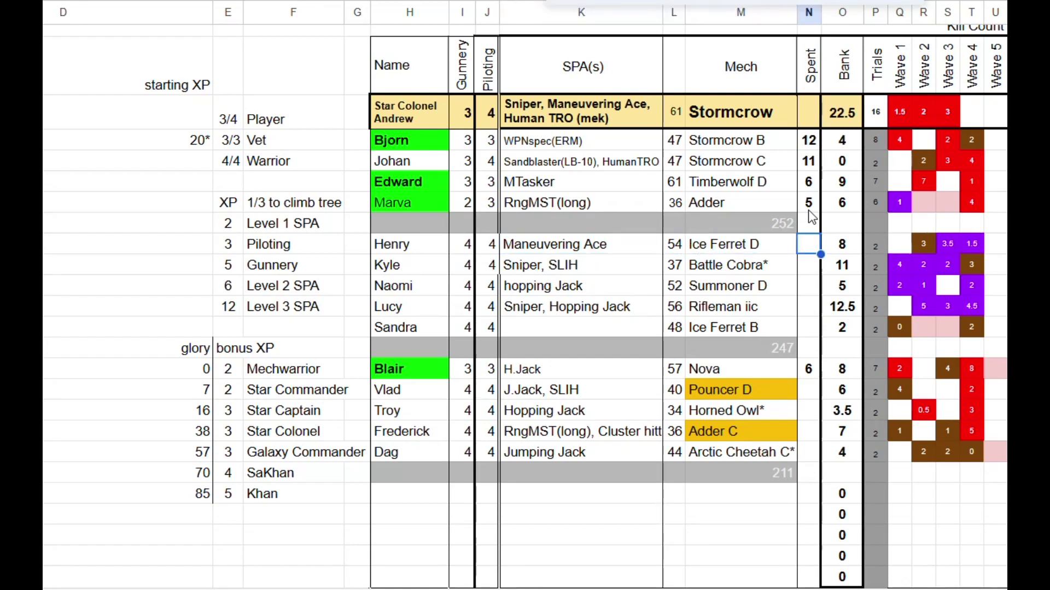
type("6")
key("Return")
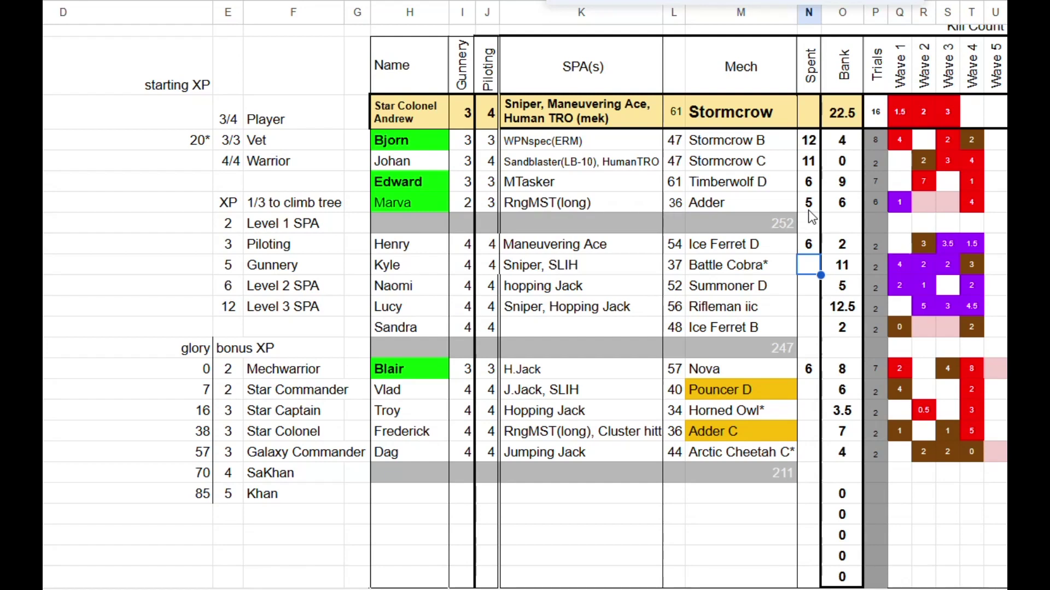
key("Up")
key("Right")
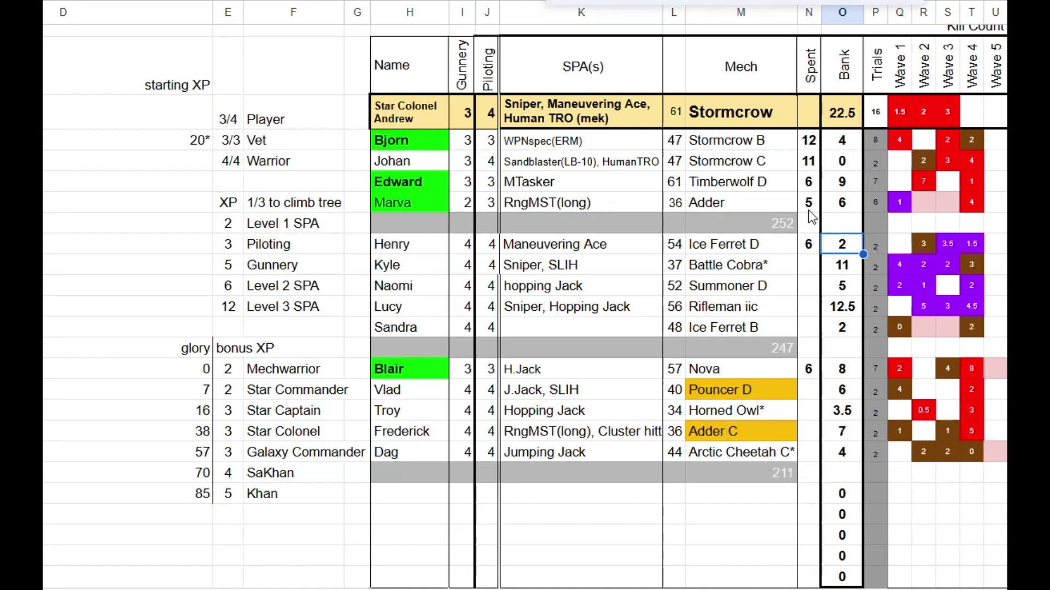
Review the Ice Ferret D pilot's row across Gunnery, Piloting, SPAs and Mech.
key("Left")
key("Left")
key("Left")
key("Left")
key("Left")
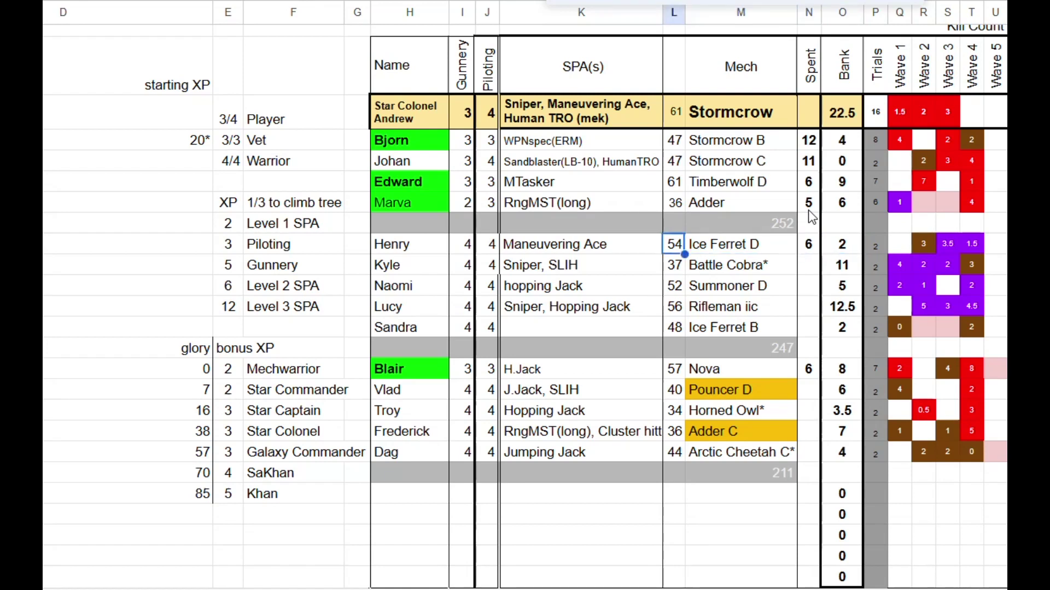
key("Left")
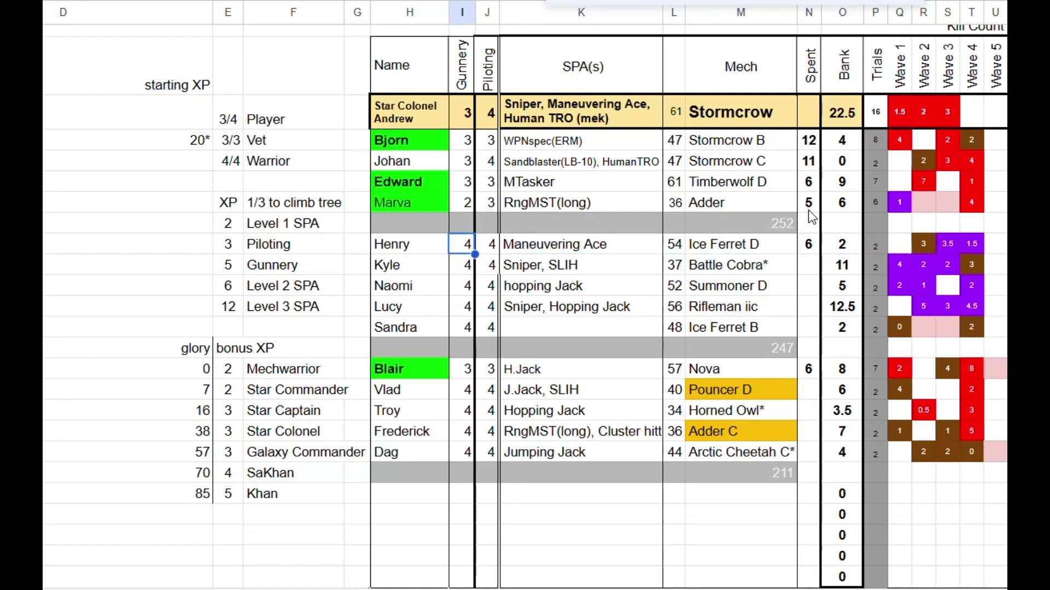
key("Right")
key("Right")
key("Right")
key("Right")
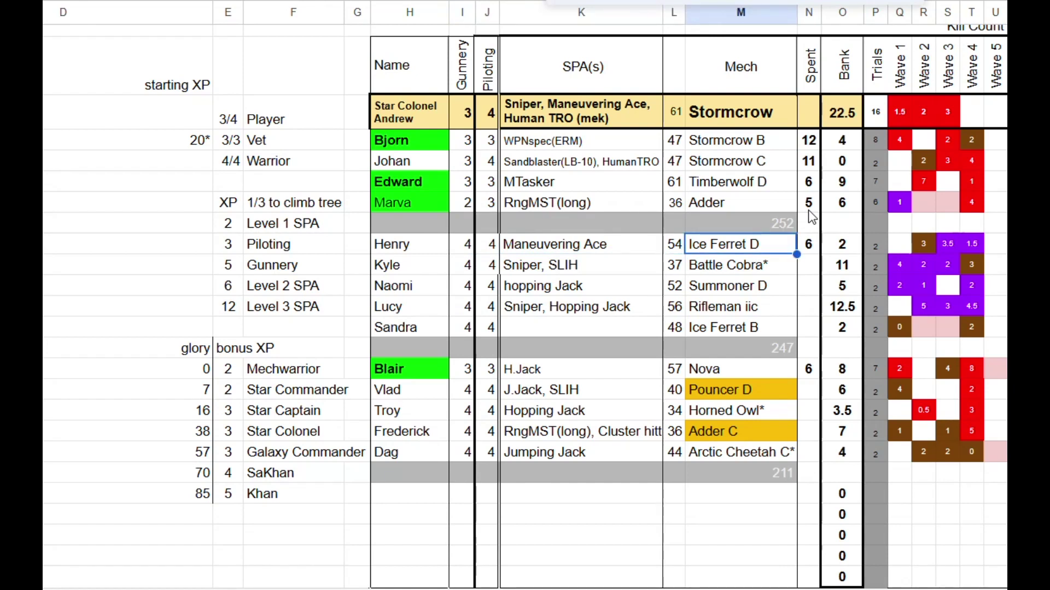
key("Left")
key("Left")
Set the Battle Cobra pilot's Gunnery to 3 and enter 5 as the Spent XP.
key("Down")
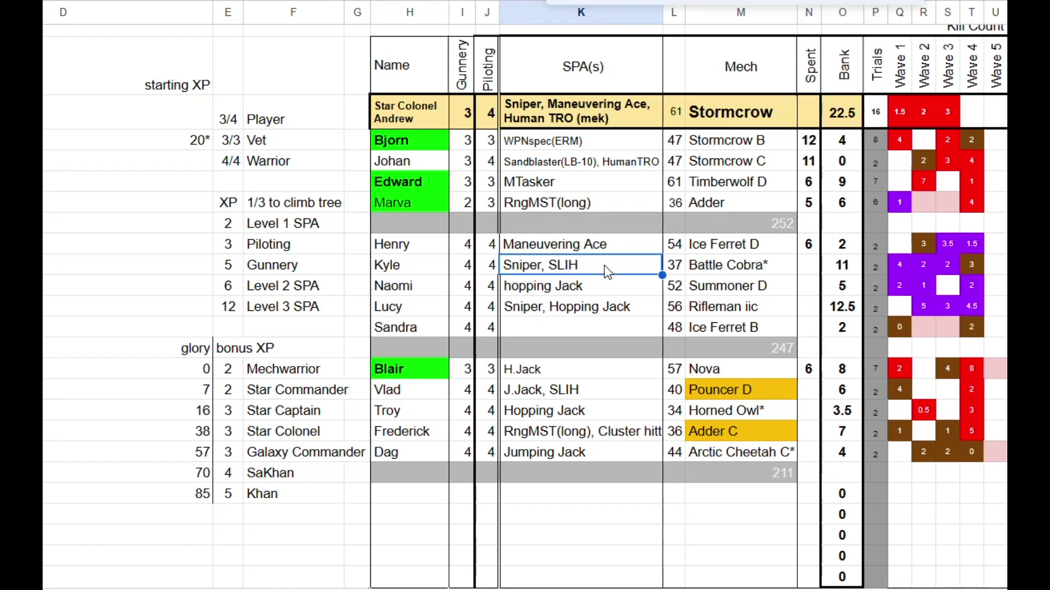
key("Left")
key("Left")
type("3")
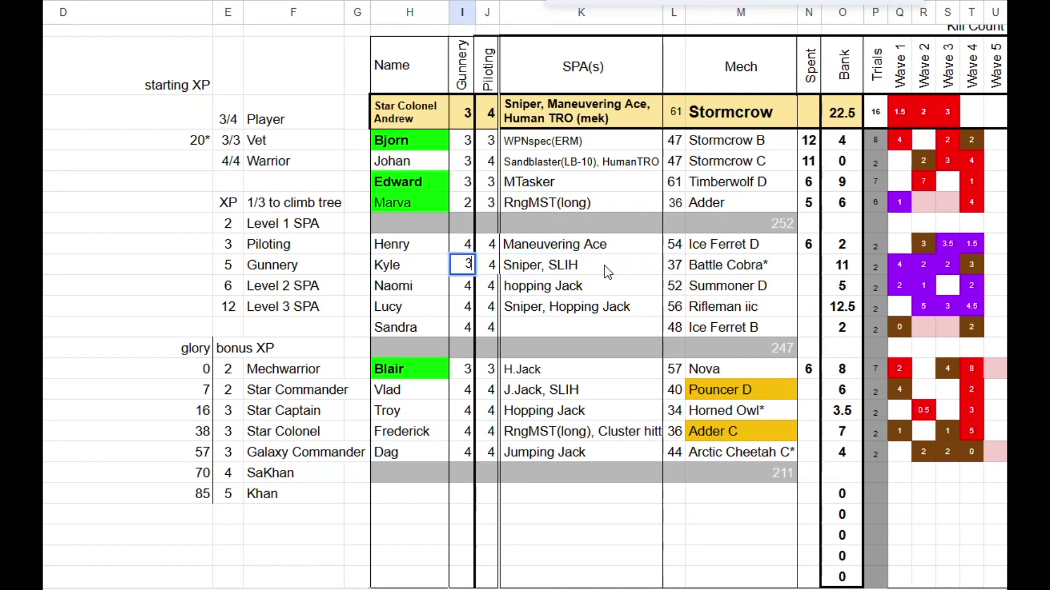
key("Right")
key("Right")
key("Right")
key("Right")
key("Right")
type("5")
key("Return")
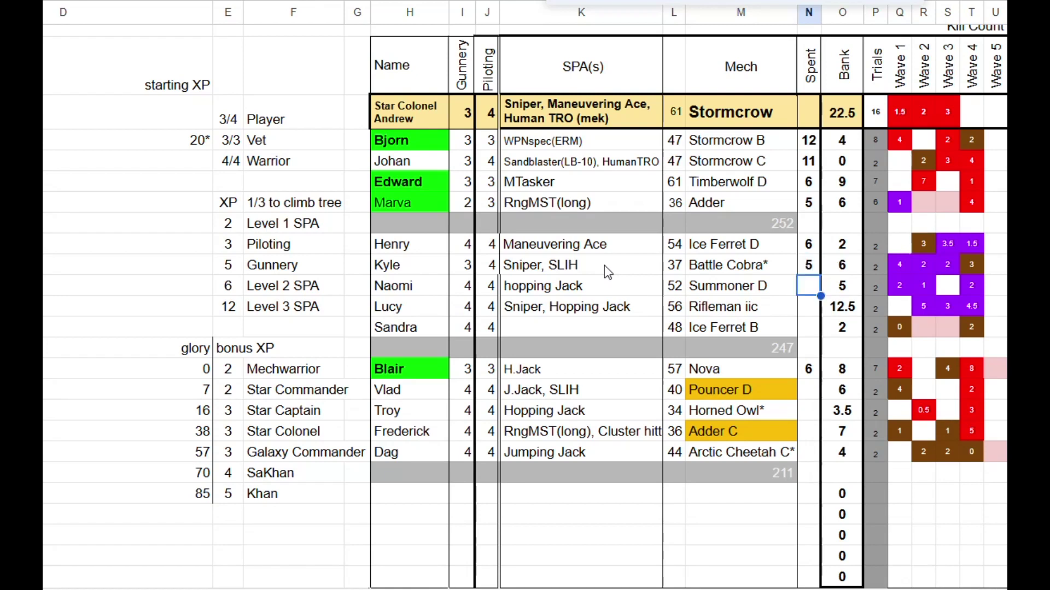
Review the Battle Cobra pilot's Gunnery and Piloting skills and the remaining Bank value.
key("Up")
key("Left")
key("Left")
key("Left")
key("Left")
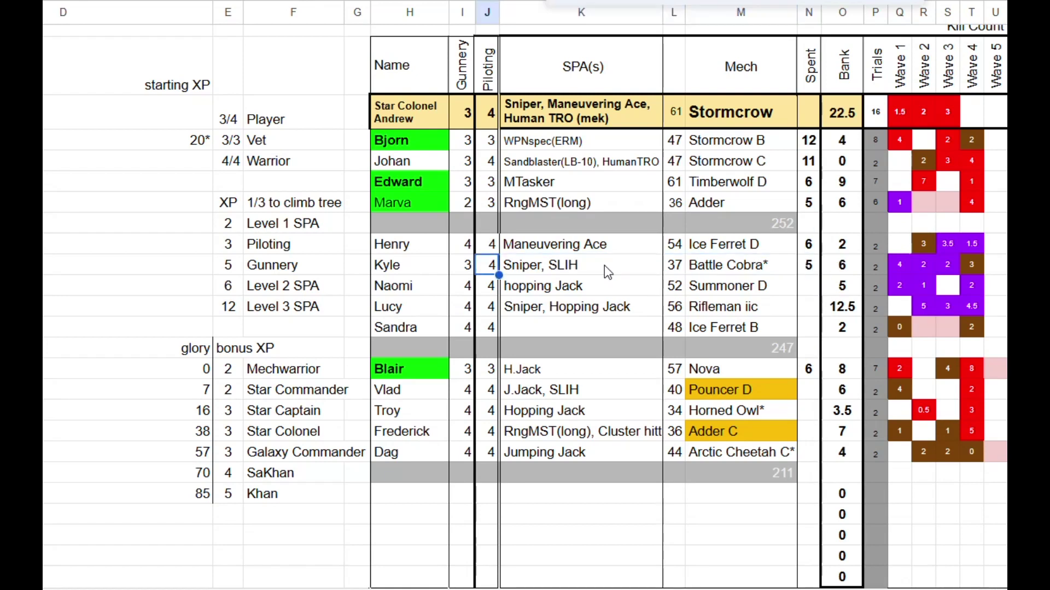
key("Left")
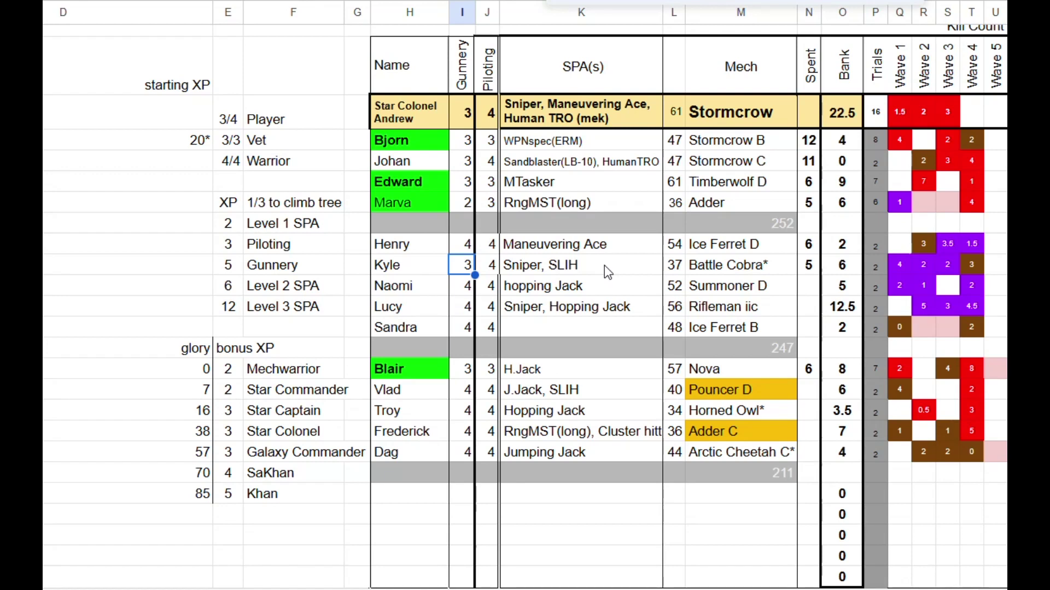
key("Right")
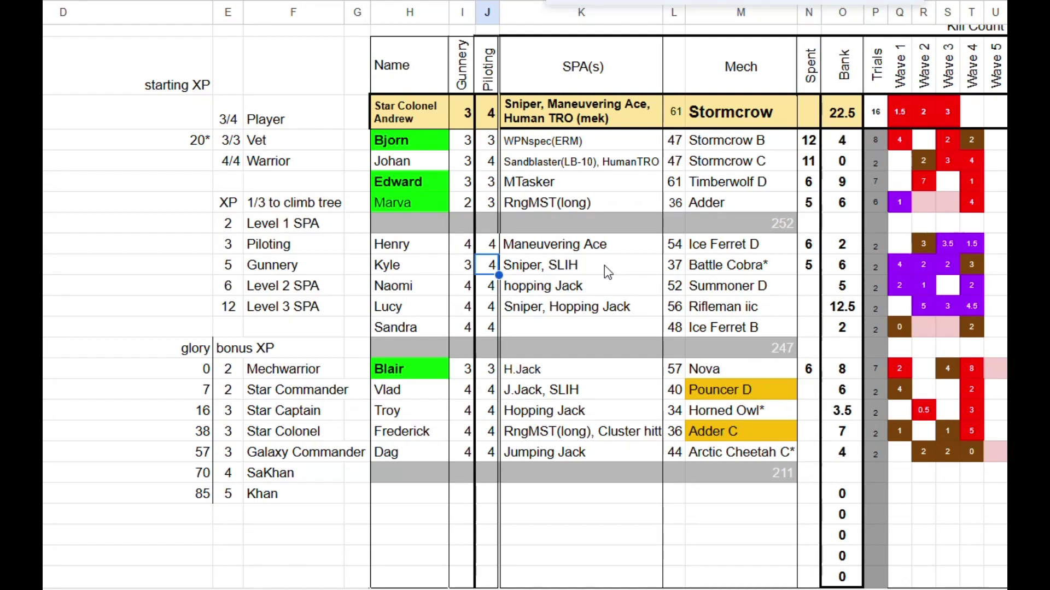
key("Left")
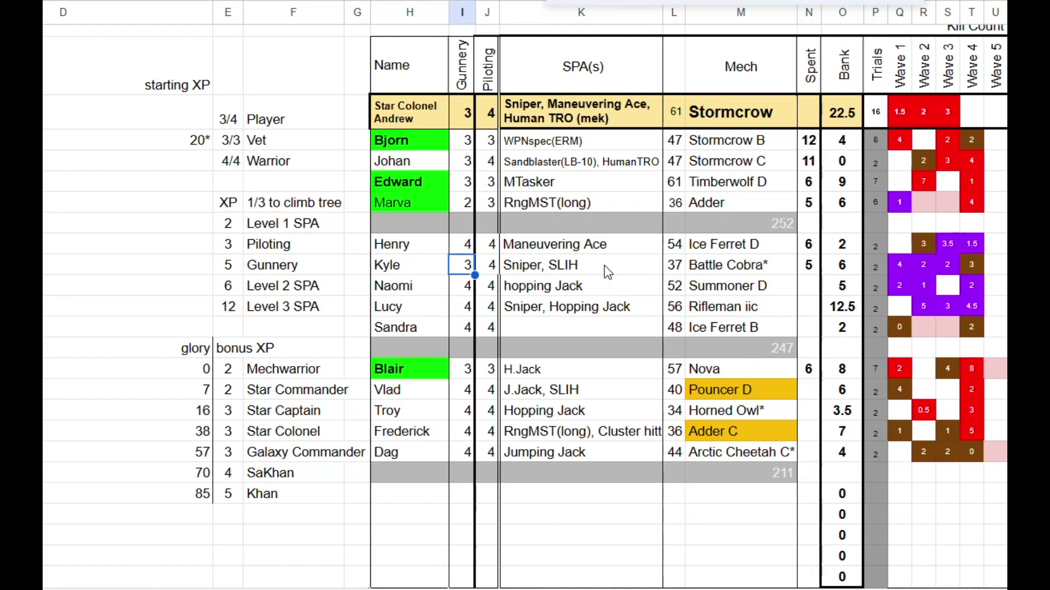
key("Right")
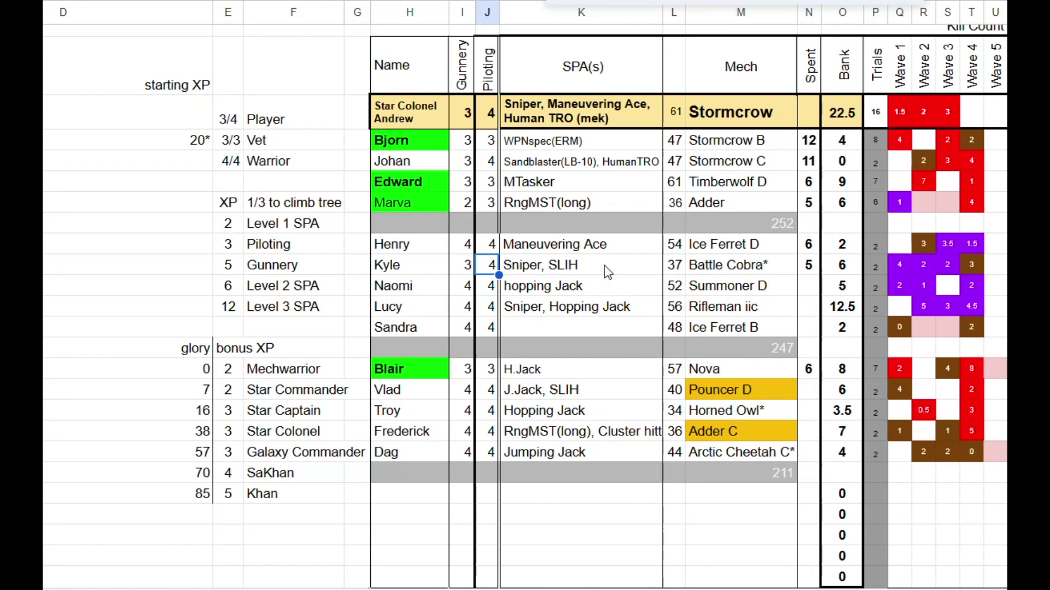
key("Right")
key("Right")
key("Right")
key("Right")
key("Right")
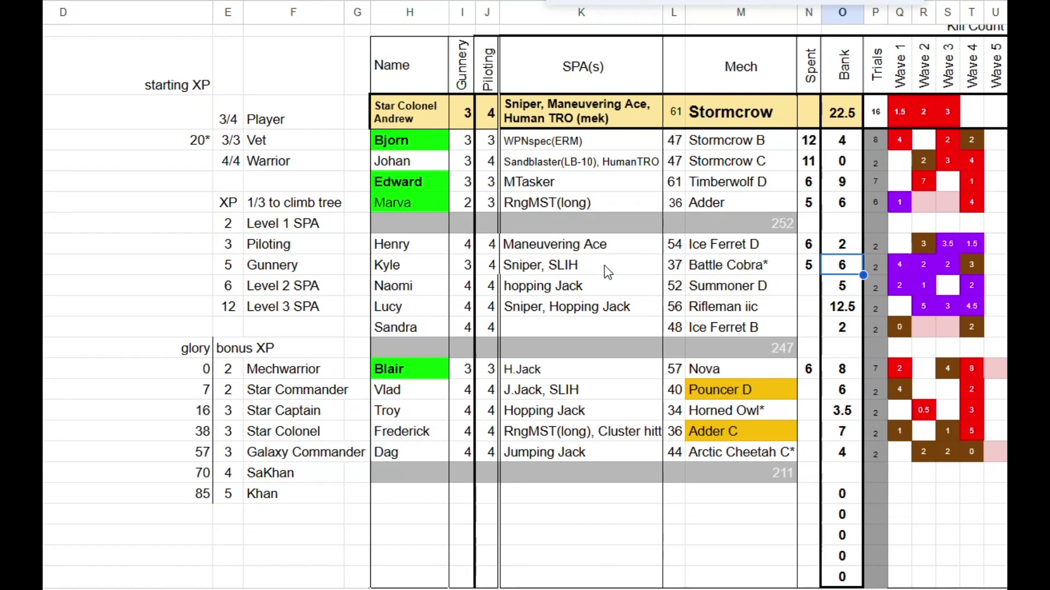
Examine the Trials and Bank cells from the Stormcrow B pilot down to the Ice Ferret D pilot.
left_click(873, 140)
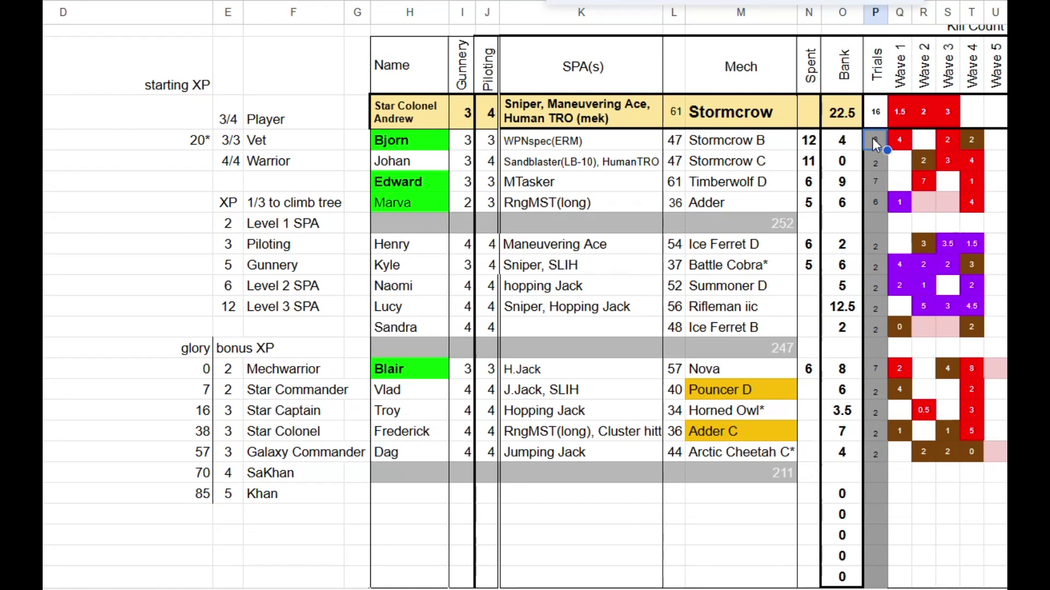
key("Left")
key("Right")
key("Left")
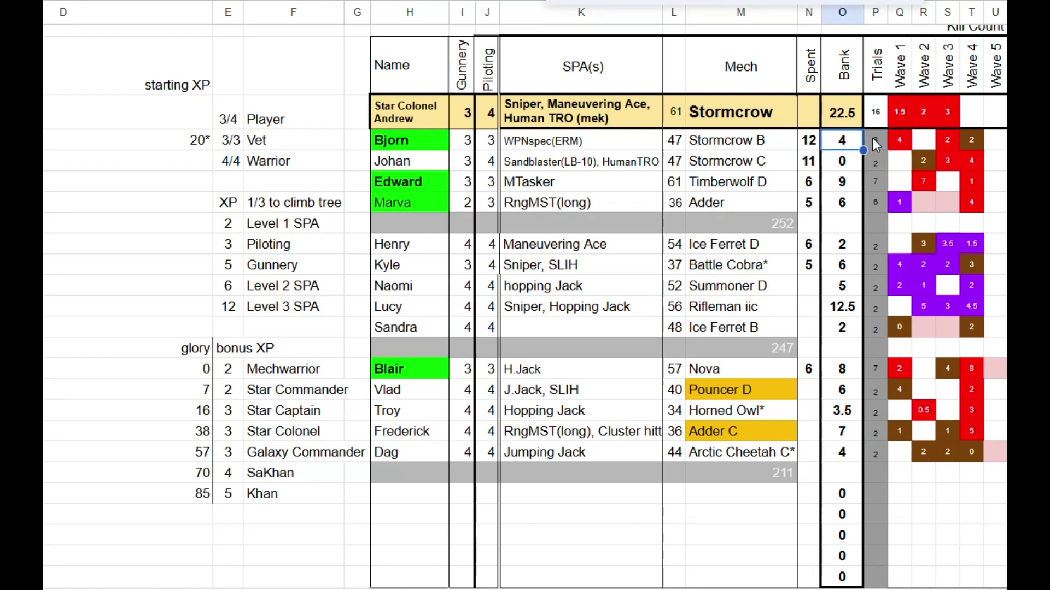
key("Down")
key("Down")
key("Down")
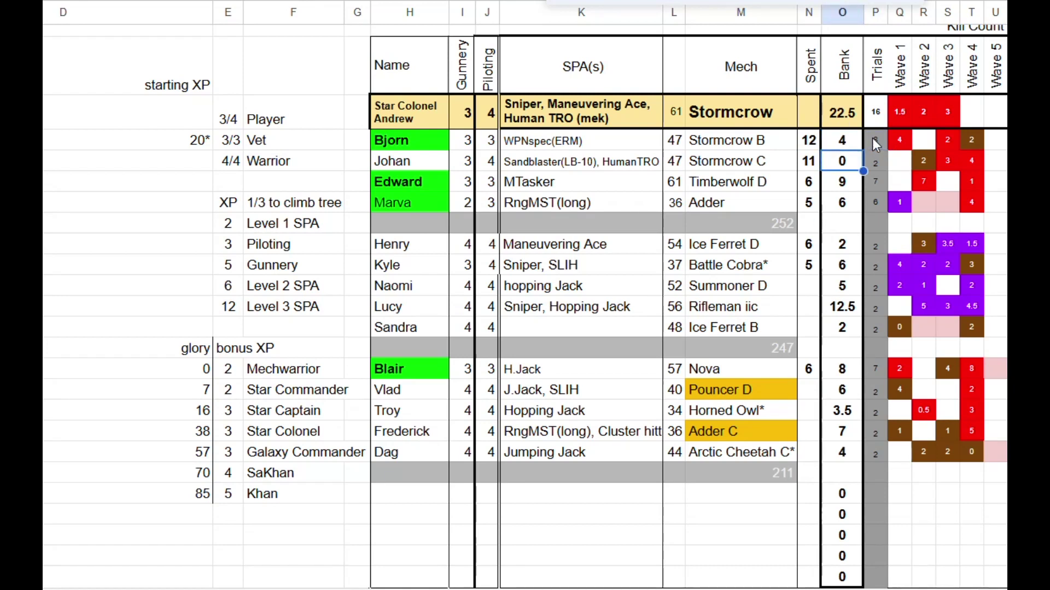
key("Down")
key("Down")
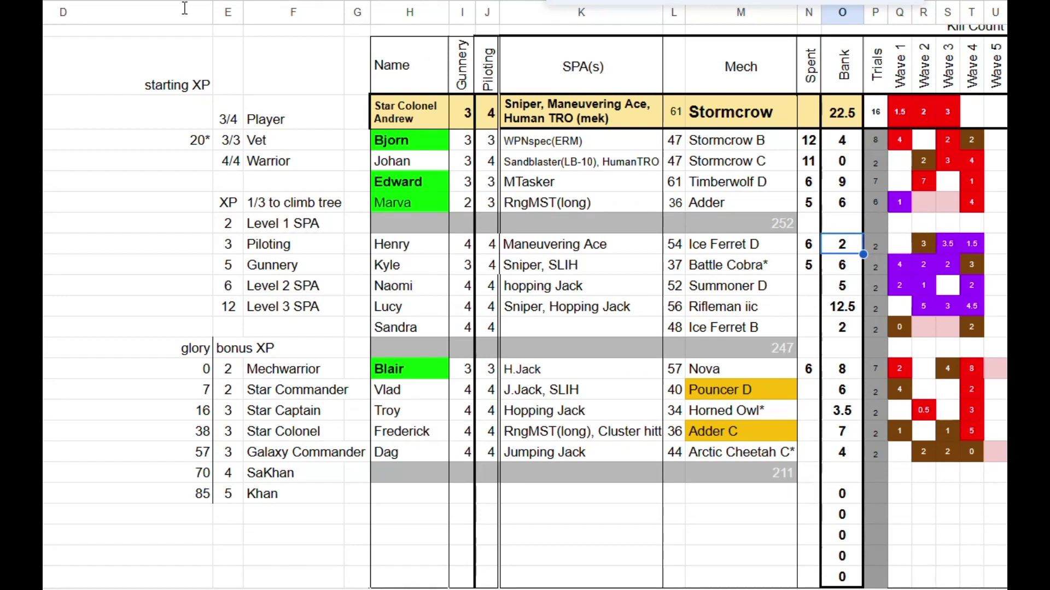
Include the Trials XP in the Ice Ferret D pilot's Bank by changing its formula to =sum(p62:Z62)-N62.
key("Return")
key("BackSpace")
type("p62:Z62)-N62")
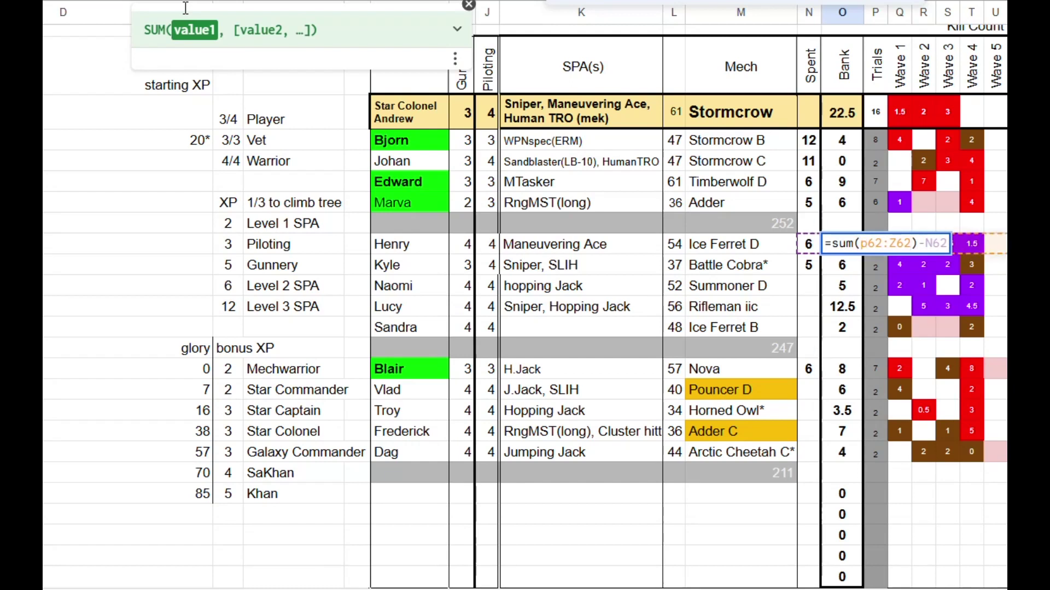
key("Return")
key("Right")
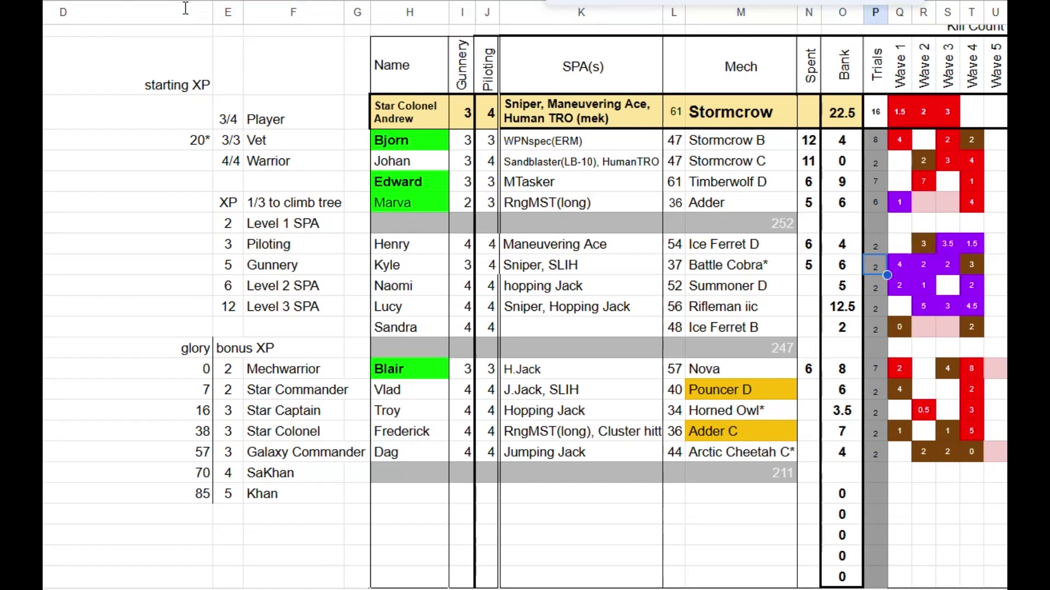
key("Left")
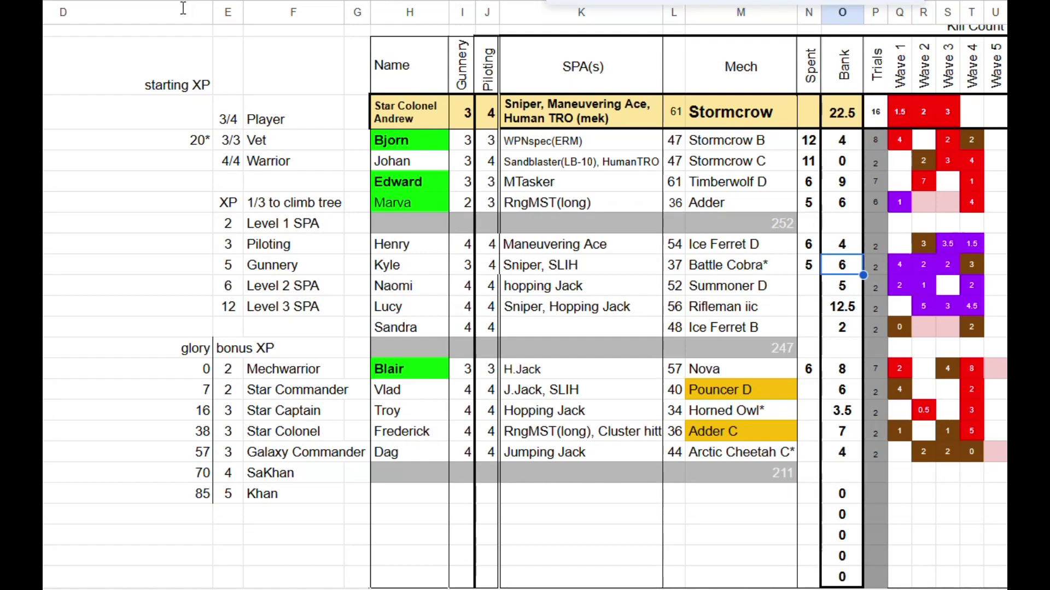
Change the Battle Cobra pilot's Bank formula to =sum(p63:Z63)-N63 so it counts the Trials XP.
key("Return")
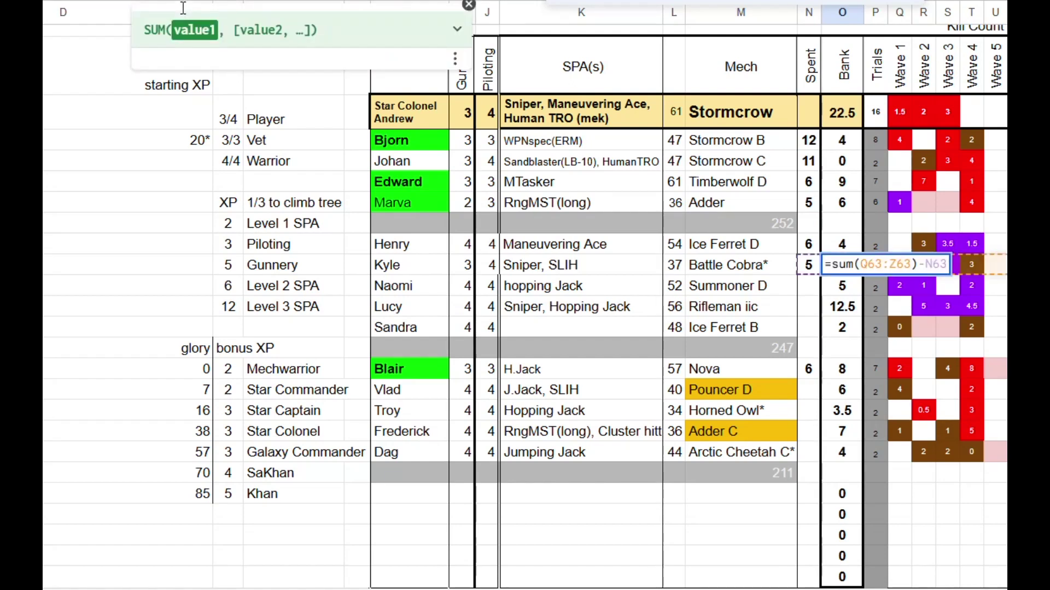
key("Left")
key("Left")
key("Left")
key("Left")
key("Left")
key("Left")
key("Left")
key("Left")
key("Left")
key("Left")
key("Left")
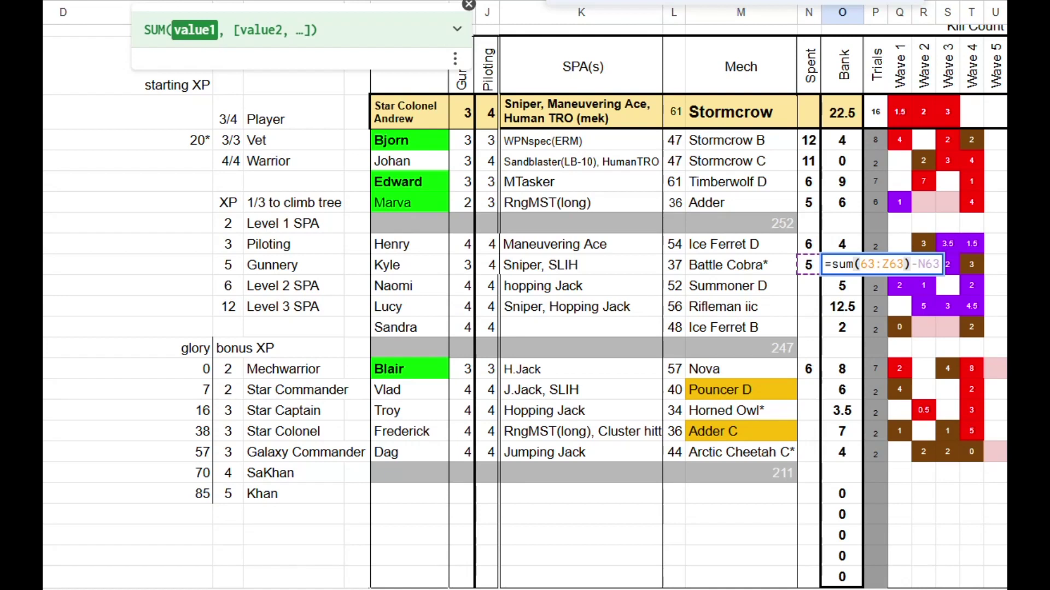
key("BackSpace")
type("p")
key("Return")
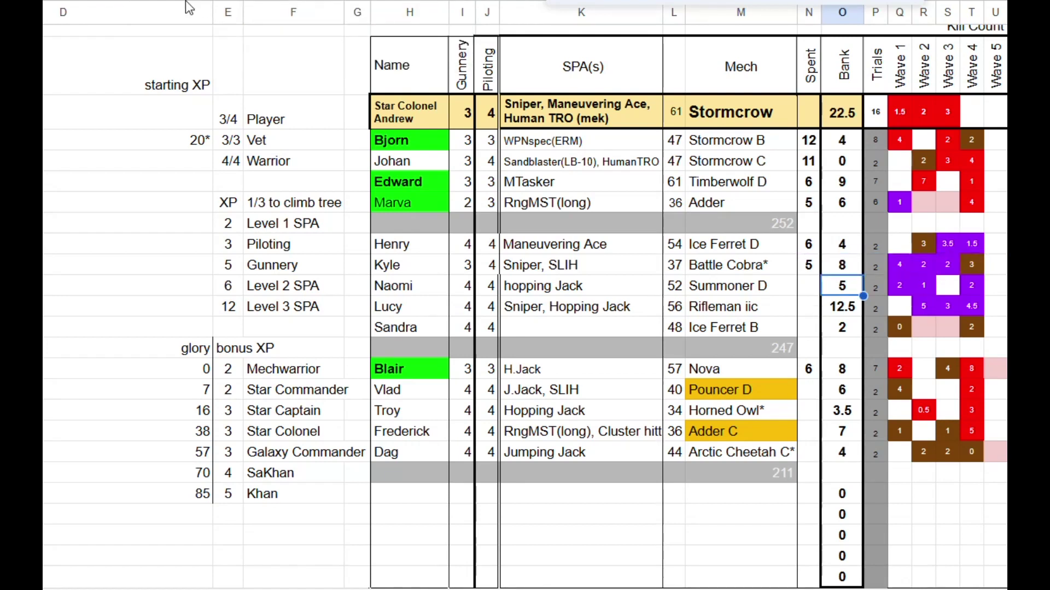
Change the Summoner D pilot's Bank formula to =sum(p64:Z64)-N64 so it counts the Trials XP.
key("F2")
key("Left")
key("Left")
key("Left")
key("Left")
key("Left")
key("Left")
key("Left")
key("Left")
key("Left")
key("Left")
key("Left")
key("BackSpace")
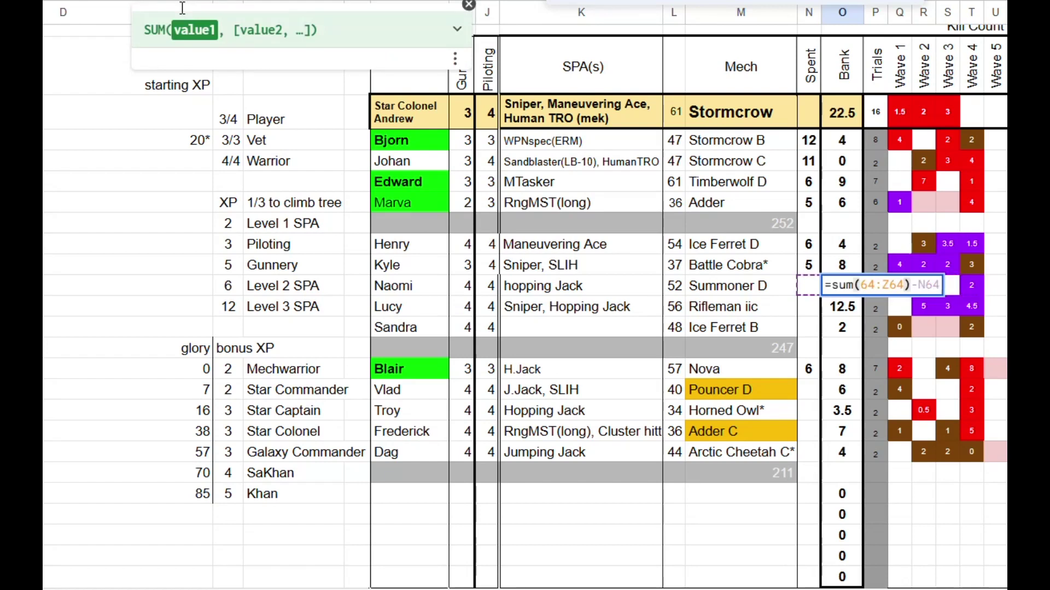
type("p")
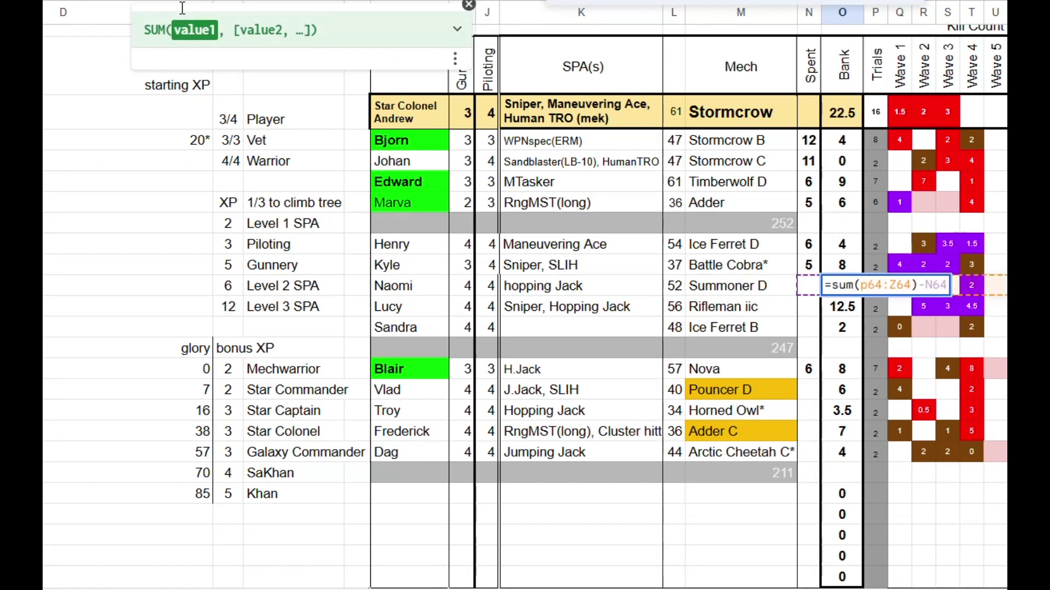
key("Return")
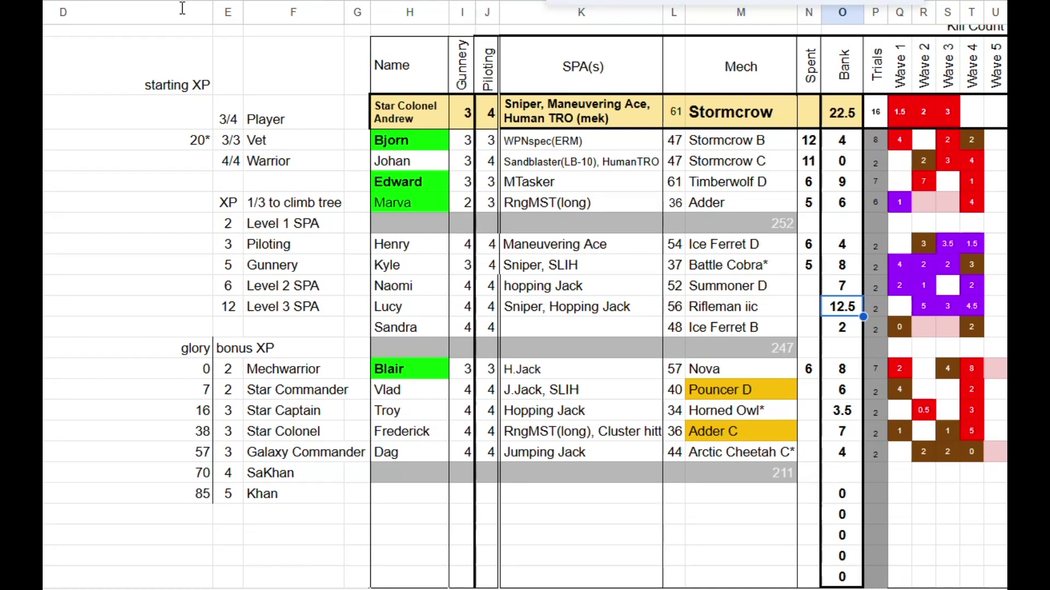
Change the Rifleman iic pilot's Bank formula to =sum(p65:Z65)-N65 to add the Trials XP.
key("F2")
key("BackSpace")
type("p65:Z65)-N65")
key("Return")
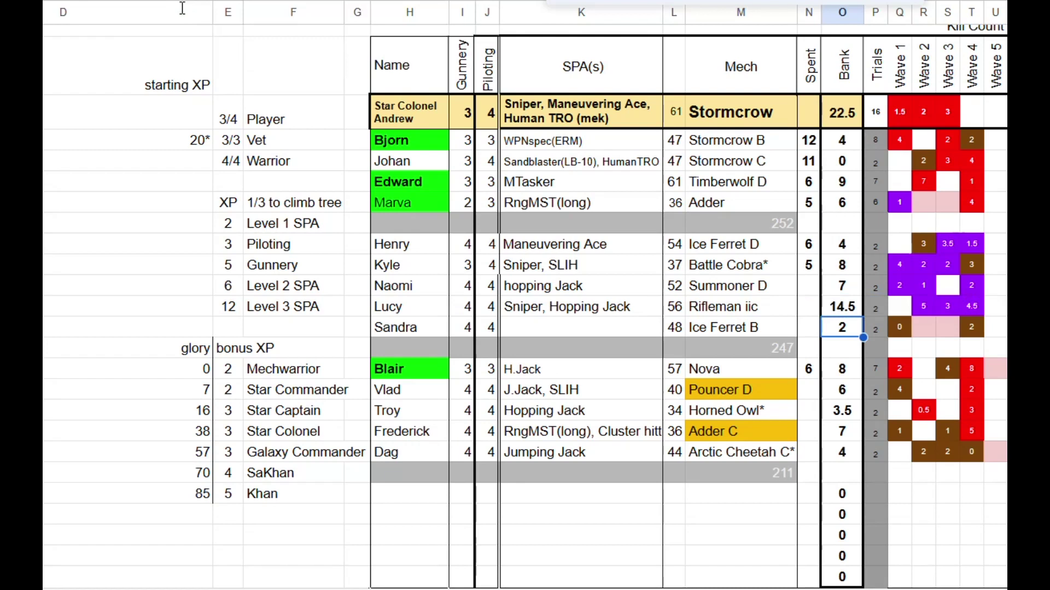
Start the Bank sums at the Trials column for the Nova pilot, =sum(p68:Z68)-N68, and the Pouncer D pilot, =sum(p69:Z69)-N69.
key("Down")
key("Down")
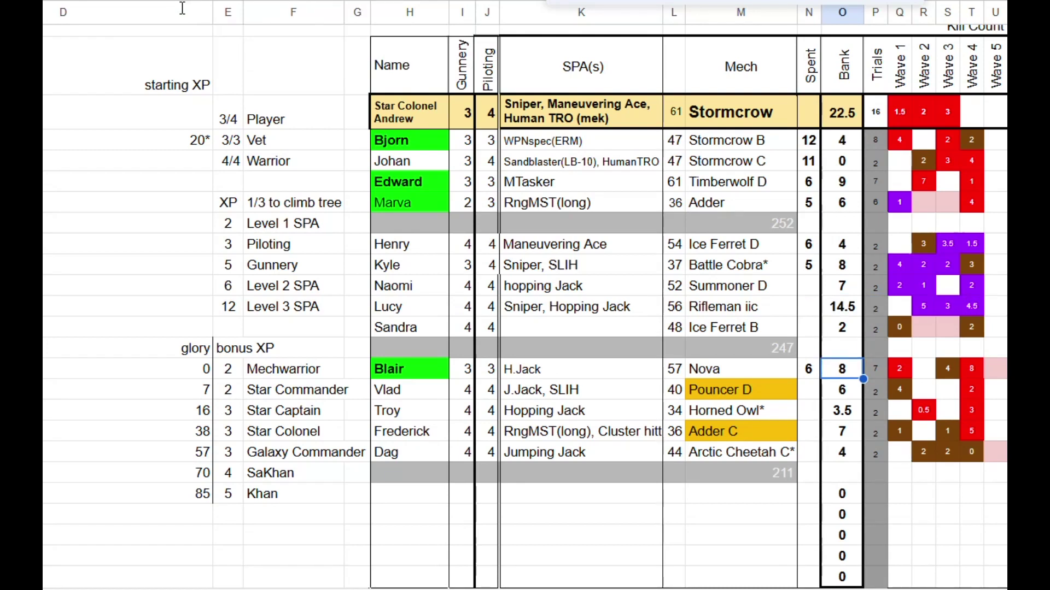
key("F2")
type("p68:Z68)-N68")
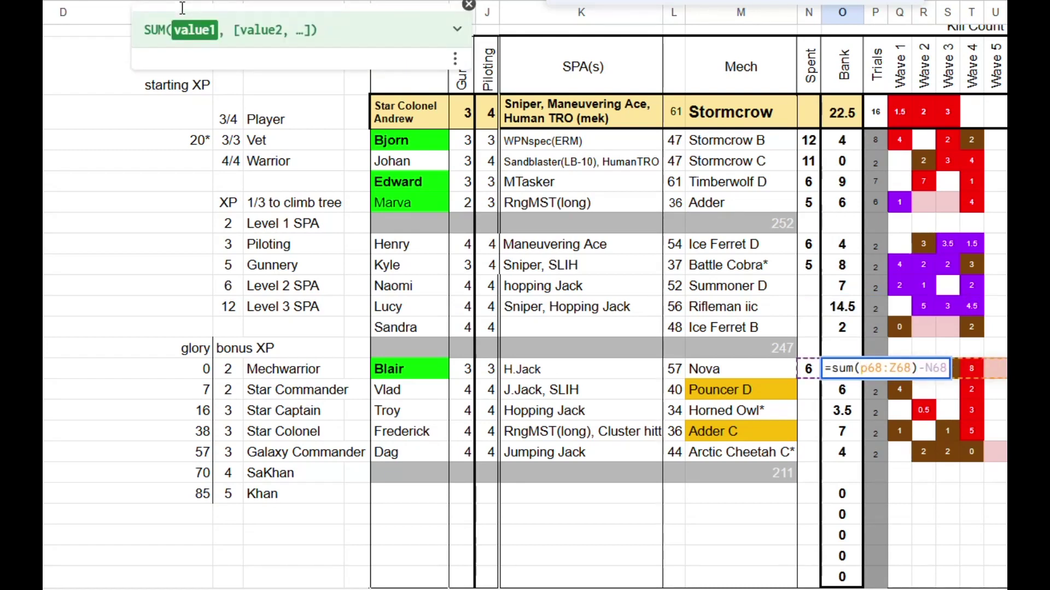
key("Return")
key("Down")
key("Up")
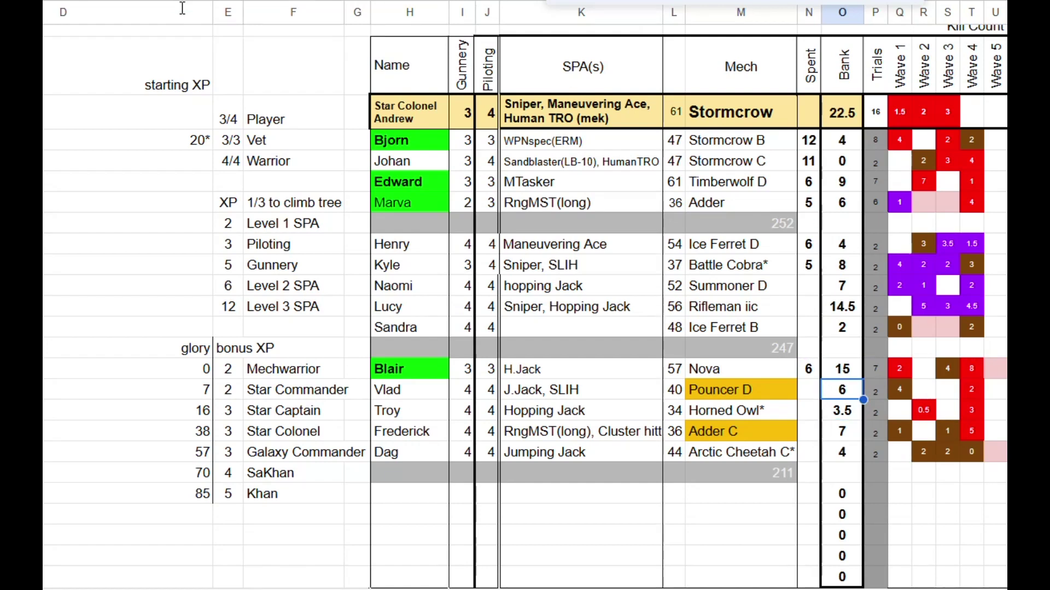
key("F2")
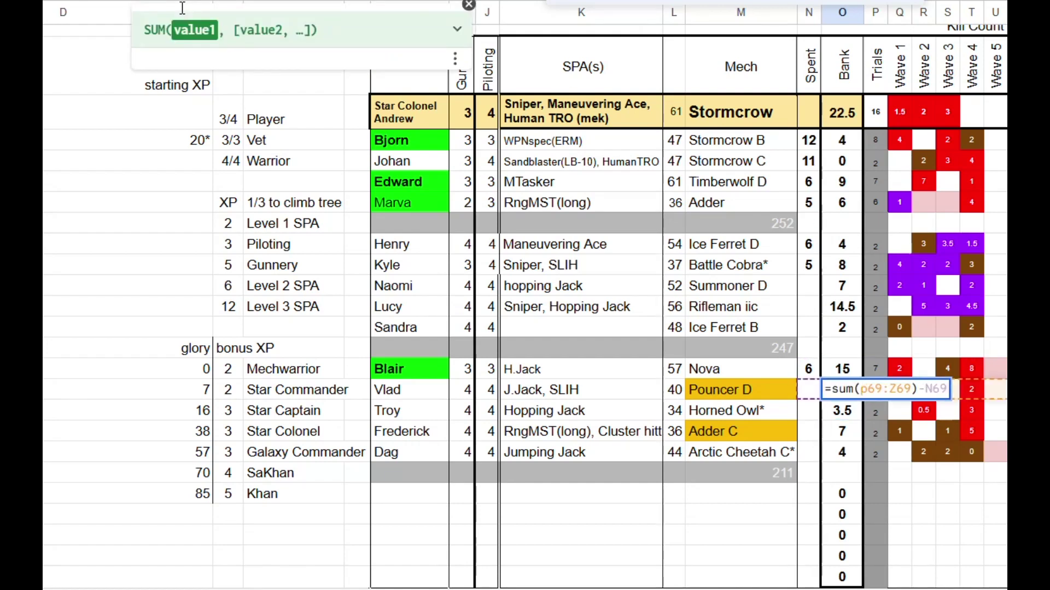
key("Return")
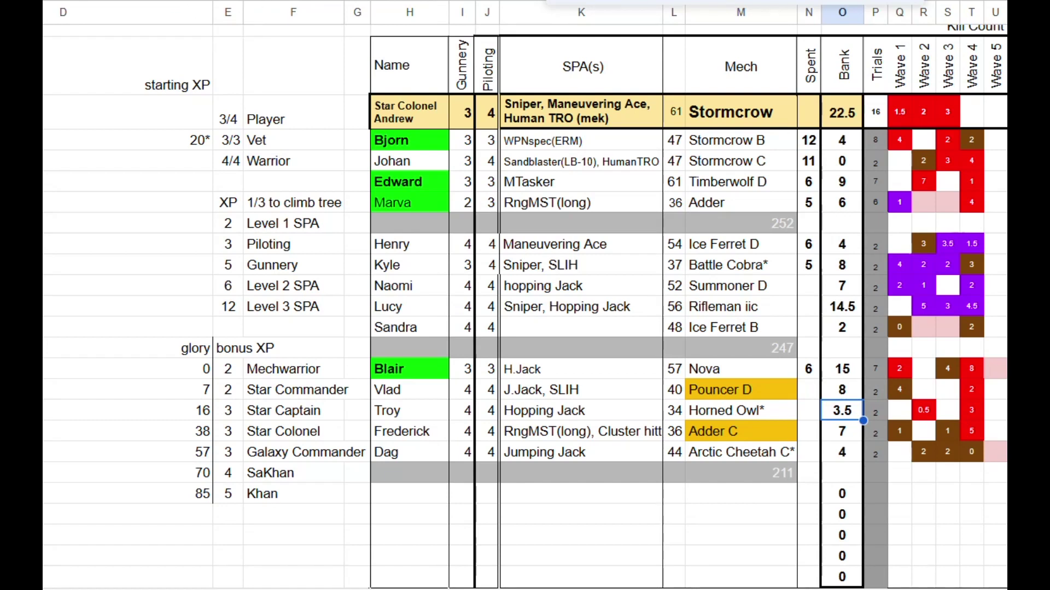
Change the Horned Owl pilot's Bank formula to =sum(p70:Z70)-N70 so it counts the Trials XP.
key("F2")
key("Home")
key("Right")
key("Right")
key("Right")
key("Right")
key("Right")
key("Right")
key("BackSpace")
type("p")
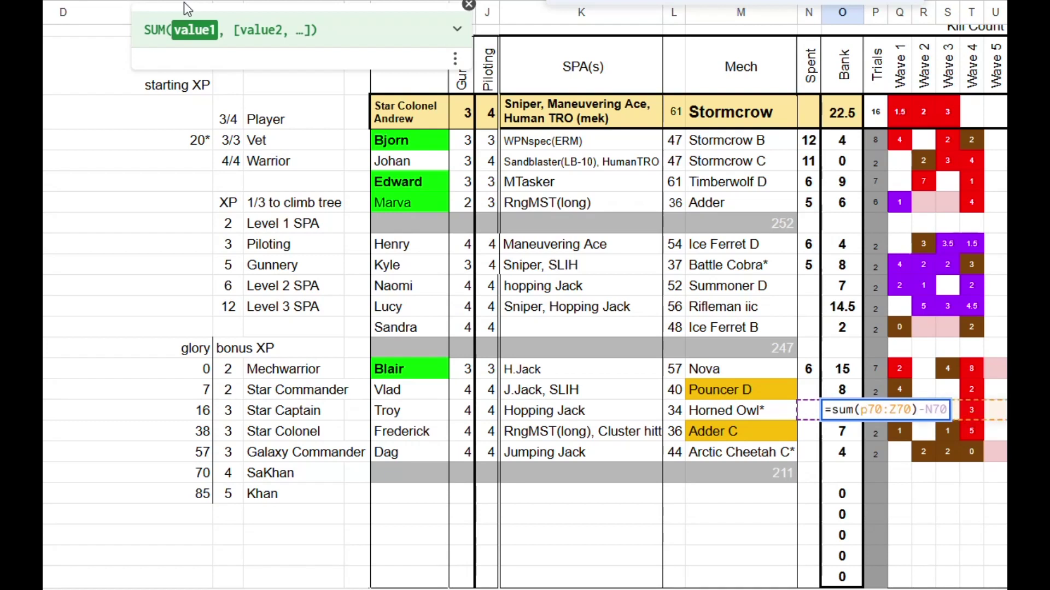
key("Return")
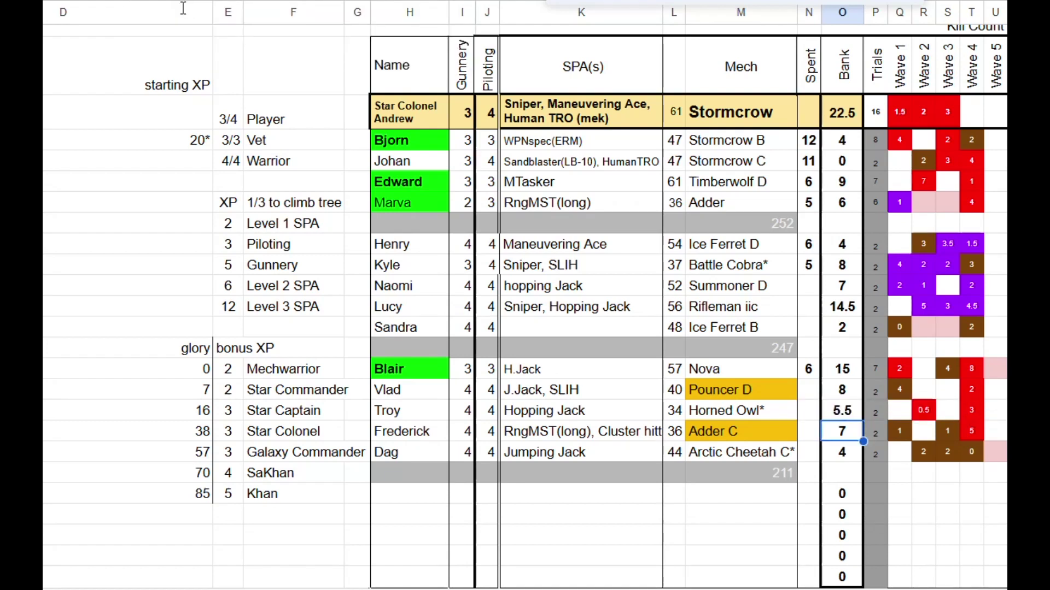
Change the Adder C pilot's Bank formula to =sum(p71:Z71)-N71 so it counts the Trials XP.
key("F2")
key("Home")
key("Right")
key("Right")
key("Right")
key("Right")
key("Right")
key("Right")
key("BackSpace")
type("p")
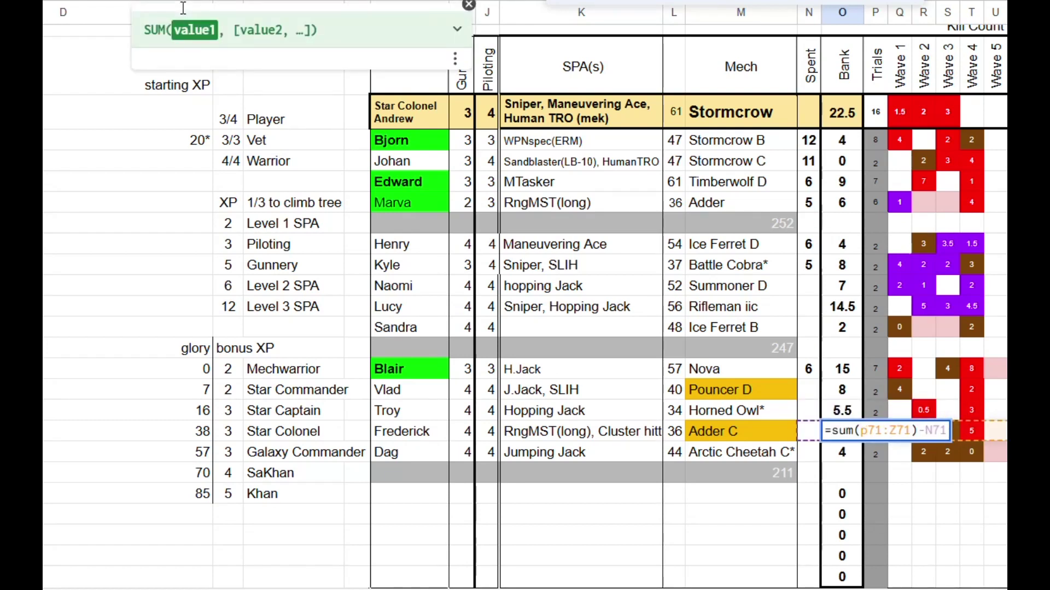
key("Return")
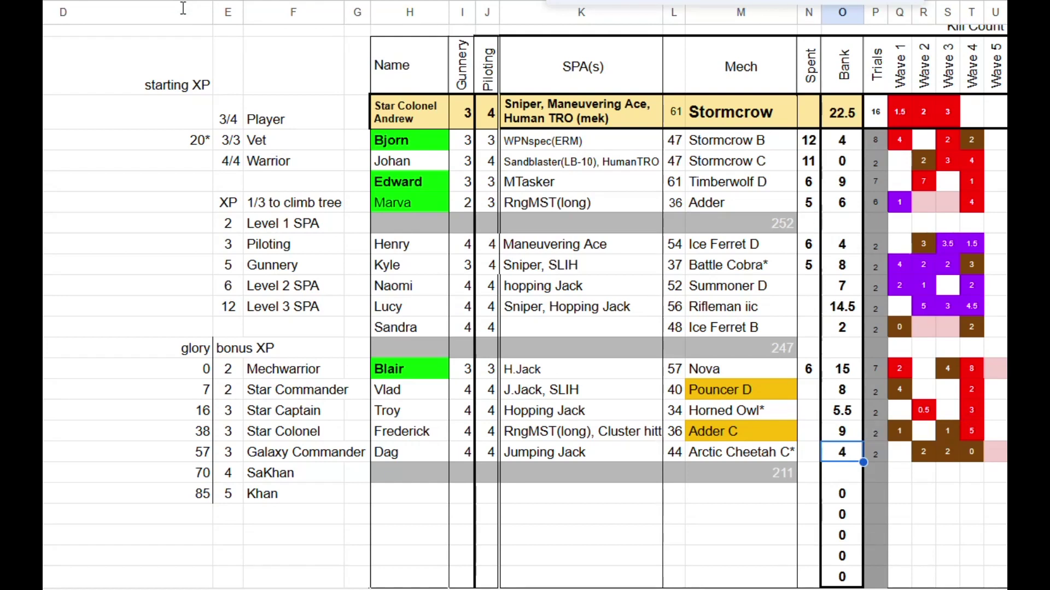
Change the Arctic Cheetah C pilot's Bank formula so its sum starts at column P and includes the Trials XP.
key("F2")
key("Home")
key("Right")
key("Right")
key("Right")
key("Right")
key("Right")
key("Right")
key("BackSpace")
type("p")
key("Return")
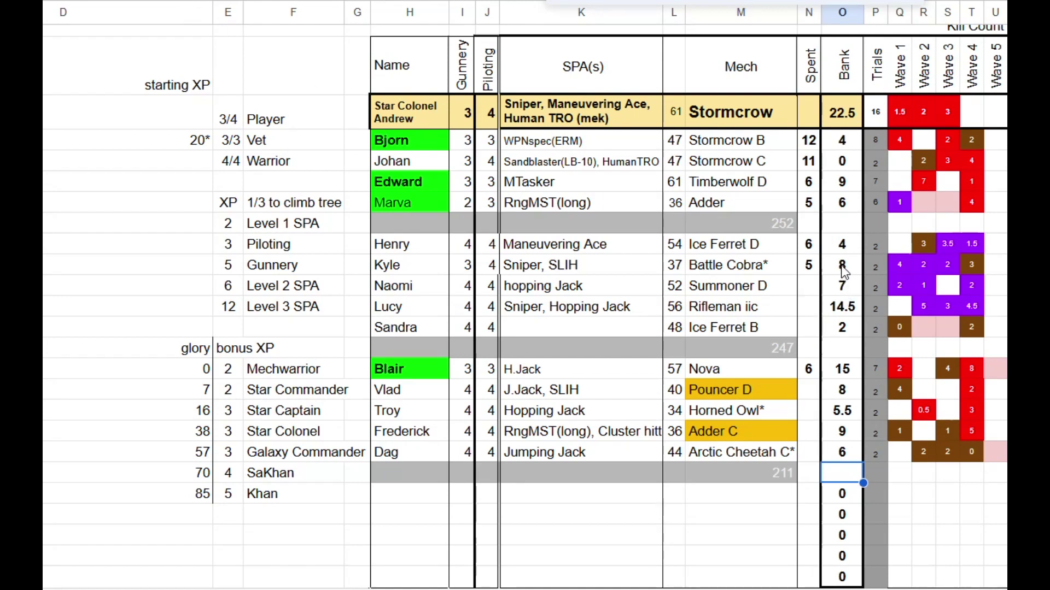
Replace the Battle Cobra pilot's SPAs with GunSpecE.
left_click(626, 268)
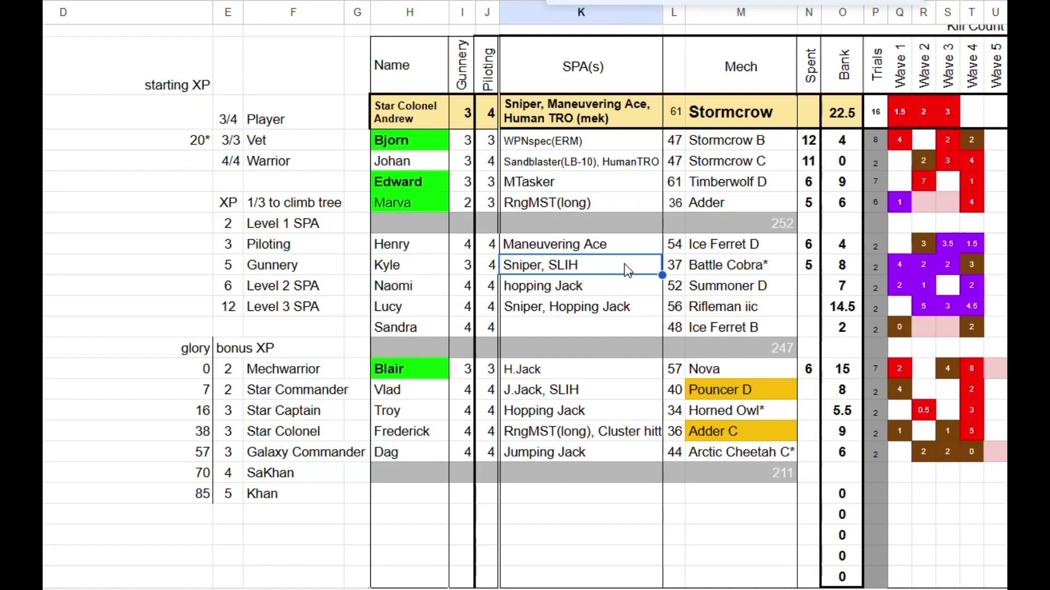
type("Gun")
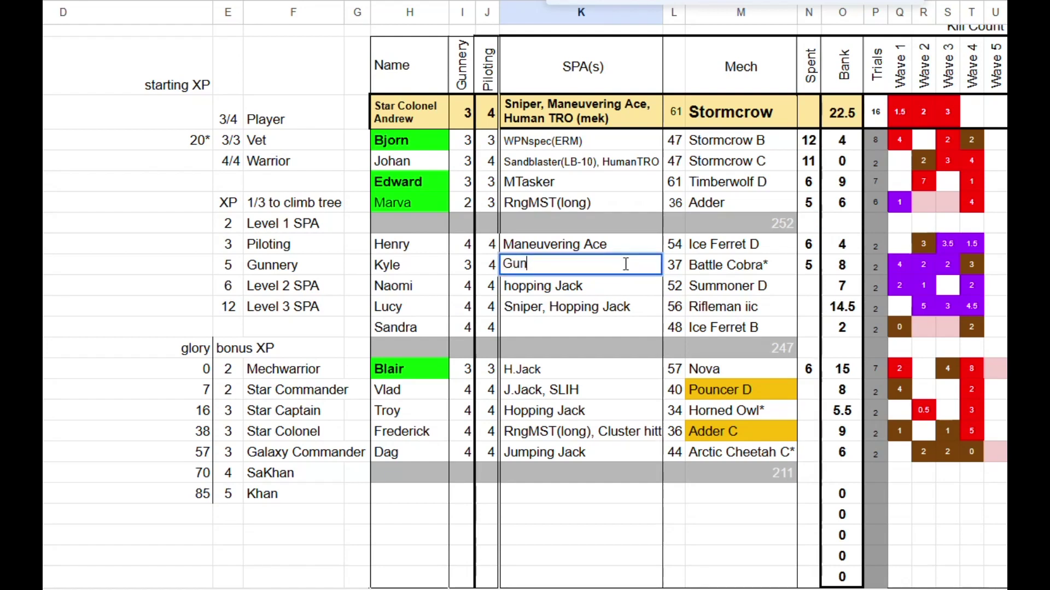
type("SpecE")
key("Return")
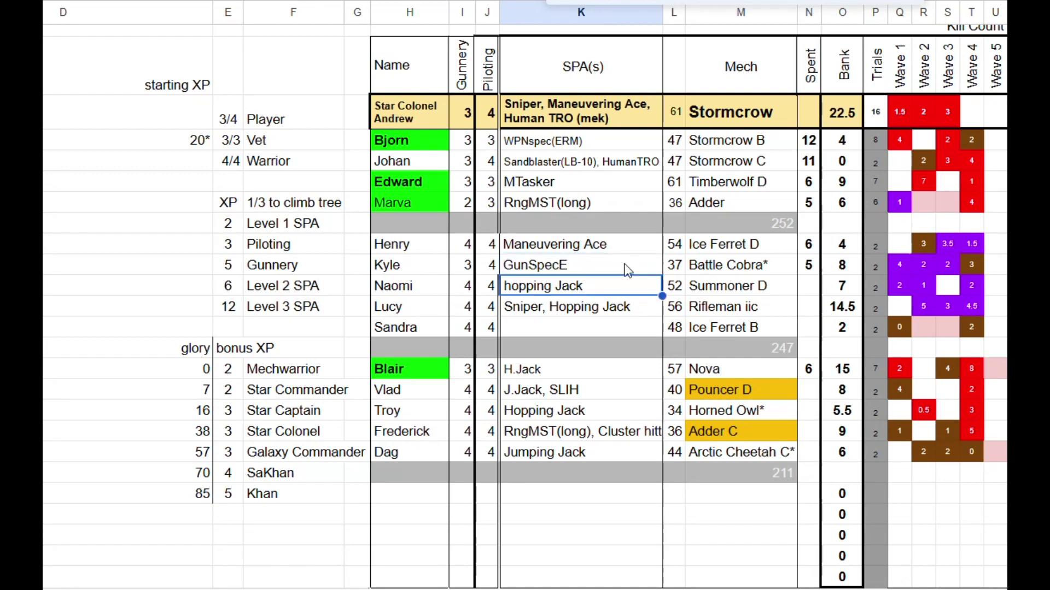
Set the Battle Cobra pilot's spent XP to 13.
key("Right")
key("Up")
key("Up")
key("Right")
key("Right")
key("Down")
type("13")
key("Return")
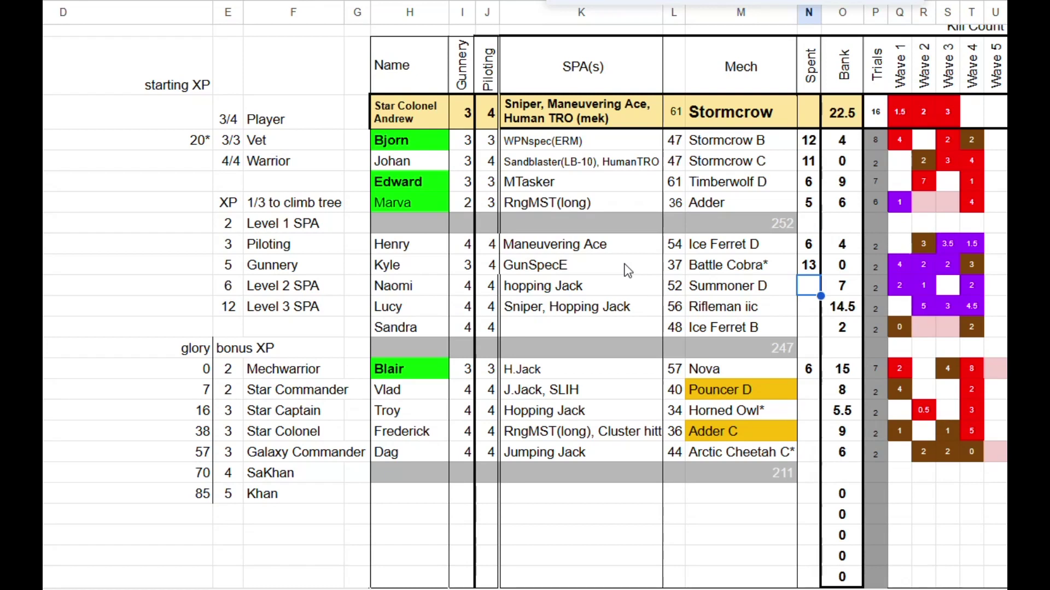
type("6")
key("Left")
key("Left")
key("Left")
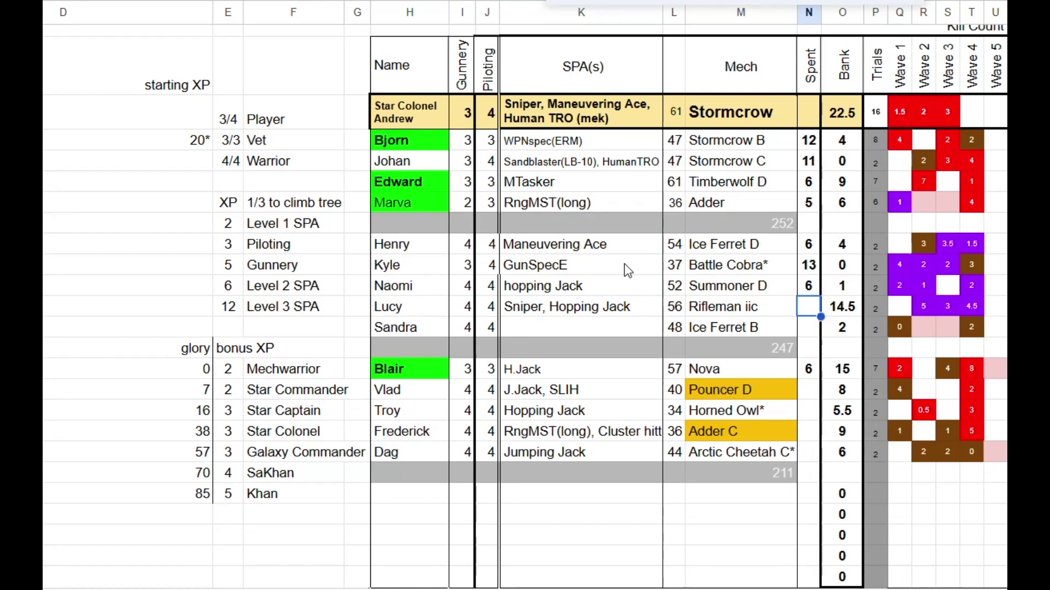
key("Right")
key("Right")
key("Right")
key("Down")
key("Up")
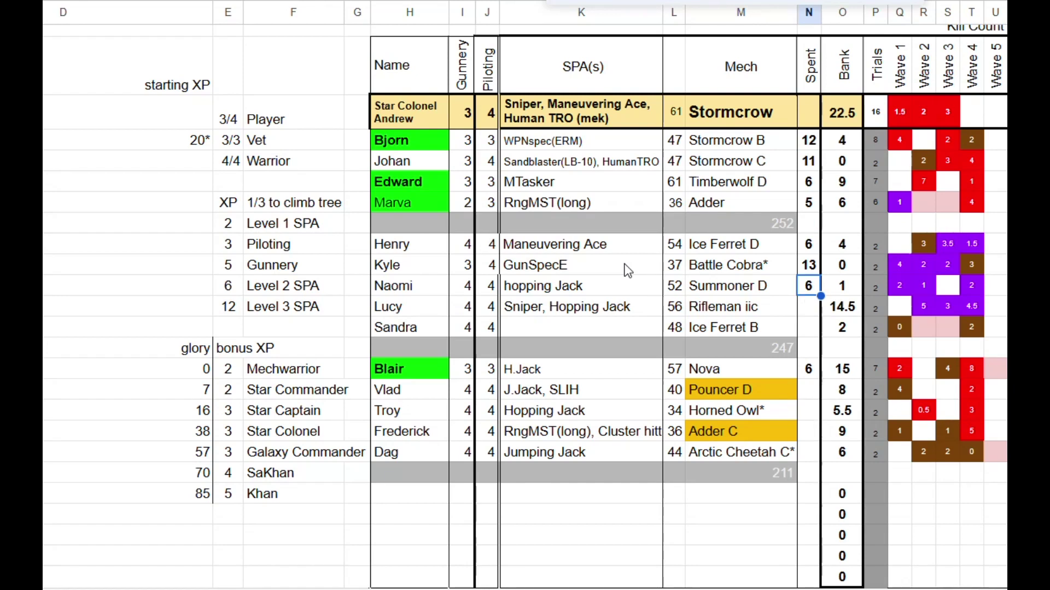
key("Delete")
Clear the Summoner D pilot's SPA and set that pilot's Gunnery to 3.
key("Left")
key("Left")
key("Left")
key("Left")
key("Right")
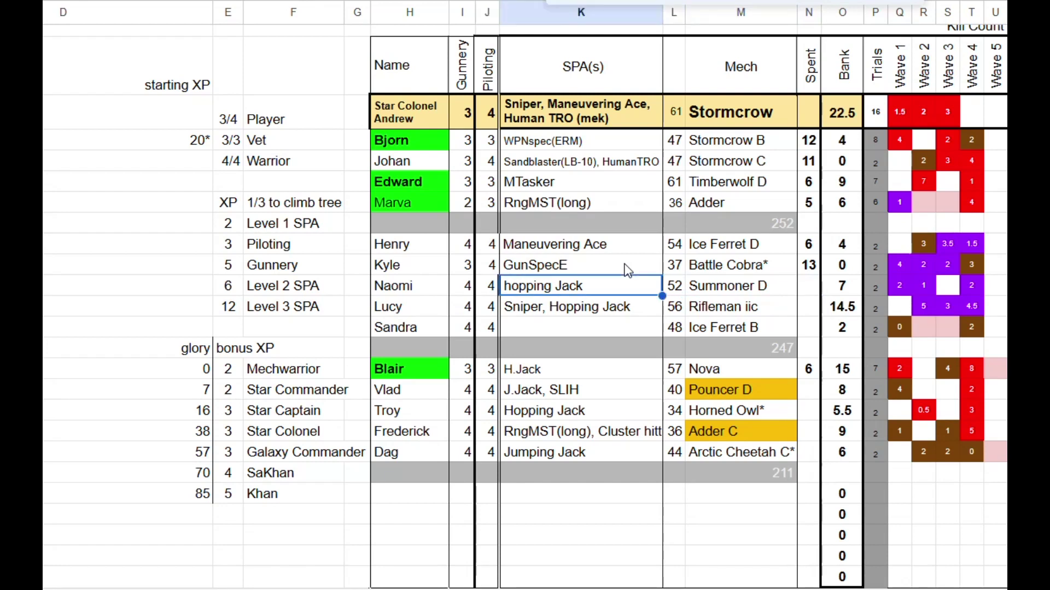
key("Delete")
key("Left")
key("Left")
type("3")
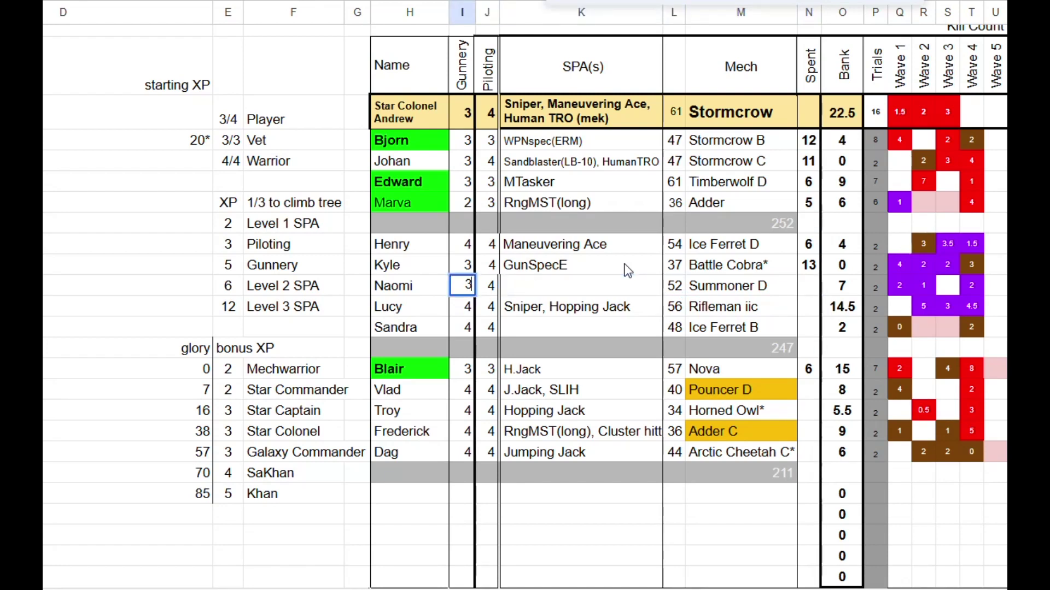
Record 5 XP as spent for the Summoner D pilot.
key("Right")
key("Right")
key("Right")
key("Right")
key("Right")
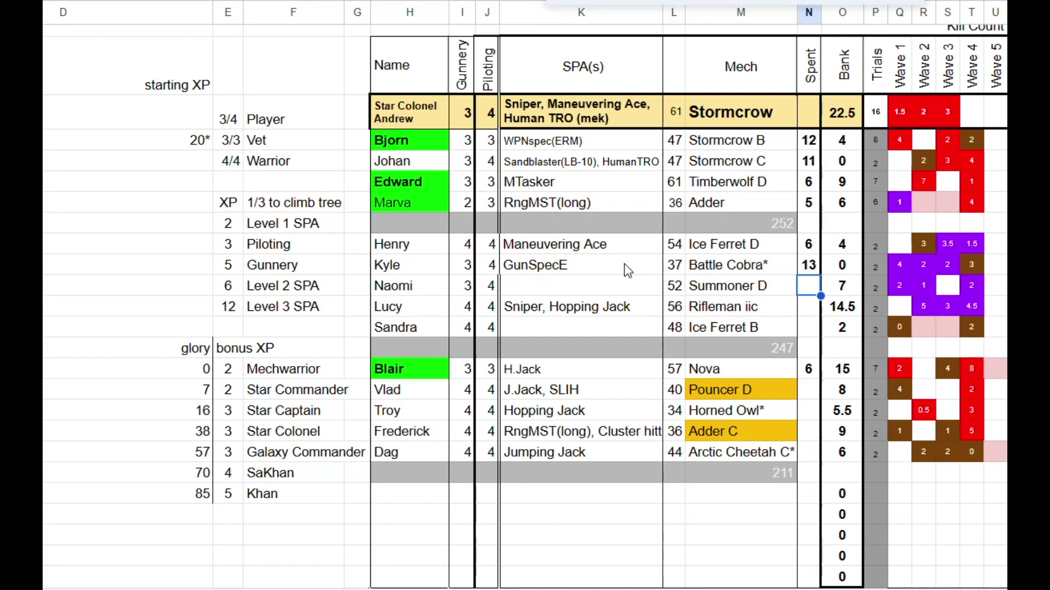
type("5")
key("Return")
key("Up")
Review the SPA reference table above the roster for ability levels, effects and XP costs, and return to the pilot roster.
scroll(179, 268, "up", 5)
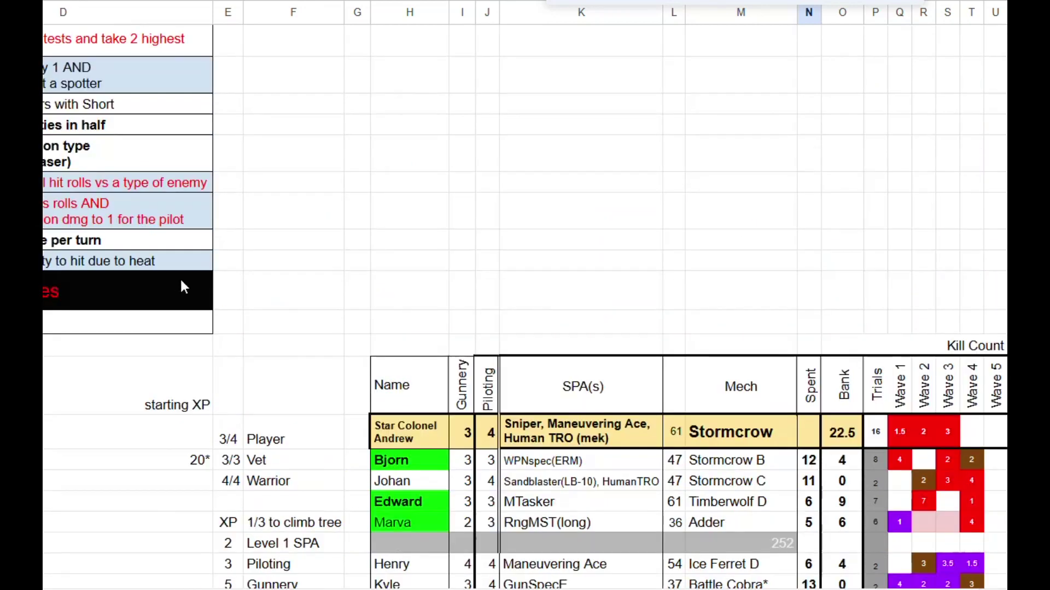
left_click_drag(529, 586, 273, 583)
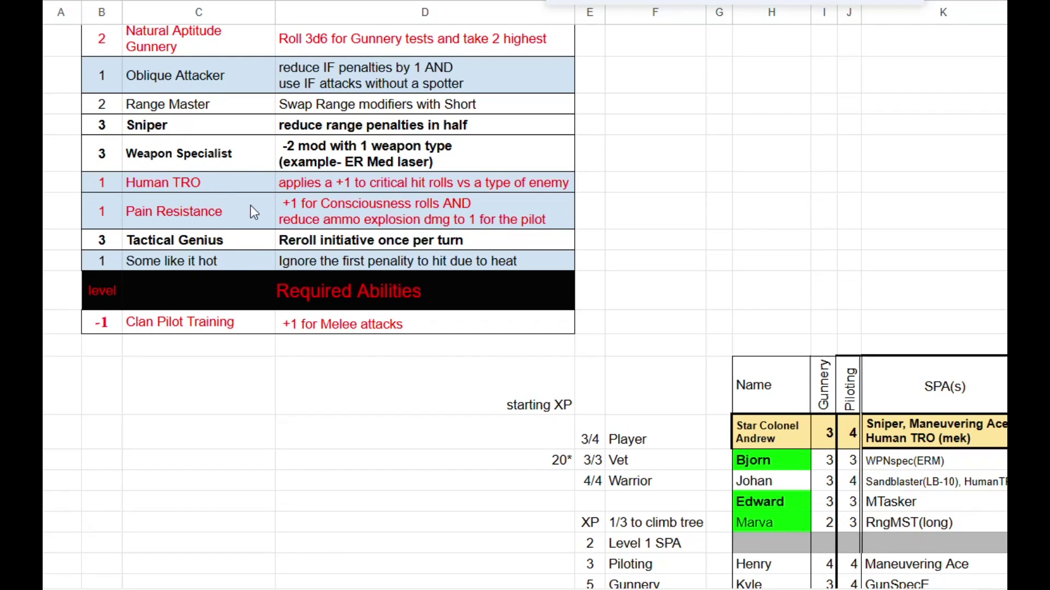
scroll(252, 210, "up", 2)
scroll(252, 210, "up", 1)
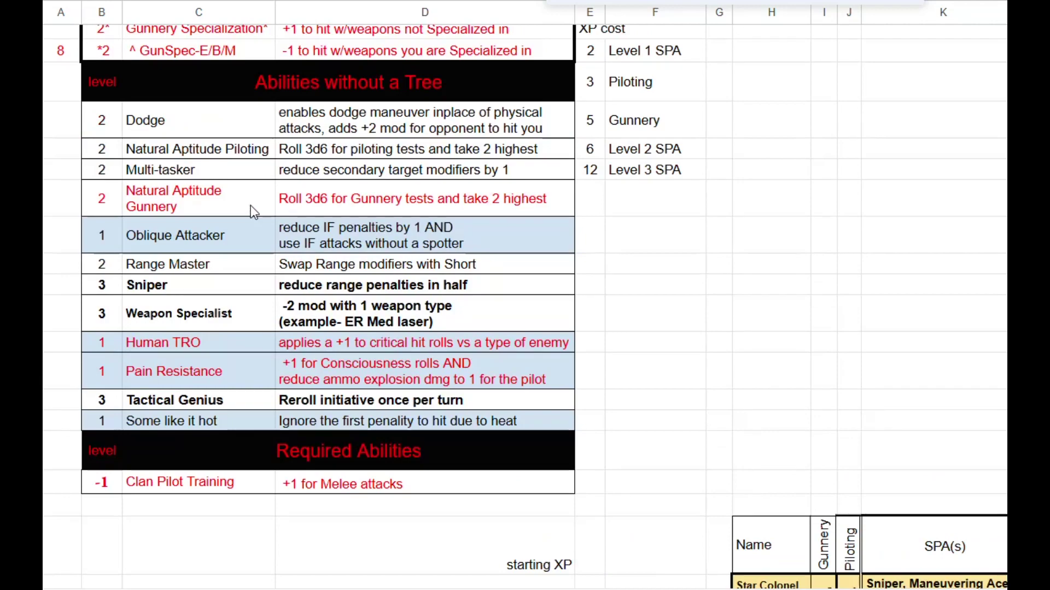
scroll(247, 235, "up", 3)
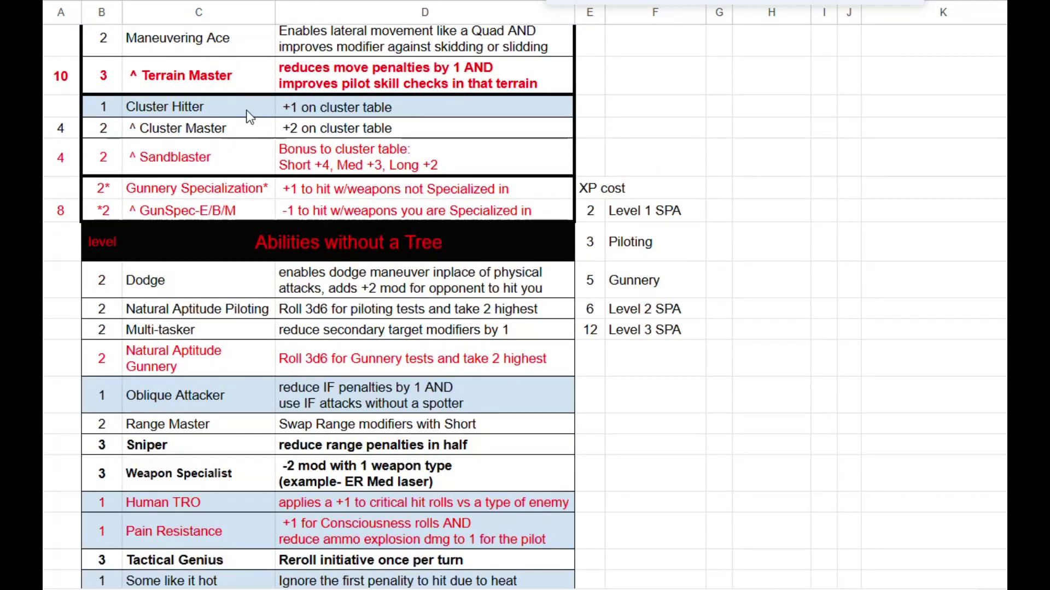
scroll(249, 116, "up", 2)
scroll(254, 180, "down", 8)
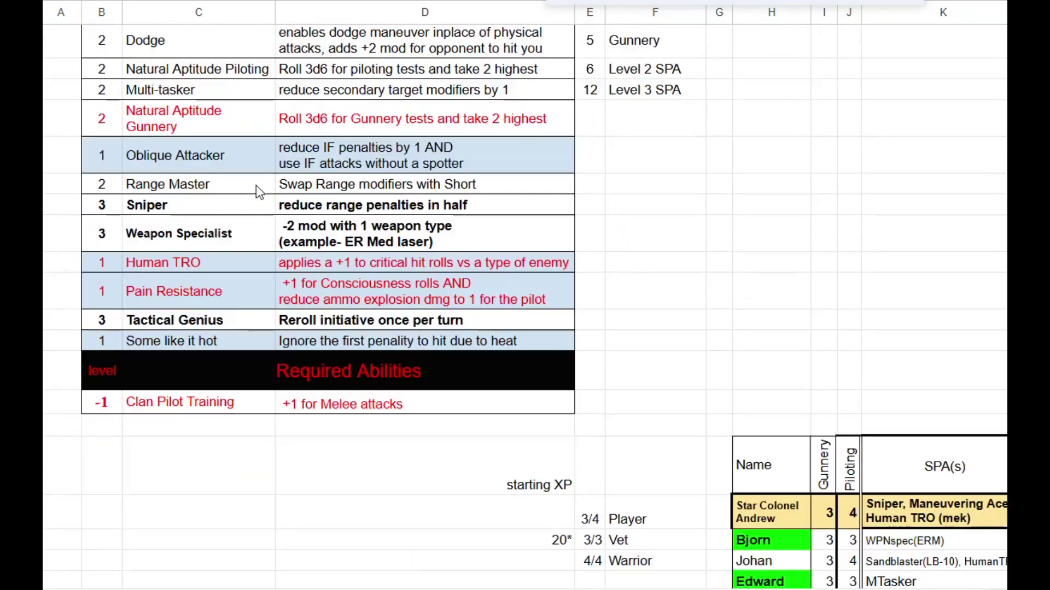
scroll(255, 185, "down", 7)
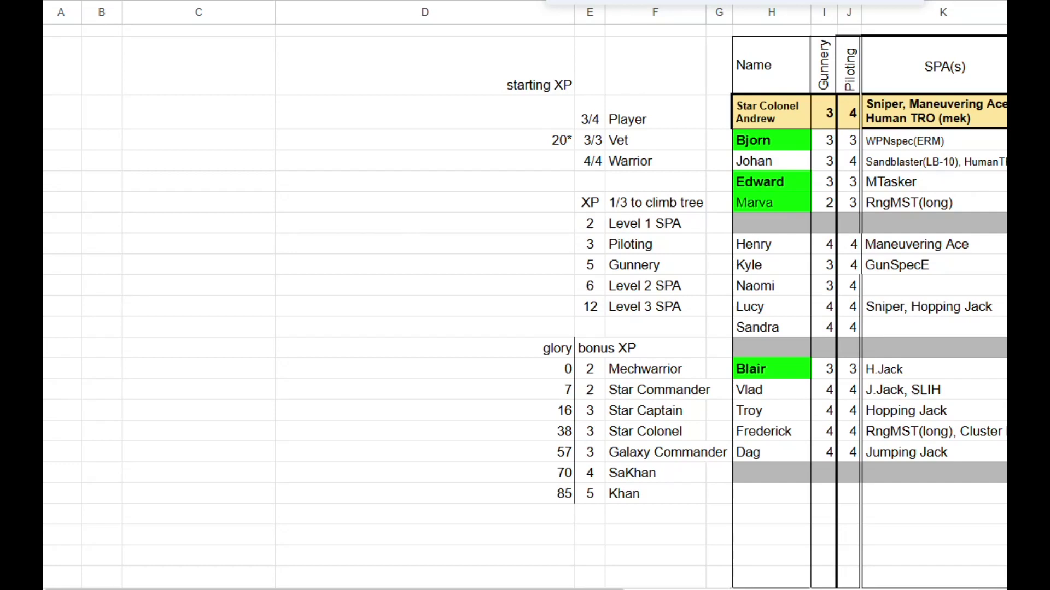
scroll(570, 582, "right", 6)
scroll(570, 583, "right", 2)
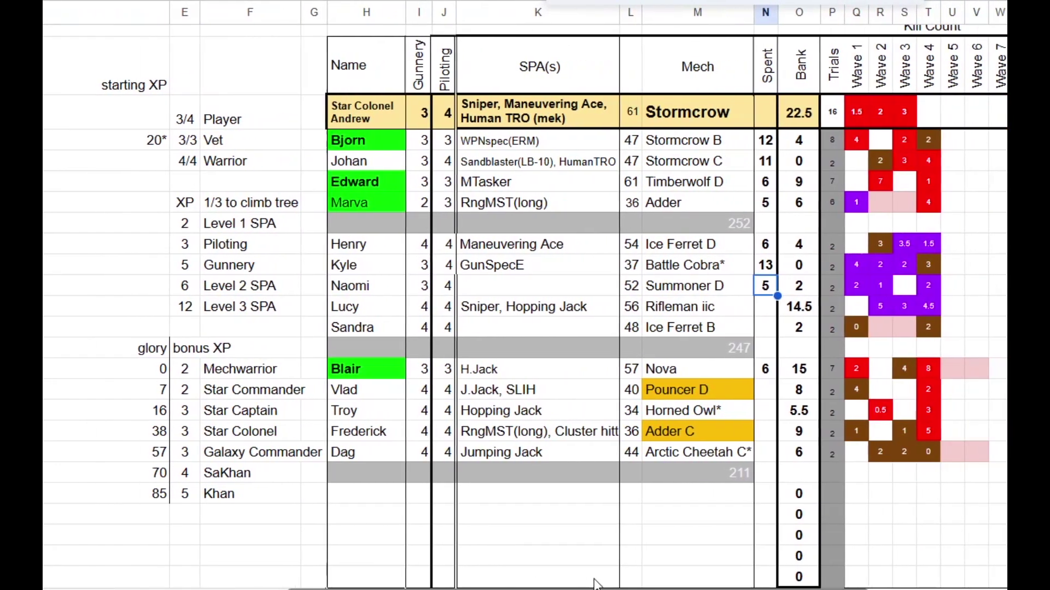
scroll(609, 583, "right", 1)
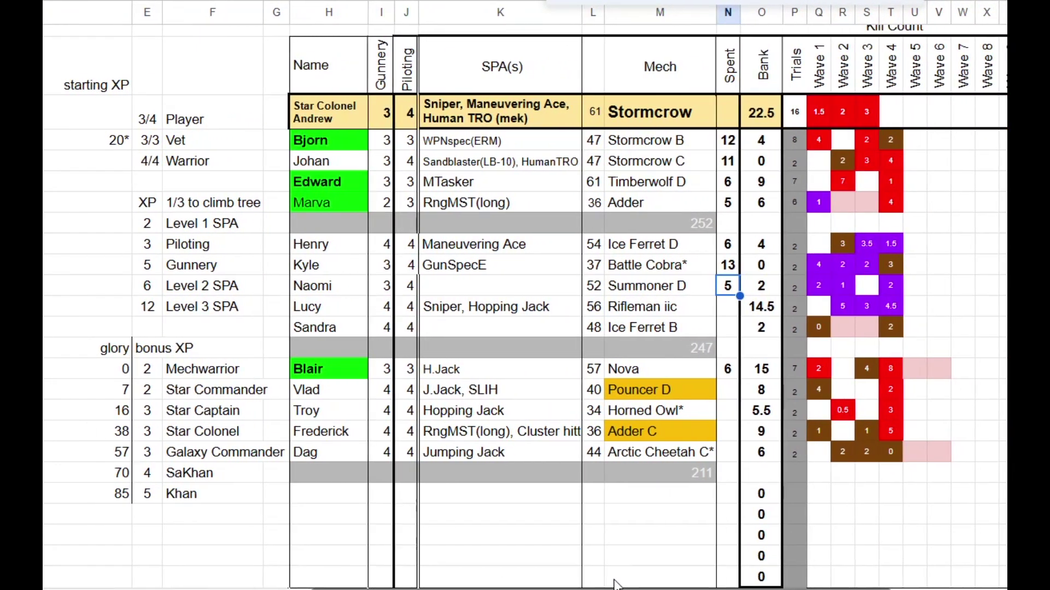
Replace the Rifleman iic pilot's SPAs with RngMST(long) and set the spent XP to 6.
left_click(645, 314)
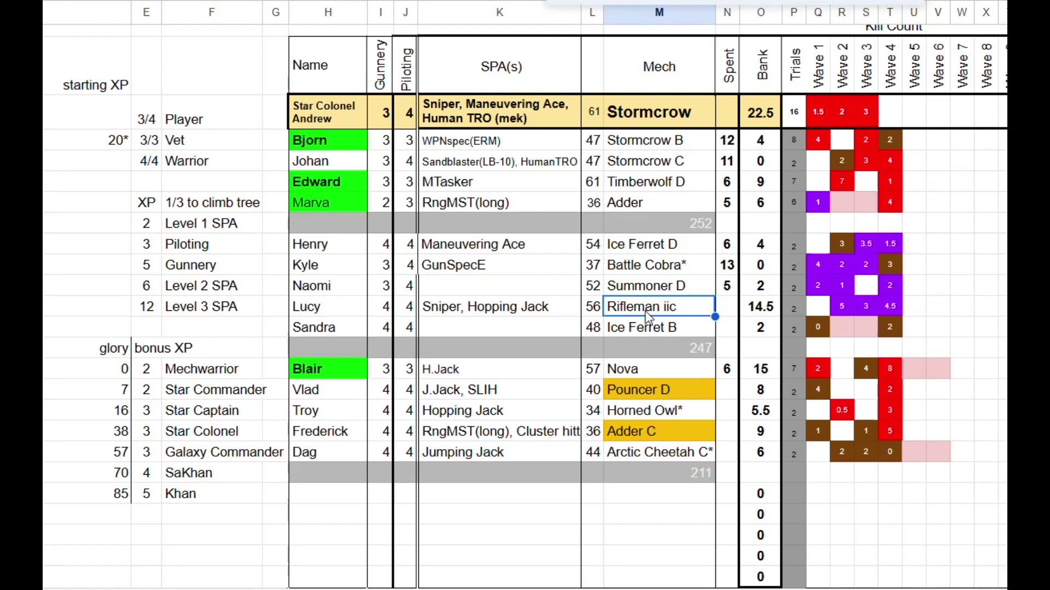
left_click(529, 311)
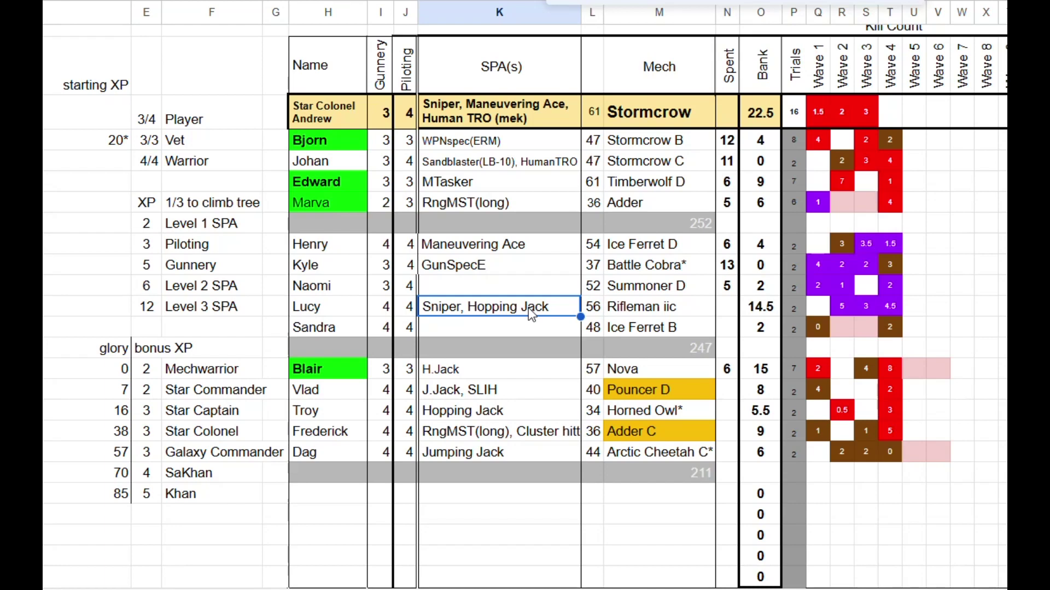
type("RngMST")
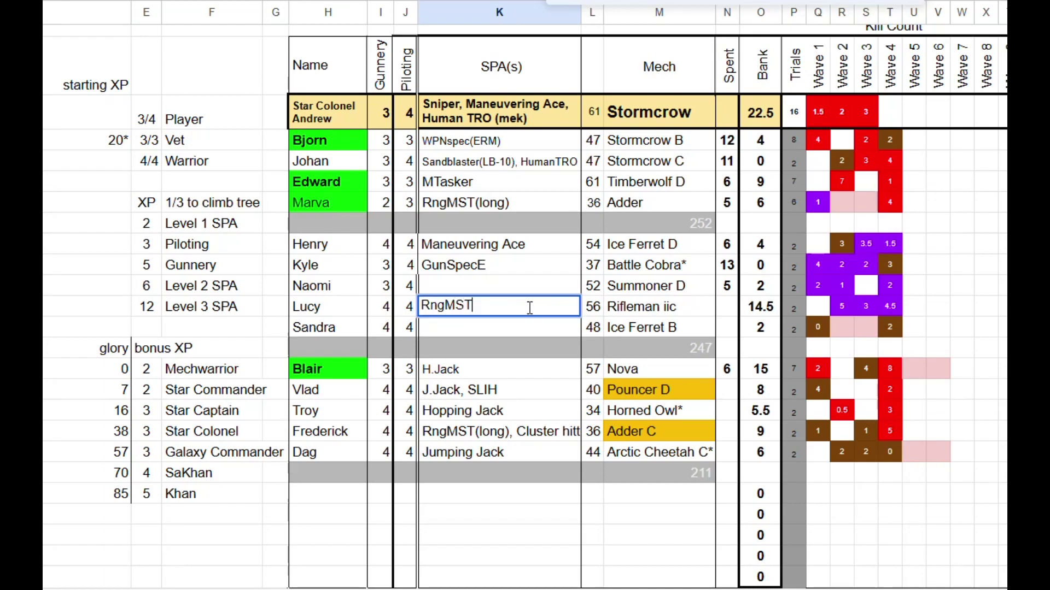
type("(long)")
key("Tab")
key("Tab")
key("Tab")
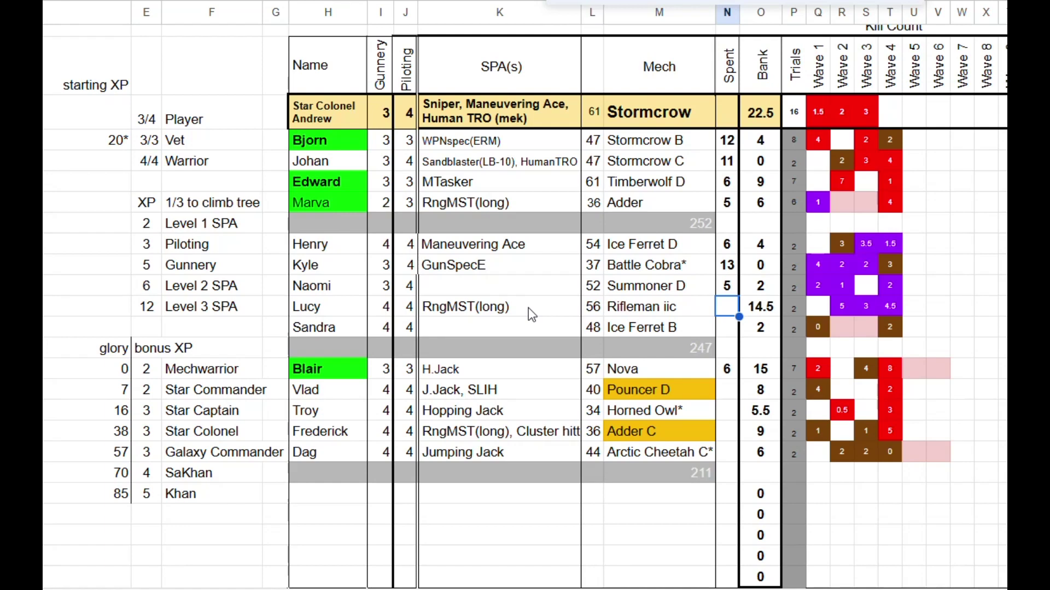
type("6")
key("Return")
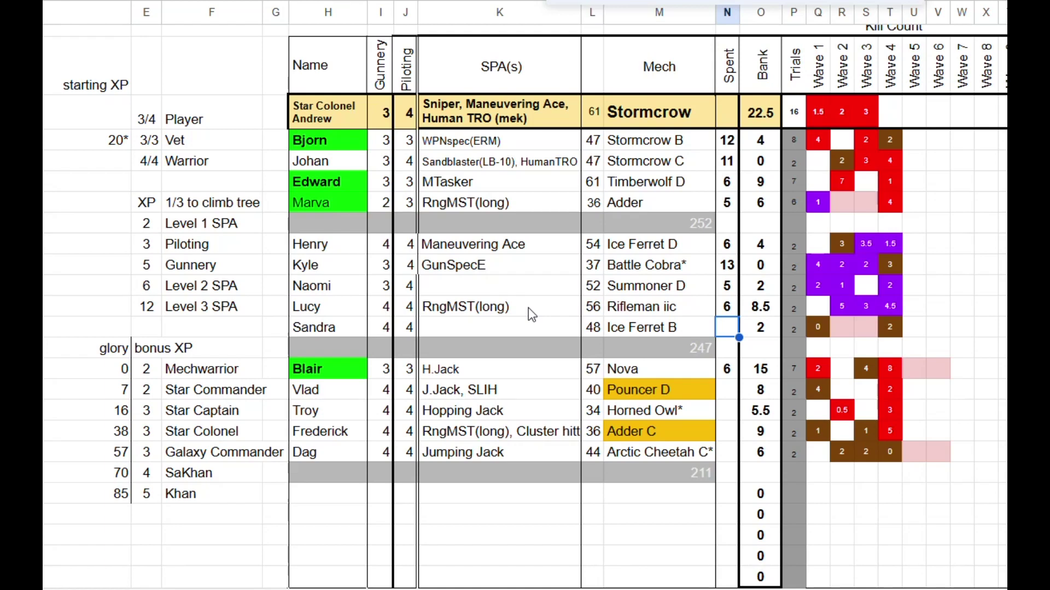
key("Up")
key("Left")
key("Left")
key("Left")
key("Left")
key("Left")
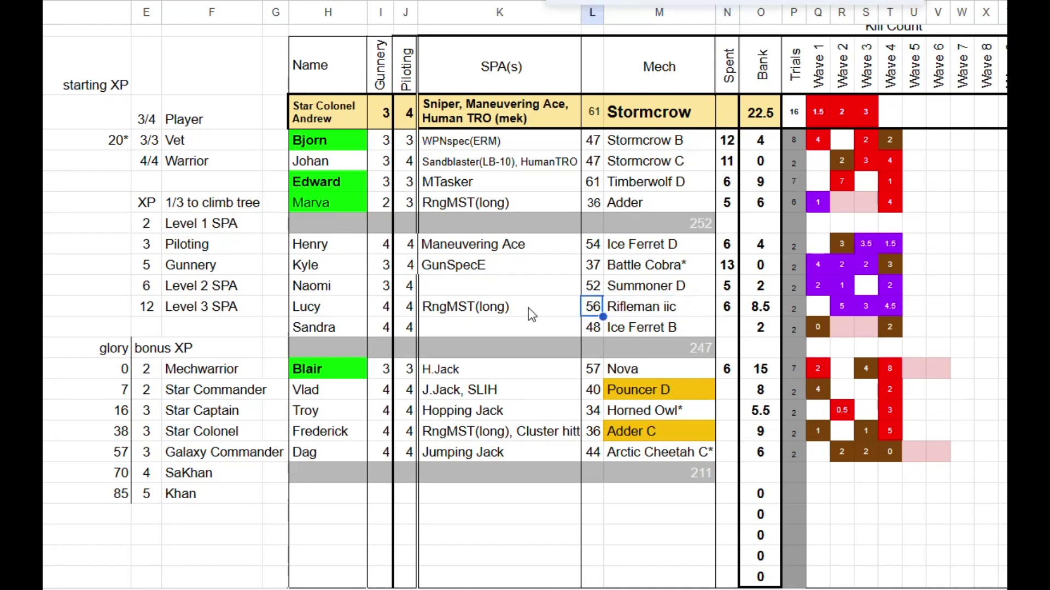
type("3")
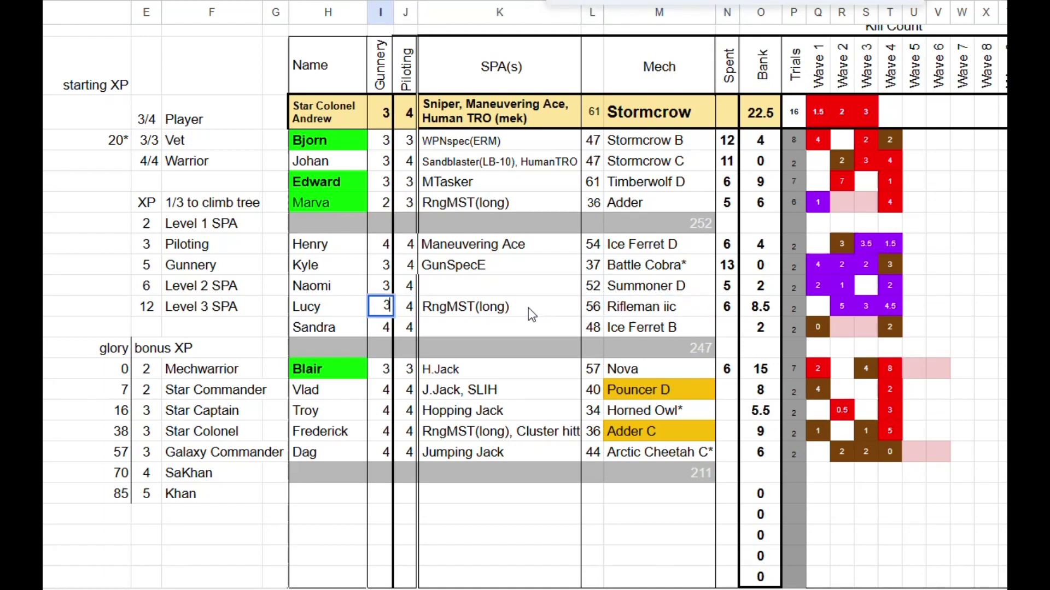
key("Right")
key("Right")
key("Right")
key("Right")
key("Right")
key("Left")
key("Left")
key("Left")
key("Left")
key("Left")
key("Delete")
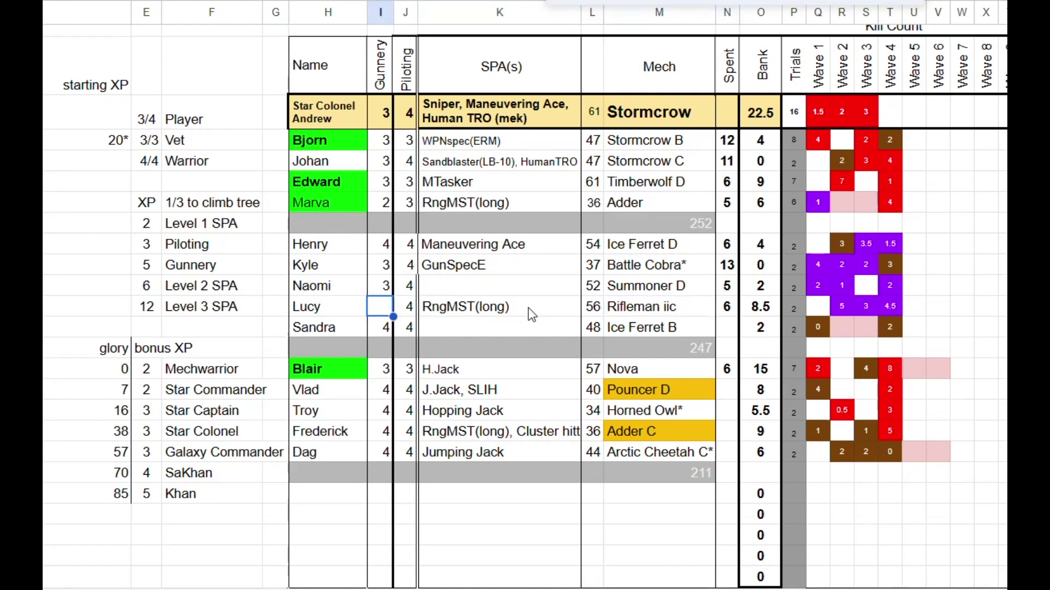
type("4")
Add SLIH after RngMST(long) in the Rifleman iic pilot's SPAs and set the spent XP to 8.
key("Right")
key("Right")
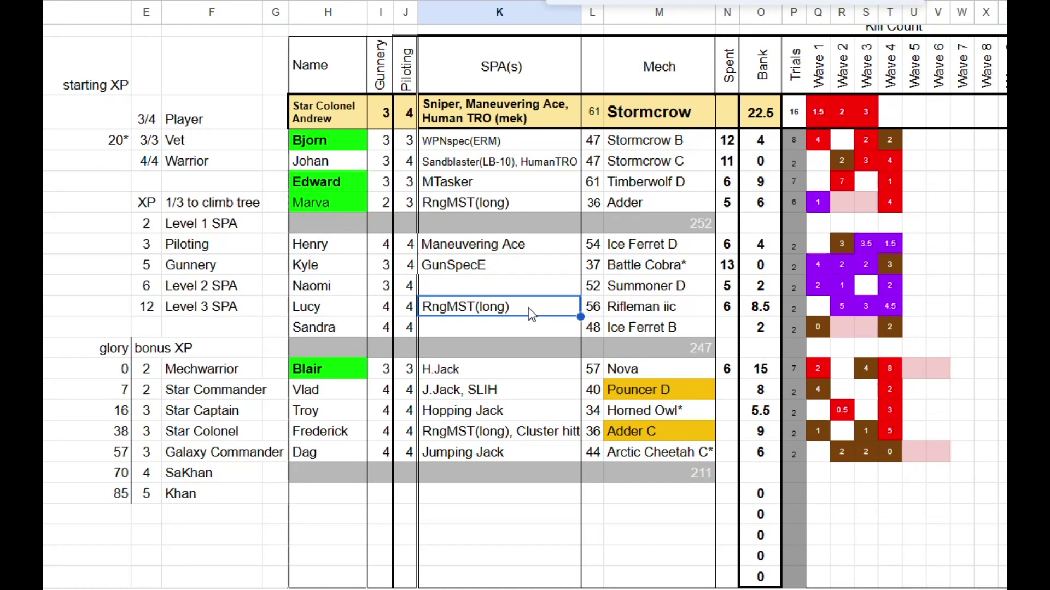
double_click(530, 311)
type(", SLIH")
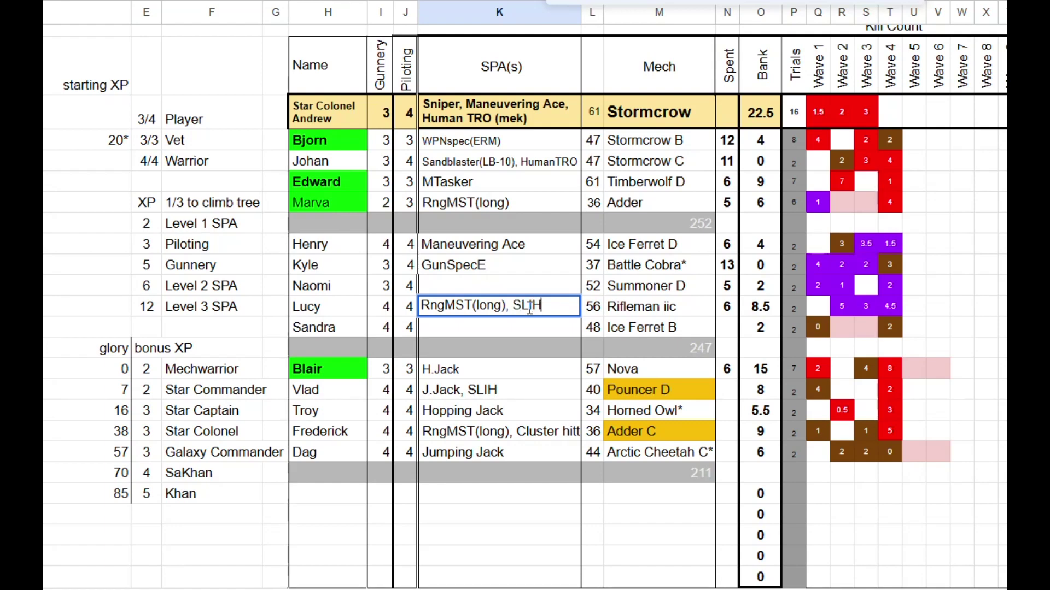
key("Return")
key("Up")
key("Right")
key("Right")
key("Right")
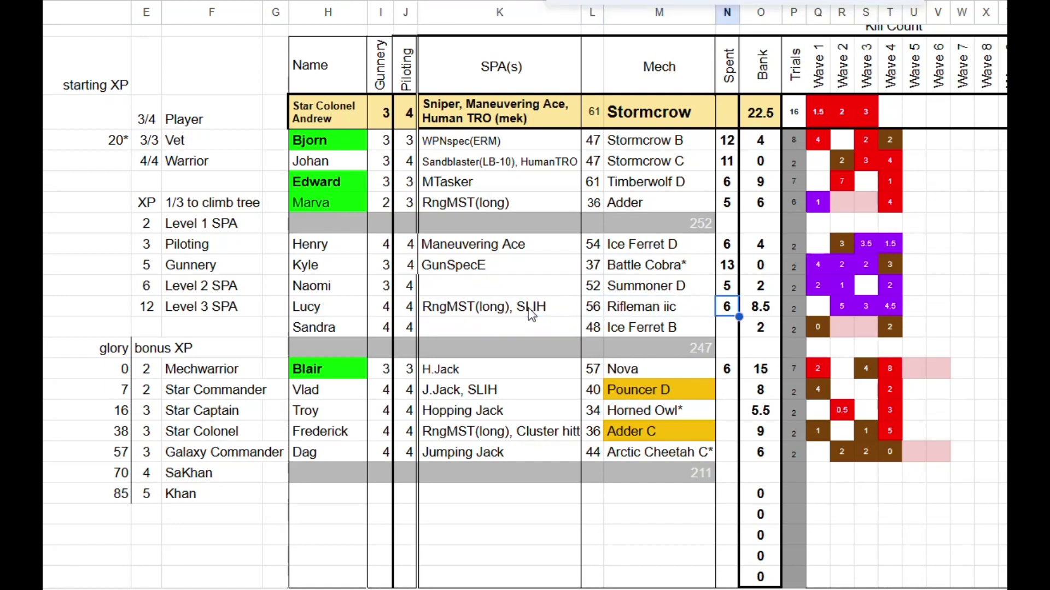
type("8")
key("Return")
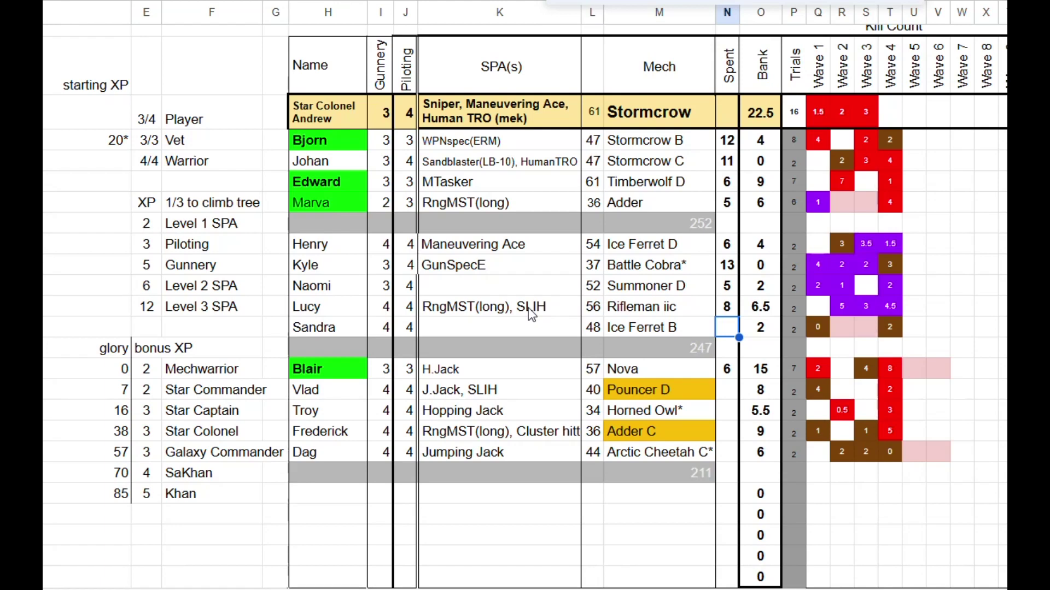
Append H.Jack to the Rifleman iic pilot's SPAs and reduce the cell's font size so the whole list fits.
key("Up")
key("Left")
key("Left")
key("Left")
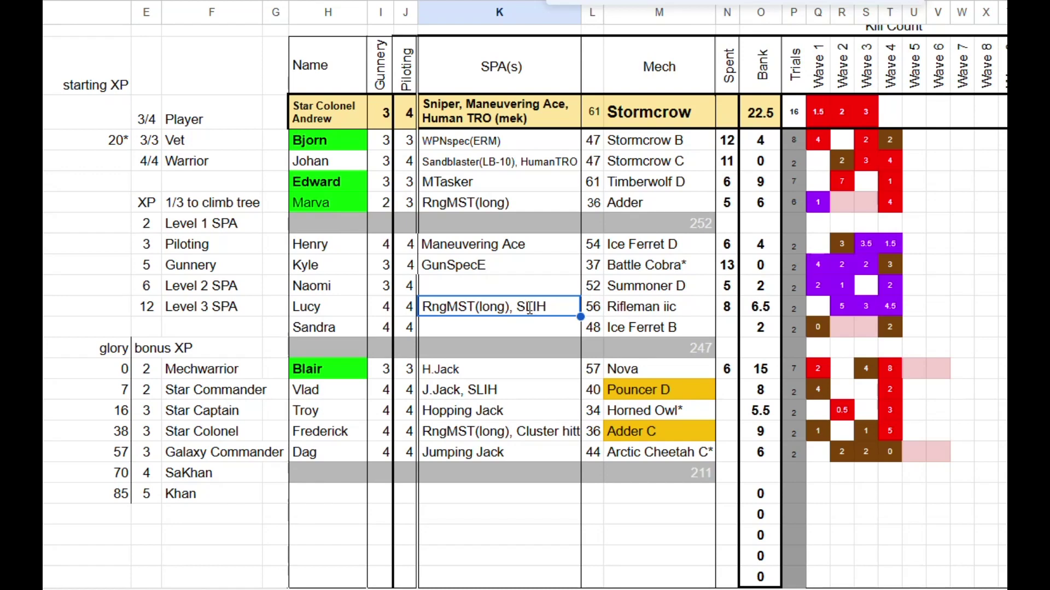
double_click(530, 310)
type(", H.Jack")
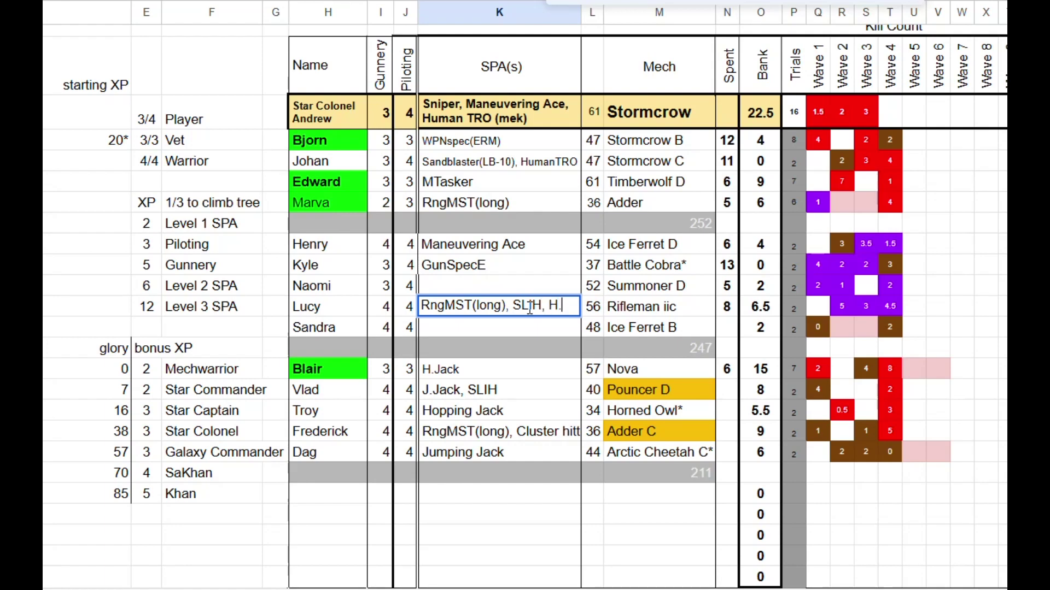
key("Return")
left_click(529, 310)
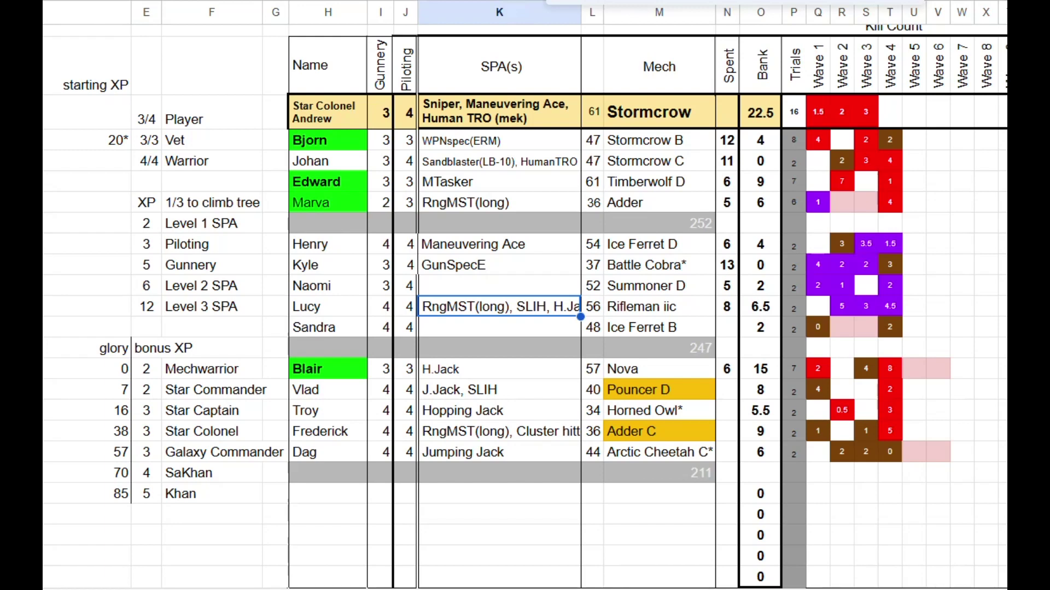
key("ctrl+shift+comma")
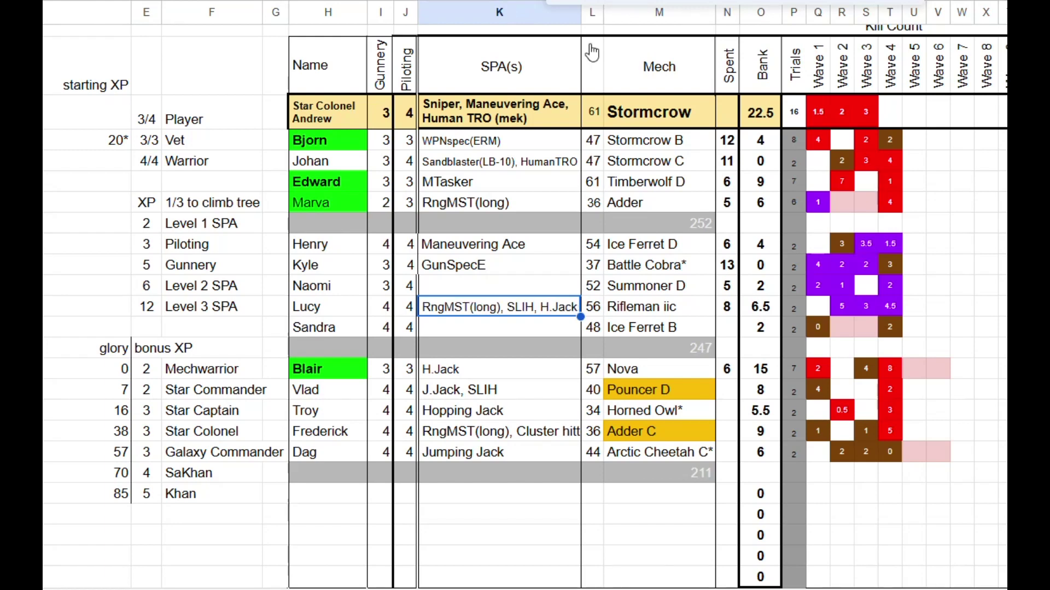
Set the Rifleman iic pilot's spent XP to 14.
left_click(727, 309)
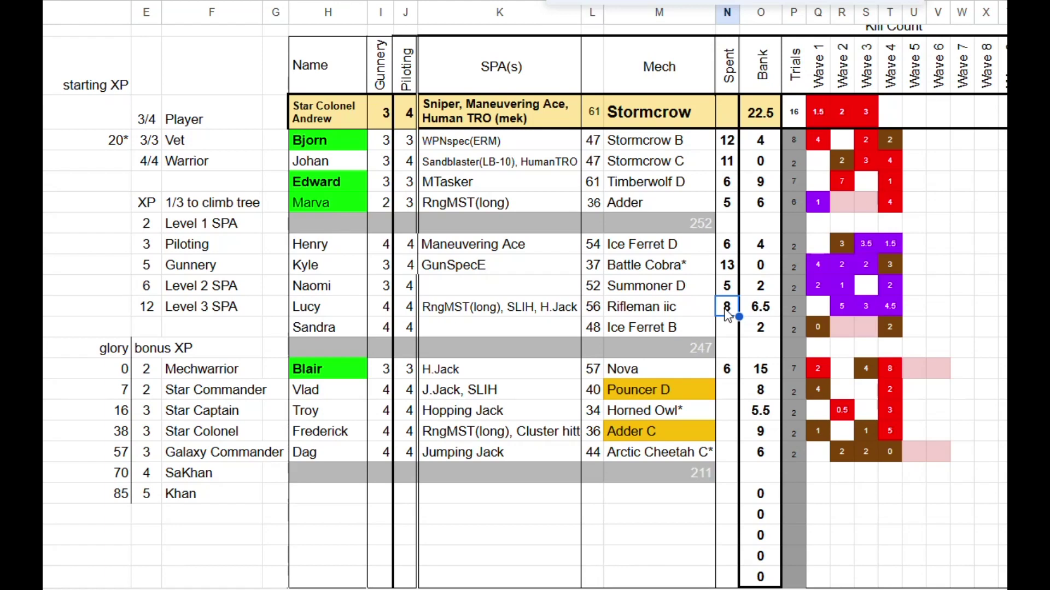
type("14")
key("Return")
key("Right")
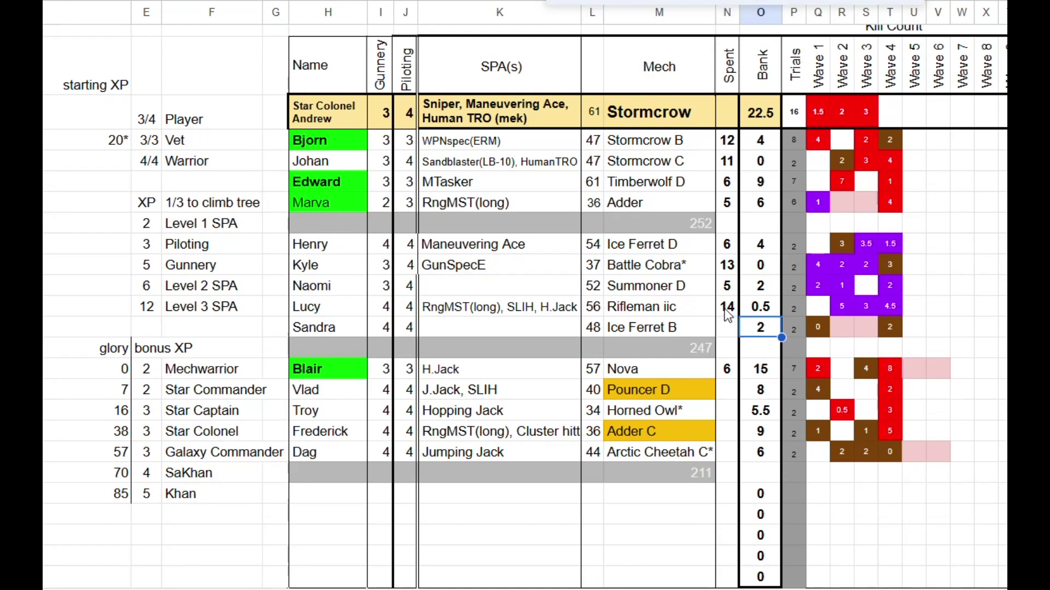
Change the Ice Ferret B pilot's Bank formula to =sum(p66:Z66)-N66 so that it includes the Trials XP.
key("Right")
key("Right")
key("Right")
key("Right")
key("Right")
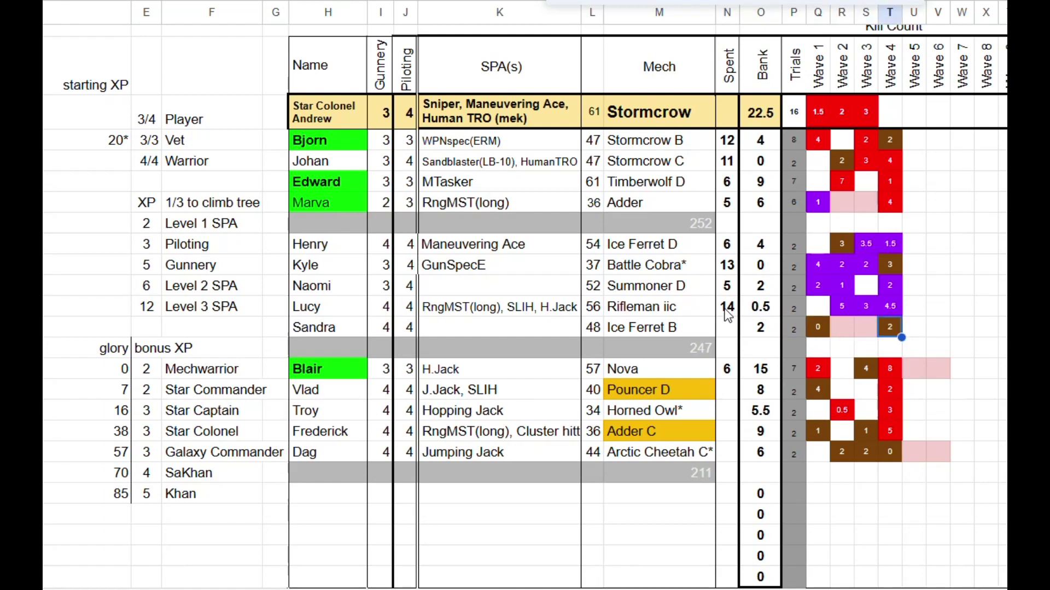
key("Left")
key("Left")
key("Left")
key("Left")
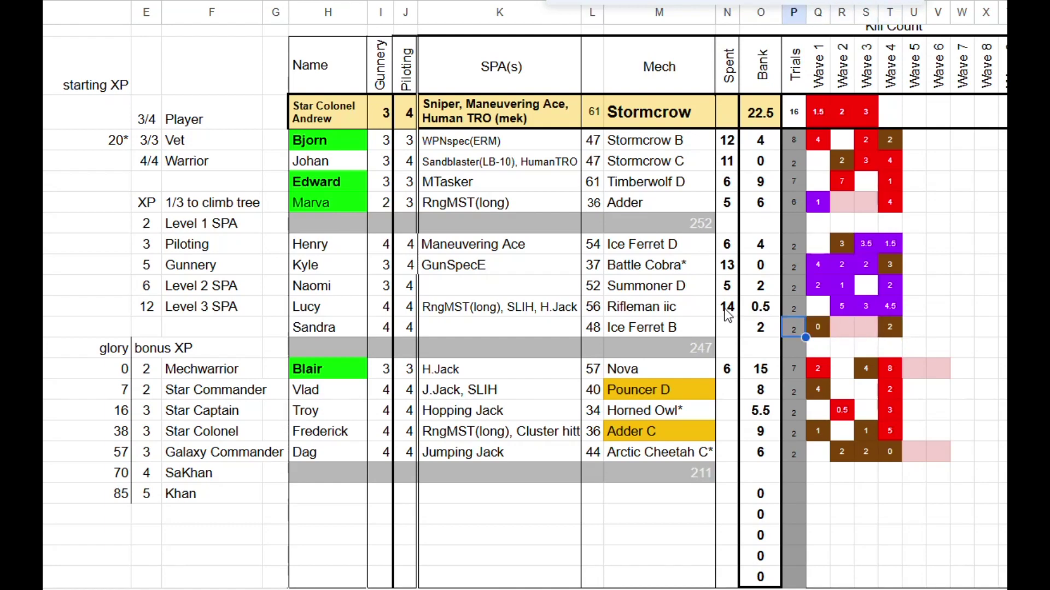
key("Left")
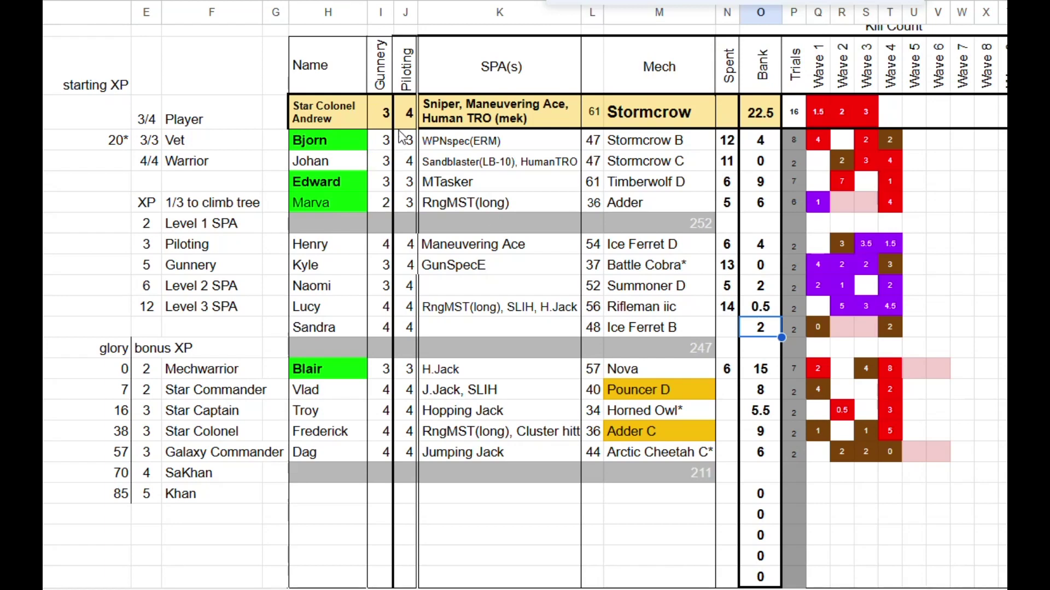
key("F2")
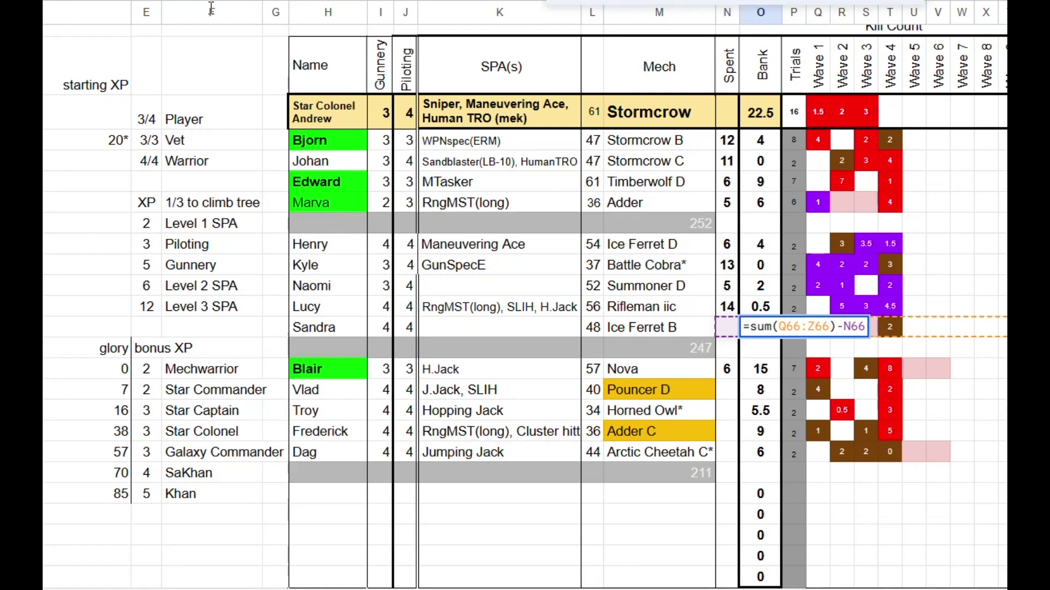
key("BackSpace")
type("p")
key("Return")
Check the Bank formulas down the roster to the empty rows for sums that leave out the Trials column.
key("Up")
key("Up")
key("Up")
key("Up")
key("Up")
key("Up")
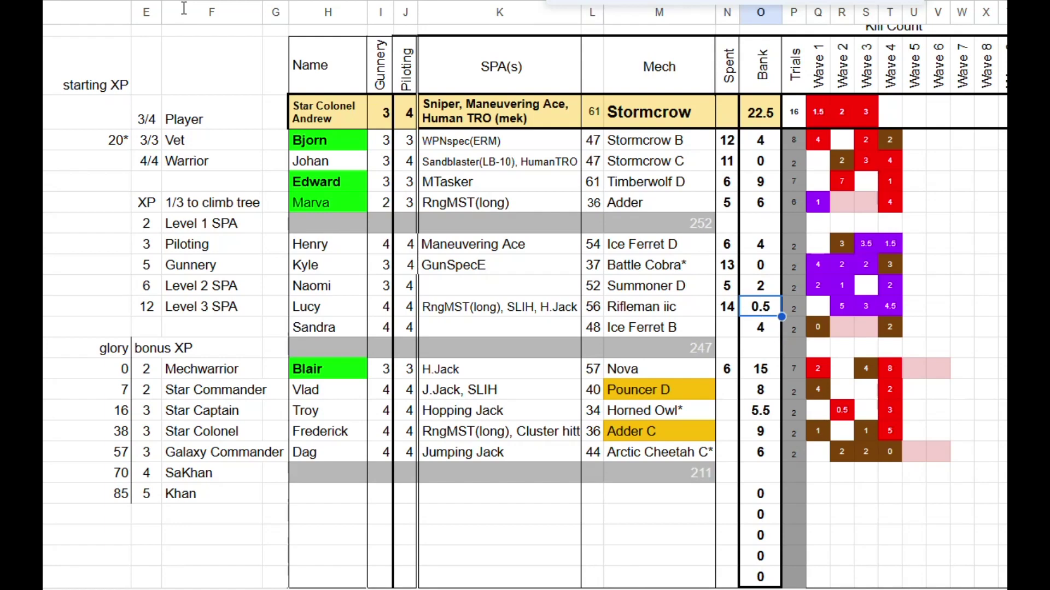
key("Down")
key("Down")
key("Down")
key("Down")
key("Down")
key("Down")
key("Down")
key("Down")
key("Down")
key("Down")
key("Down")
key("Down")
key("Down")
key("Down")
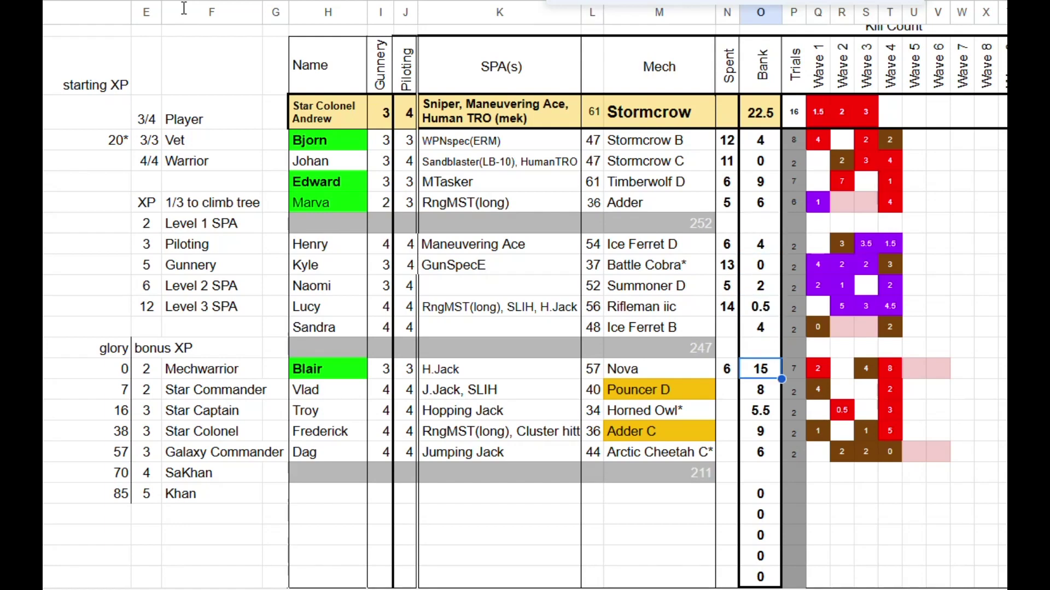
key("Up")
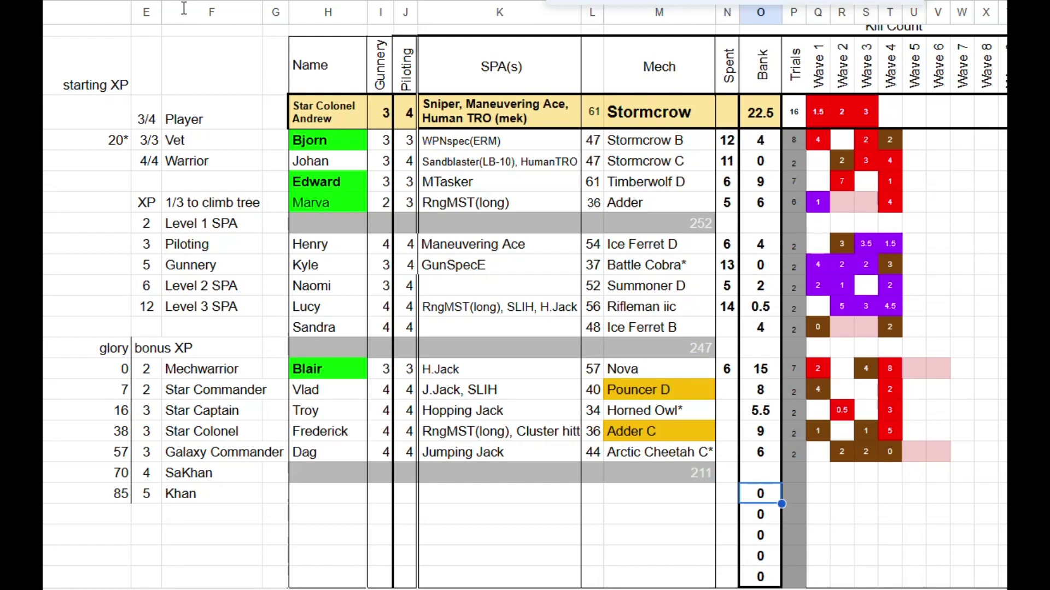
Extend the Bank sums in the empty roster rows 74 to 78 to start at column P, such as =sum(p78:Z78).
key("Return")
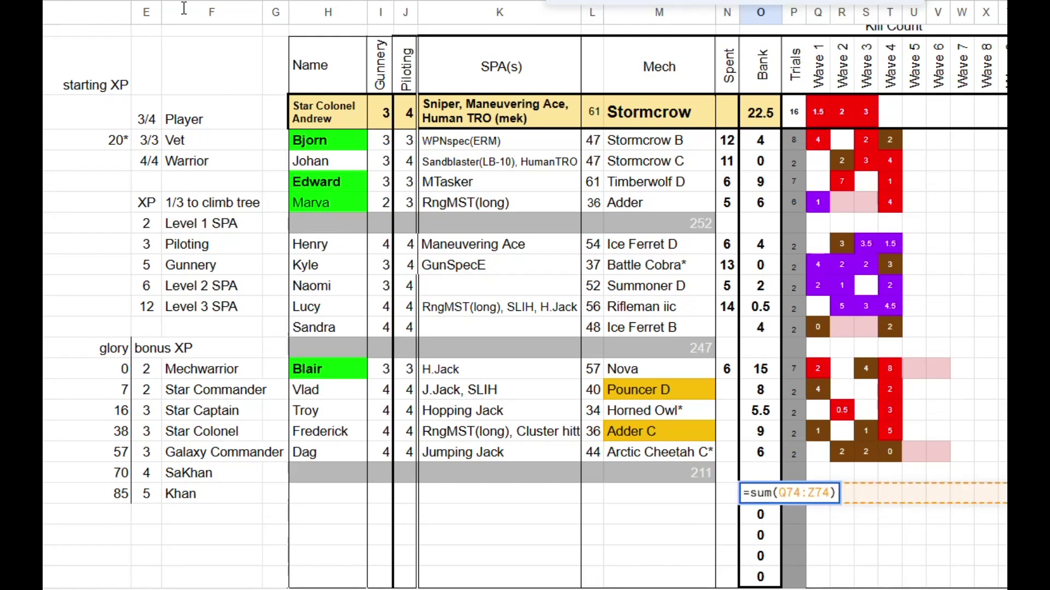
type("P")
key("Return")
key("Return")
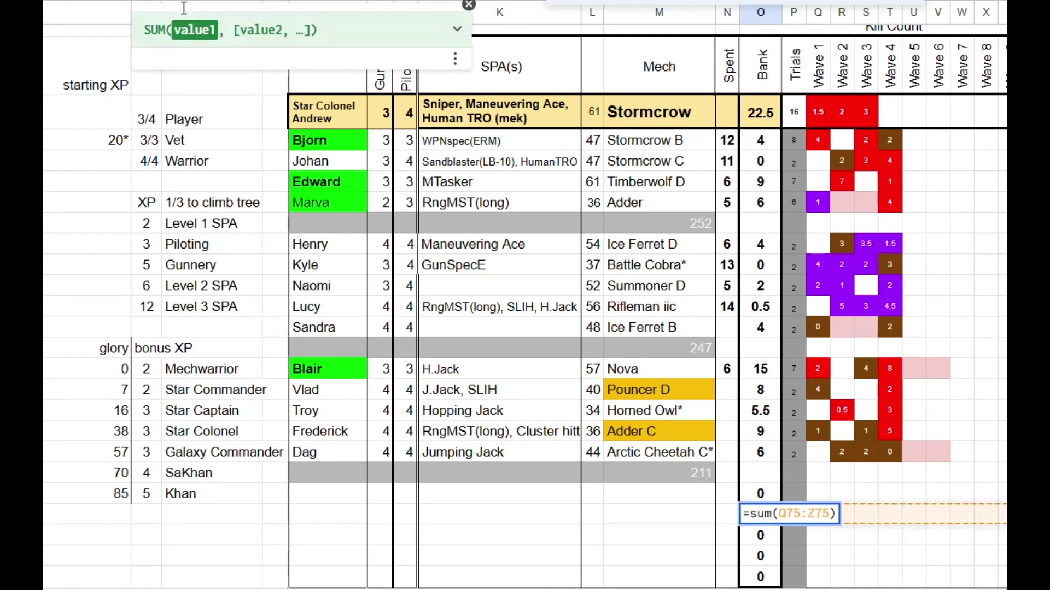
type("p")
key("Return")
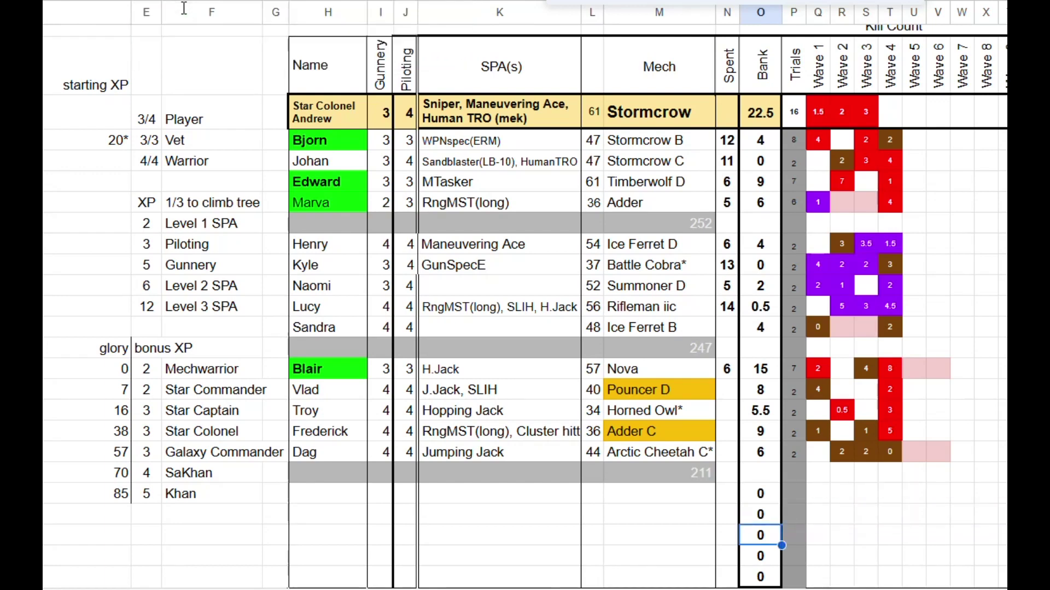
key("Return")
type("Q")
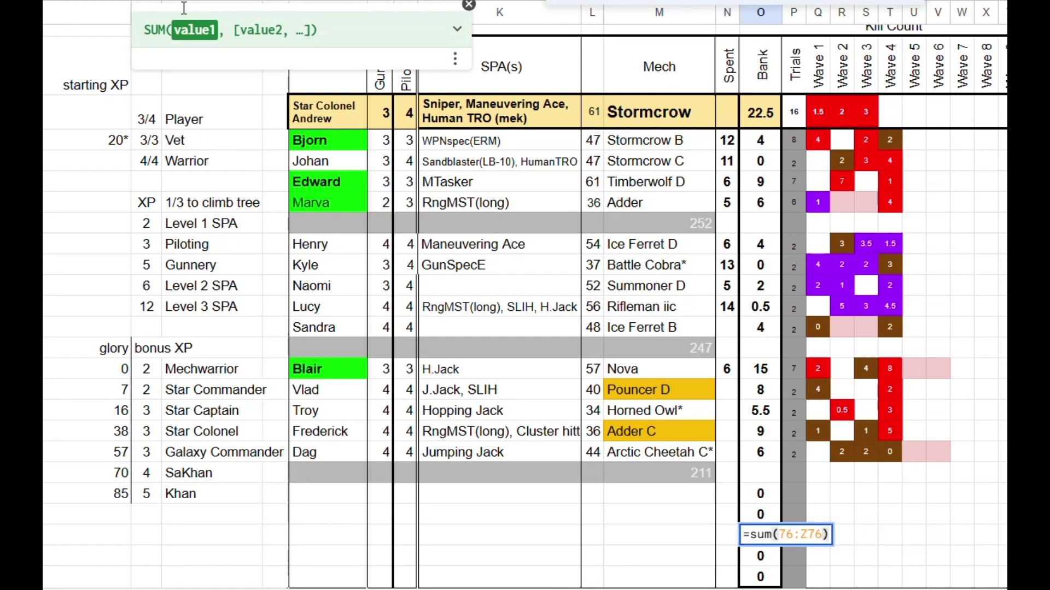
type("p")
key("Return")
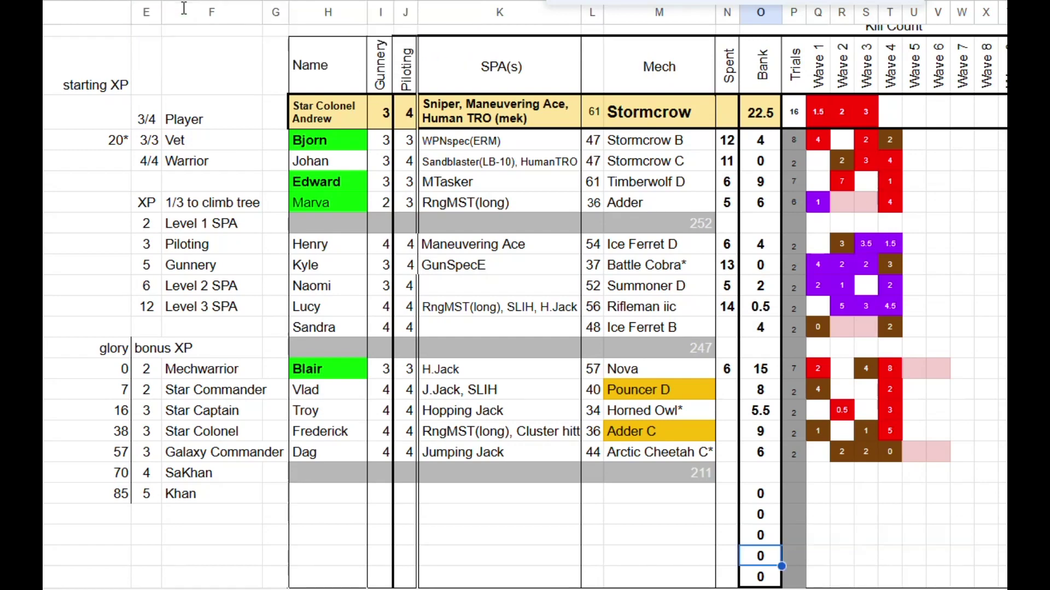
key("Return")
type("p77:Z77)")
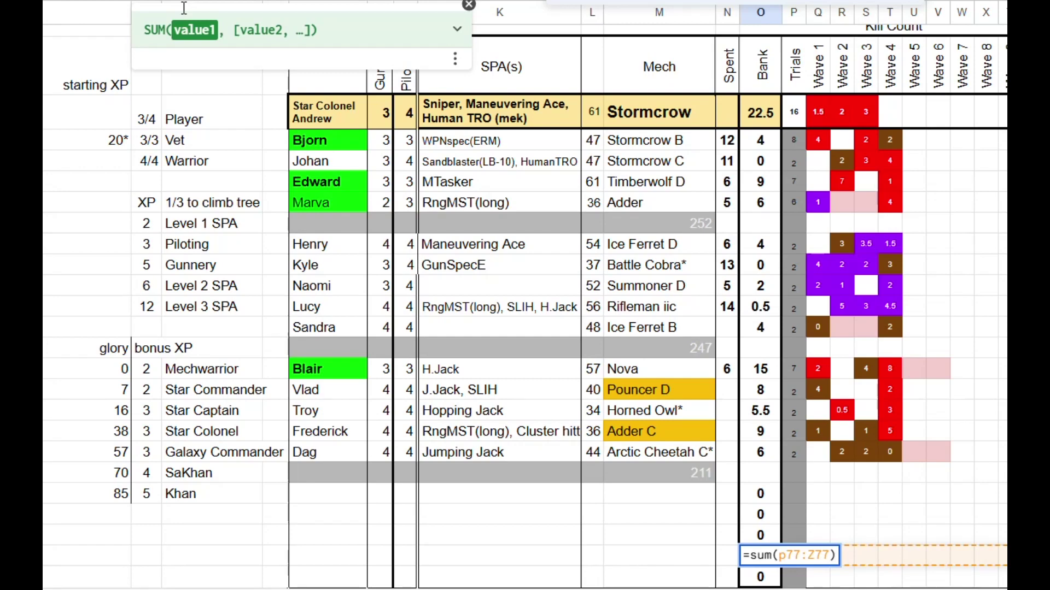
key("Return")
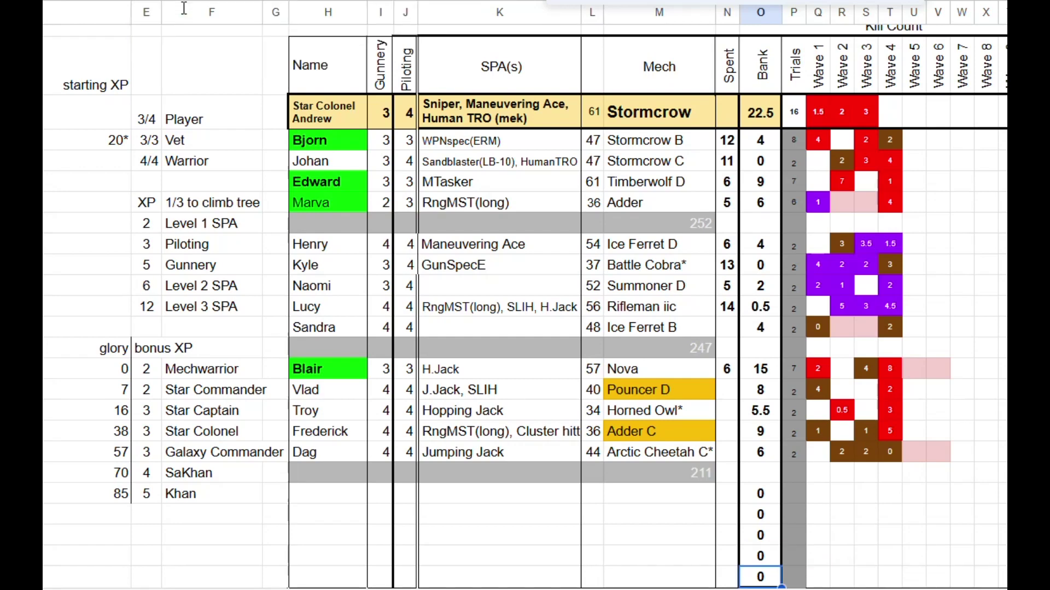
key("Return")
key("BackSpace")
type("p78:Z78)")
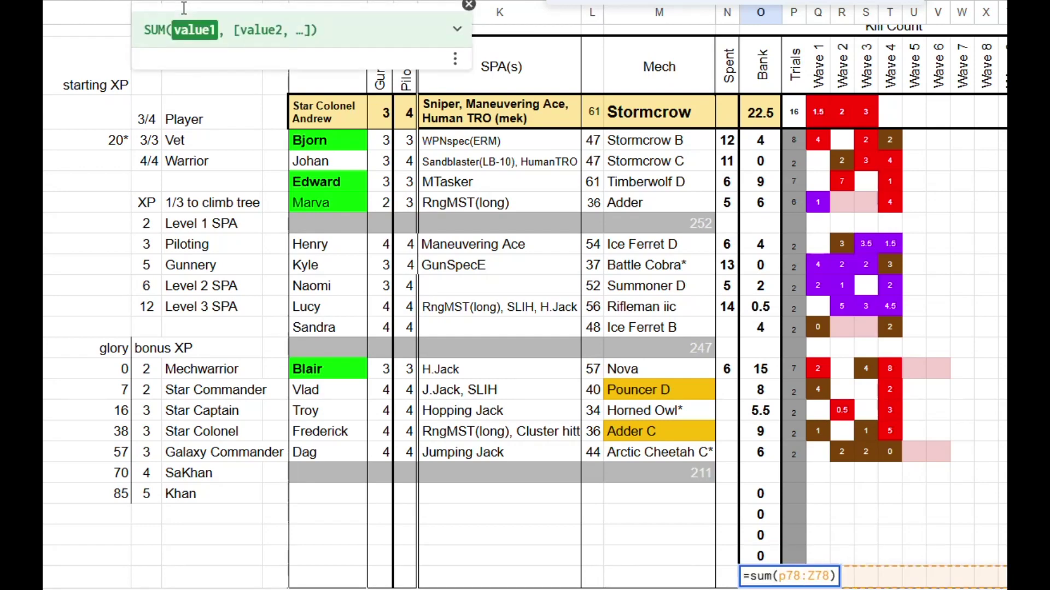
key("Return")
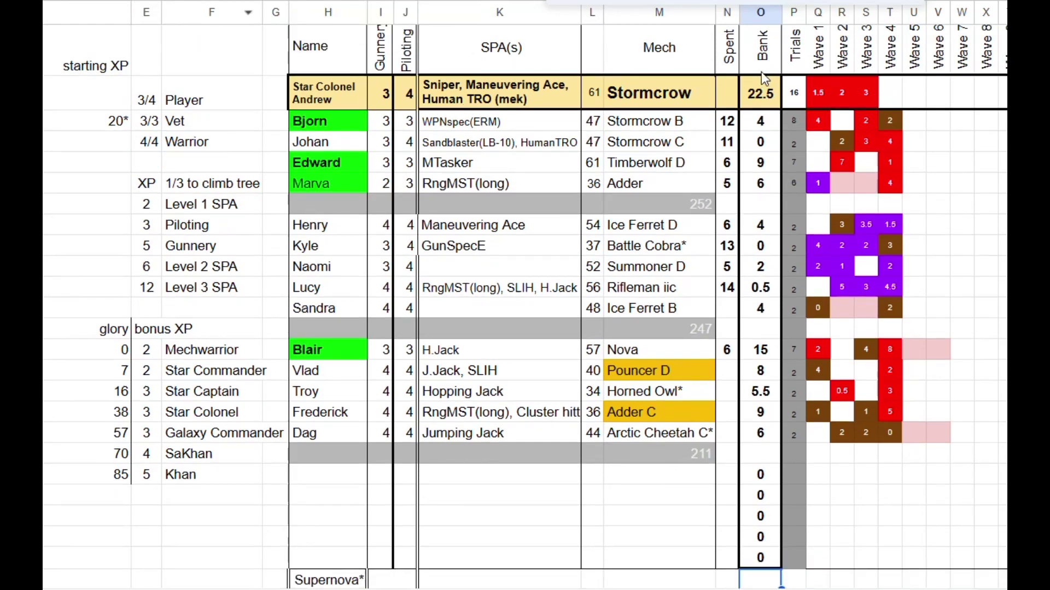
Check every pilot's Bank formula from the Stormcrow row down to the Arctic Cheetah C* row.
key("Up")
key("Up")
key("Up")
key("Up")
key("Up")
key("Up")
key("Up")
key("Up")
key("Up")
key("Up")
key("Up")
key("Up")
key("Up")
key("Up")
key("Up")
key("Up")
key("Up")
key("Up")
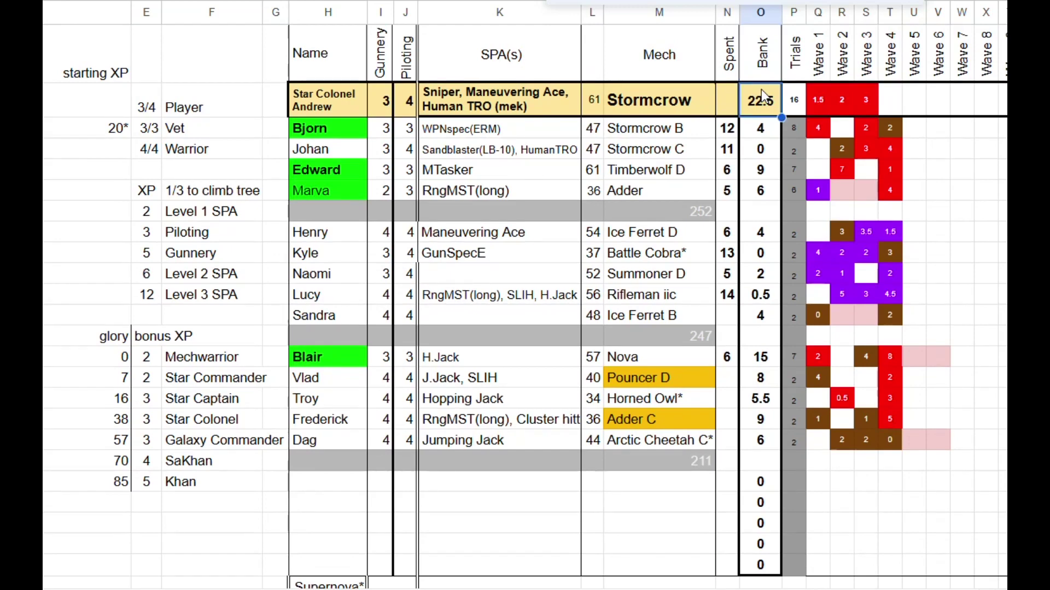
key("Down")
key("Down")
key("Down")
key("Down")
key("Down")
key("Down")
key("Down")
key("Down")
key("Down")
key("Down")
key("Down")
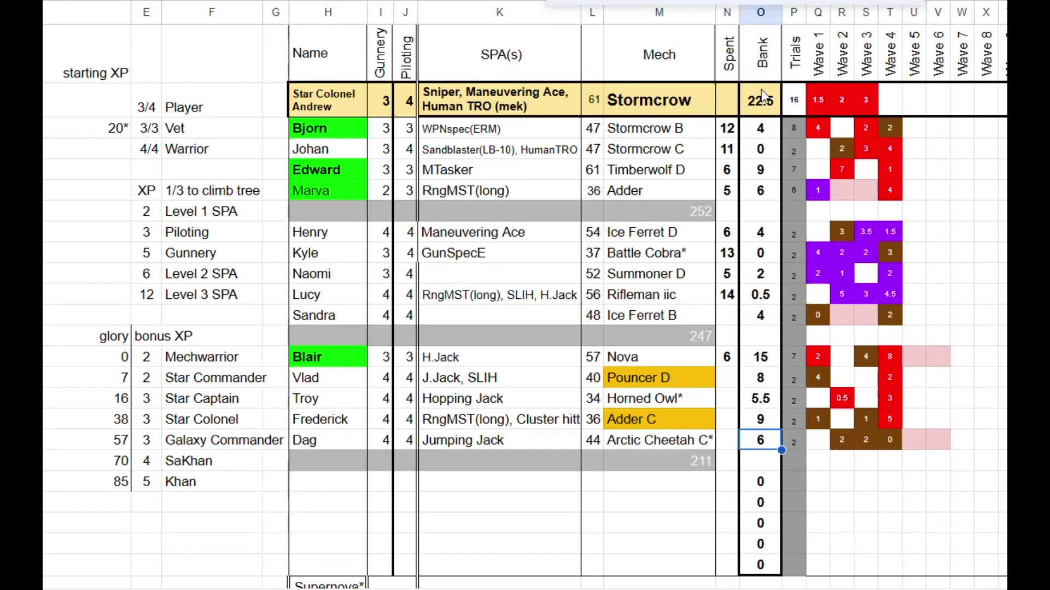
Review the Ice Ferret B pilot's Bank, spent XP, mech and SPA entries, comparing them with the Rifleman iic pilot's SPAs.
key("Up")
key("Up")
key("Up")
key("Up")
key("Up")
key("Up")
key("Left")
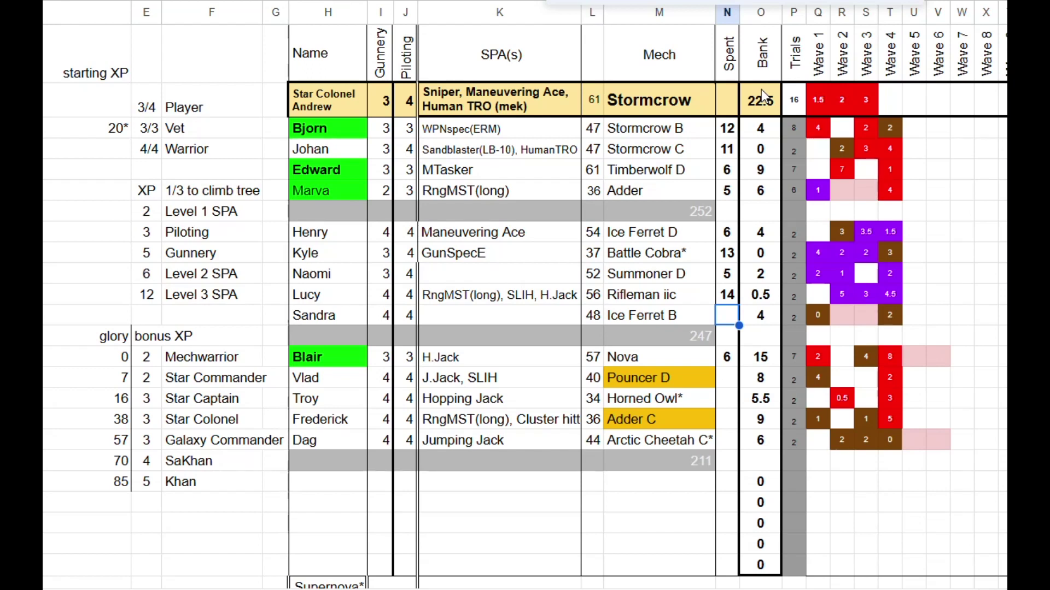
key("Left")
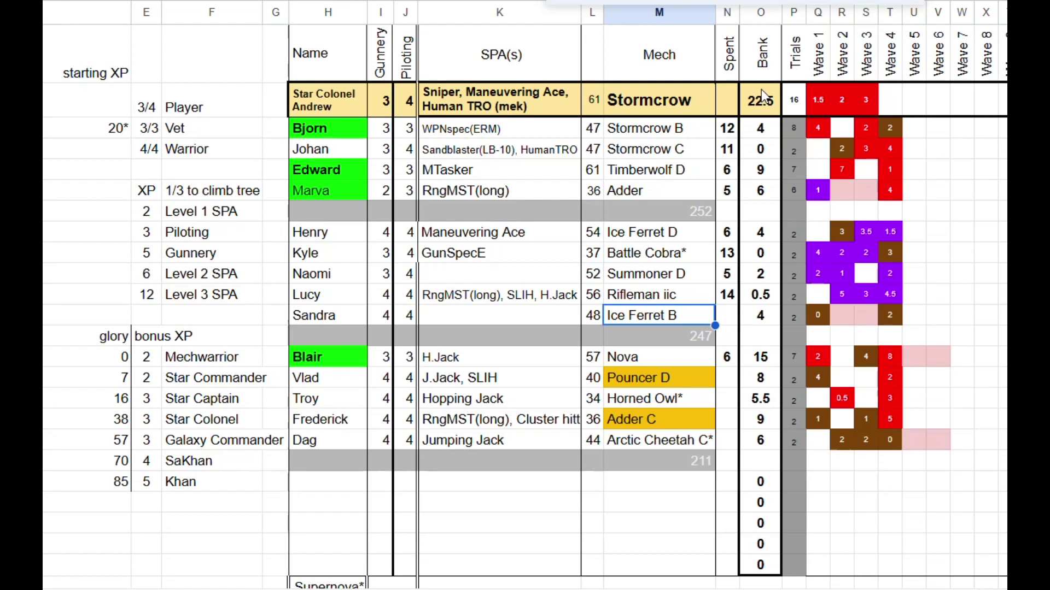
key("Up")
key("Left")
key("Left")
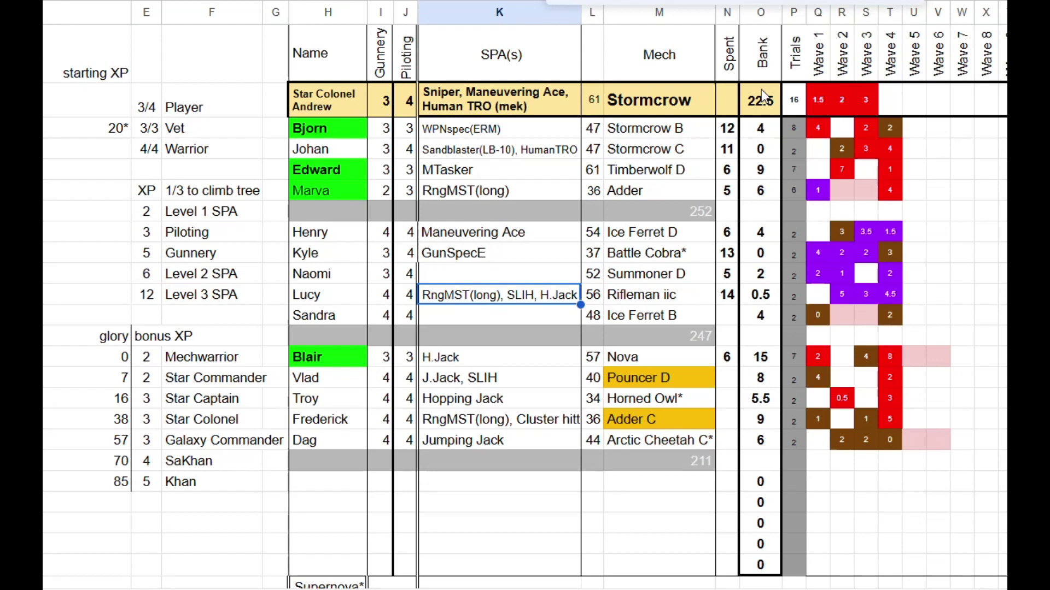
key("Down")
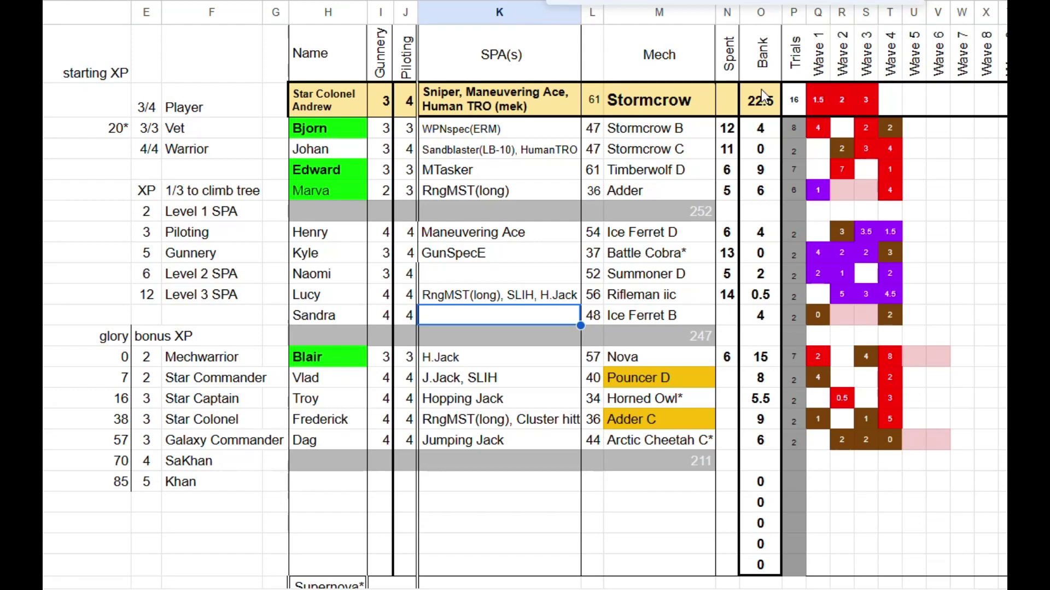
key("Right")
key("Right")
key("Right")
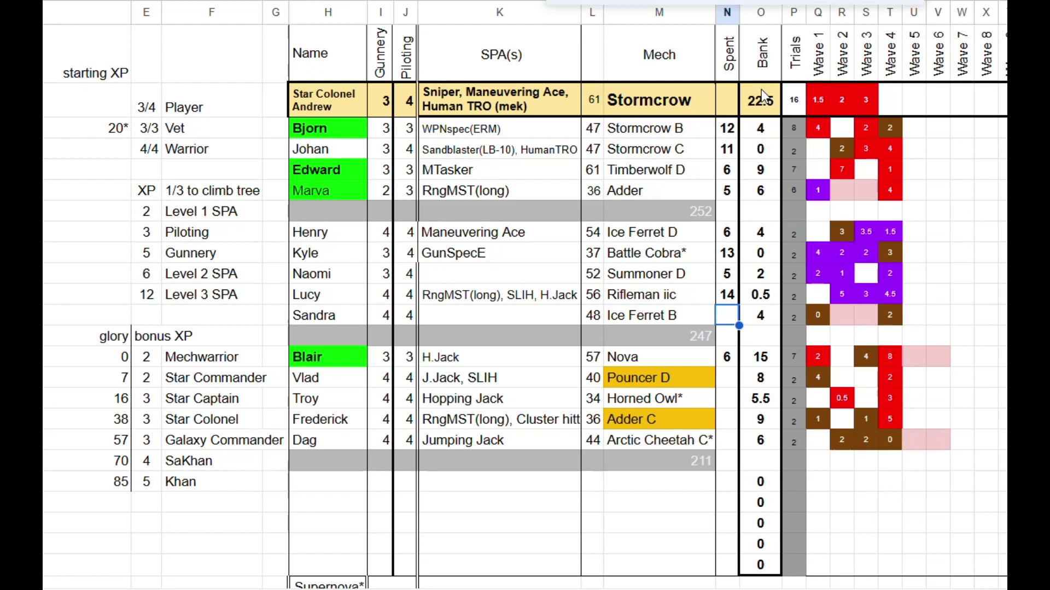
Try setting the Nova pilot's spent XP to 10 and replacing the SPA with J.Jack.
key("Down")
key("Down")
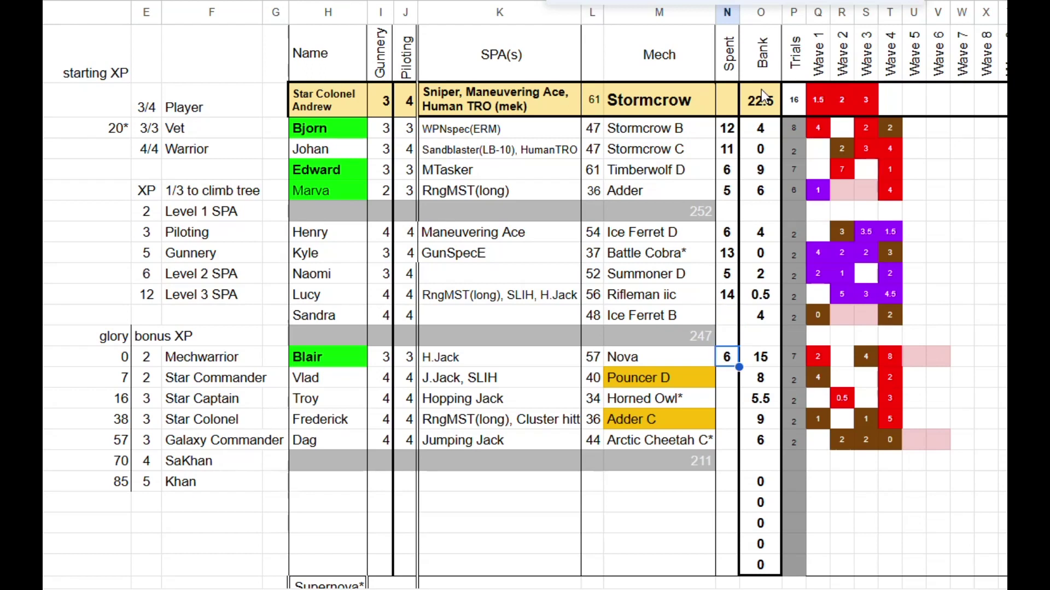
key("Right")
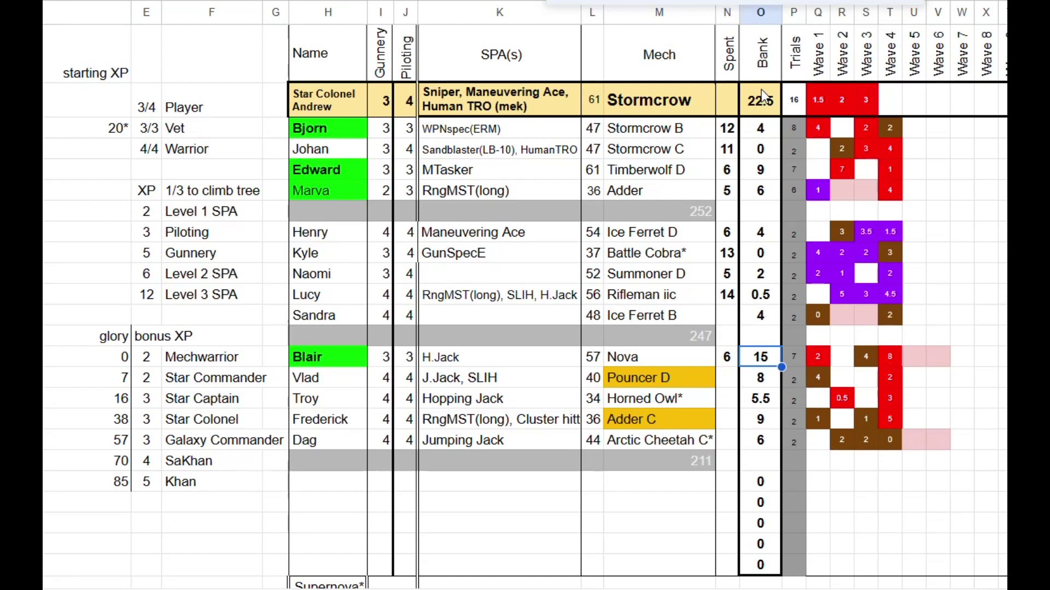
key("Left")
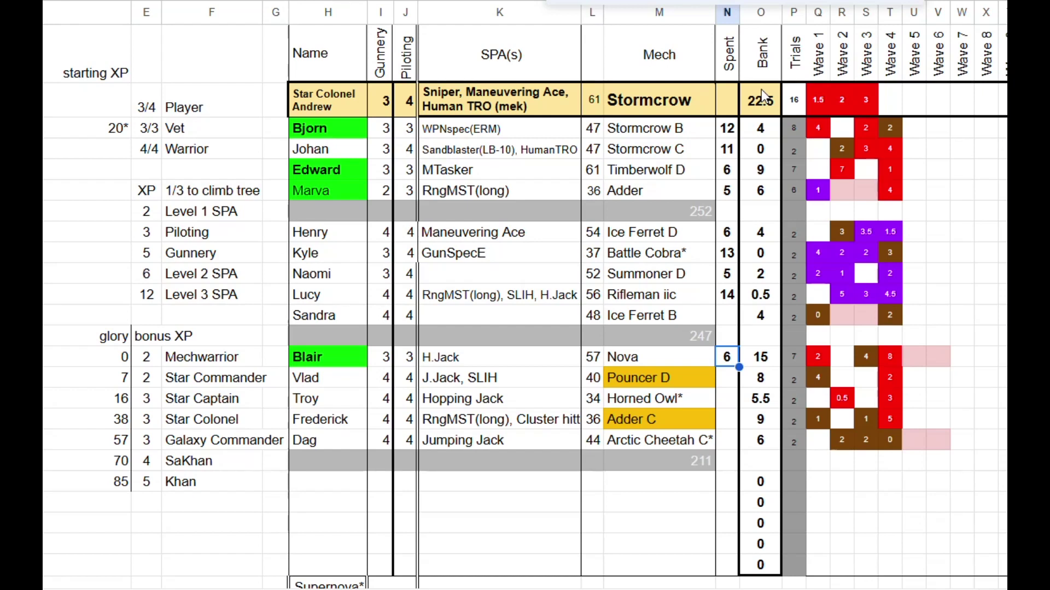
type("10")
key("Left")
key("Left")
key("Left")
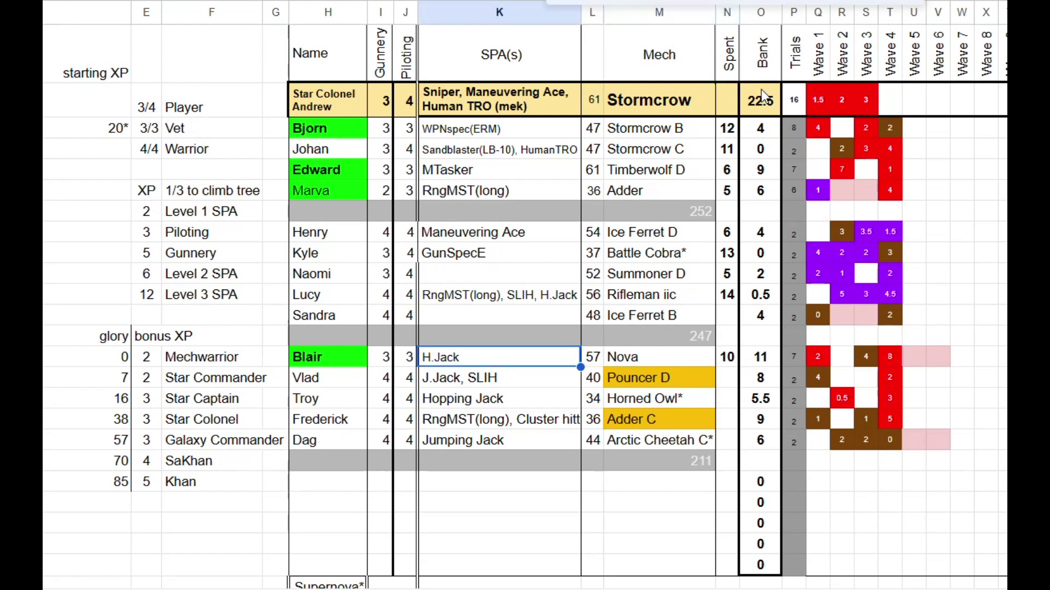
type("J.")
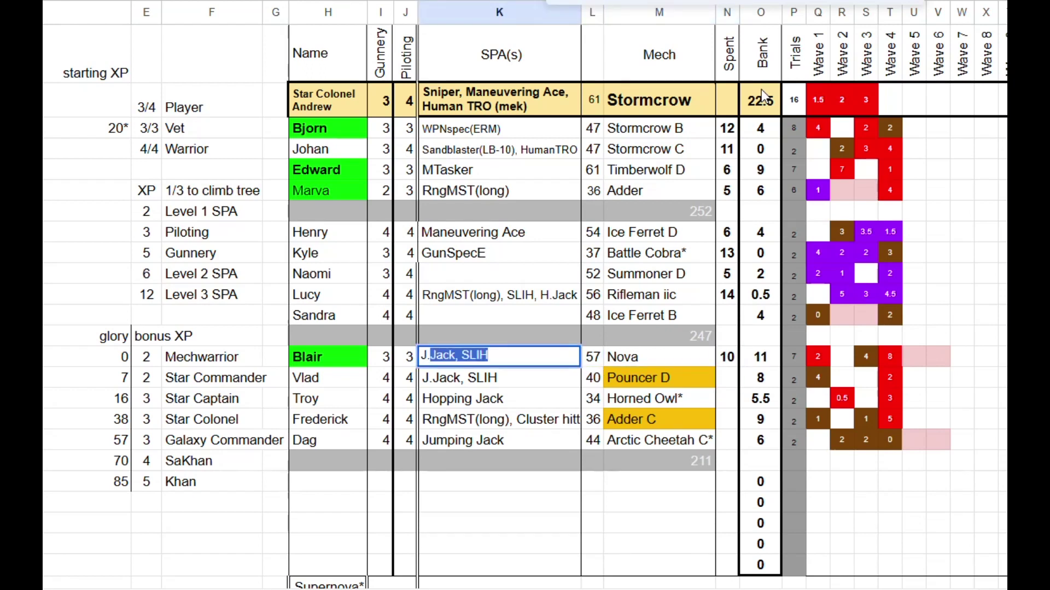
type("Jack,")
key("BackSpace")
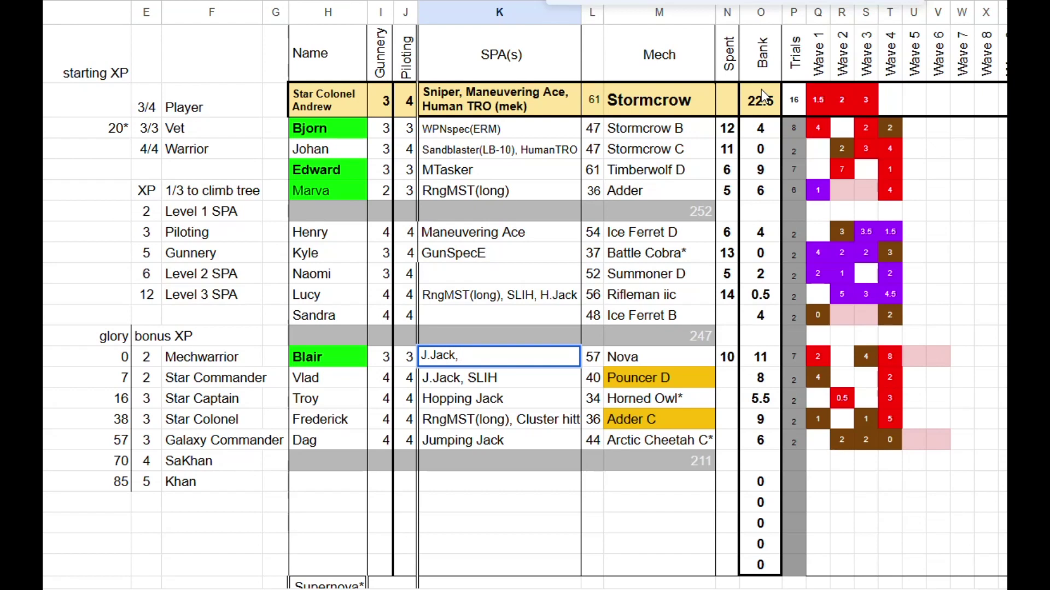
Restore H.Jack as the Nova pilot's SPA and set the spent XP back to 6.
key("BackSpace")
key("BackSpace")
key("BackSpace")
key("BackSpace")
key("BackSpace")
key("BackSpace")
key("BackSpace")
key("BackSpace")
type("H.Jack")
key("Return")
key("Up")
key("Right")
key("Right")
key("Right")
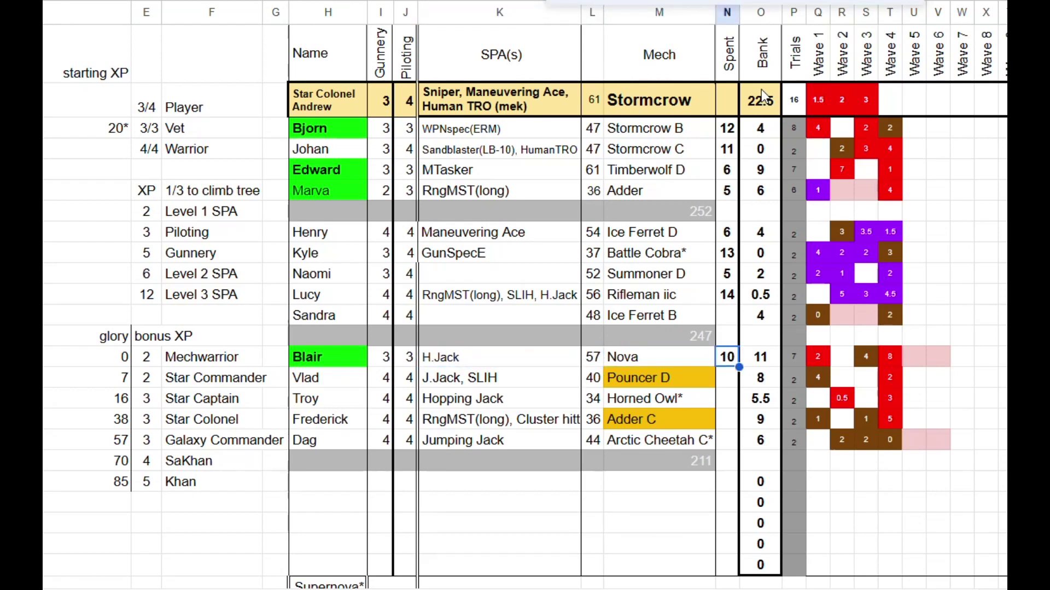
type("6")
key("Return")
Append WPNspec(ERM) after H.Jack in the Nova pilot's SPAs.
key("Up")
key("Left")
key("Left")
key("Left")
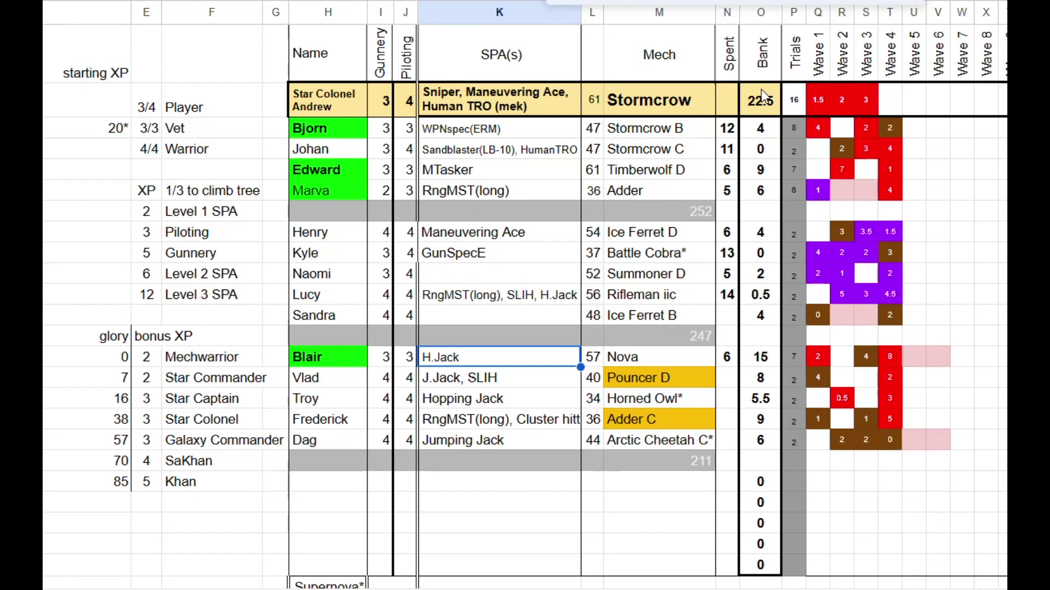
key("Return")
type(", WPNspec(ERM)")
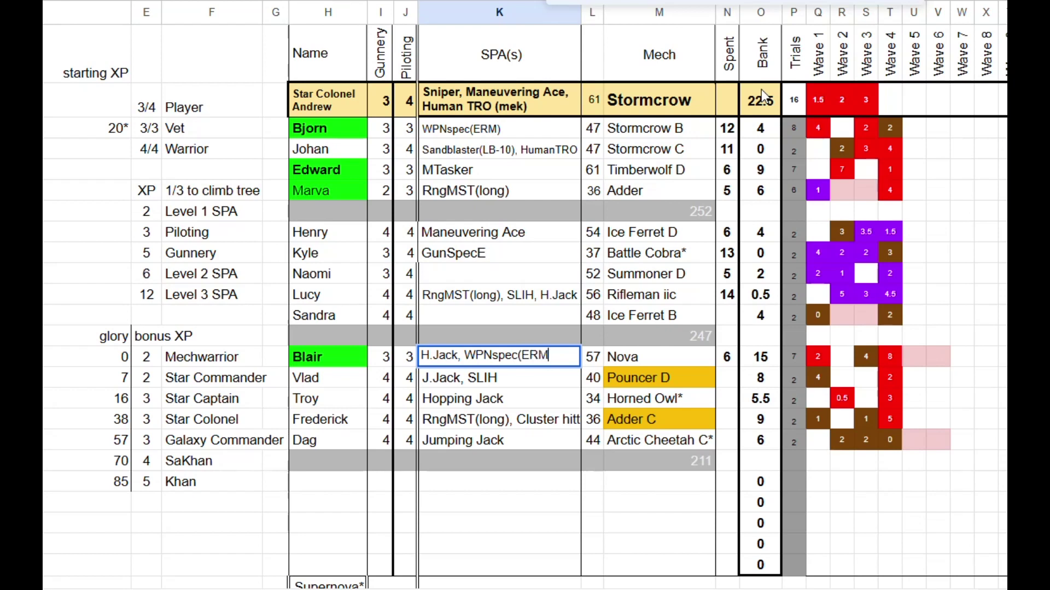
key("Return")
key("Up")
key("Right")
key("Right")
key("Right")
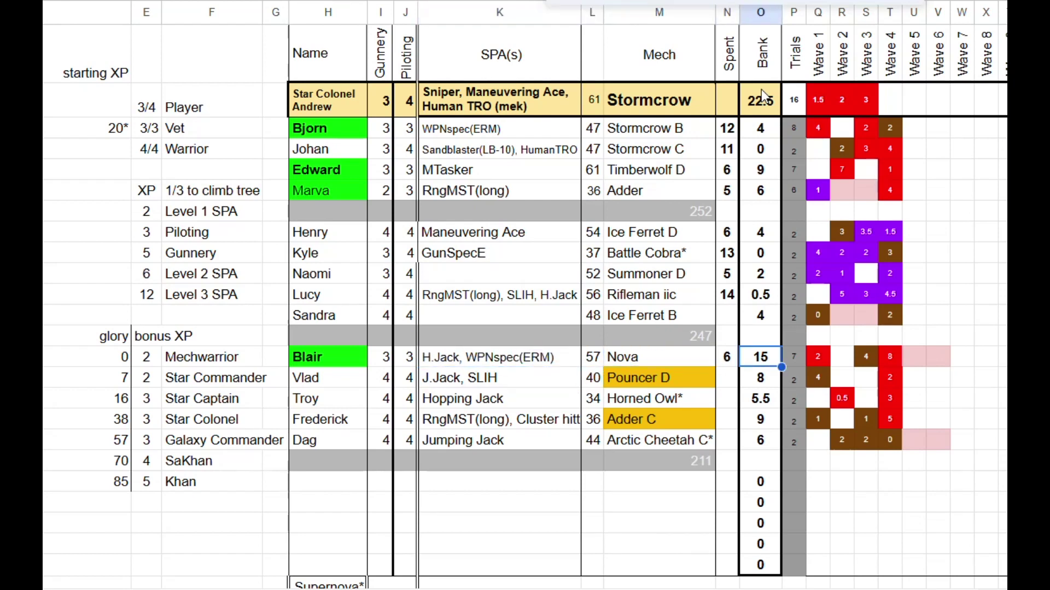
Set the Nova pilot's spent XP to 18 and append SLIH after WPNspec(ERM) in the pilot's SPAs.
type("18")
key("Return")
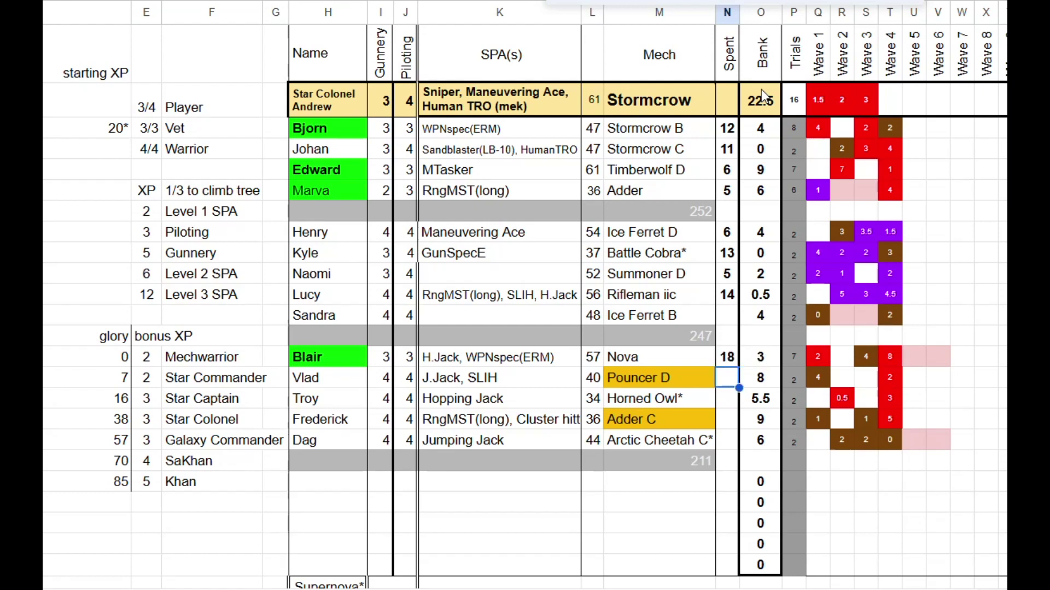
key("Up")
key("Left")
key("Left")
key("Left")
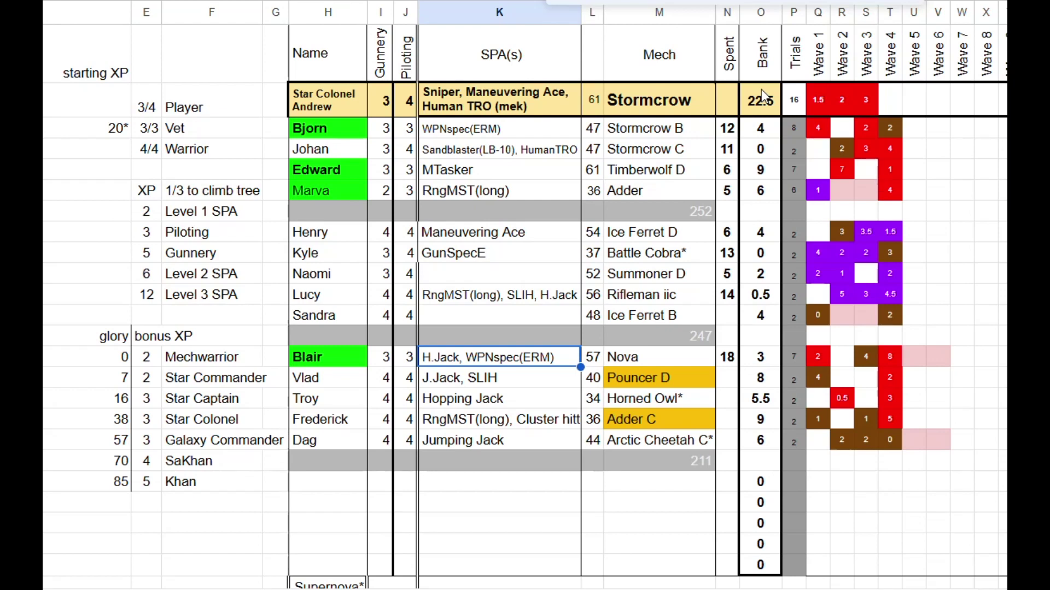
key("Return")
type(",")
type("SLIH")
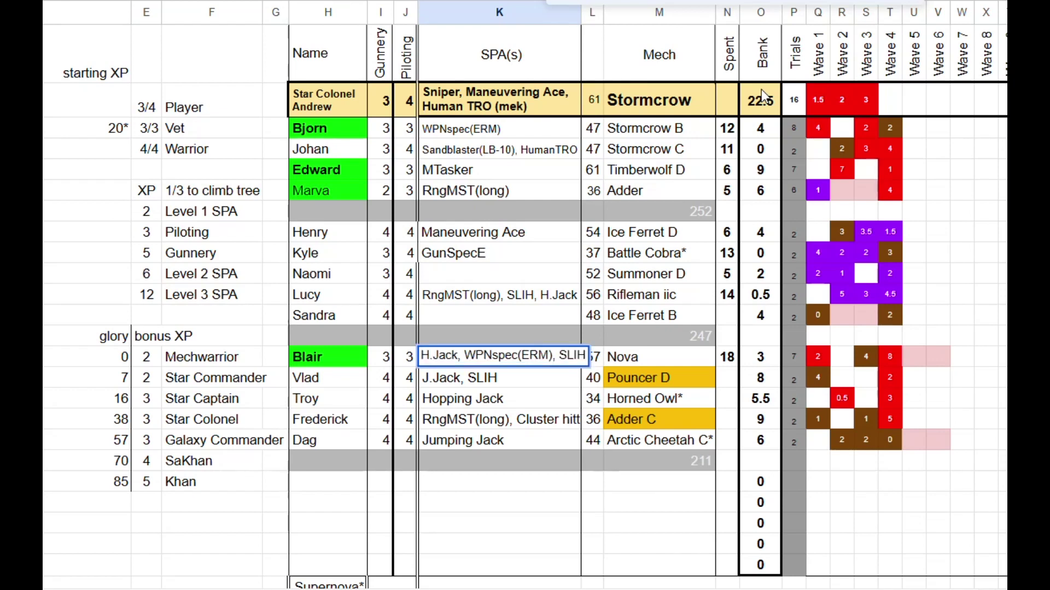
key("Tab")
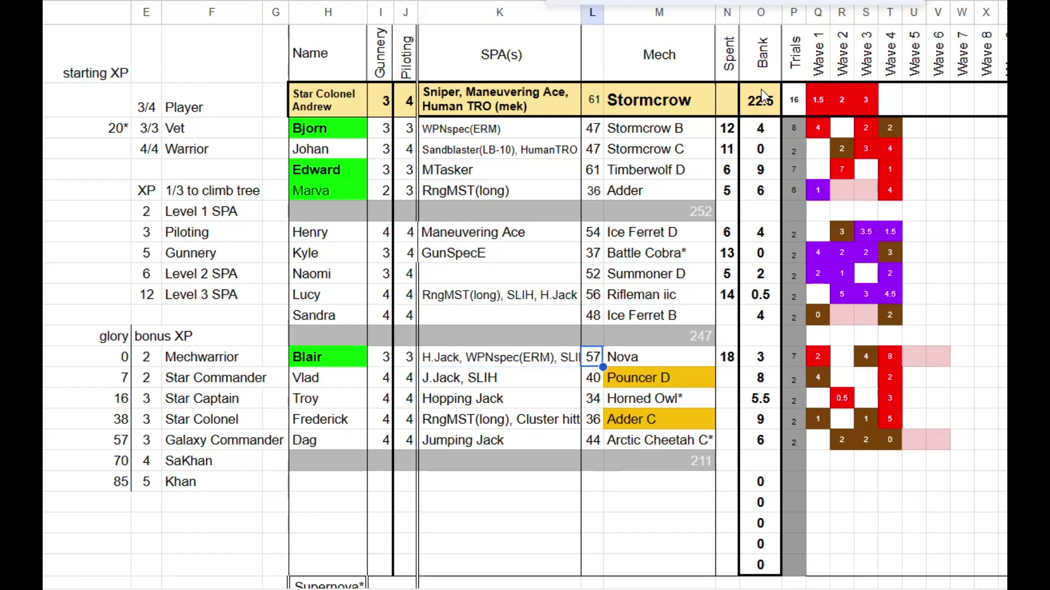
Set the Nova pilot's spent XP to 20.
key("Tab")
key("Tab")
type("20")
key("Return")
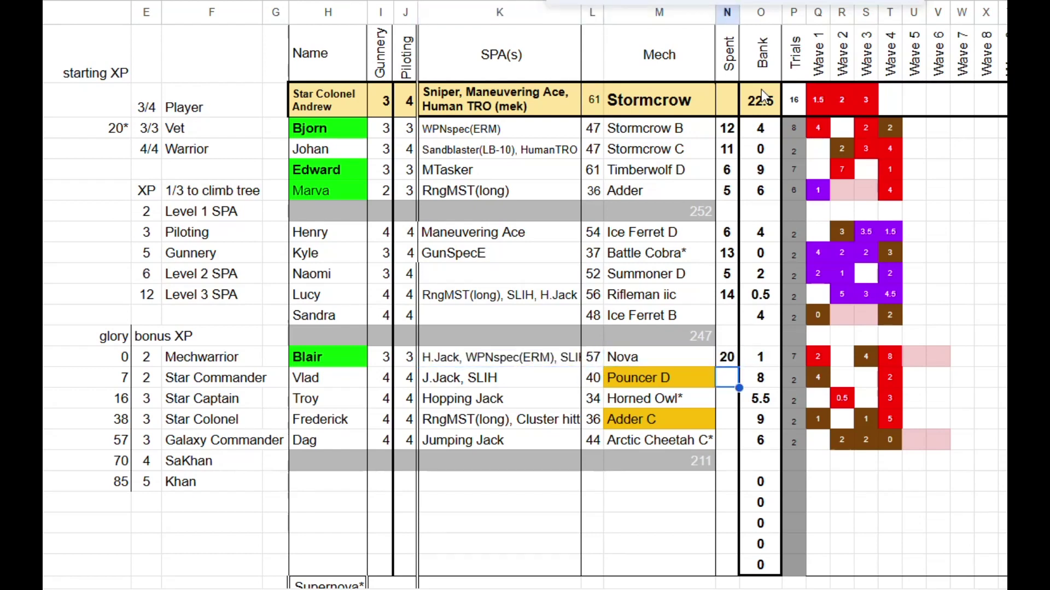
Reduce the font size of the Nova pilot's SPA entry so the full text fits in its cell.
key("Up")
key("Left")
key("Left")
key("Left")
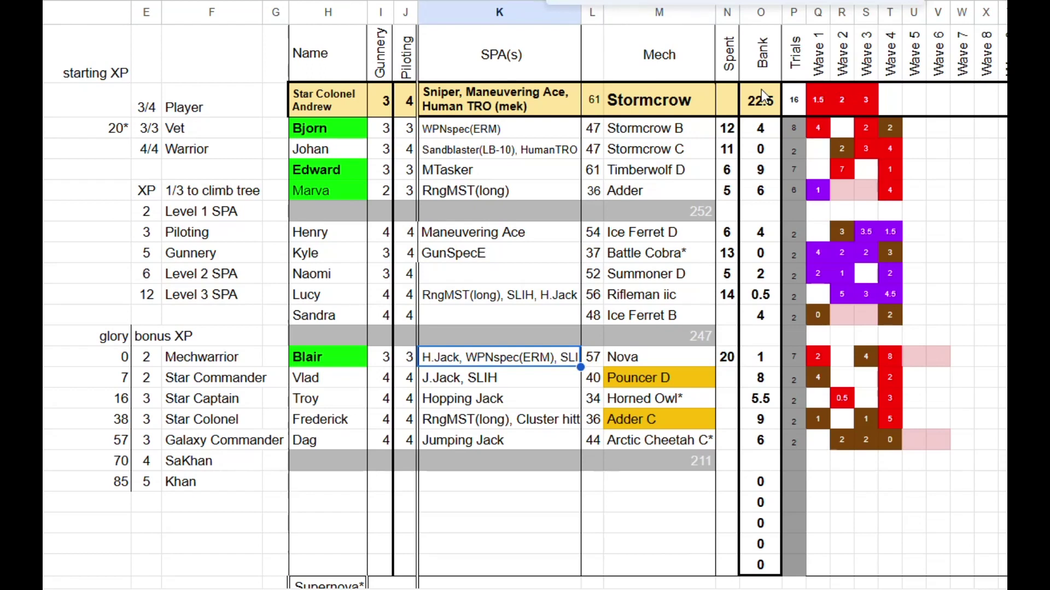
key("ctrl+shift+comma")
key("ctrl+shift+comma")
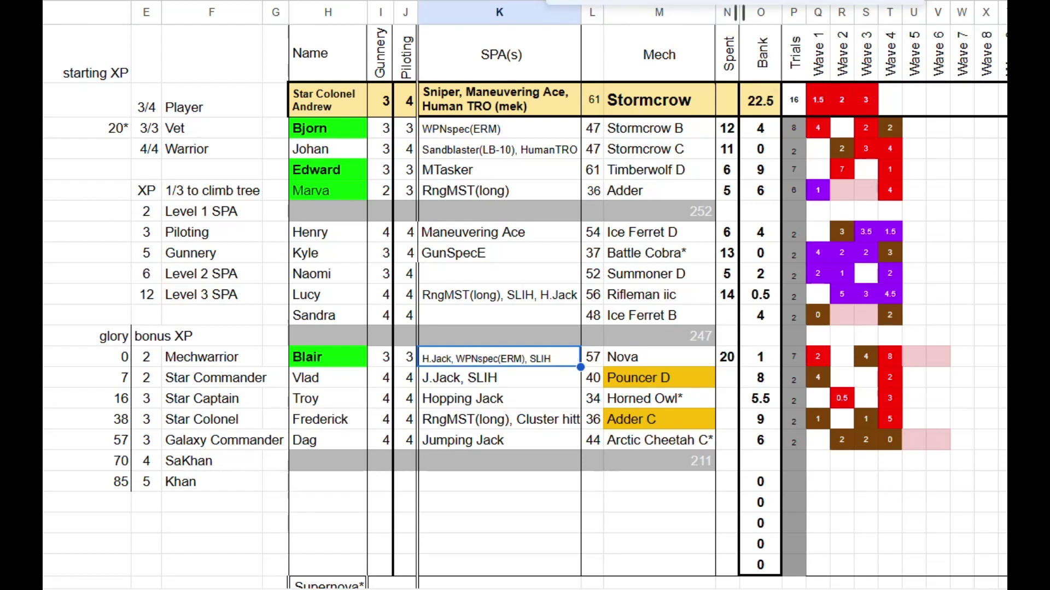
key("ctrl+shift+period")
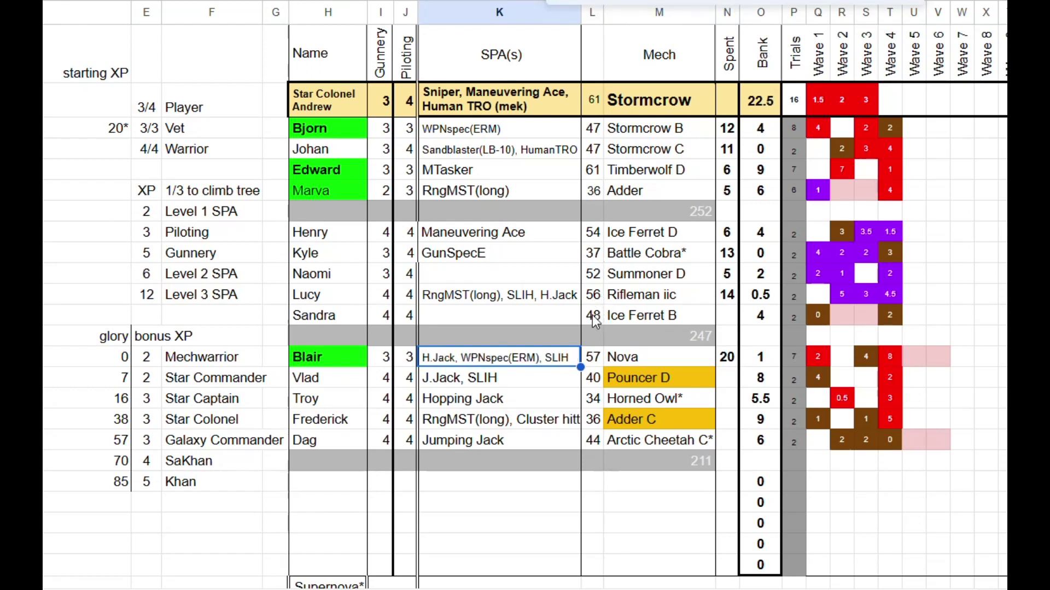
Replace the Pouncer D pilot's SPAs with H.Jack, SLIH.
left_click(723, 380)
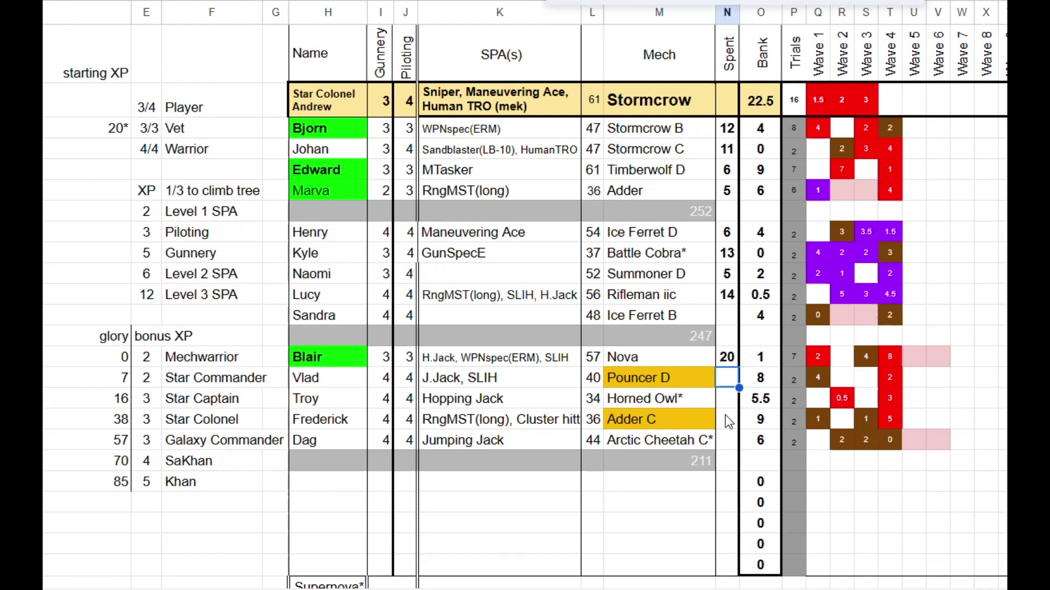
key("Left")
key("Left")
key("Left")
key("Left")
key("Right")
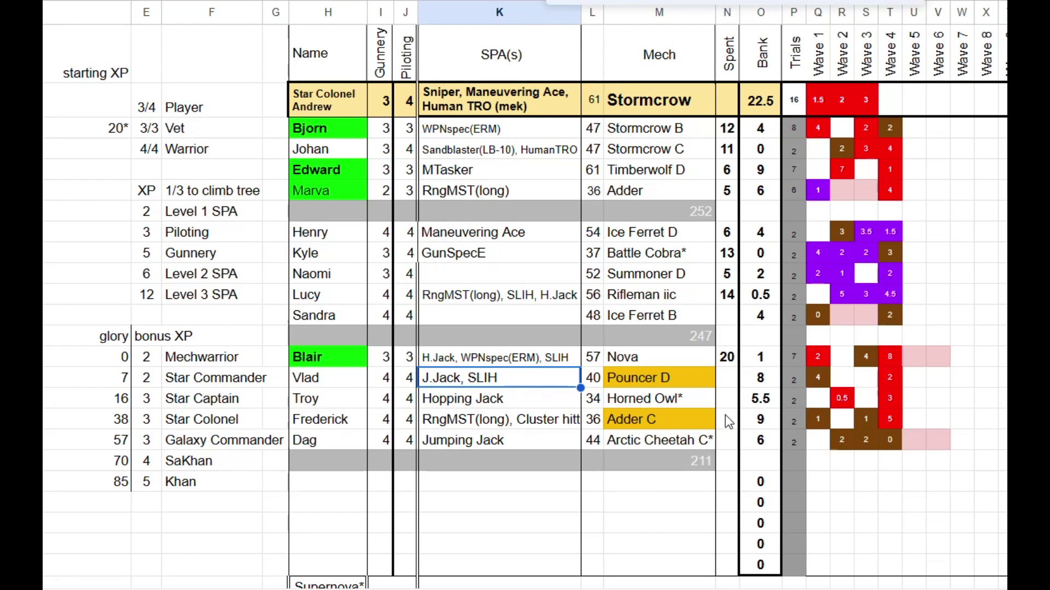
type("H.")
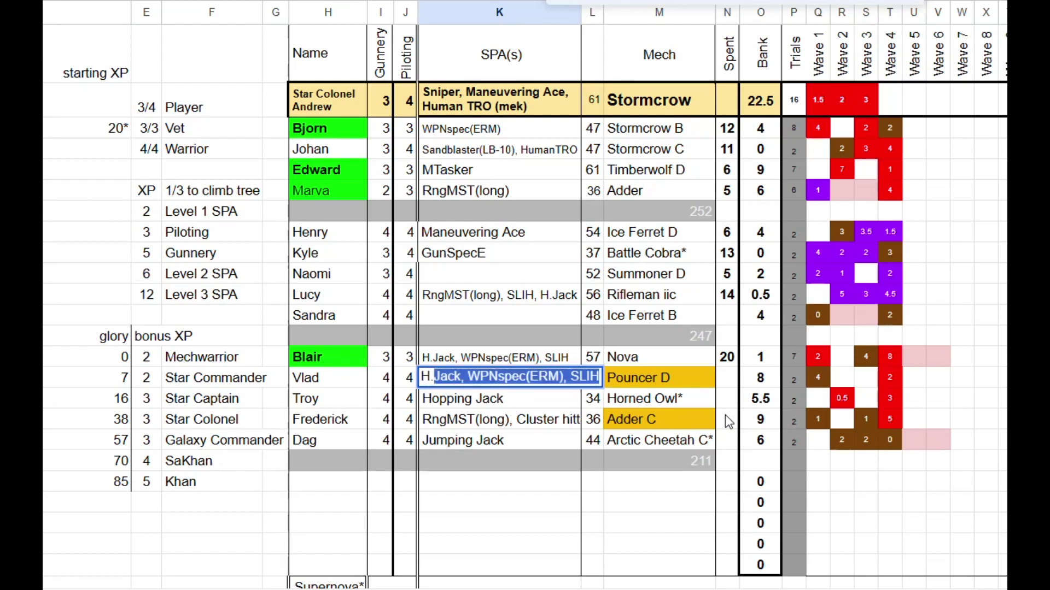
key("BackSpace")
key("BackSpace")
type(".JAc")
key("BackSpace")
key("BackSpace")
type("ac")
key("BackSpace")
key("BackSpace")
key("BackSpace")
type("ack, S")
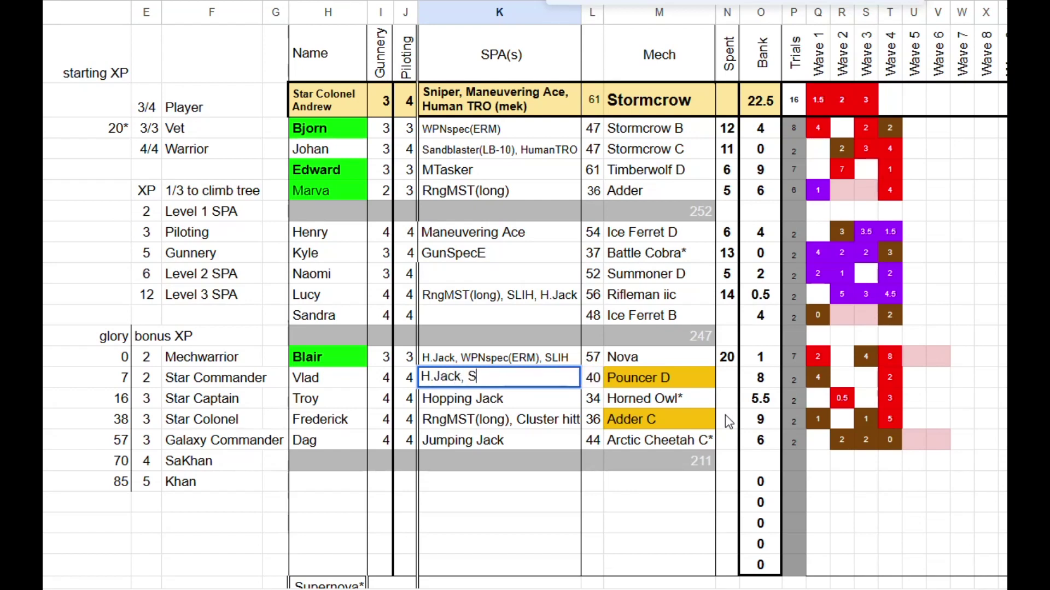
type("LIH")
Set the Pouncer D pilot's spent XP to 8.
key("Tab")
key("Tab")
key("Tab")
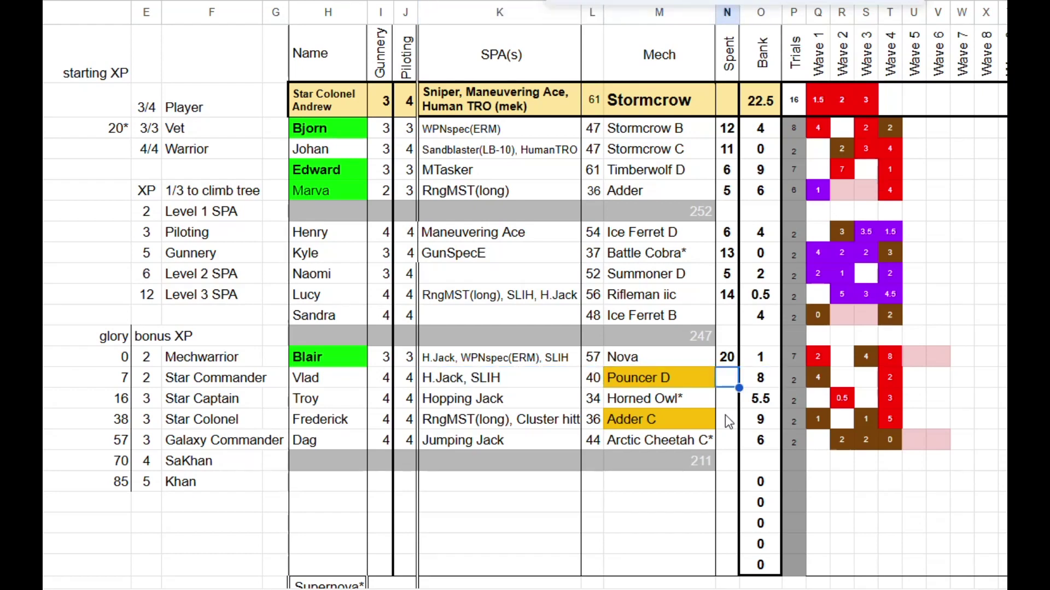
type("6")
key("Return")
type("8")
key("Return")
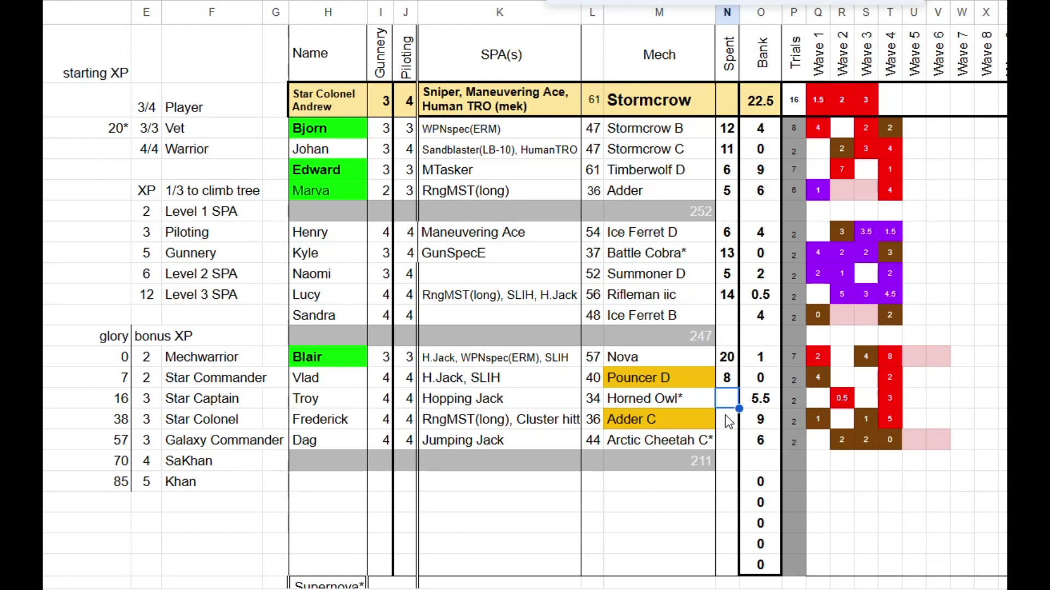
Set the Horned Owl* pilot's Gunnery to 3.
key("Left")
key("Left")
key("Left")
key("Left")
key("Left")
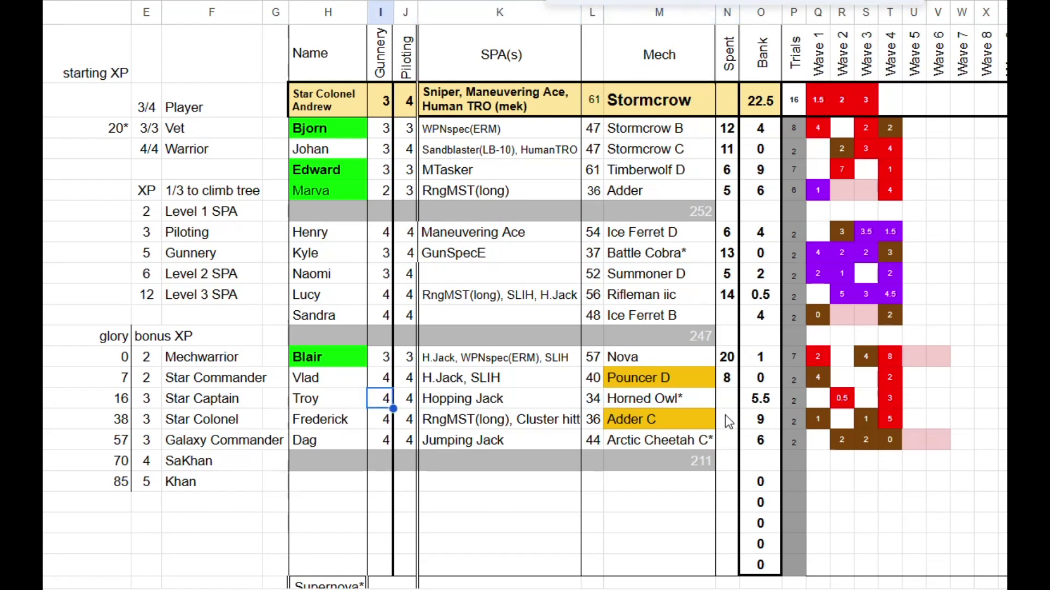
type("3")
key("Tab")
Clear Hopping Jack from the Horned Owl* pilot's SPAs and set the pilot's spent XP to 5.
key("Tab")
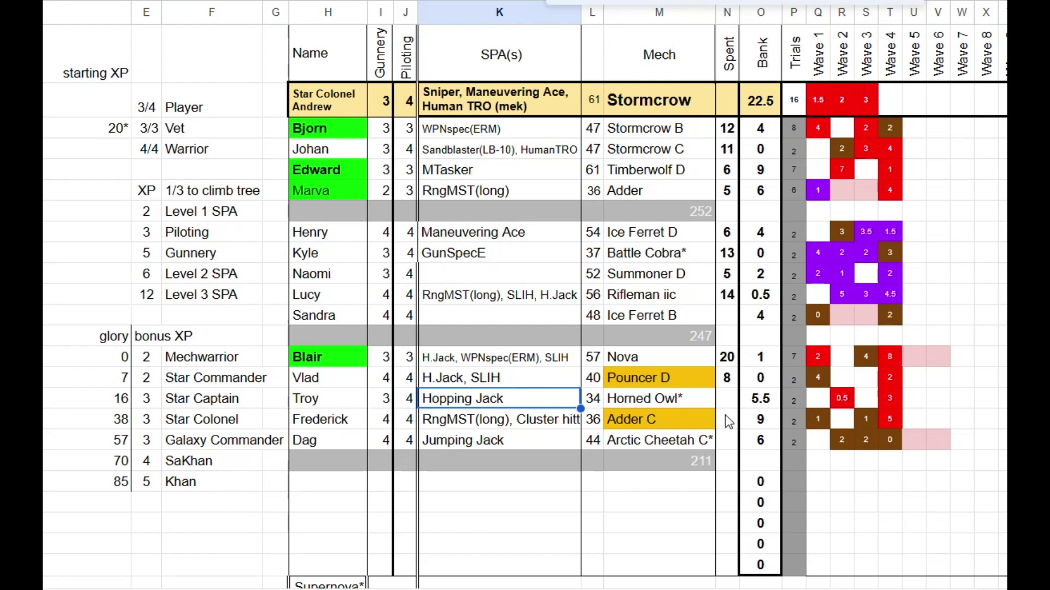
key("Delete")
key("Tab")
key("Tab")
key("Tab")
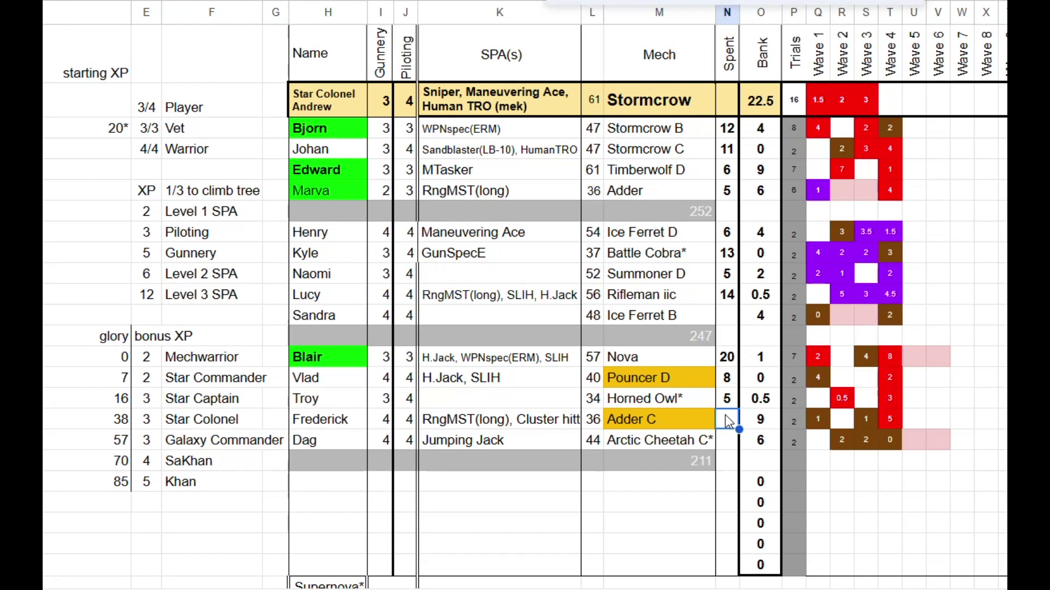
Set the Adder C pilot's Gunnery to 3.
key("Left")
key("Left")
key("Left")
key("Left")
key("Left")
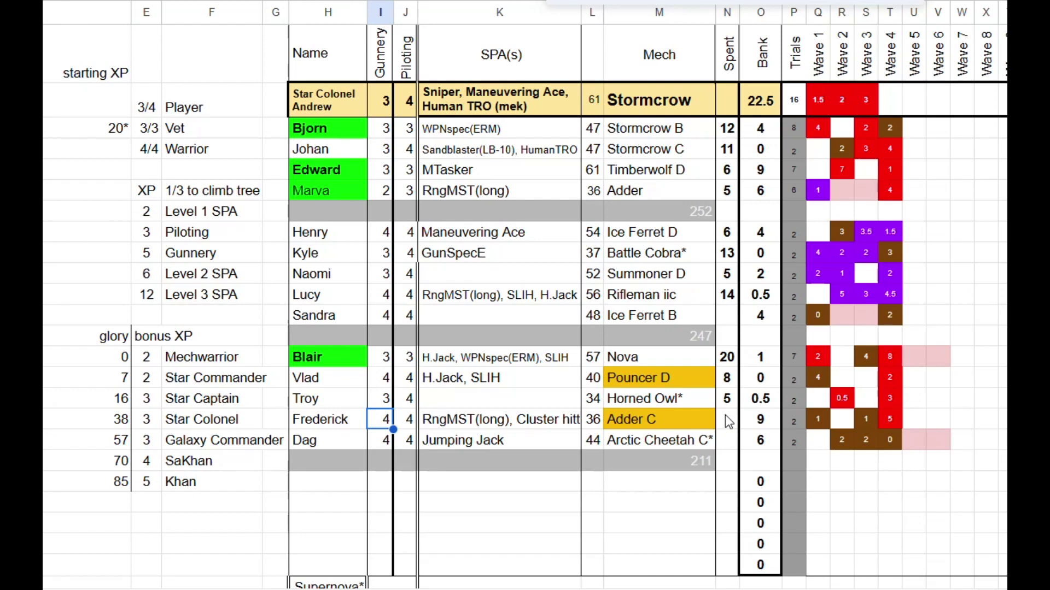
type("3")
Enter 5 as the Adder C pilot's spent XP.
key("Tab")
key("Tab")
key("Tab")
key("Tab")
key("Tab")
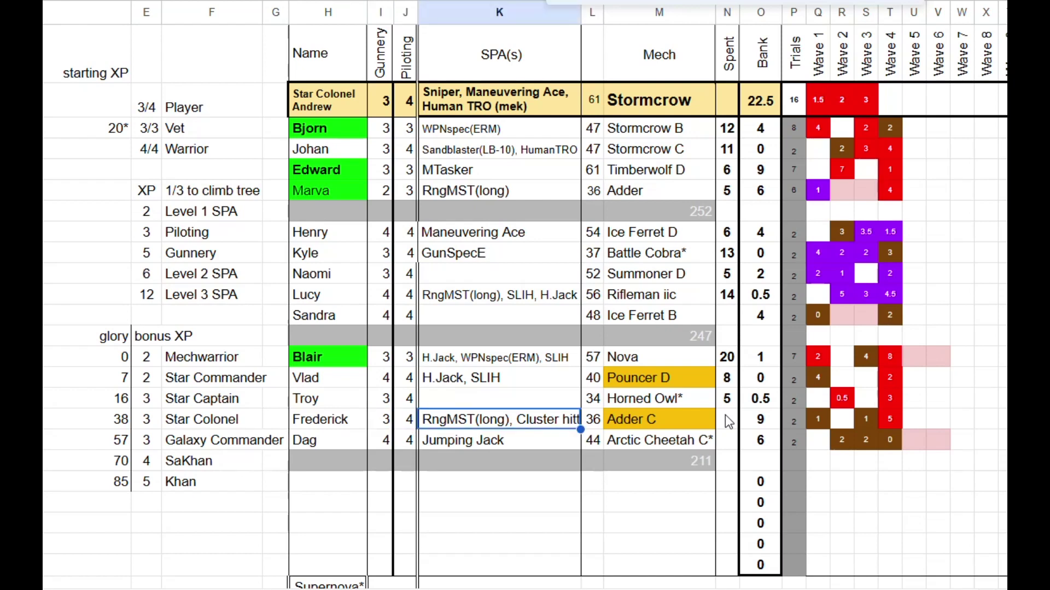
type("5")
key("Return")
Set the Adder C pilot's Piloting to 3.
key("Up")
key("Left")
key("Left")
key("Left")
key("Left")
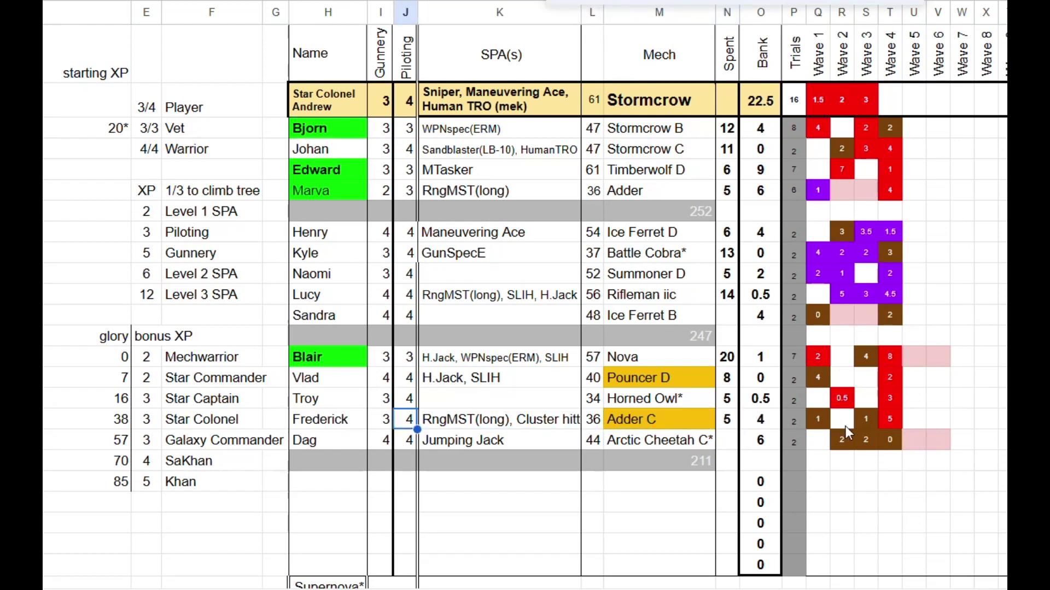
type("3")
key("Return")
Change the Adder C pilot's spent XP to 8.
key("Up")
key("Right")
key("Right")
key("Right")
key("Right")
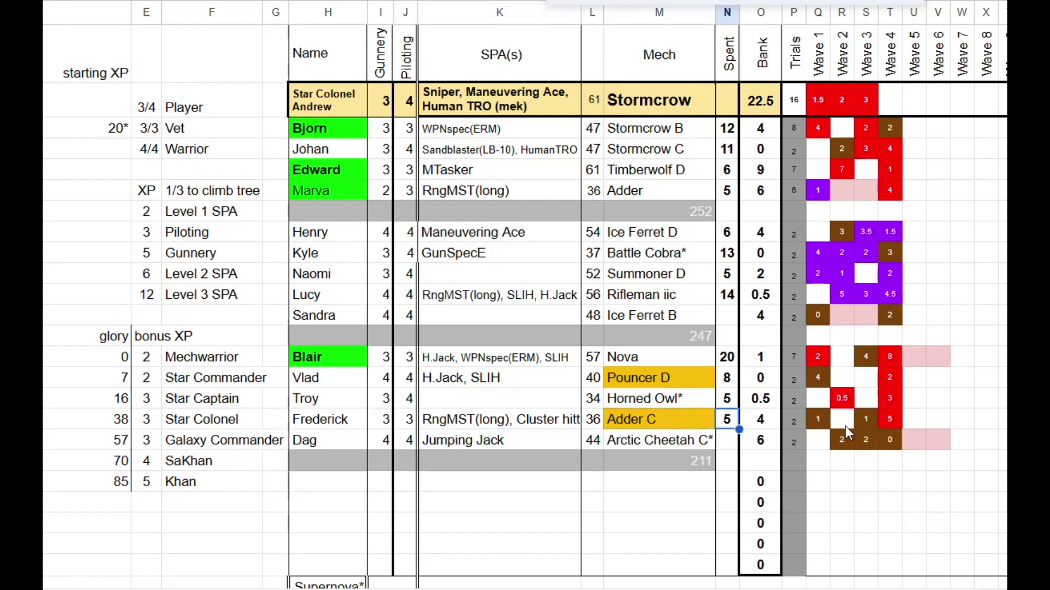
type("8")
key("Return")
Clear the Adder C pilot's SPA entry.
key("Up")
key("Left")
key("Left")
key("Left")
key("Left")
key("Right")
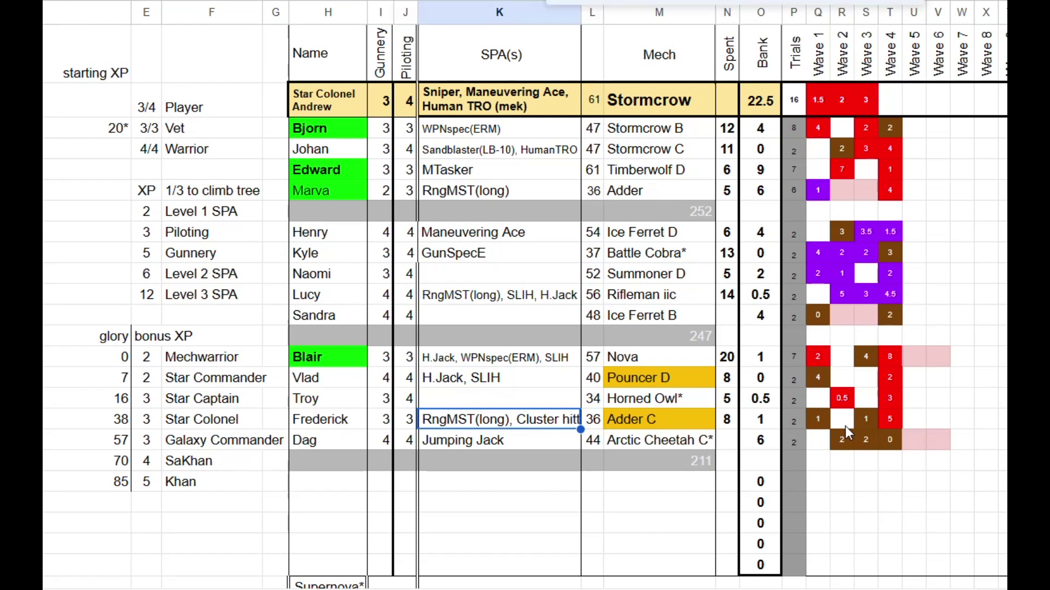
key("Delete")
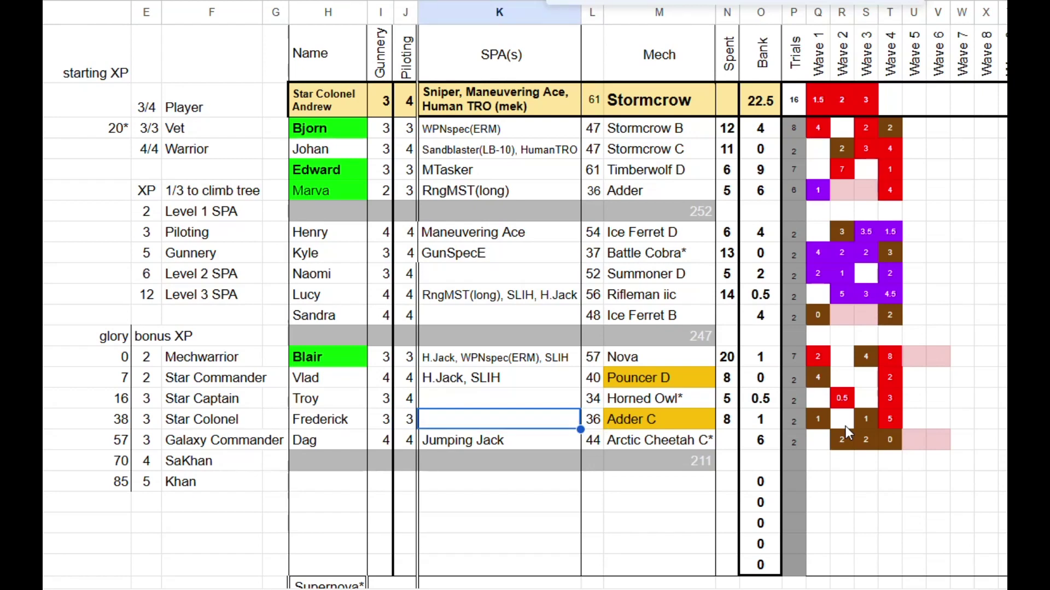
Check the Adder C pilot's Bank and SPA cells against the Arctic Cheetah C* pilot's SPA entry.
key("Down")
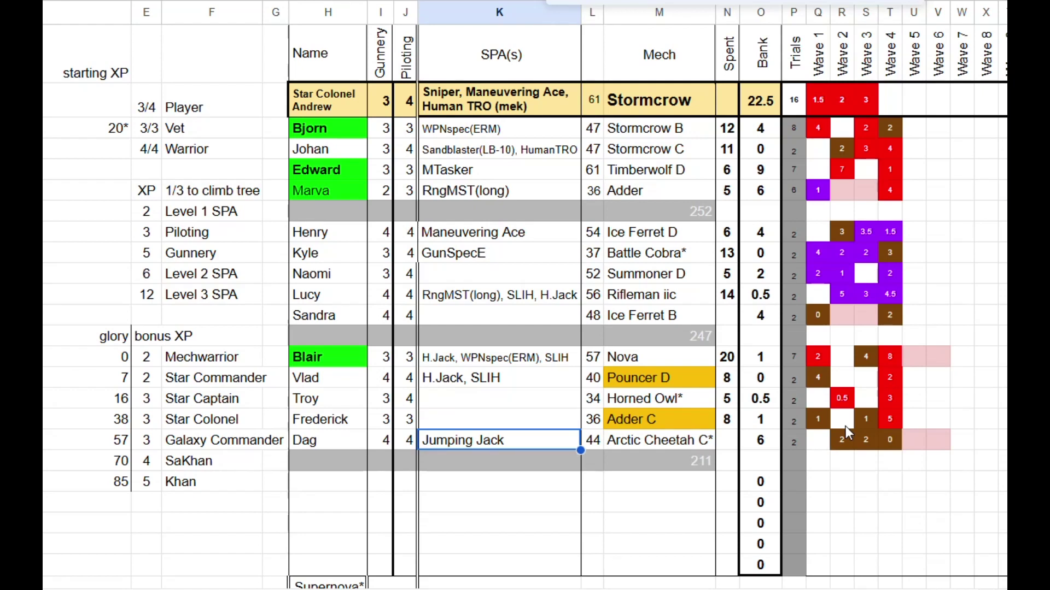
key("Up")
key("Right")
key("Right")
key("Right")
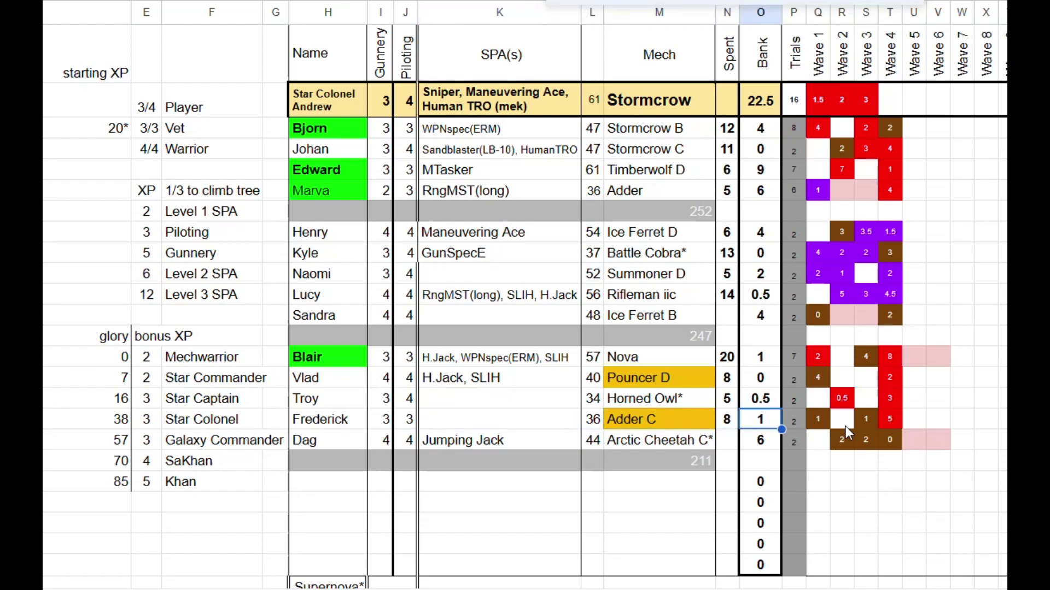
key("Left")
key("Left")
key("Left")
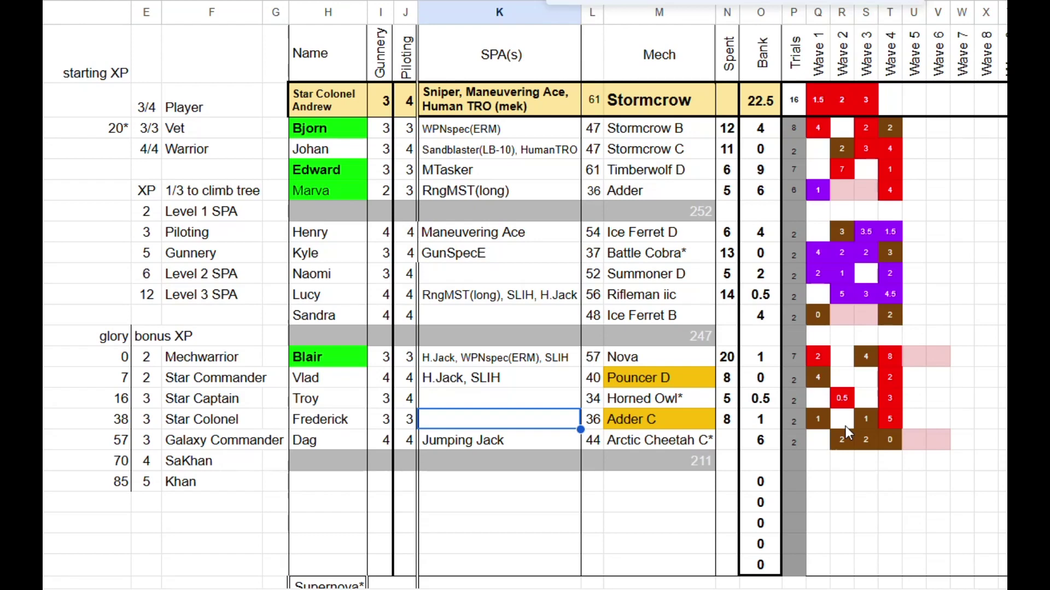
Clear Jumping Jack from the Arctic Cheetah C* pilot's SPAs and set the pilot's Gunnery to 3.
key("Down")
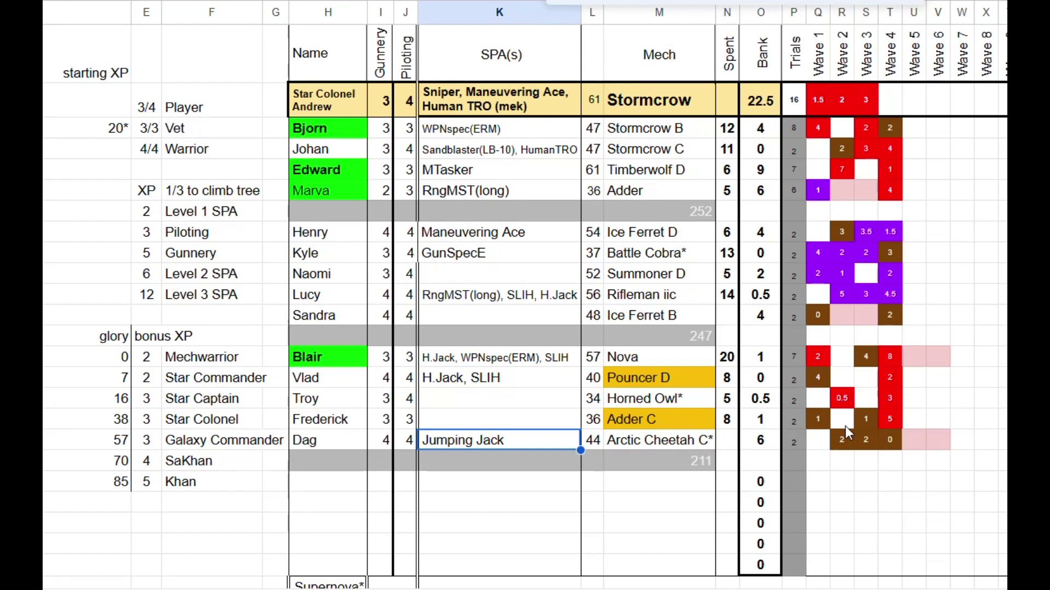
key("Delete")
key("Left")
key("Left")
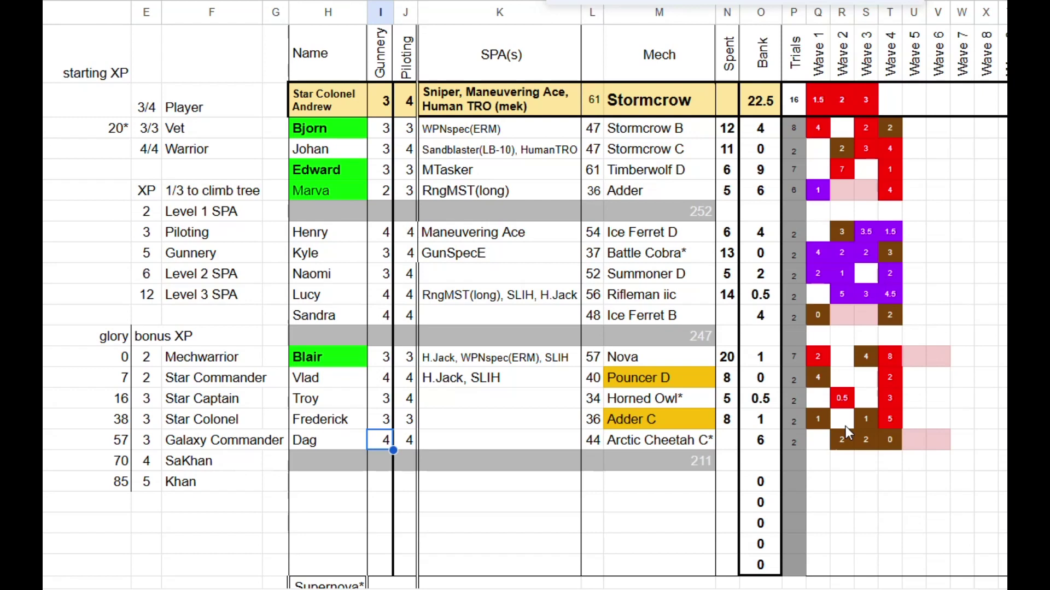
type("3")
Set the Arctic Cheetah C* pilot's spent XP to 5.
key("Right")
key("Right")
key("Right")
key("Right")
key("Right")
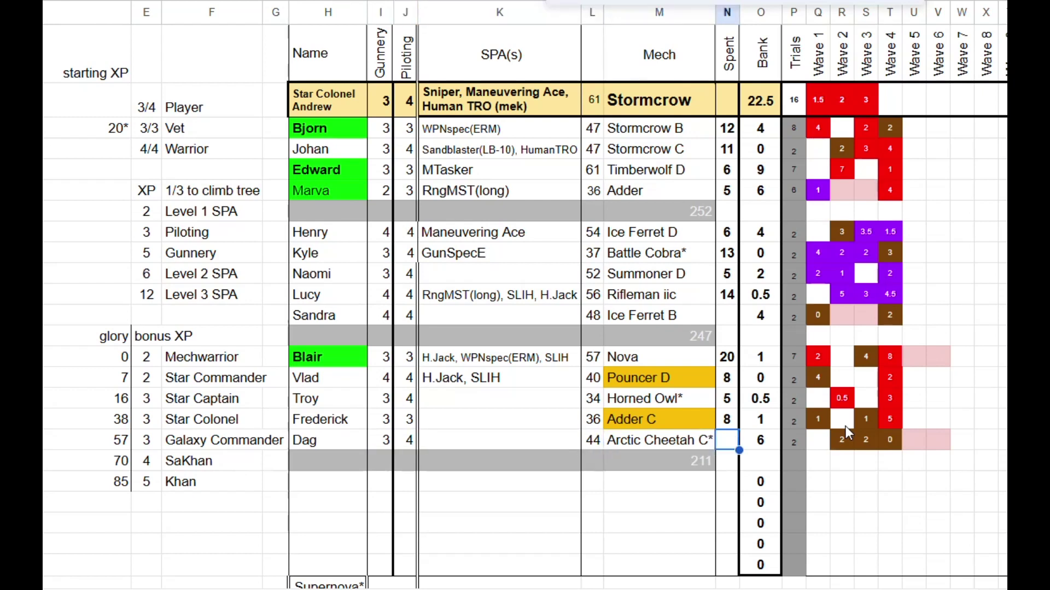
type("5")
key("Return")
key("Left")
key("Left")
key("Left")
key("Up")
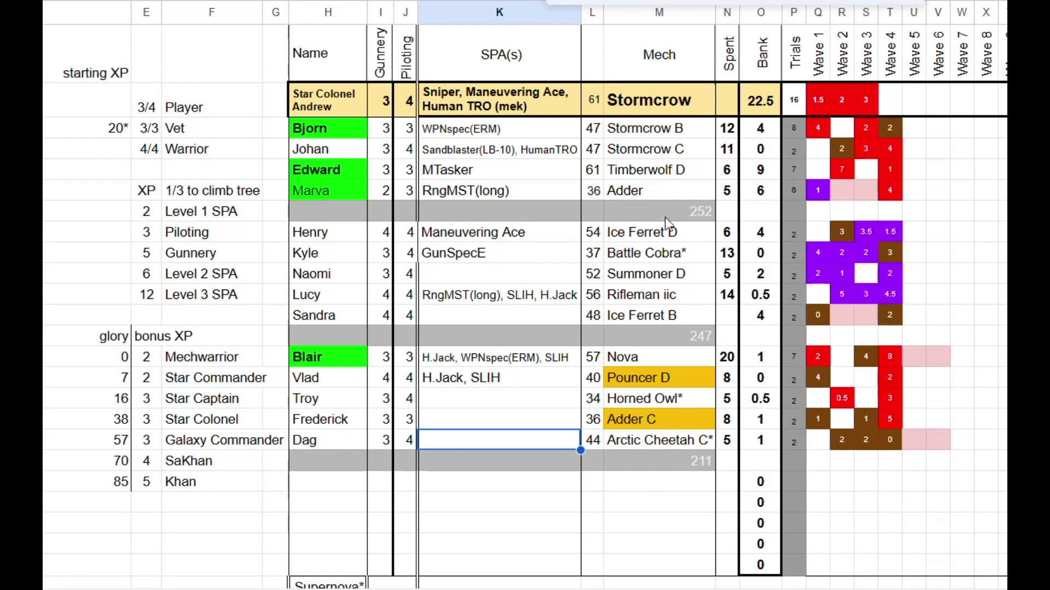
Review the Stormcrow pilot's SPA options in the ability tree and the table of abilities without a tree.
left_click(572, 116)
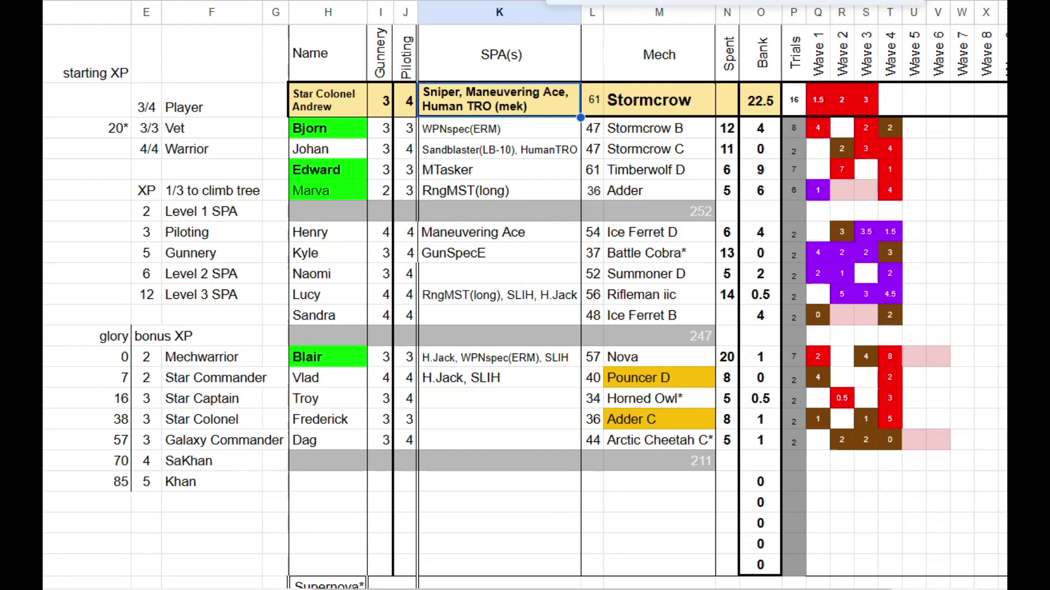
scroll(234, 574, "left", 8)
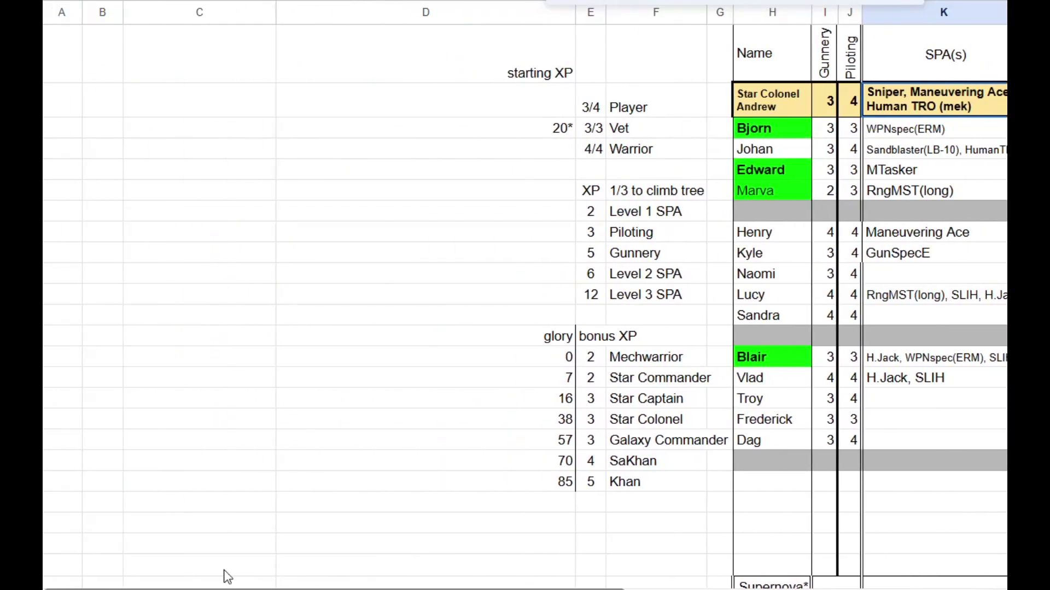
scroll(361, 285, "up", 3)
scroll(360, 286, "up", 15)
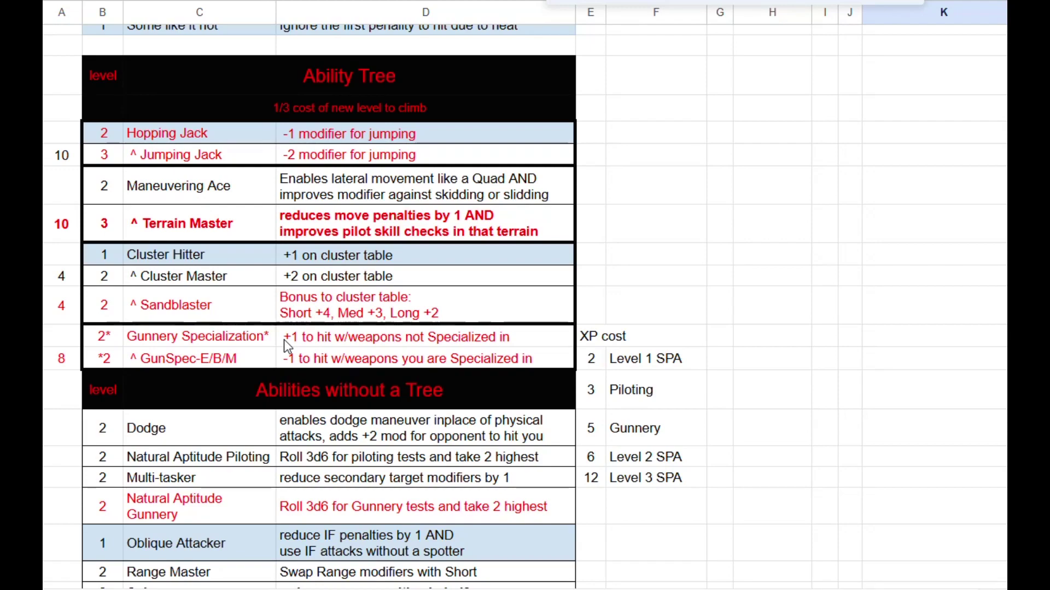
scroll(283, 340, "down", 2)
scroll(284, 340, "down", 4)
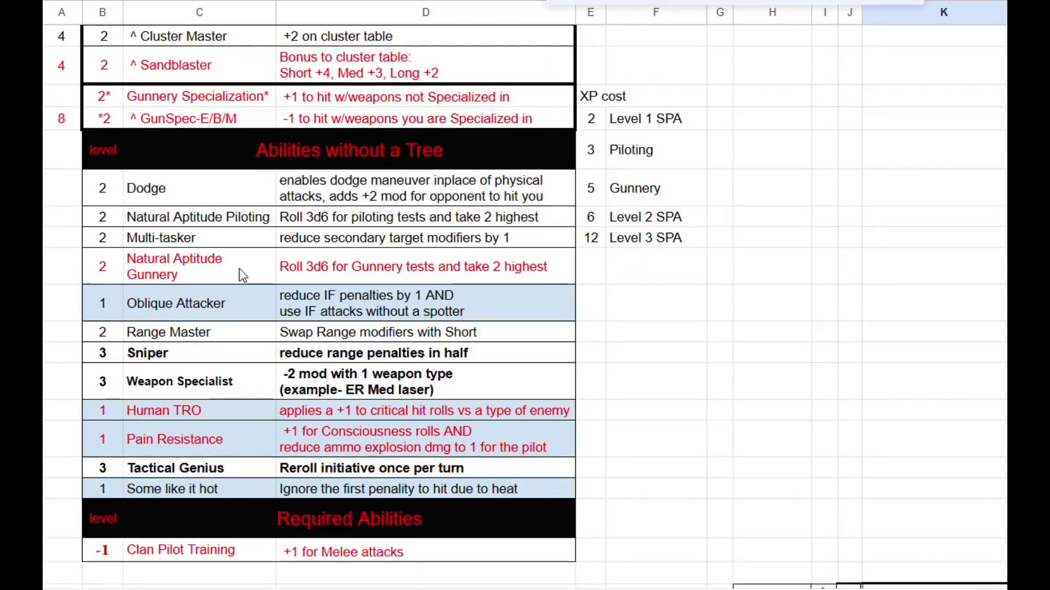
scroll(239, 271, "down", 10)
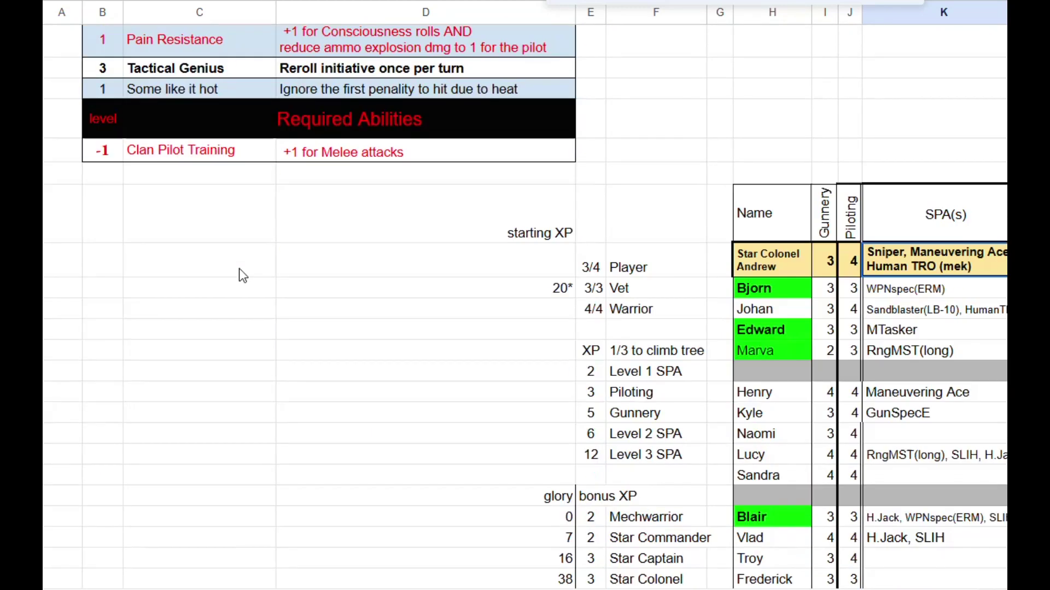
Replace the Stormcrow pilot's SPAs with NAG and set the pilot's spent XP to 6.
left_click_drag(374, 588, 617, 589)
scroll(544, 191, "down", 2)
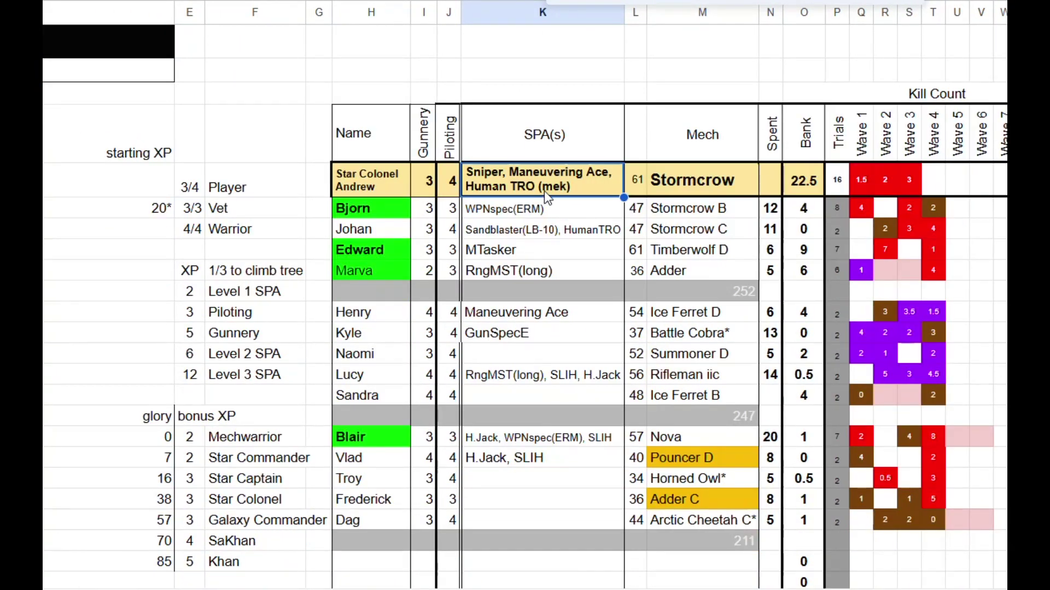
type("NAG")
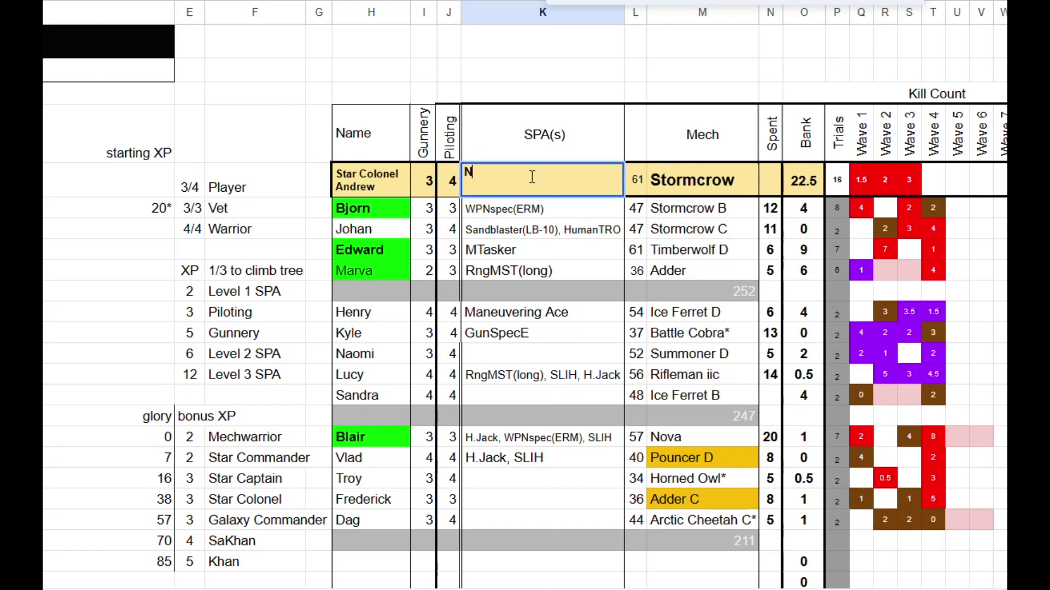
key("Tab")
key("Tab")
key("Tab")
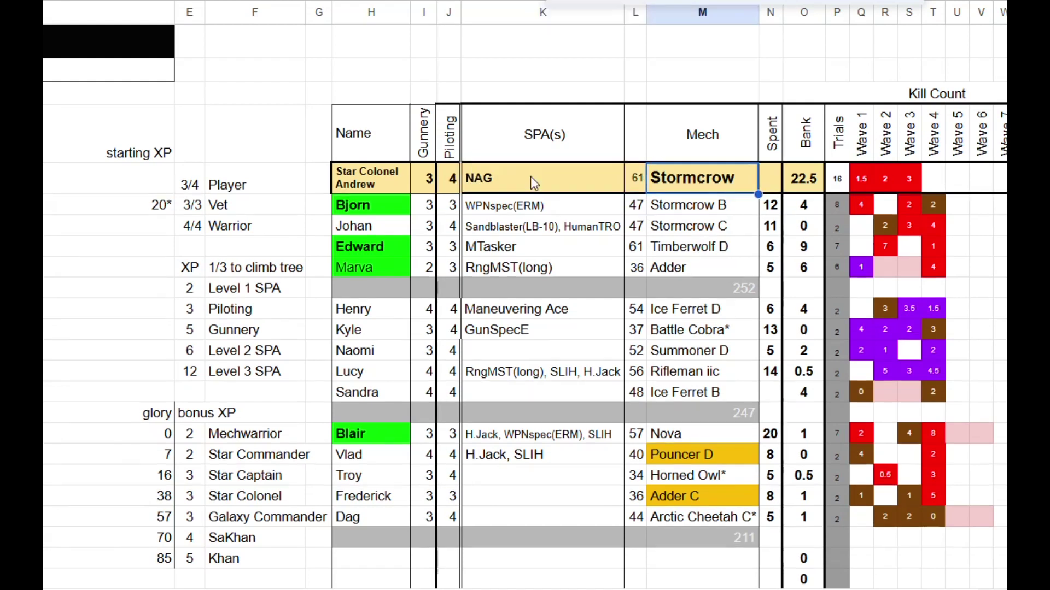
type("6")
key("Return")
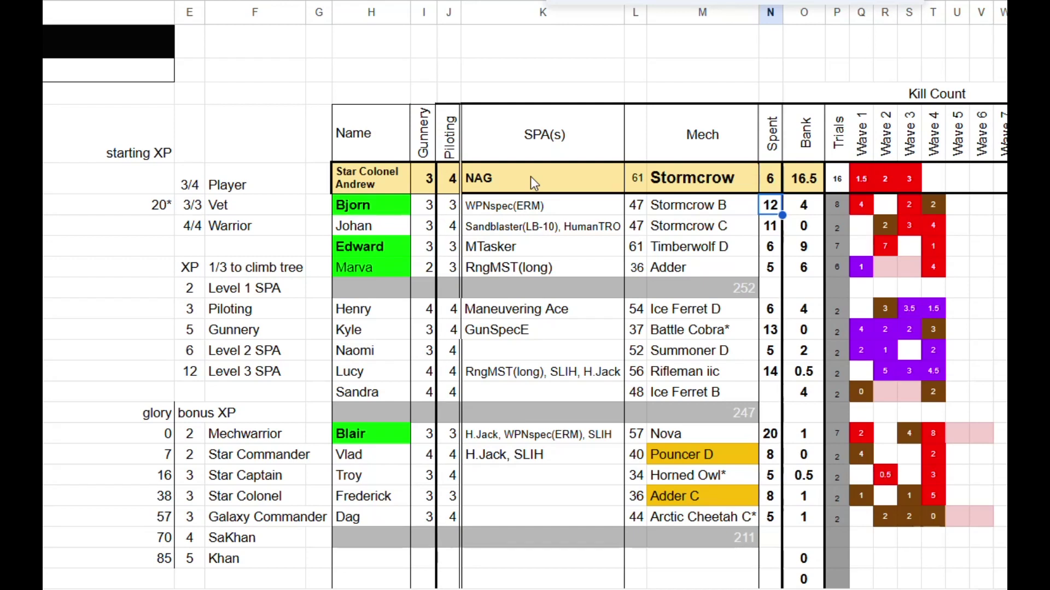
key("Up")
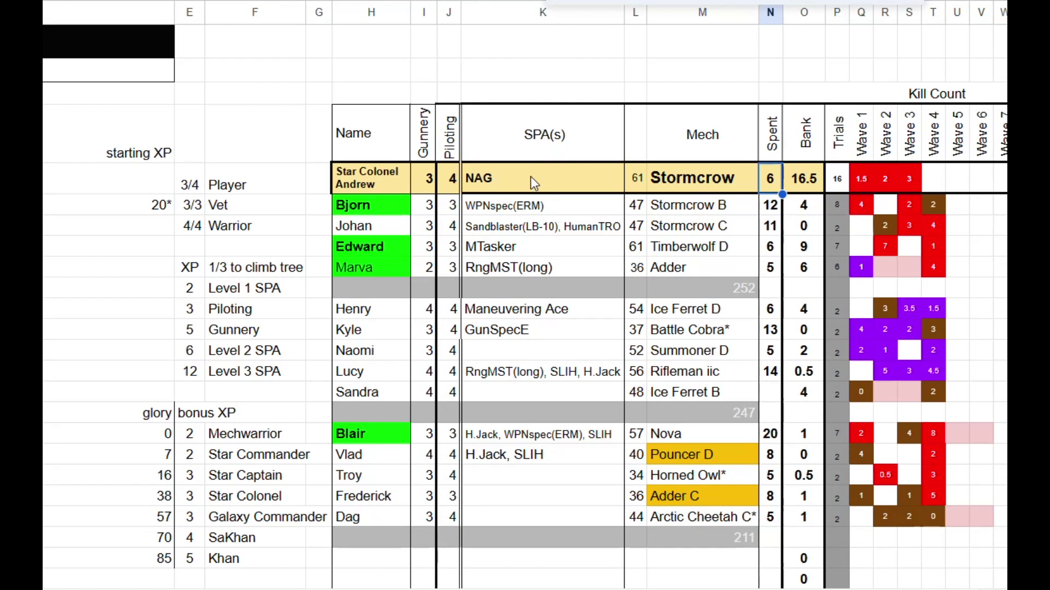
Add GunSpecE to the Stormcrow pilot's SPAs and set the pilot's spent XP to 14.
left_click(530, 176)
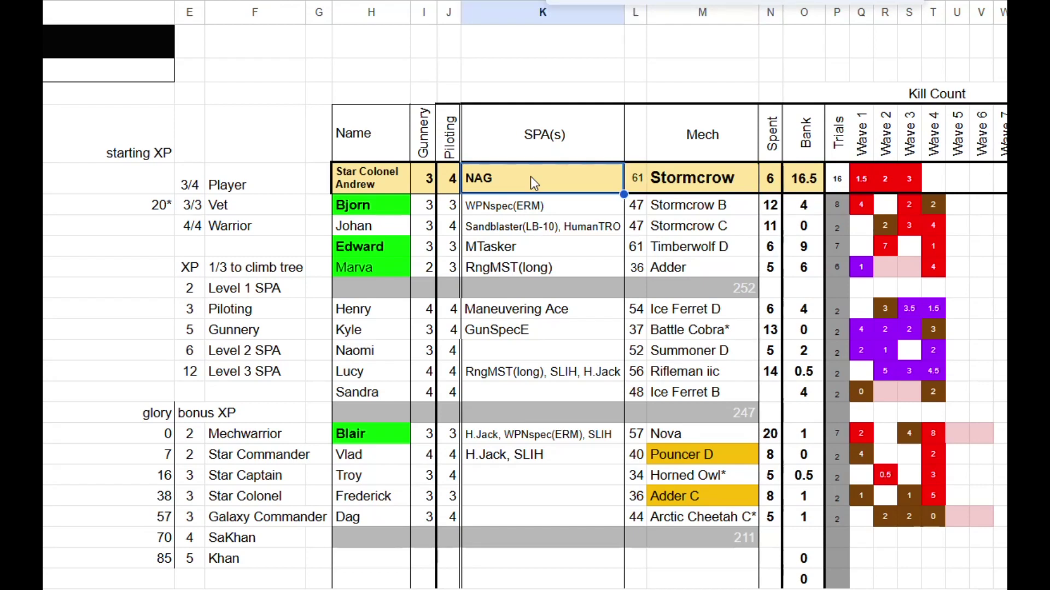
double_click(530, 176)
type(",")
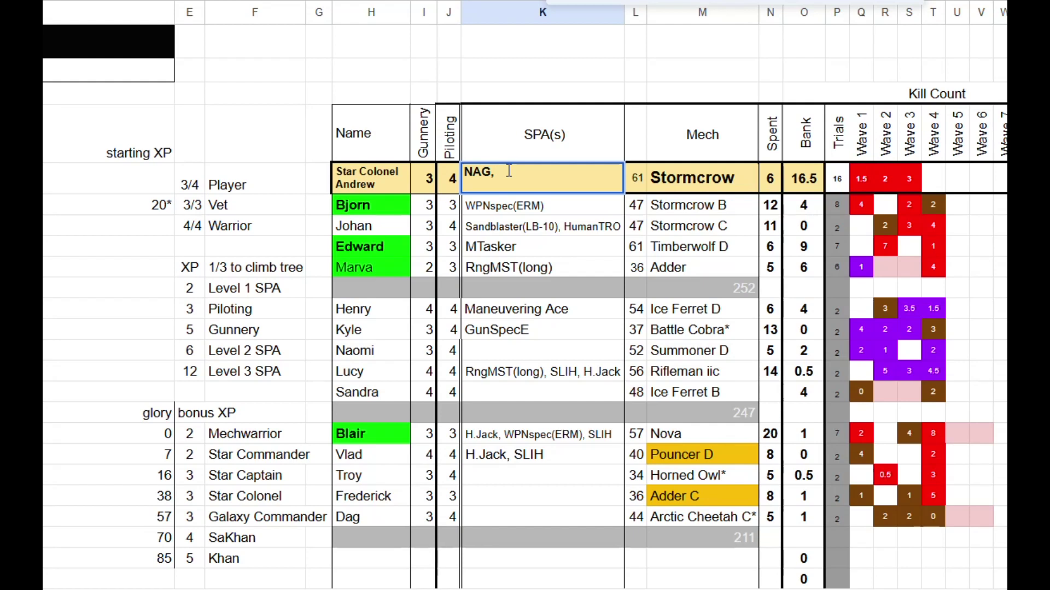
type("GunSpecE")
key("Tab")
key("Tab")
key("Tab")
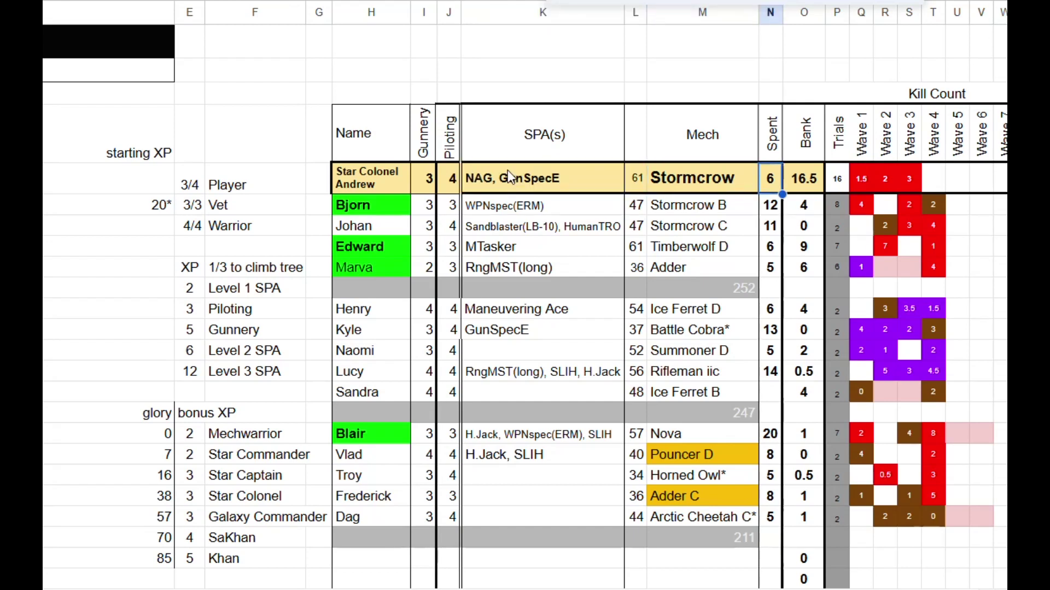
type("14")
key("Return")
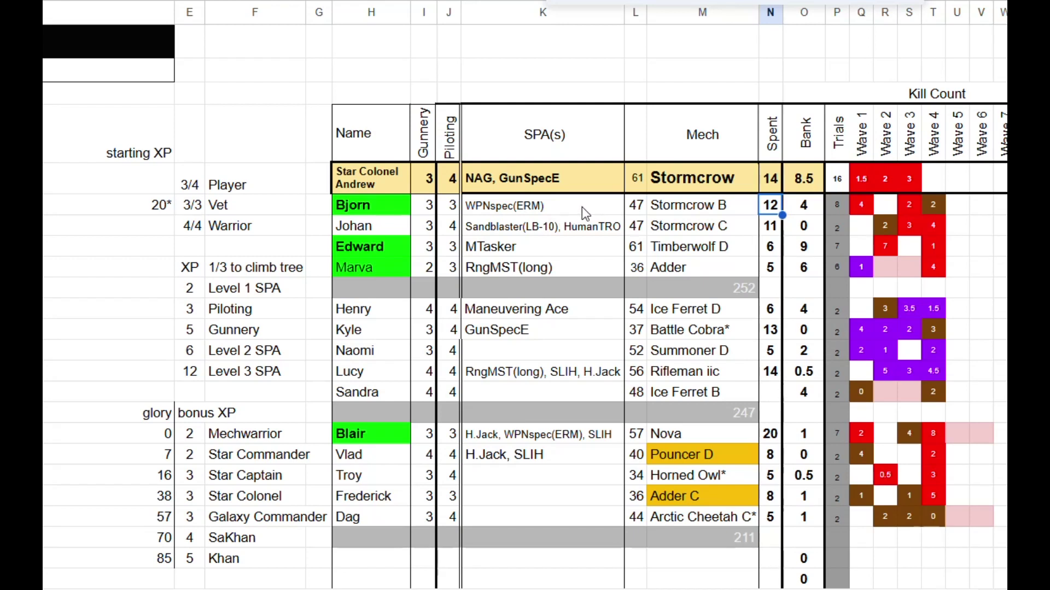
Set the Stormcrow pilot's spent XP to 17 and Piloting to 3.
key("Up")
key("Right")
key("Left")
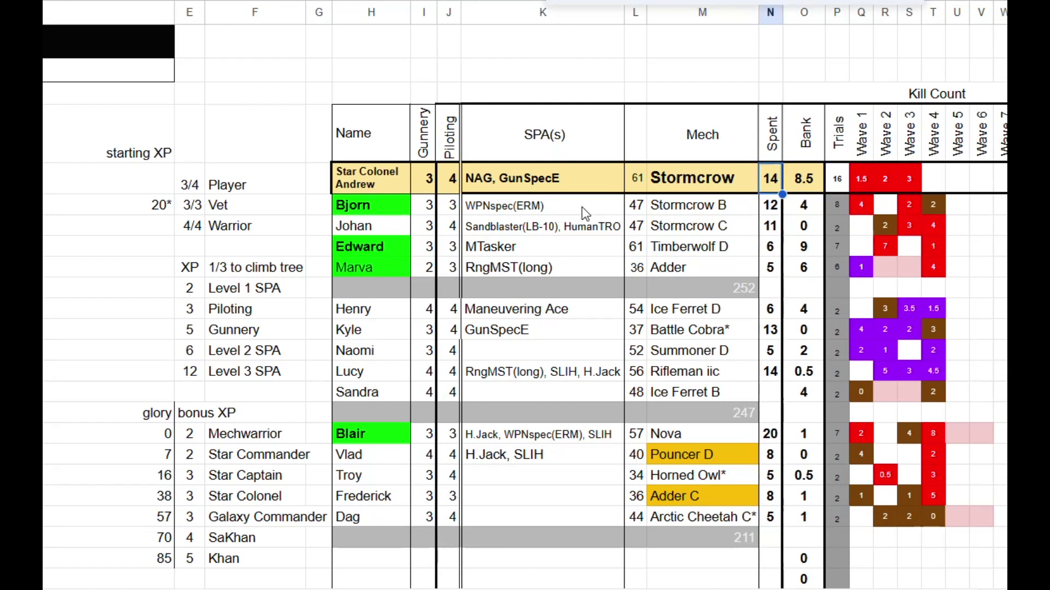
type("17")
key("Return")
key("Up")
key("Left")
key("Left")
key("Left")
key("Left")
type("3")
key("Return")
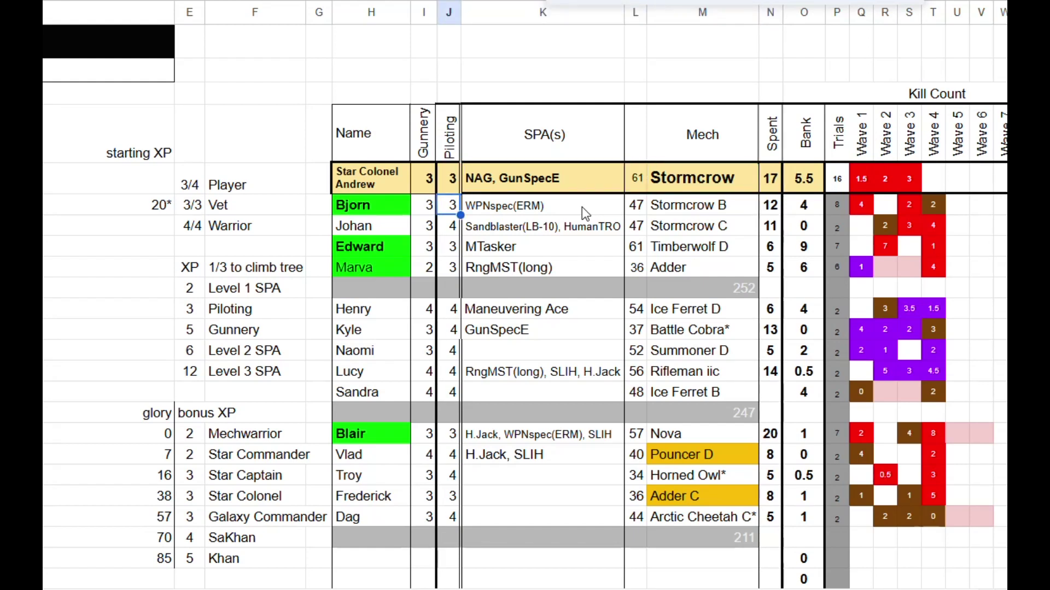
Set the Stormcrow pilot's Gunnery to 2 and spent XP to 22.
key("Up")
key("Left")
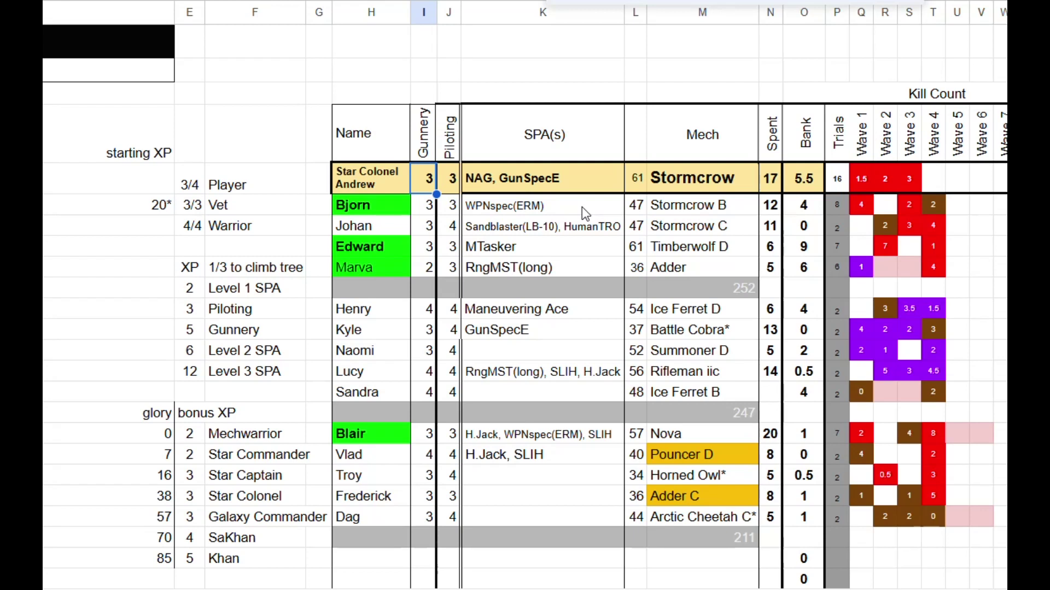
type("2")
key("Right")
key("Right")
key("Right")
key("Right")
key("Right")
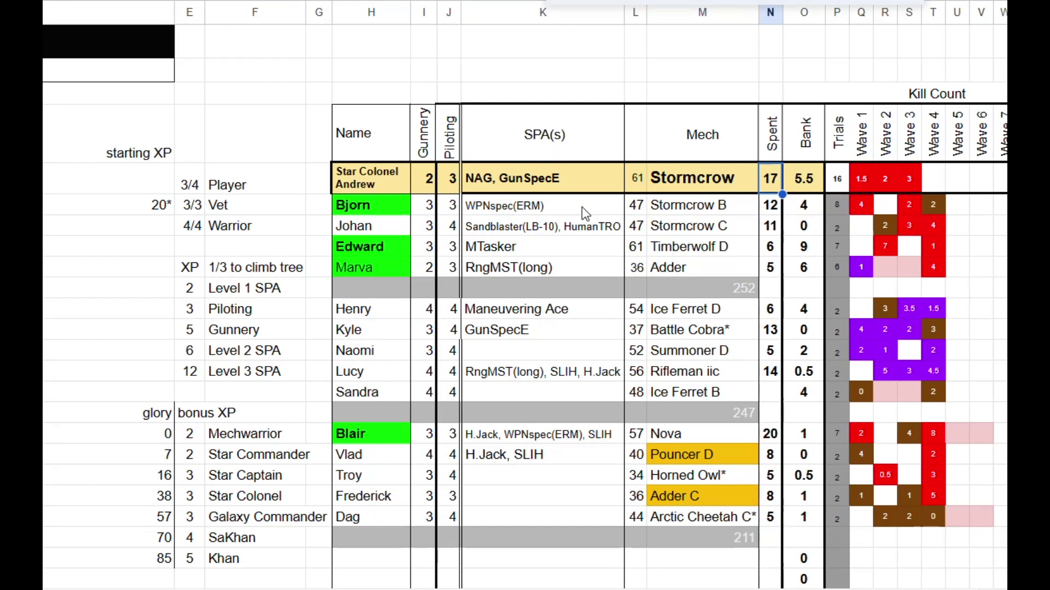
type("22")
key("Return")
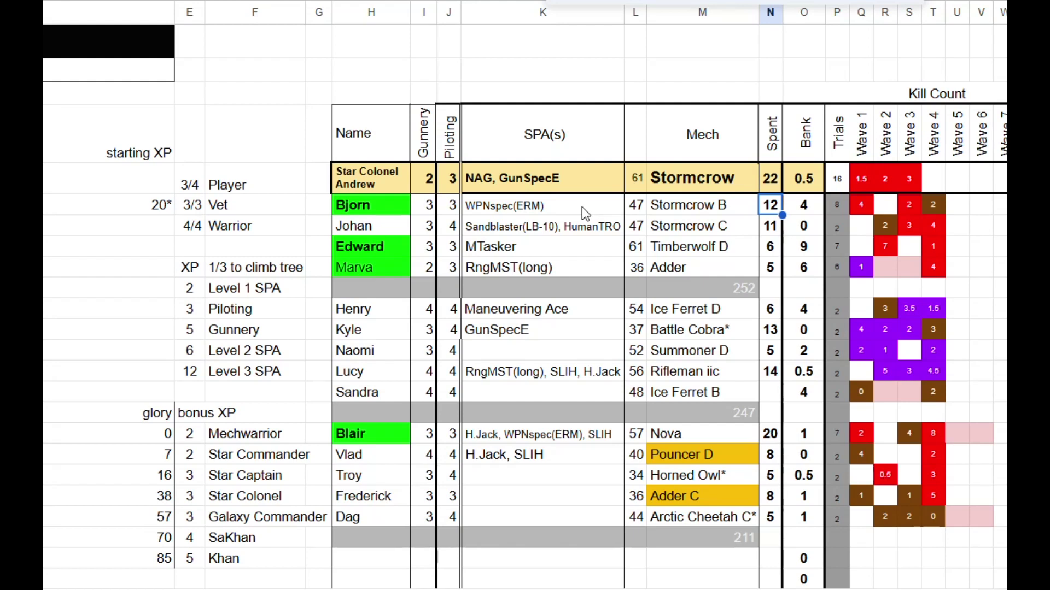
Add SLIH to the Stormcrow B pilot's SPAs after WPNspec(ERM).
key("Down")
key("Down")
key("Down")
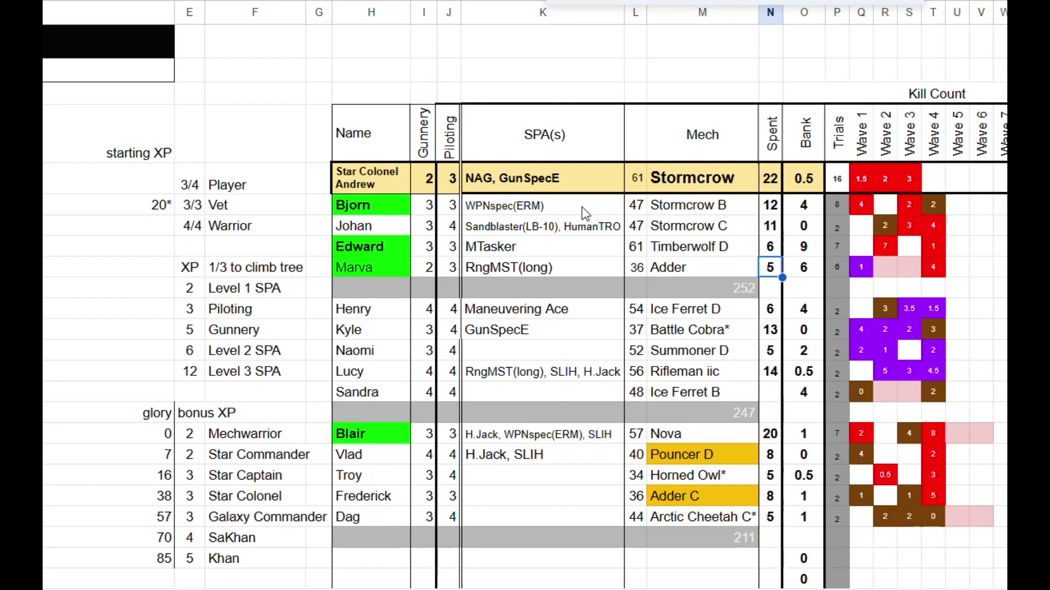
key("Up")
key("Up")
key("Up")
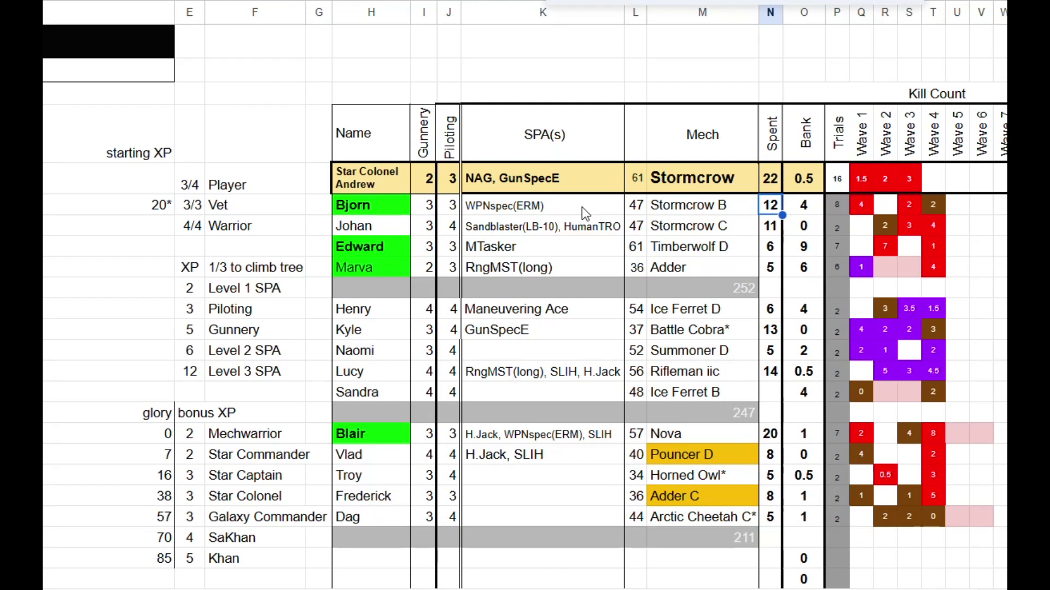
key("Left")
key("Left")
key("Left")
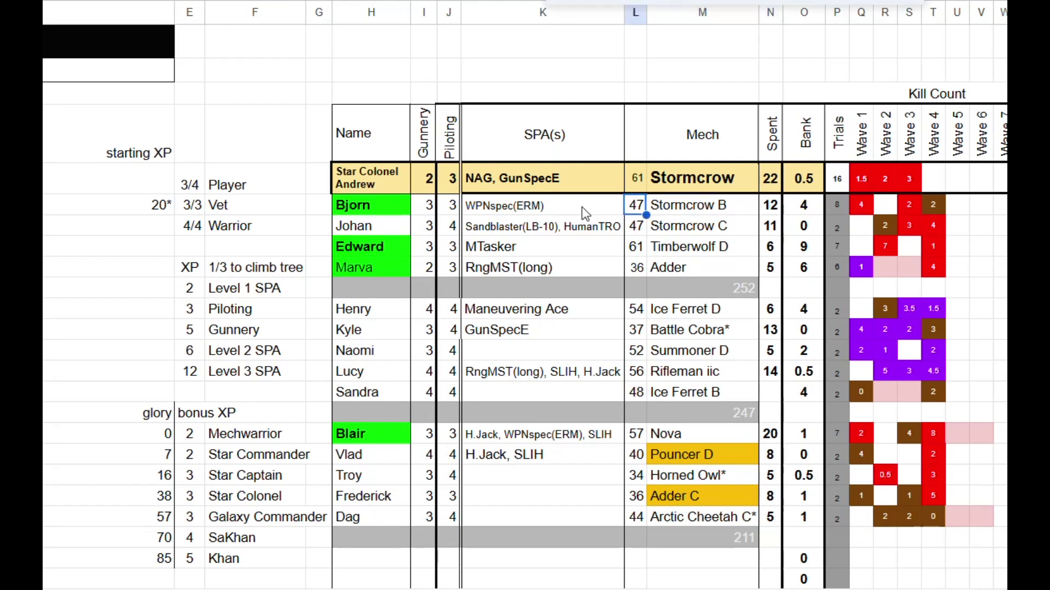
key("Return")
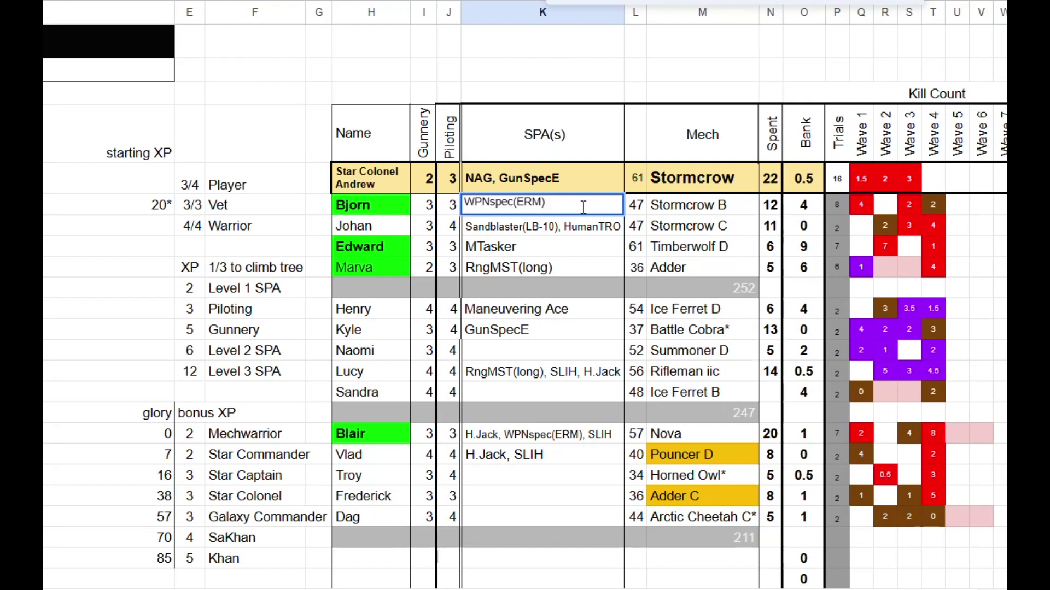
type(", SLIH")
key("Return")
Set the Stormcrow B pilot's spent XP to 14.
key("Up")
key("Right")
key("Right")
key("Right")
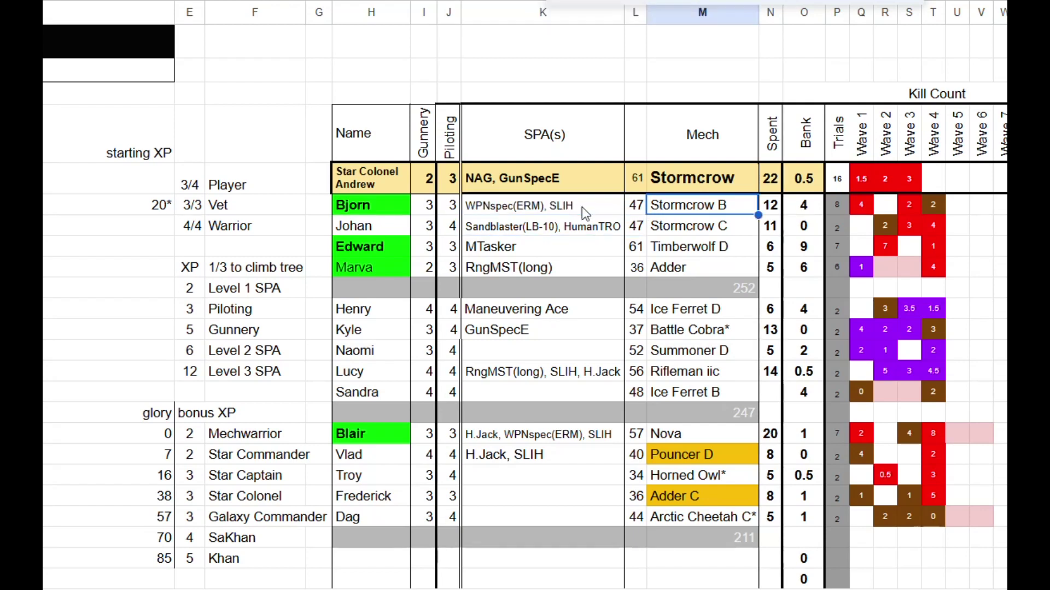
type("14")
key("Return")
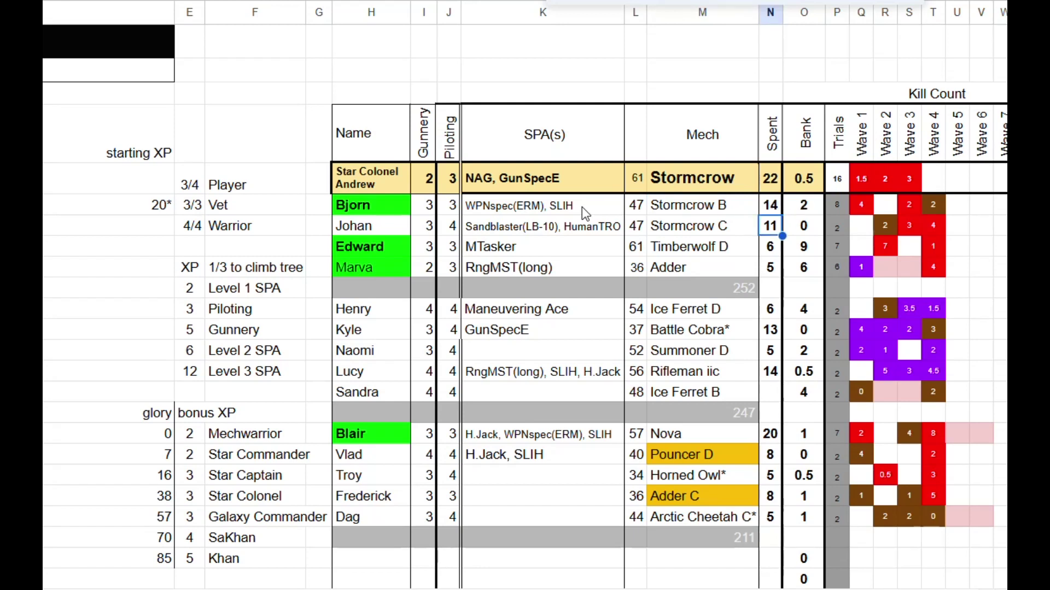
Review the ability tables and XP costs for SPA options for the Timberwolf D pilot.
key("Down")
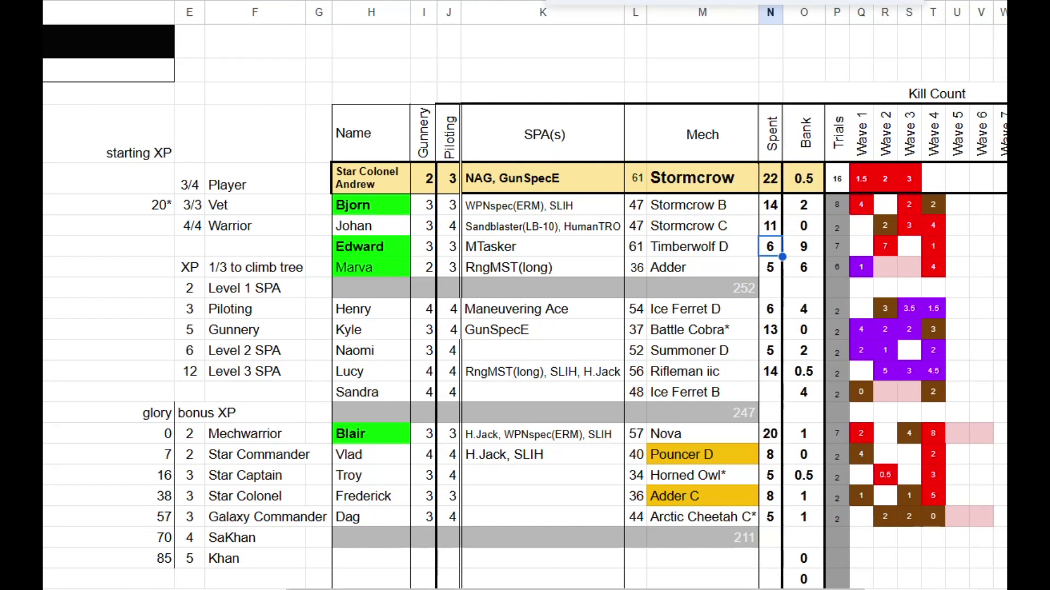
scroll(215, 432, "left", 6)
scroll(350, 334, "up", 8)
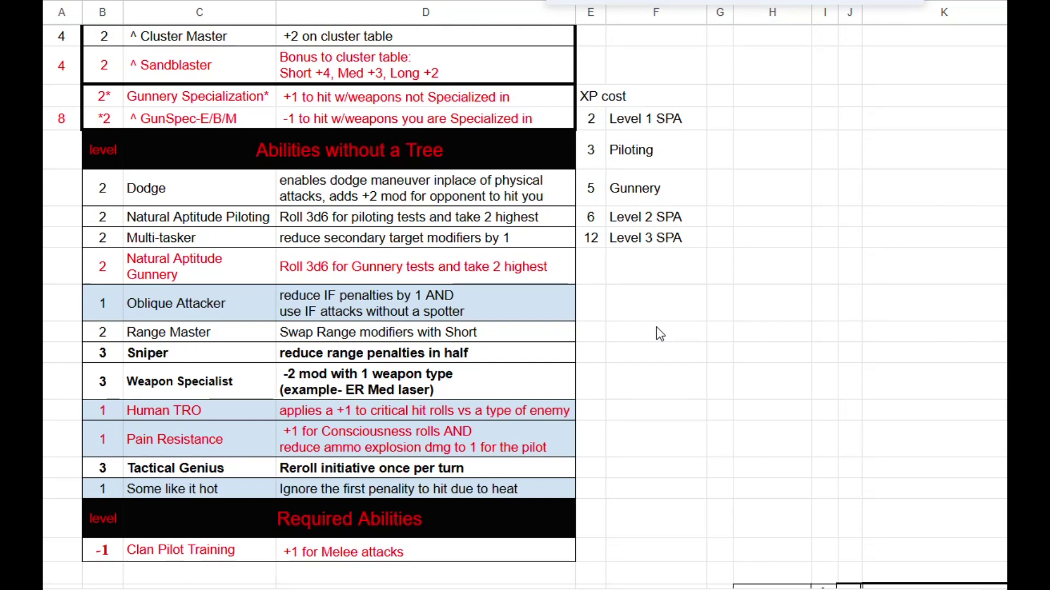
scroll(658, 333, "up", 2)
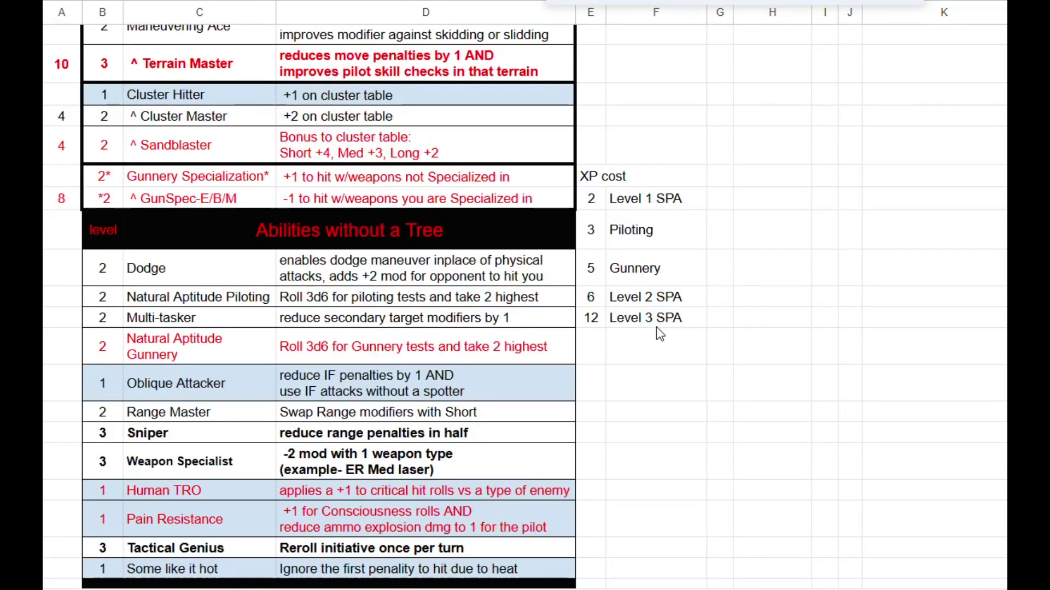
scroll(657, 330, "up", 2)
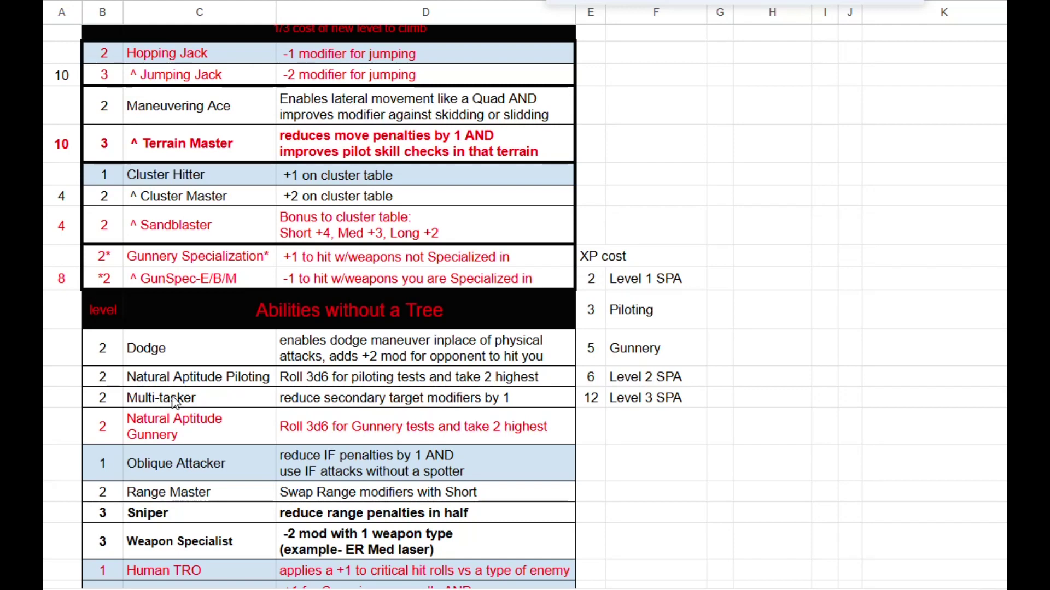
scroll(592, 367, "down", 10)
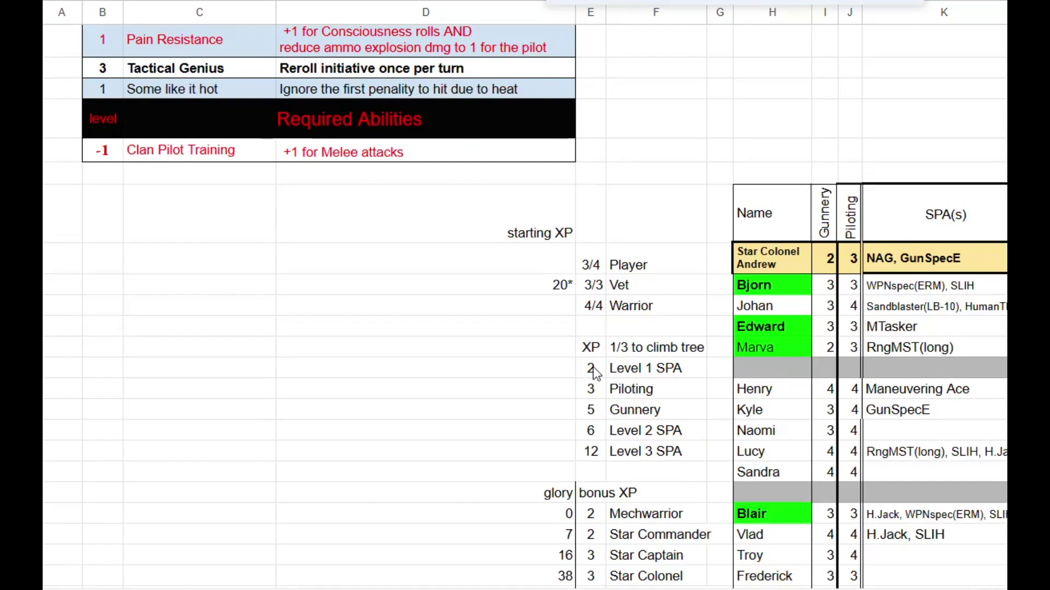
scroll(593, 371, "down", 2)
scroll(596, 374, "up", 9)
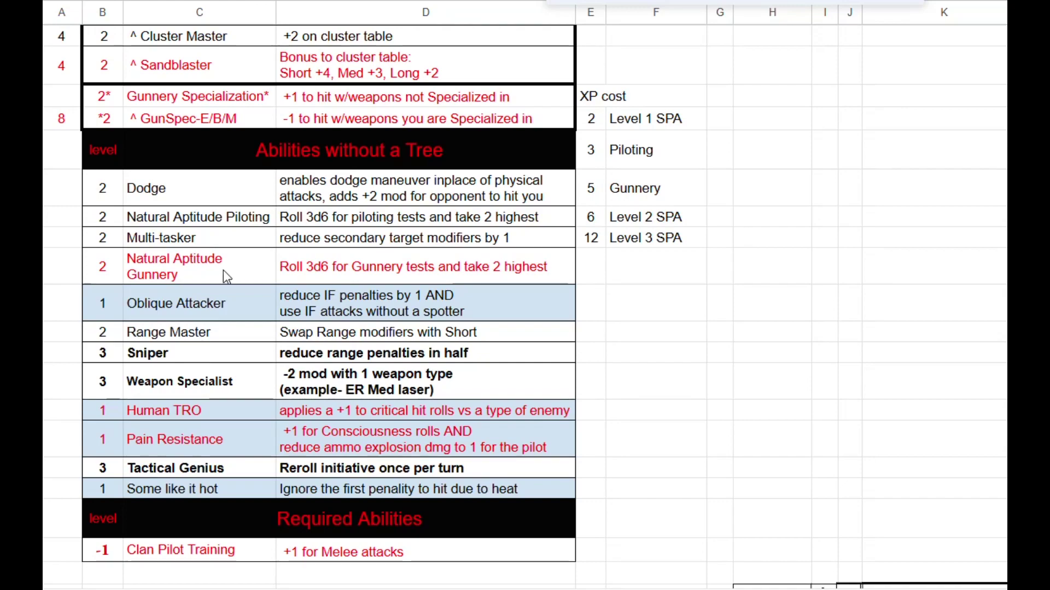
scroll(622, 307, "down", 8)
scroll(623, 312, "down", 1)
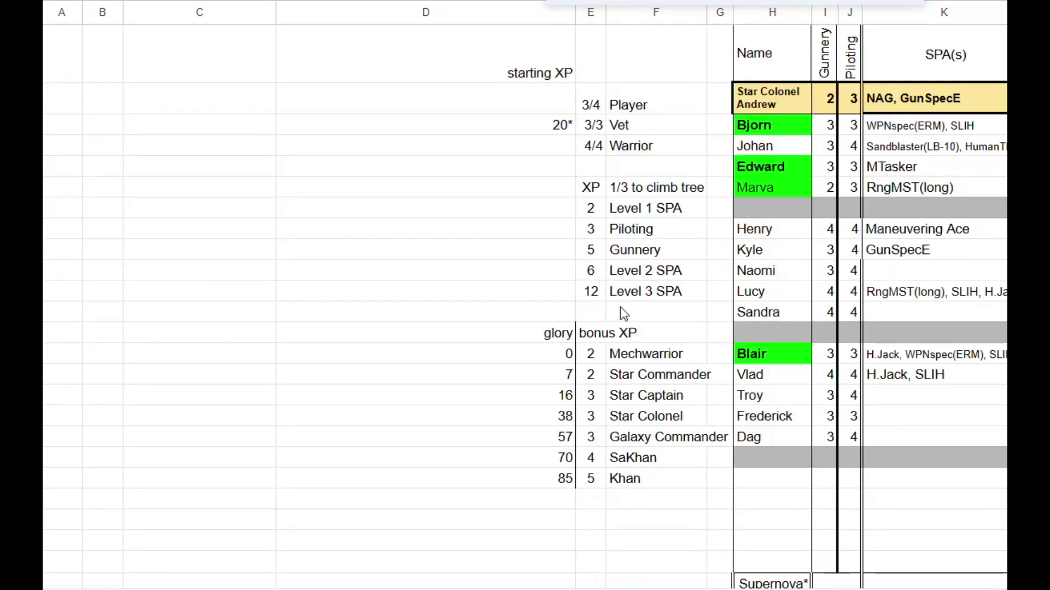
Add NAG to the Timberwolf D pilot's SPAs after MTasker.
left_click_drag(475, 589, 733, 586)
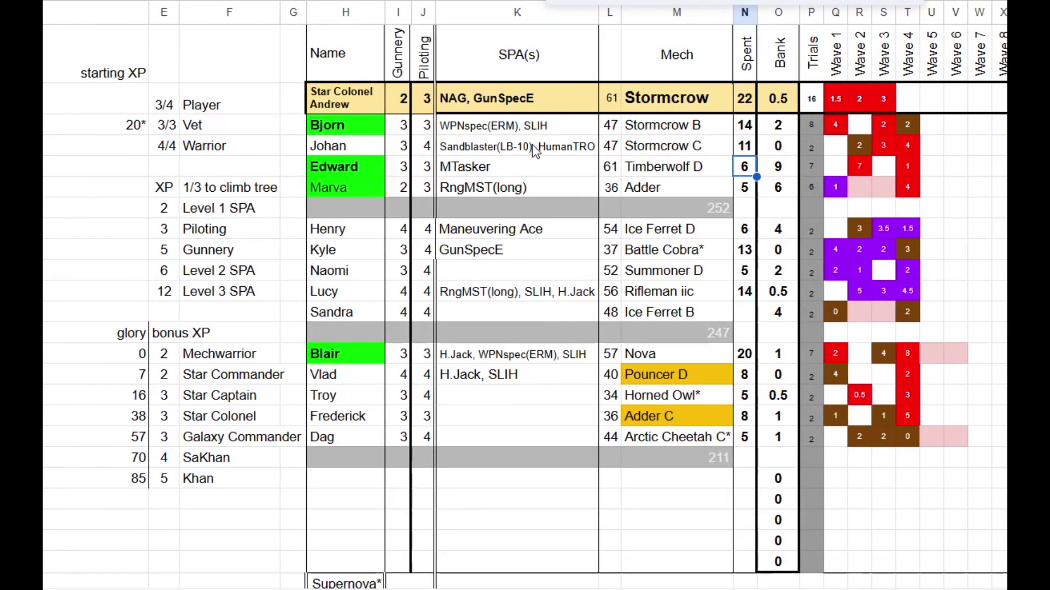
left_click(553, 171)
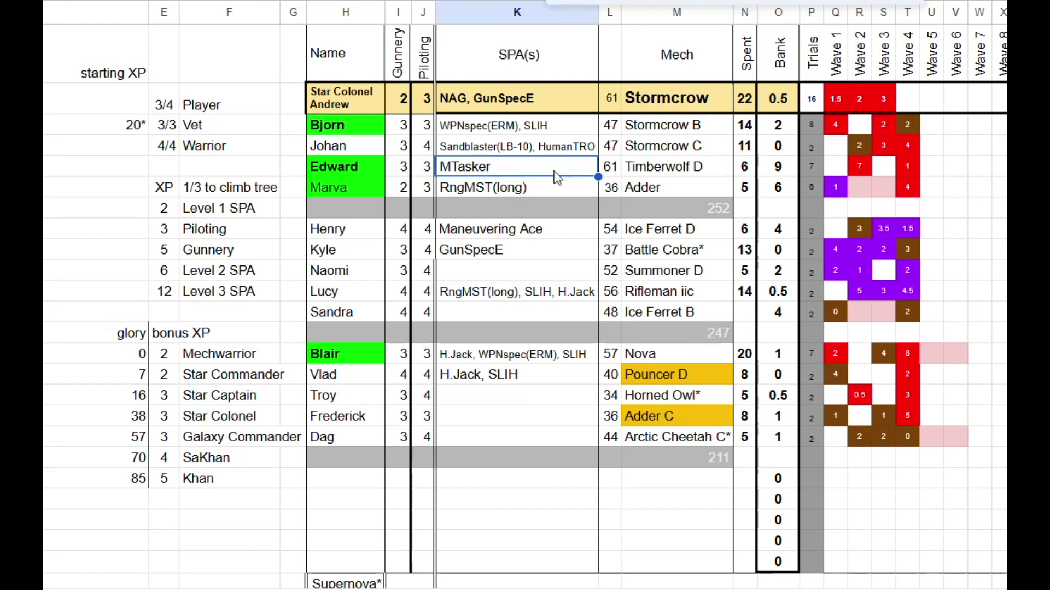
double_click(557, 165)
type(", NAG")
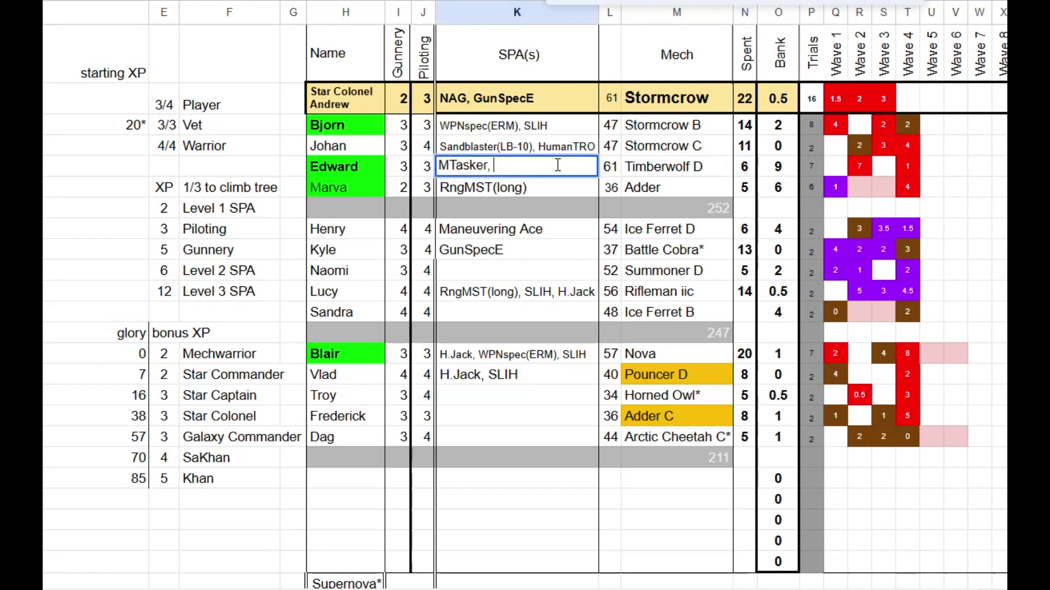
key("Return")
Set the Timberwolf D pilot's spent XP to 12.
left_click(557, 165)
key("Right")
key("Right")
key("Right")
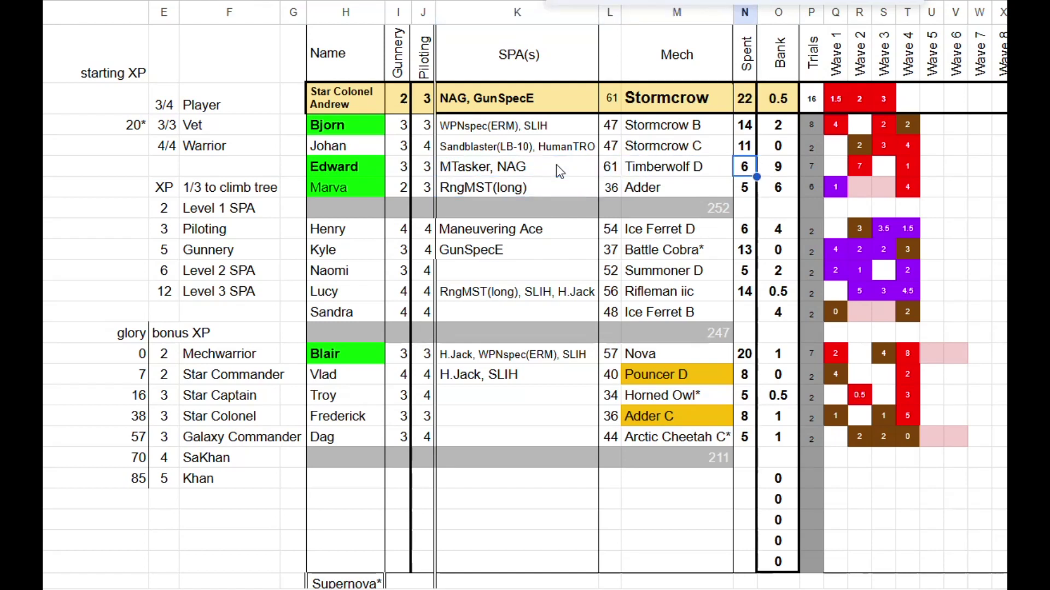
type("12")
key("Return")
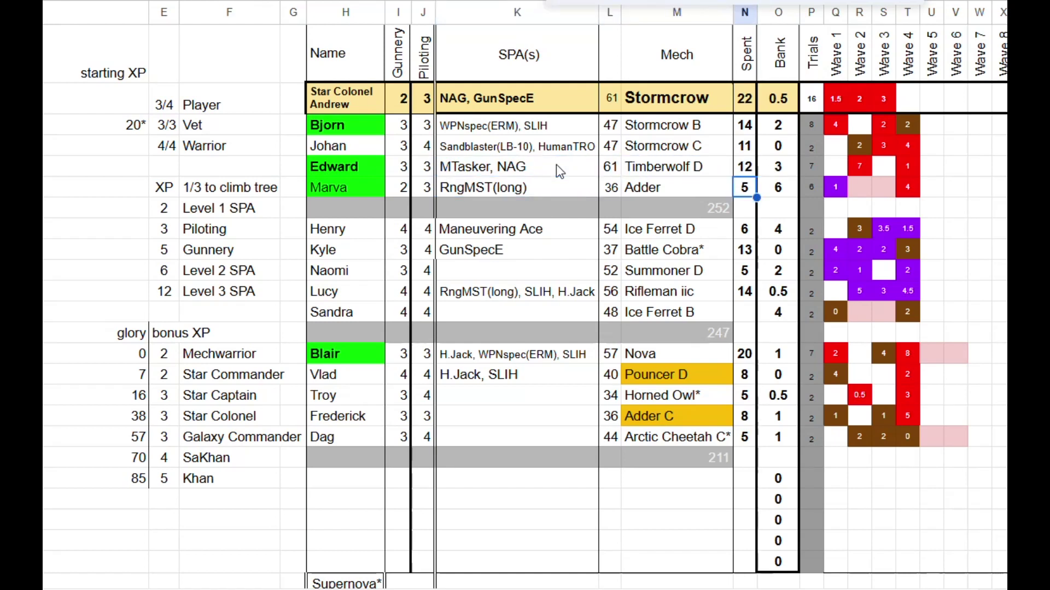
Set the Timberwolf D pilot's Piloting to 2.
key("Up")
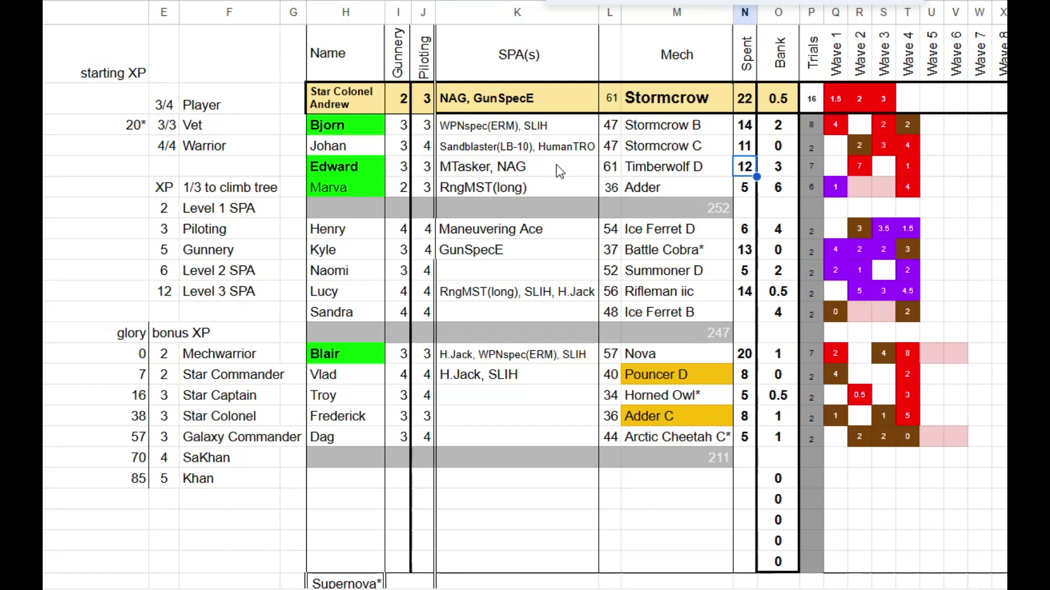
key("Left")
key("Left")
key("Left")
key("Left")
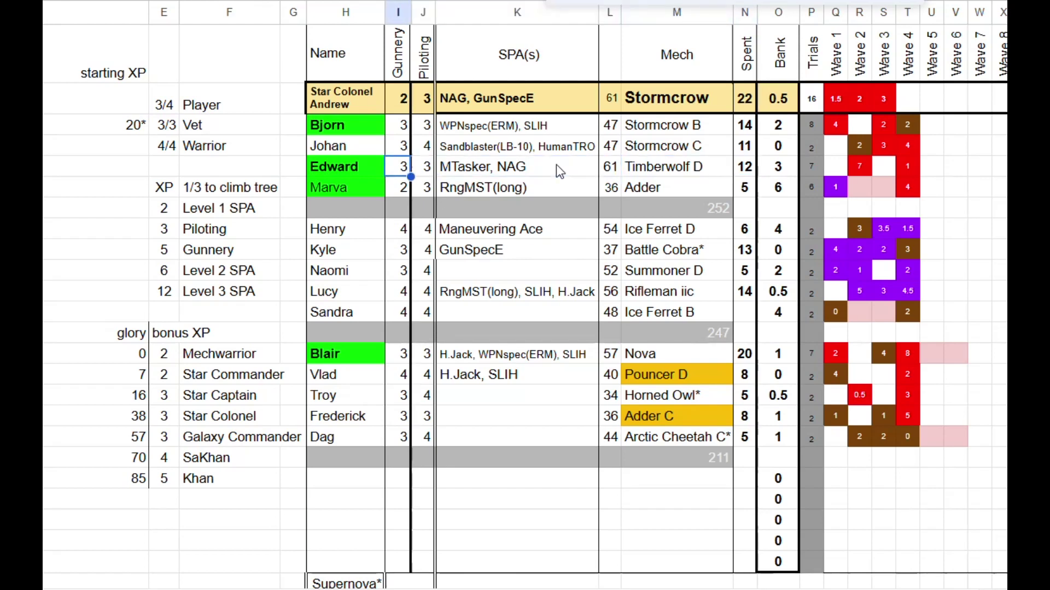
type("2")
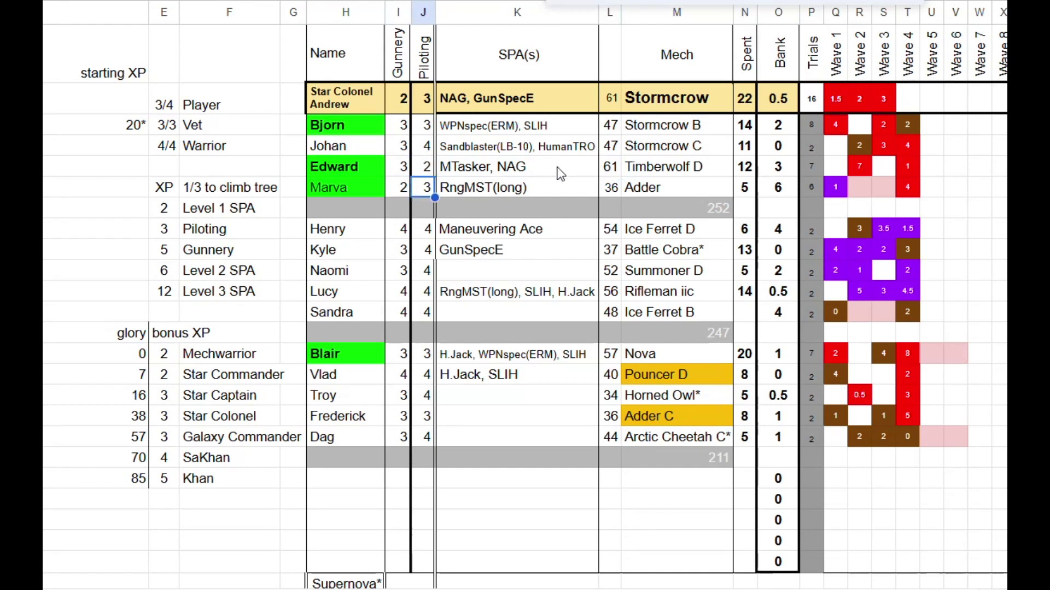
Set the Timberwolf D pilot's spent XP to 15.
key("Right")
key("Right")
key("Right")
key("Right")
type("15")
key("Return")
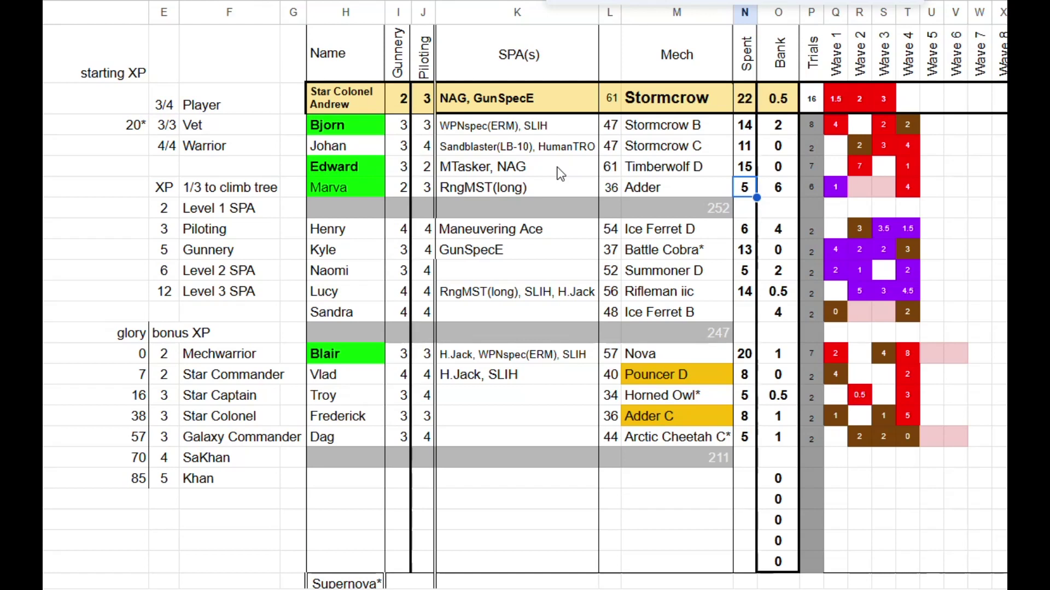
Review the ability tables and XP costs for SPA options for the Adder pilot.
key("Left")
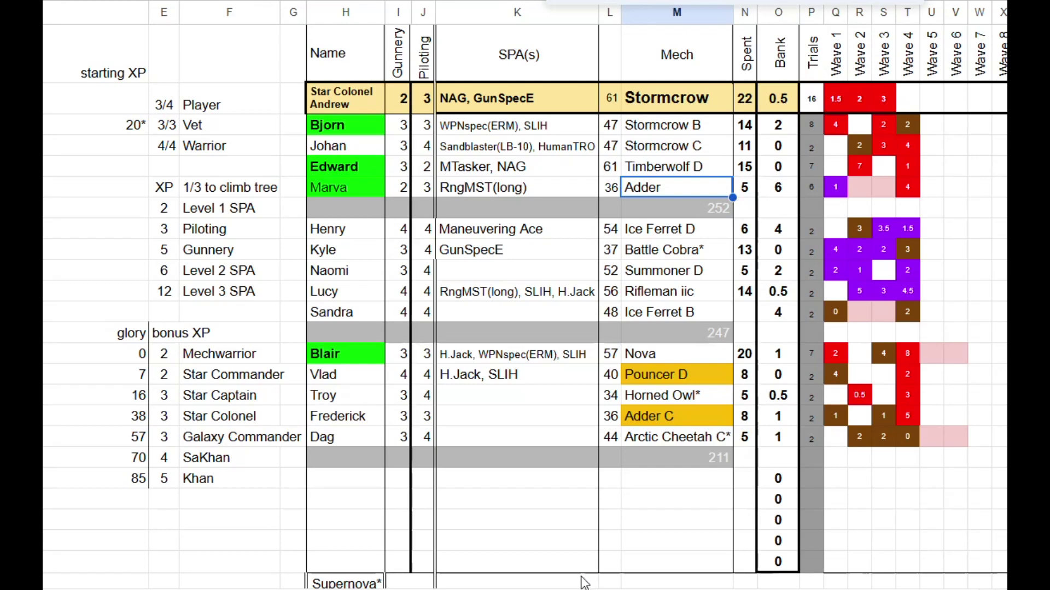
left_click_drag(590, 589, 334, 589)
scroll(359, 431, "up", 5)
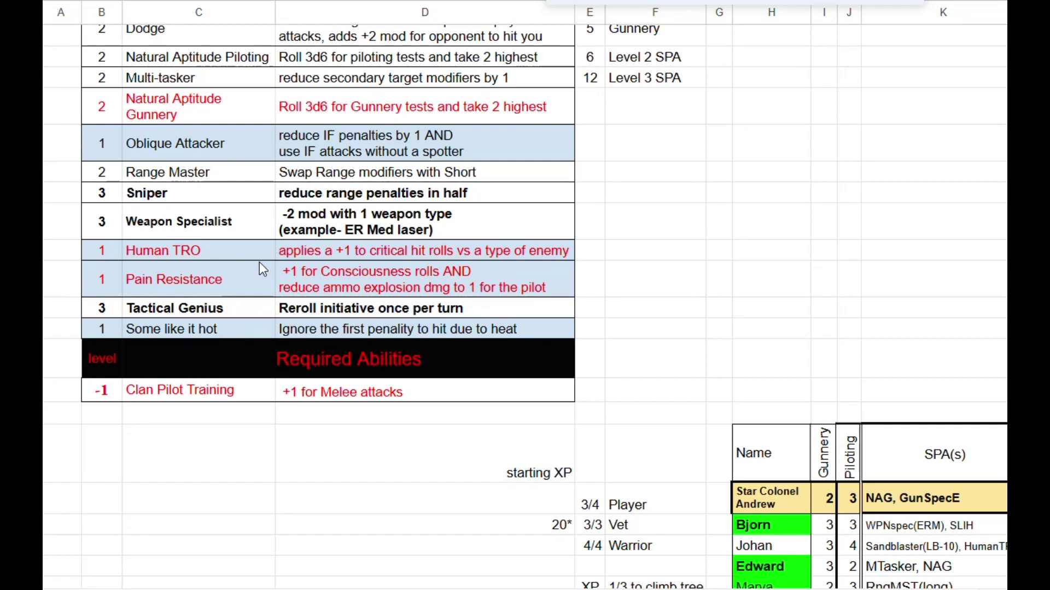
scroll(247, 256, "up", 3)
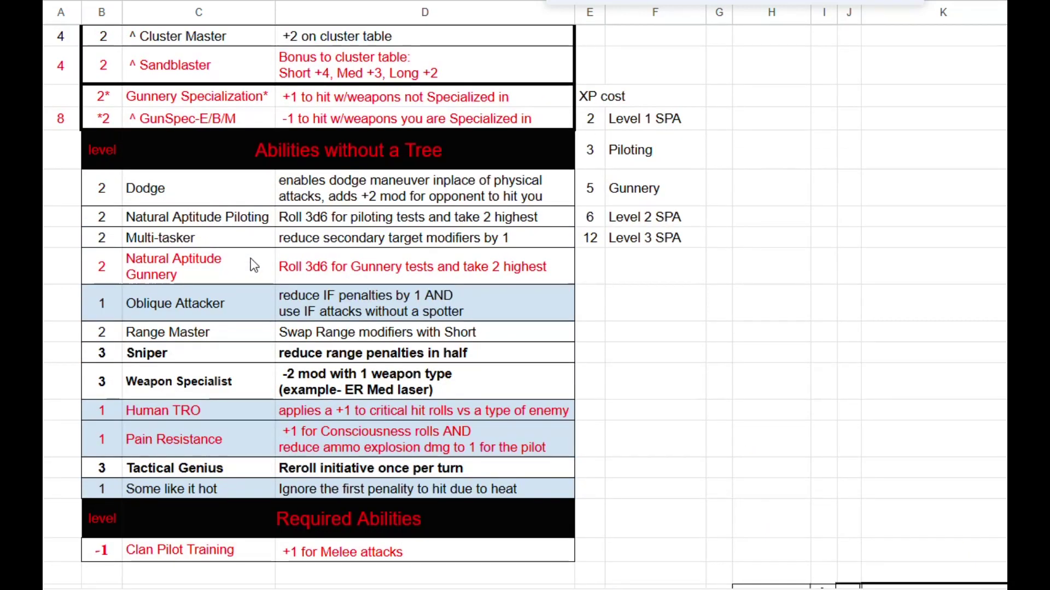
scroll(250, 259, "up", 3)
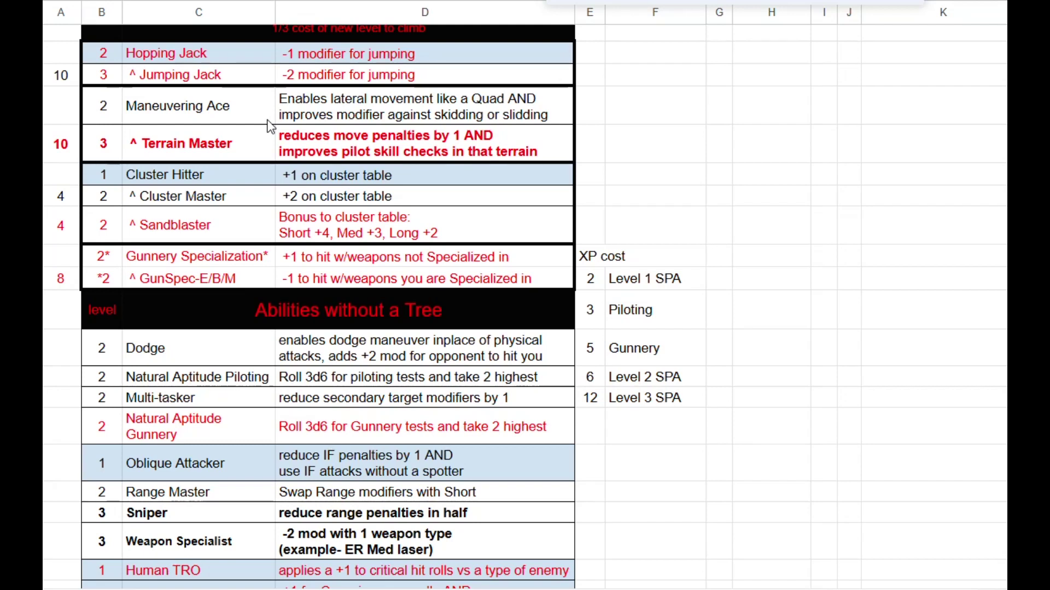
scroll(269, 126, "down", 2)
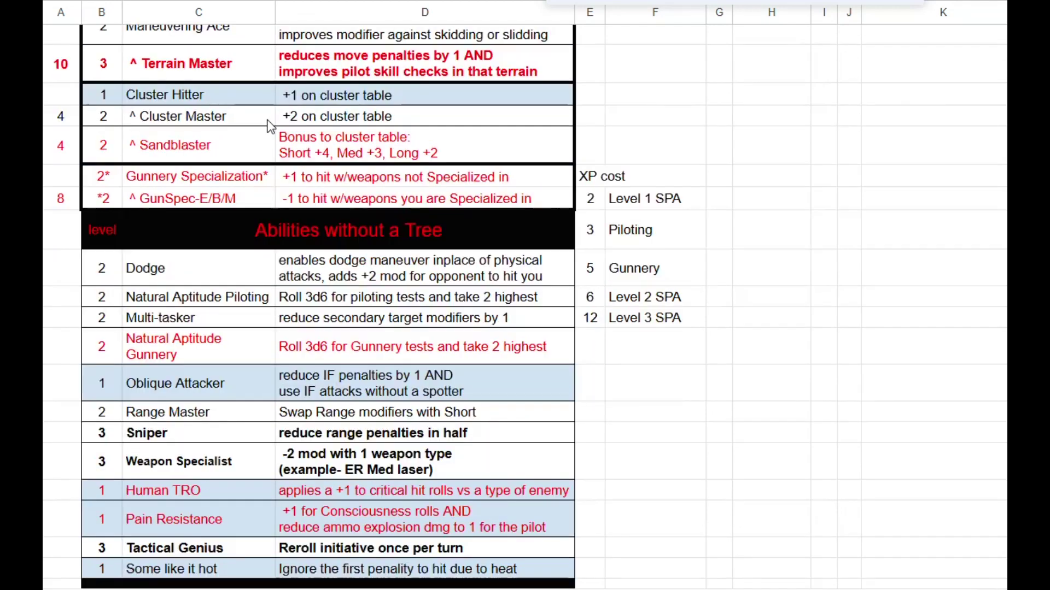
scroll(268, 125, "down", 3)
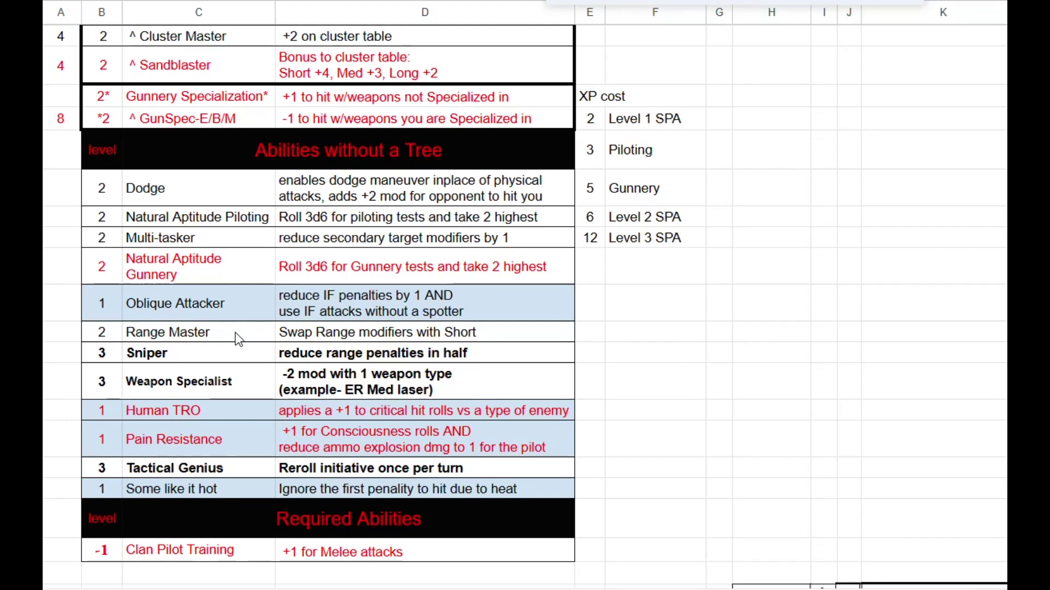
scroll(235, 332, "down", 10)
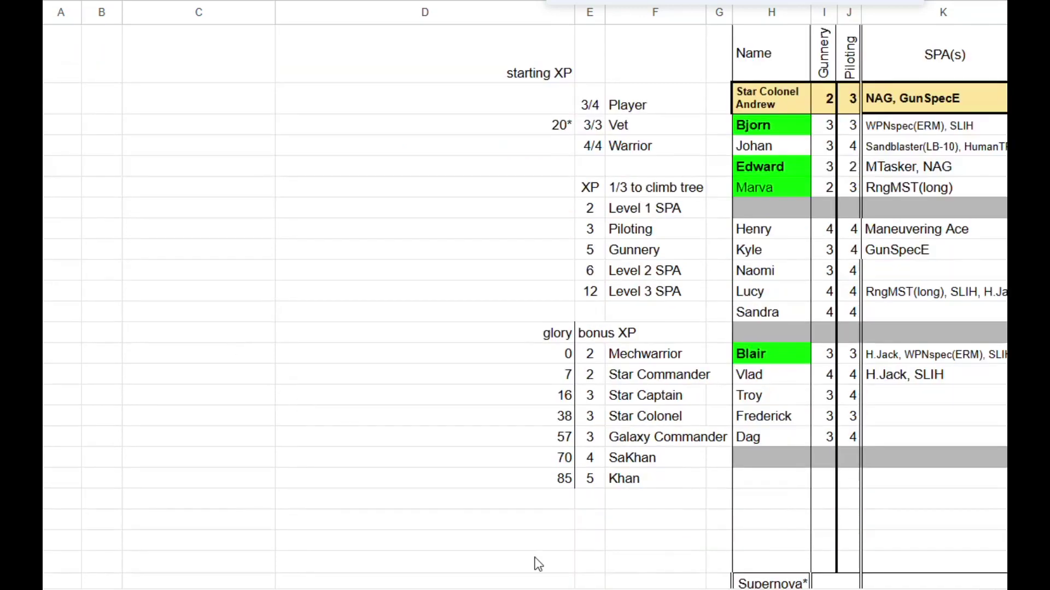
Replace the Adder pilot's SPA entry with NAG.
left_click_drag(538, 589, 782, 589)
left_click(540, 189)
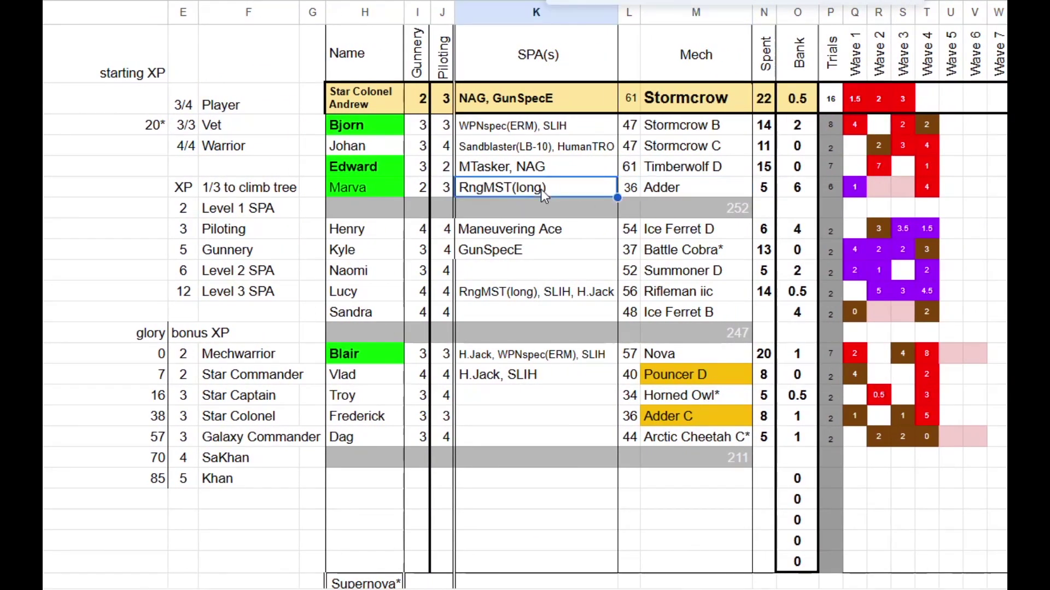
type("NAG")
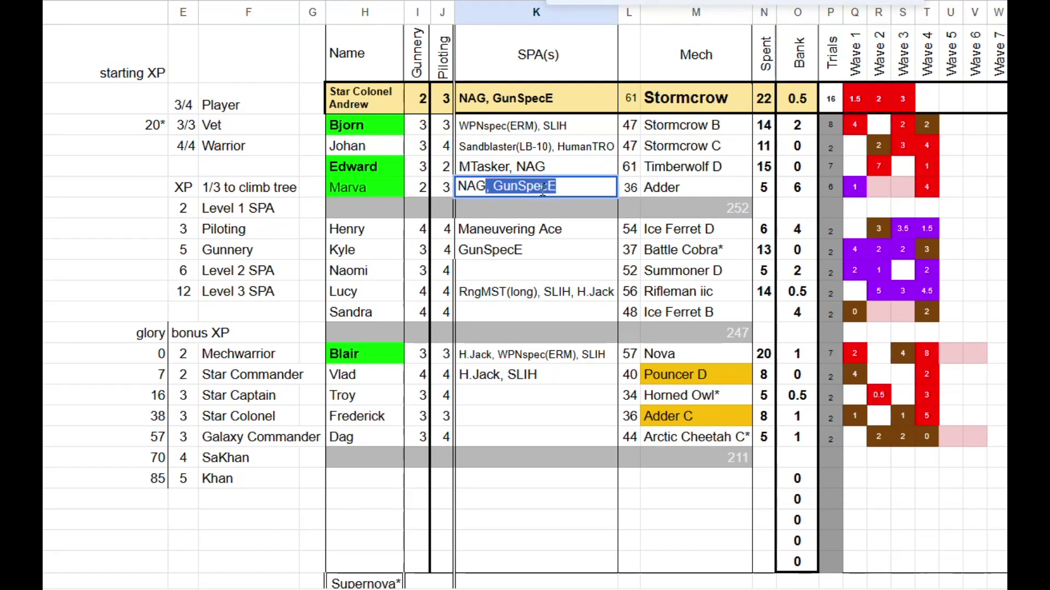
key("BackSpace")
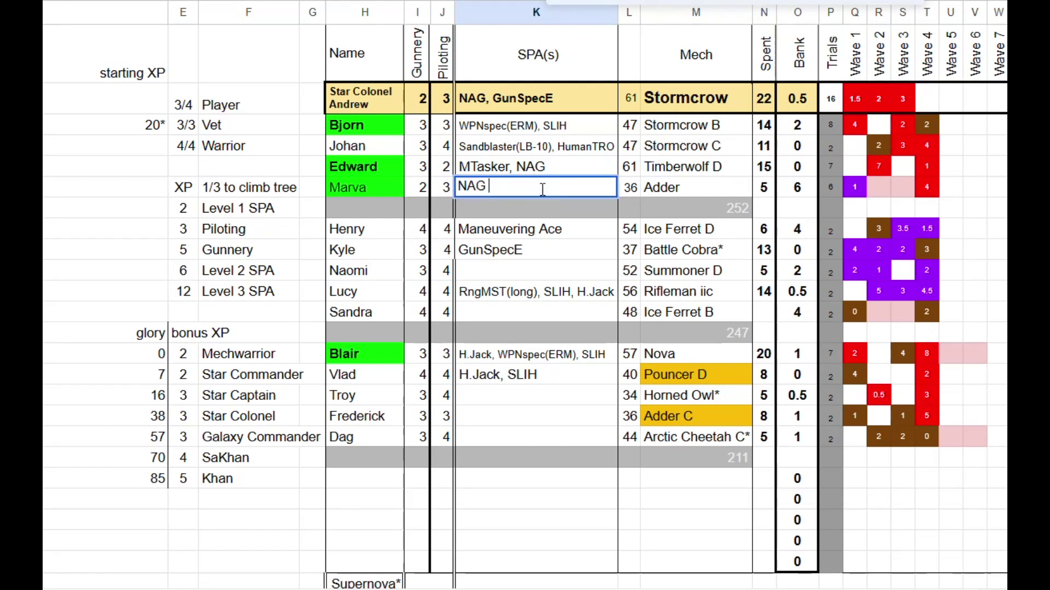
key("Return")
Set the Adder pilot's spent XP to 11.
key("Up")
key("Right")
key("Right")
key("Right")
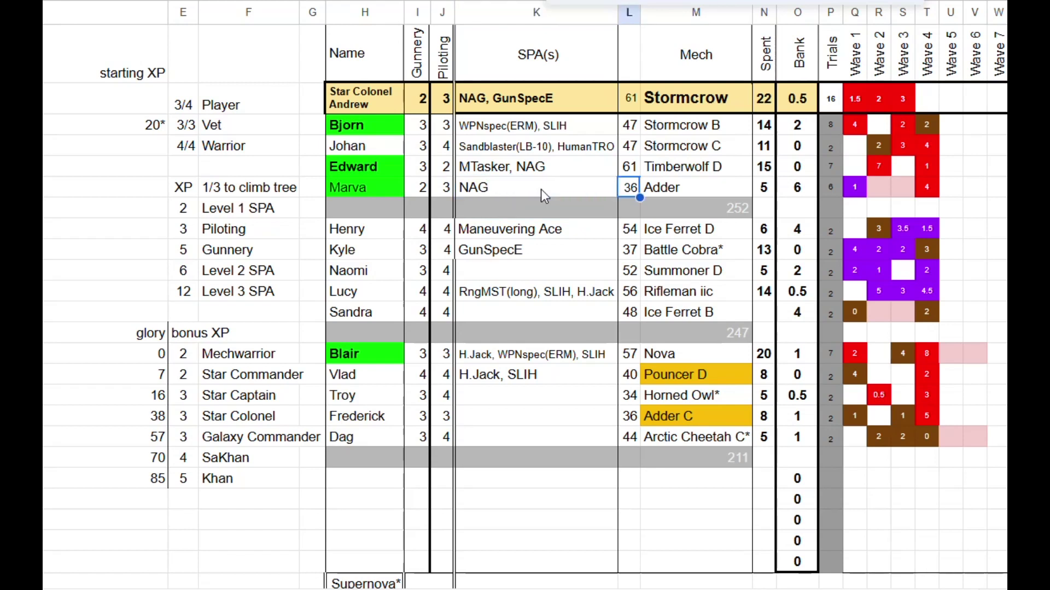
type("11")
key("Return")
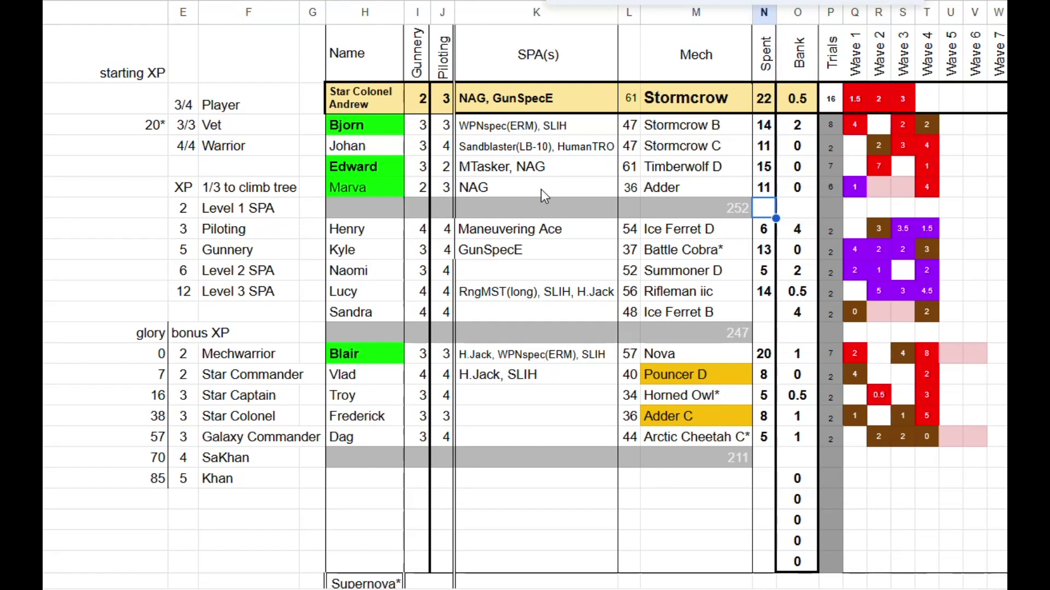
Examine the Gunnery, Piloting, SPAs and spent and banked XP of the pilots in the second group, from Ice Ferret D to Rifleman iic.
key("Down")
key("Down")
key("Down")
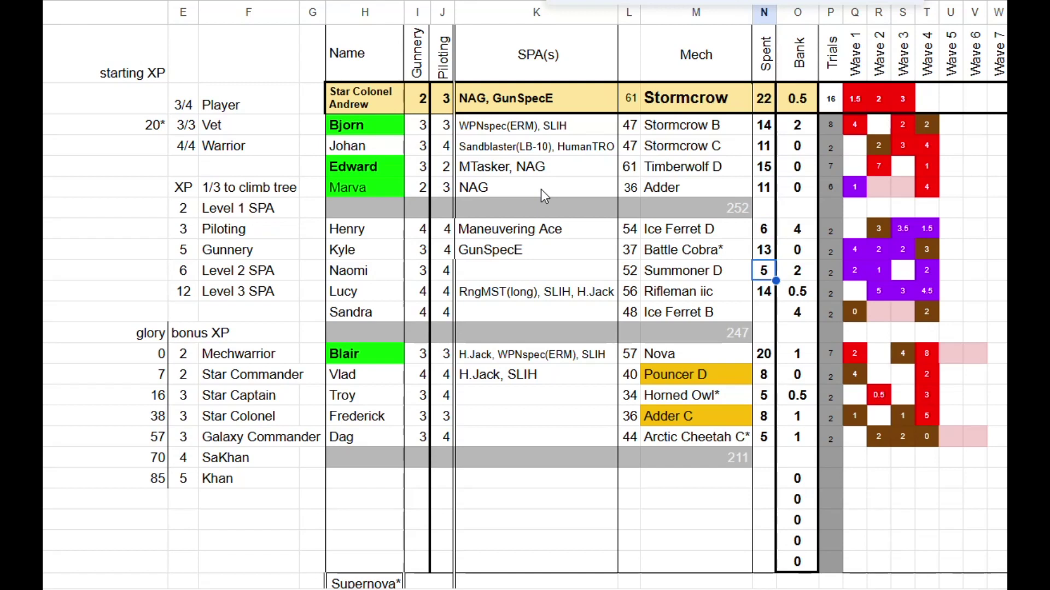
key("Up")
key("Up")
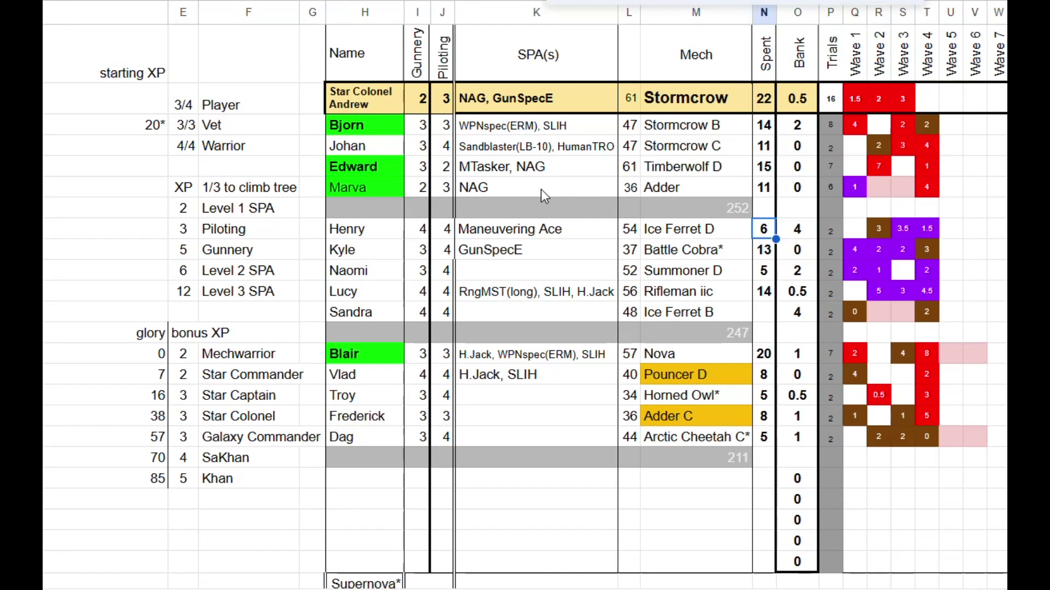
key("Left")
key("Left")
key("Left")
key("Left")
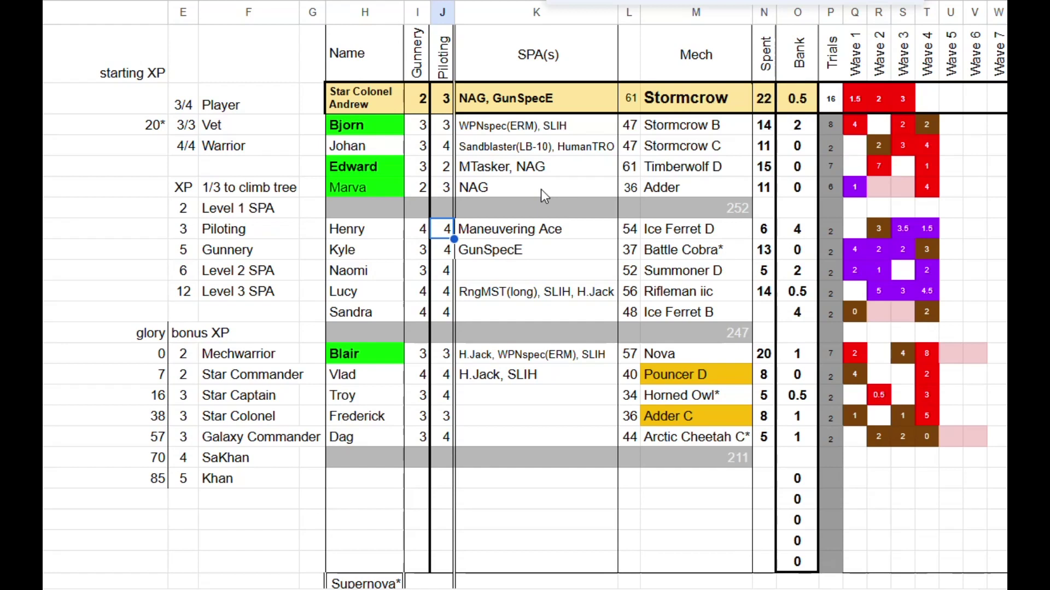
key("Right")
key("Right")
key("Right")
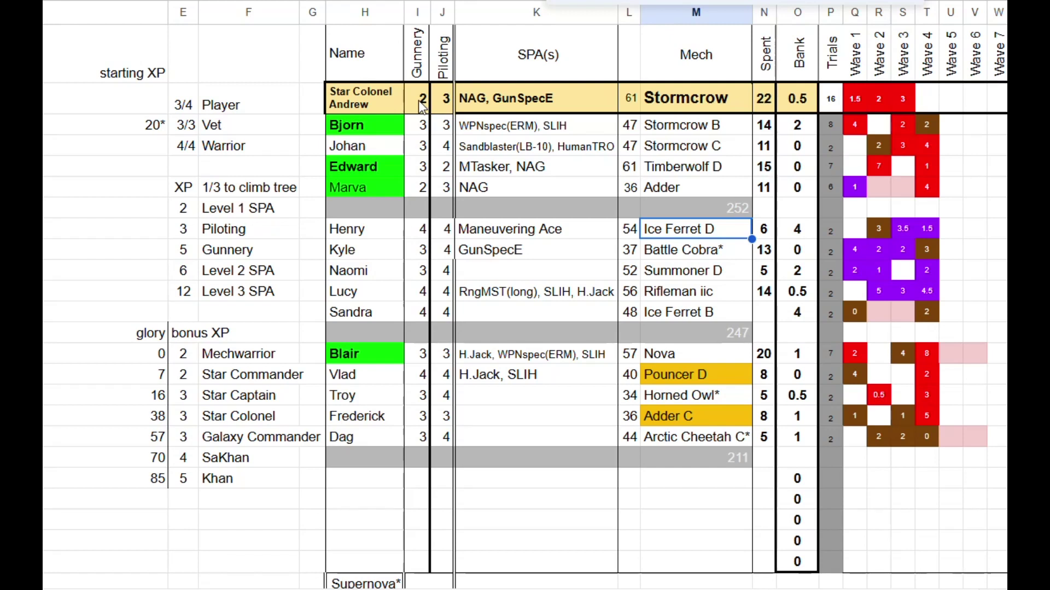
left_click(417, 231)
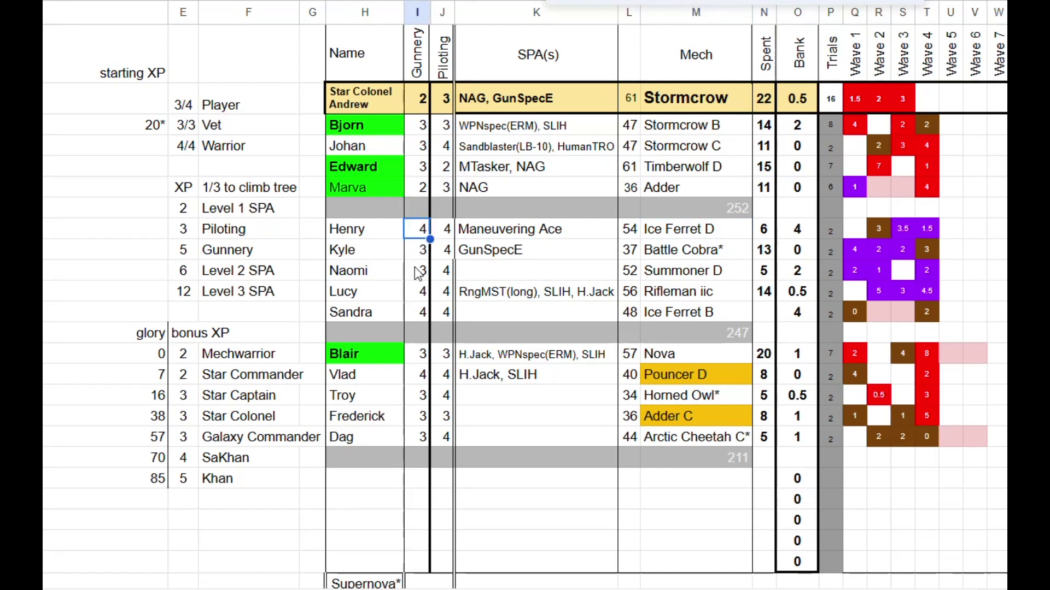
left_click(418, 298)
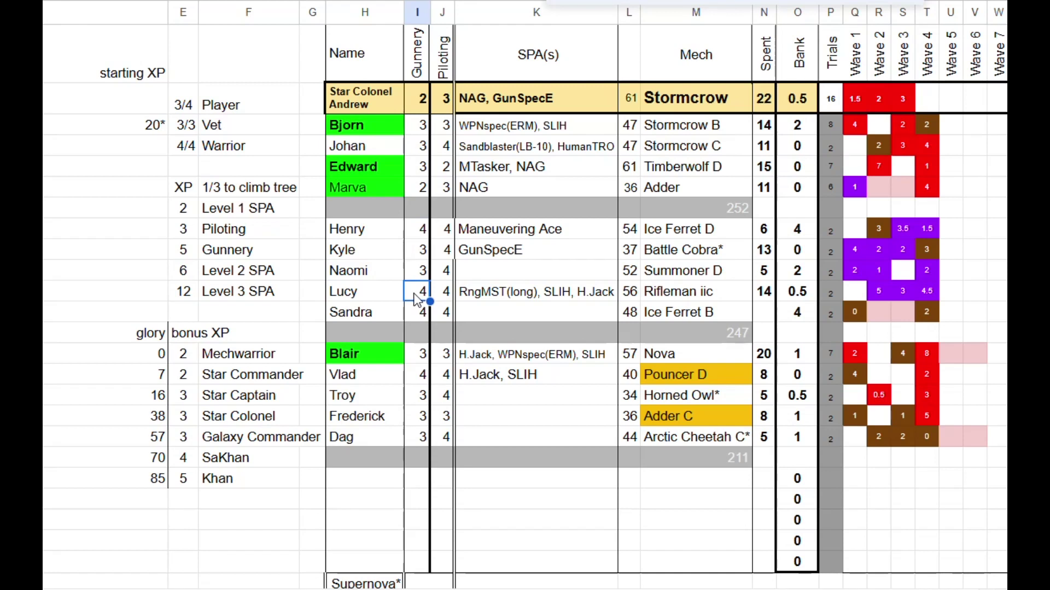